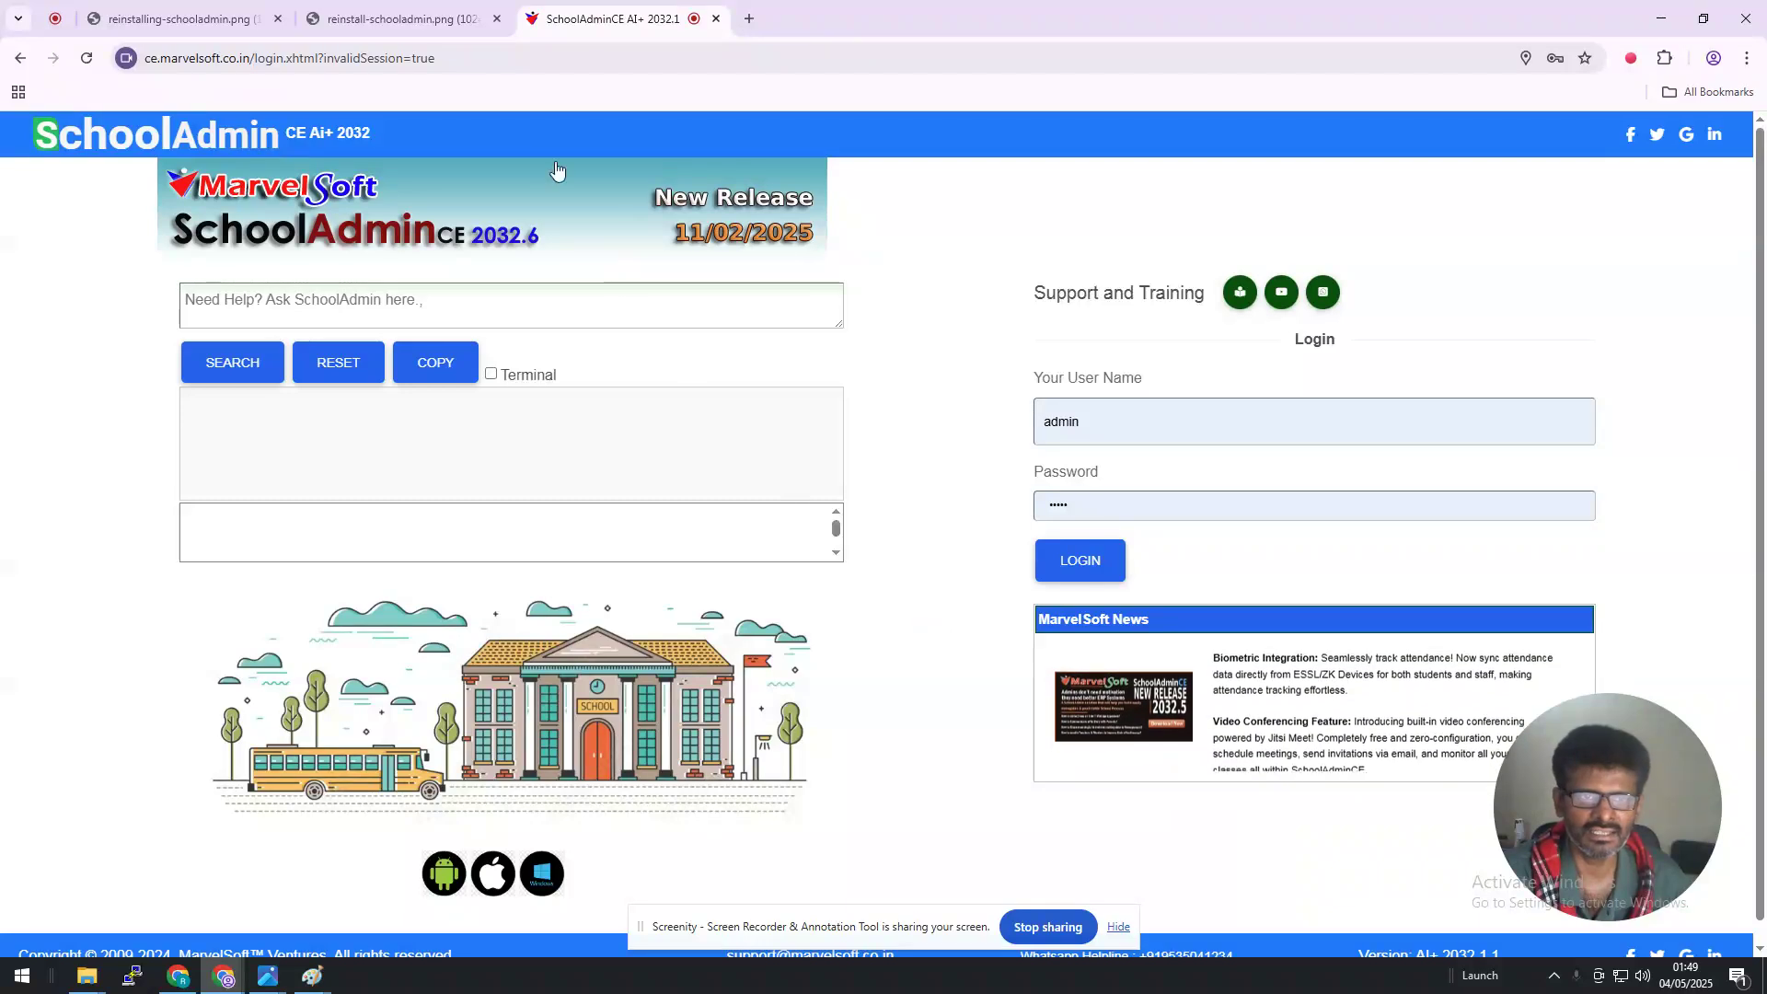
left_click(412, 13)
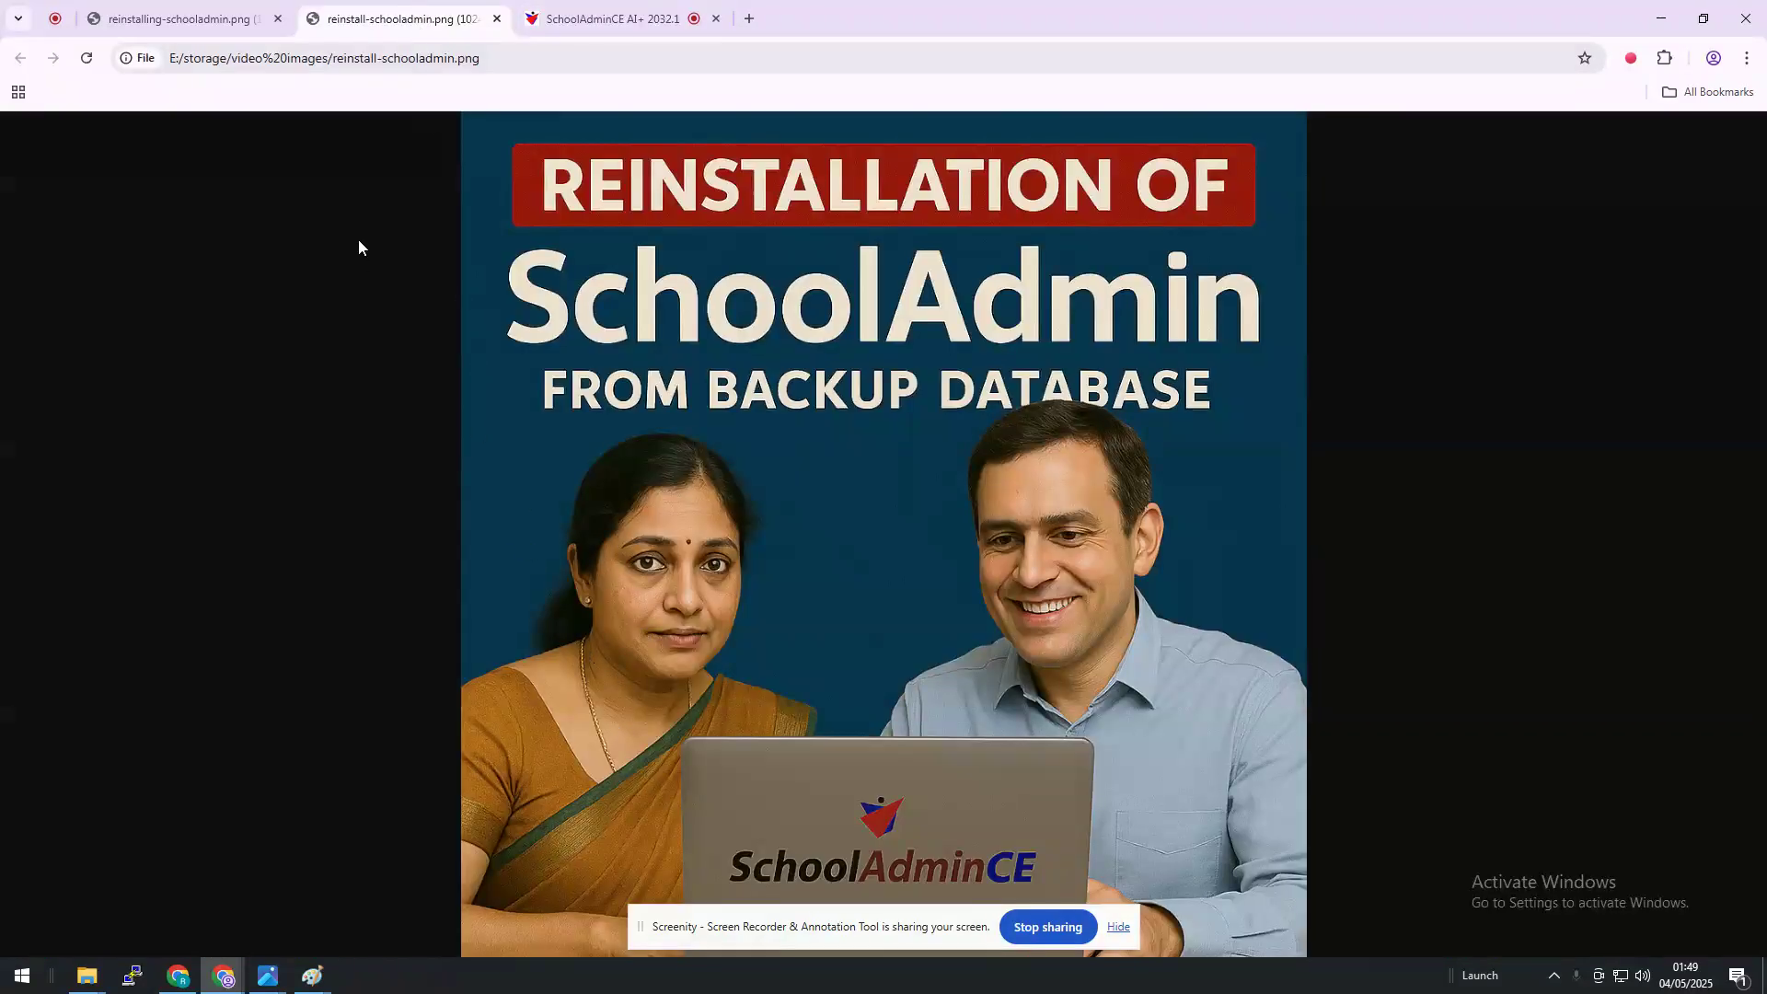
left_click(230, 18)
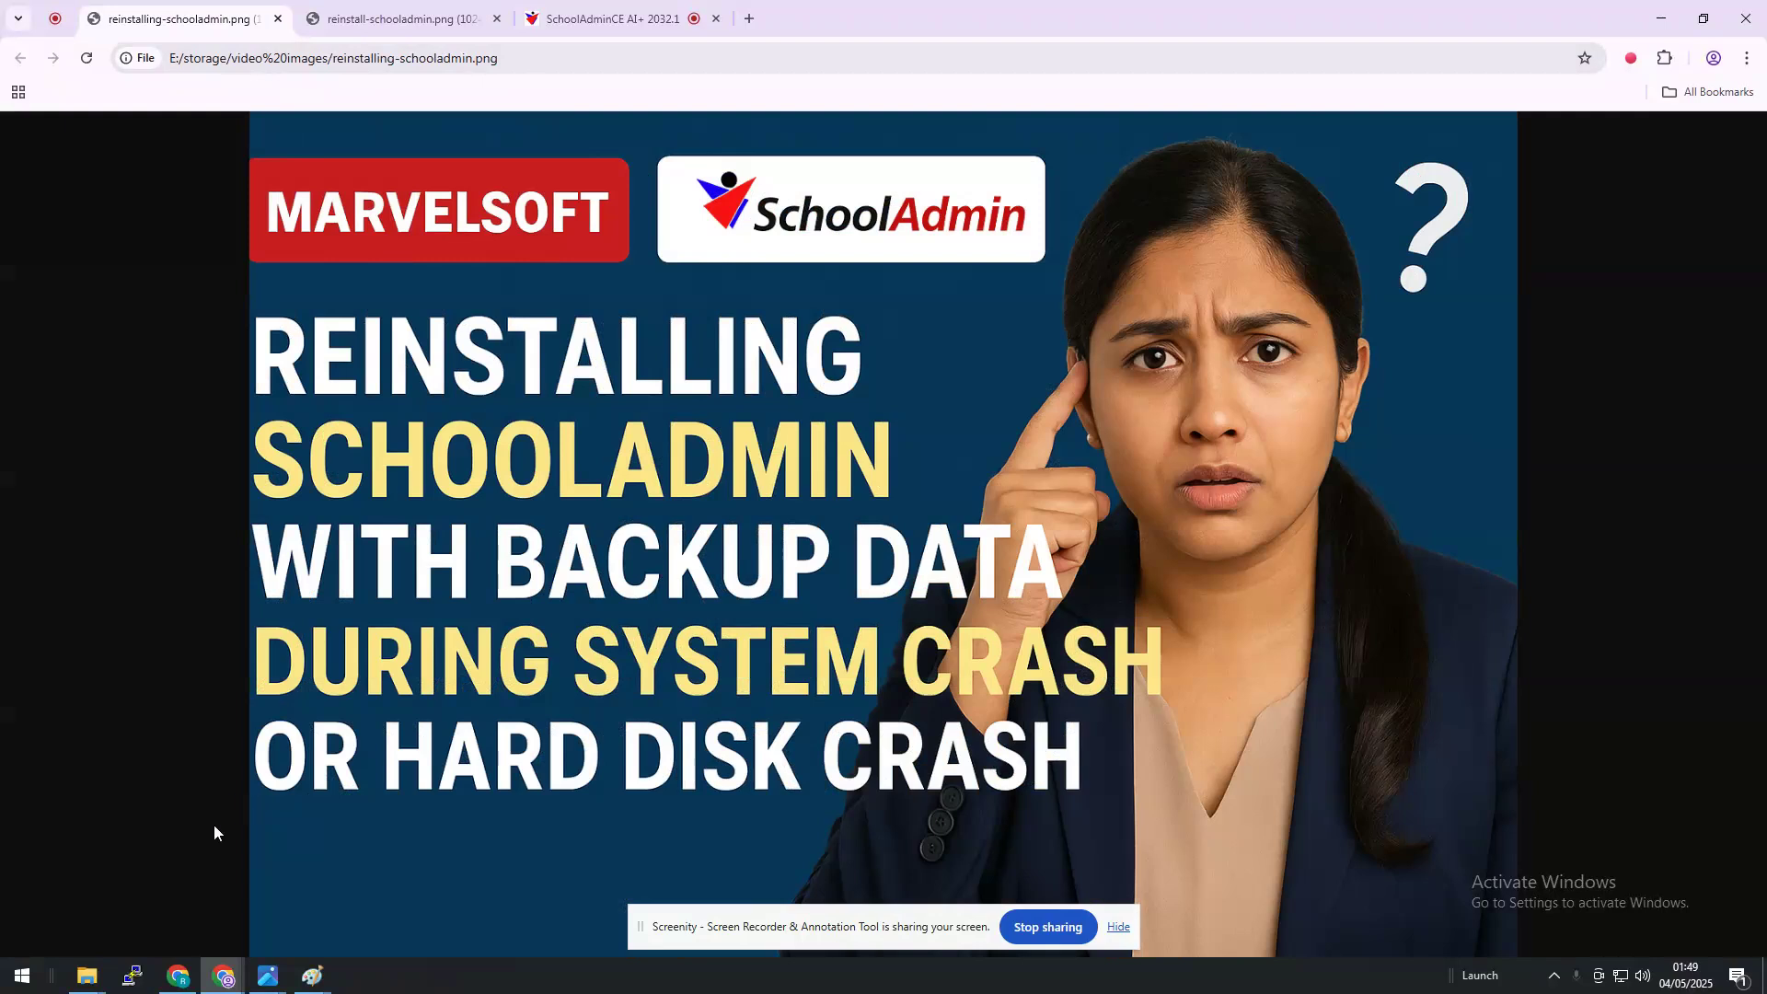
mouse_move(92, 973)
left_click(103, 916)
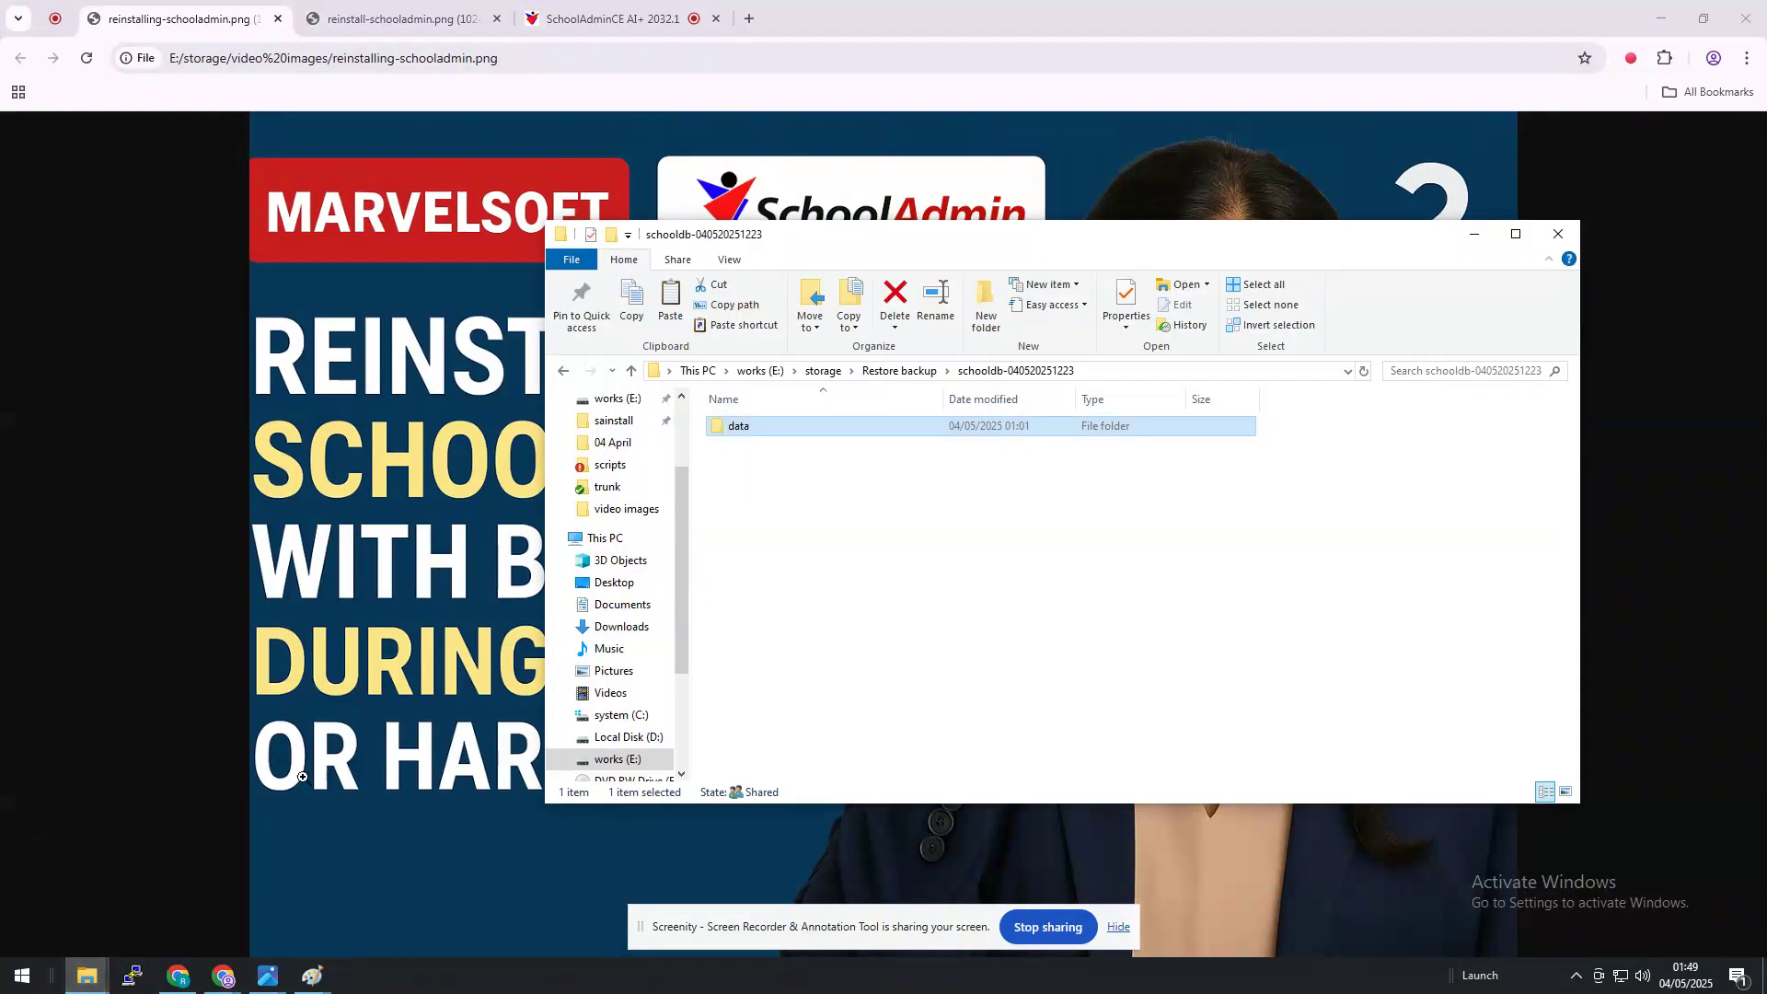
left_click(921, 564)
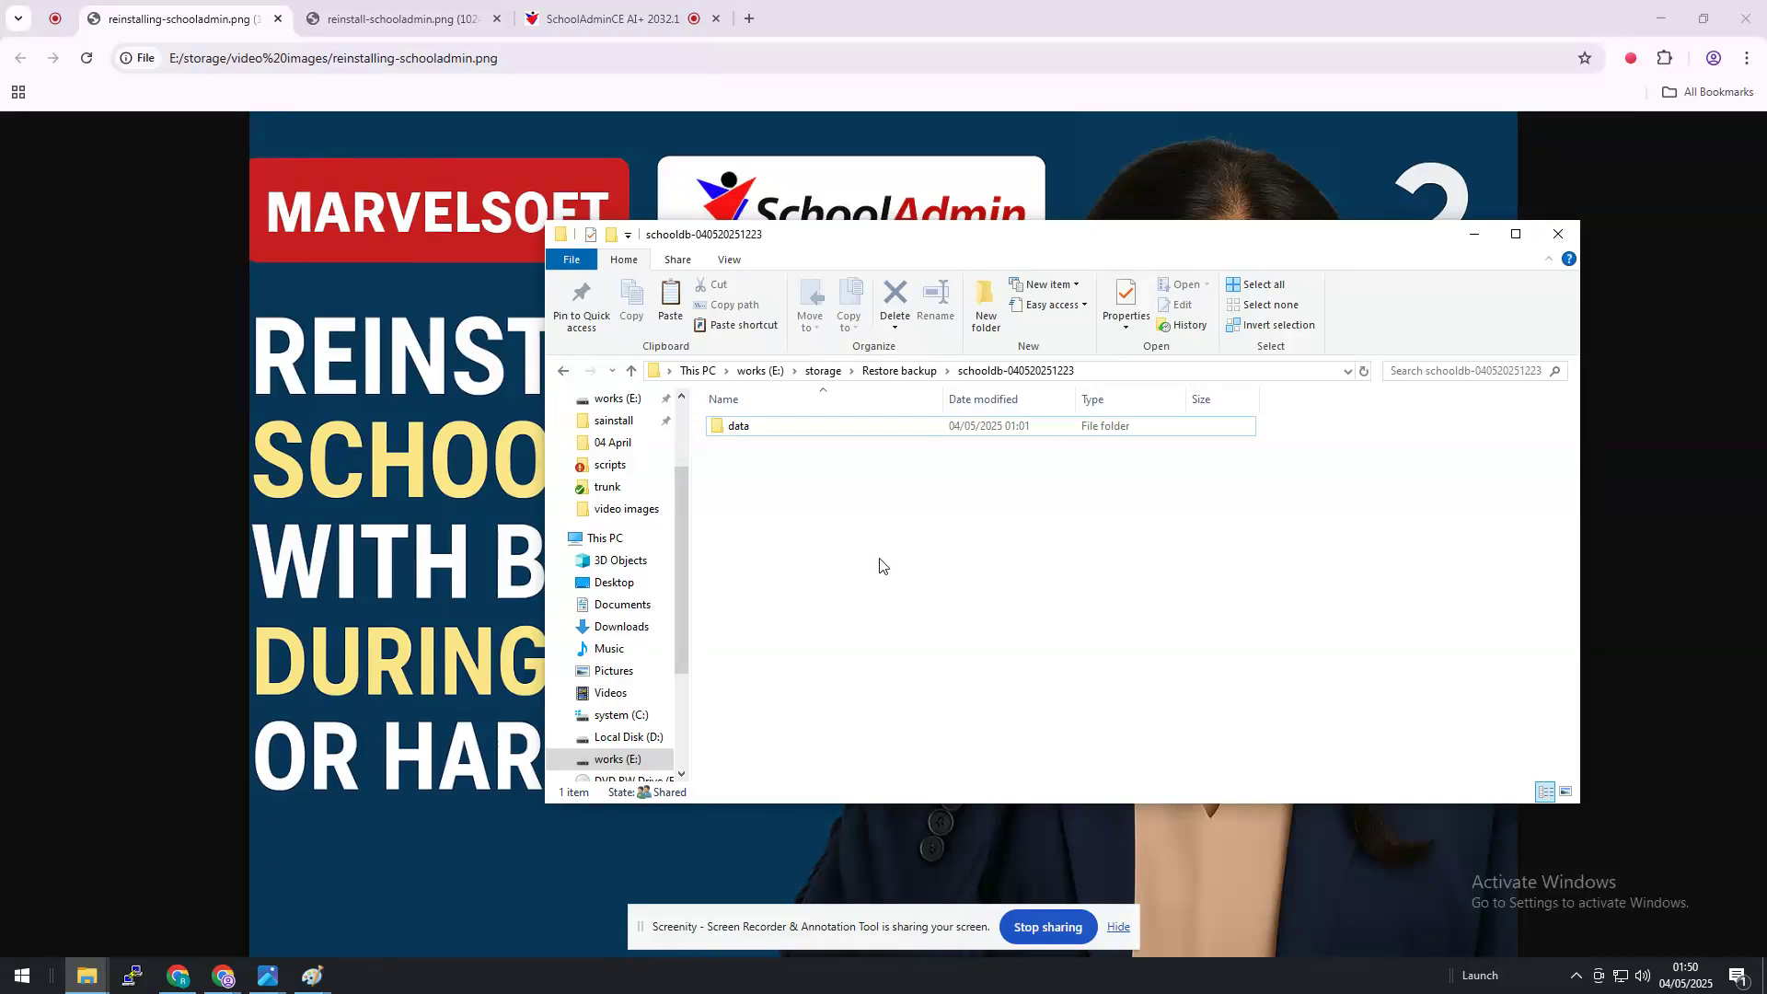
- Go to the storage folder on drive E: and run the SchoolAdminCE 2032.7 App AI+ Setup application
left_click(823, 370)
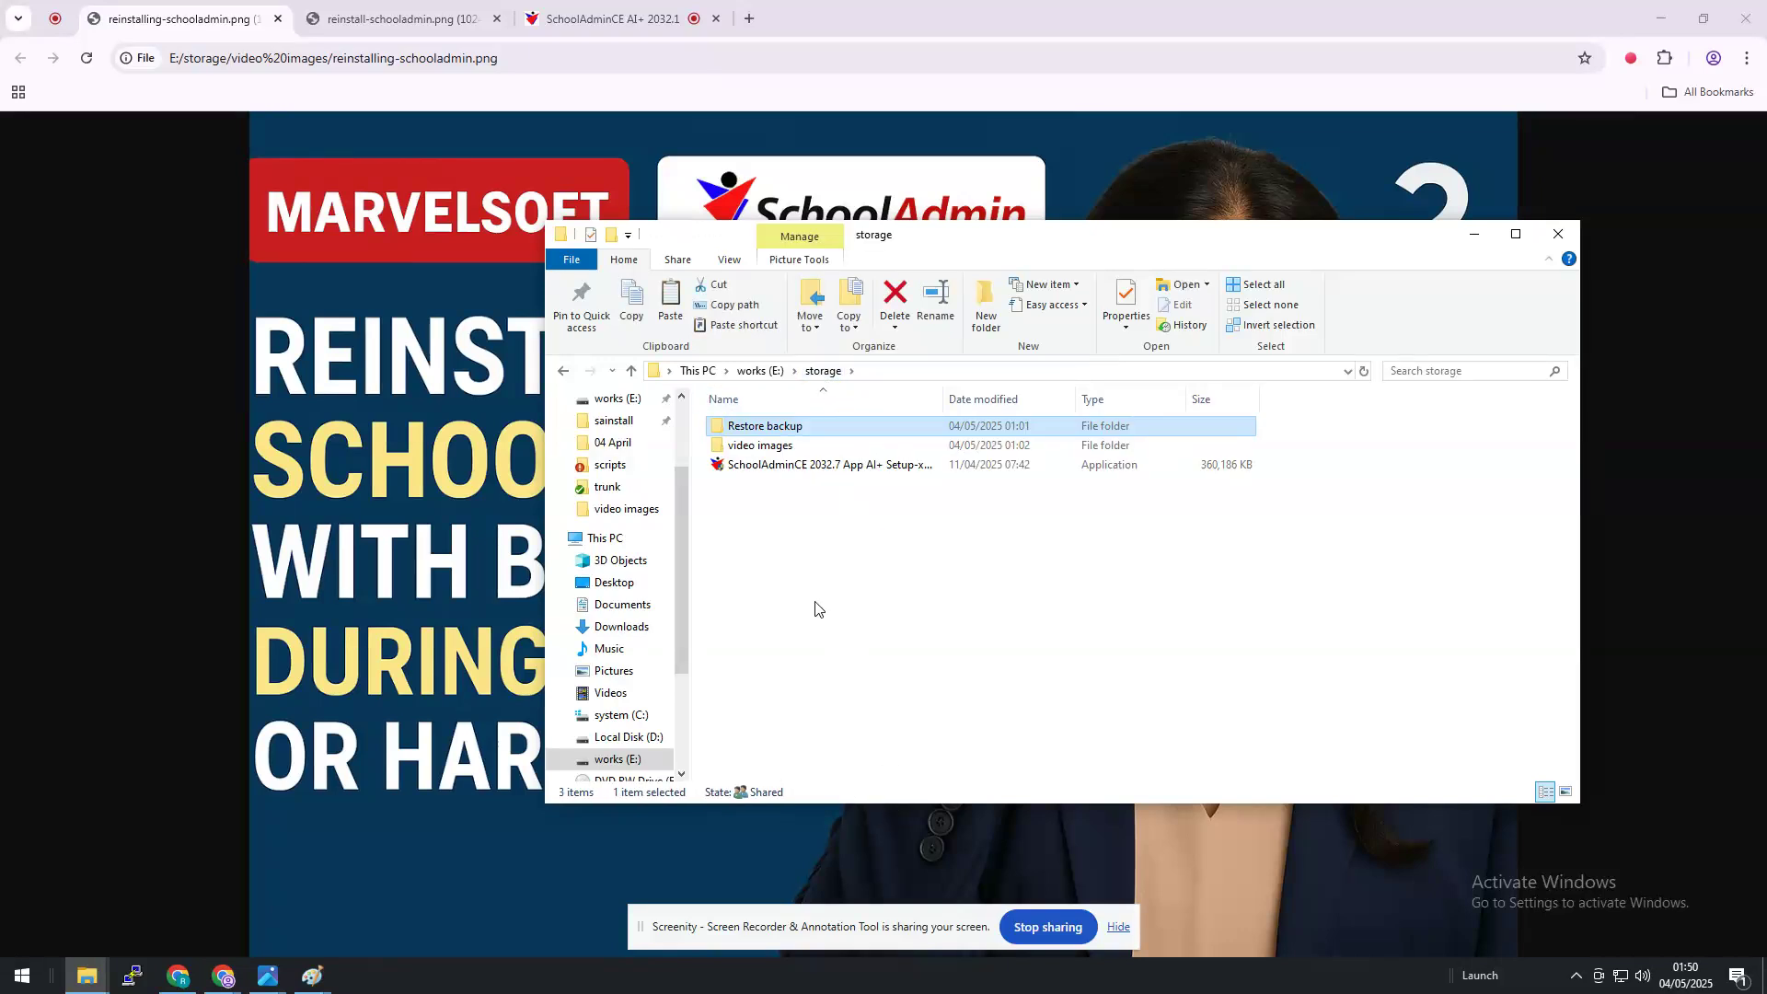
left_click(859, 466)
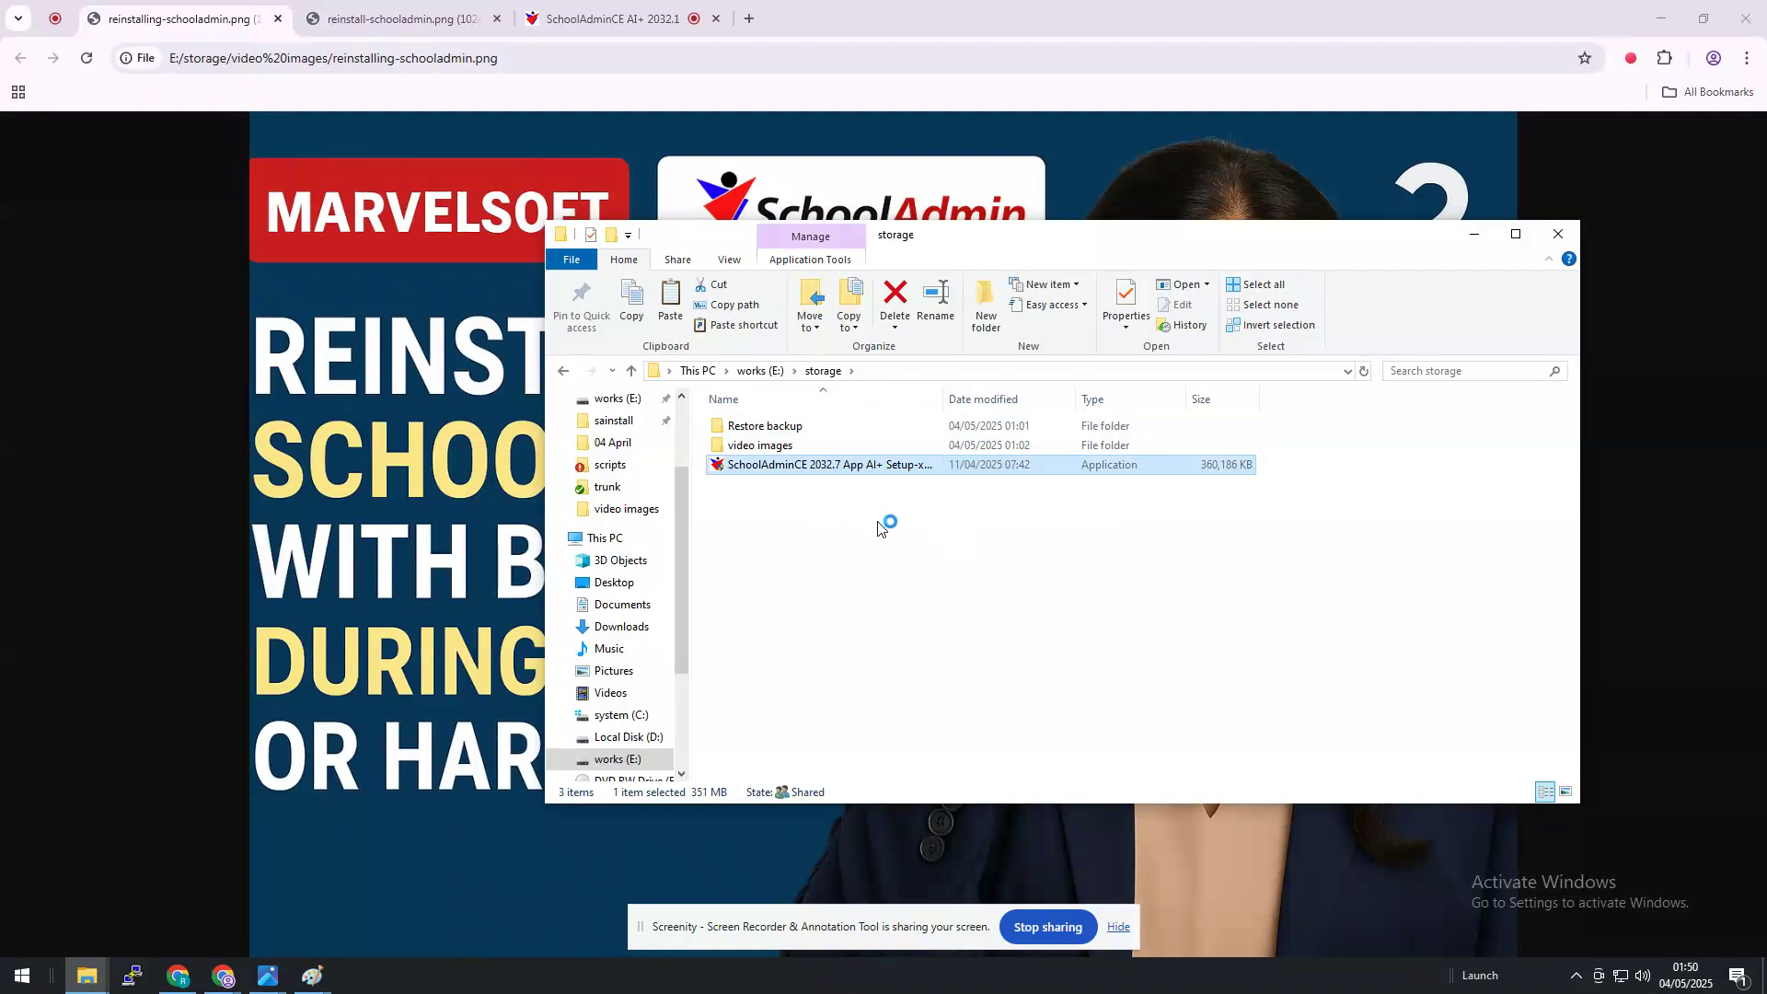
left_click(391, 18)
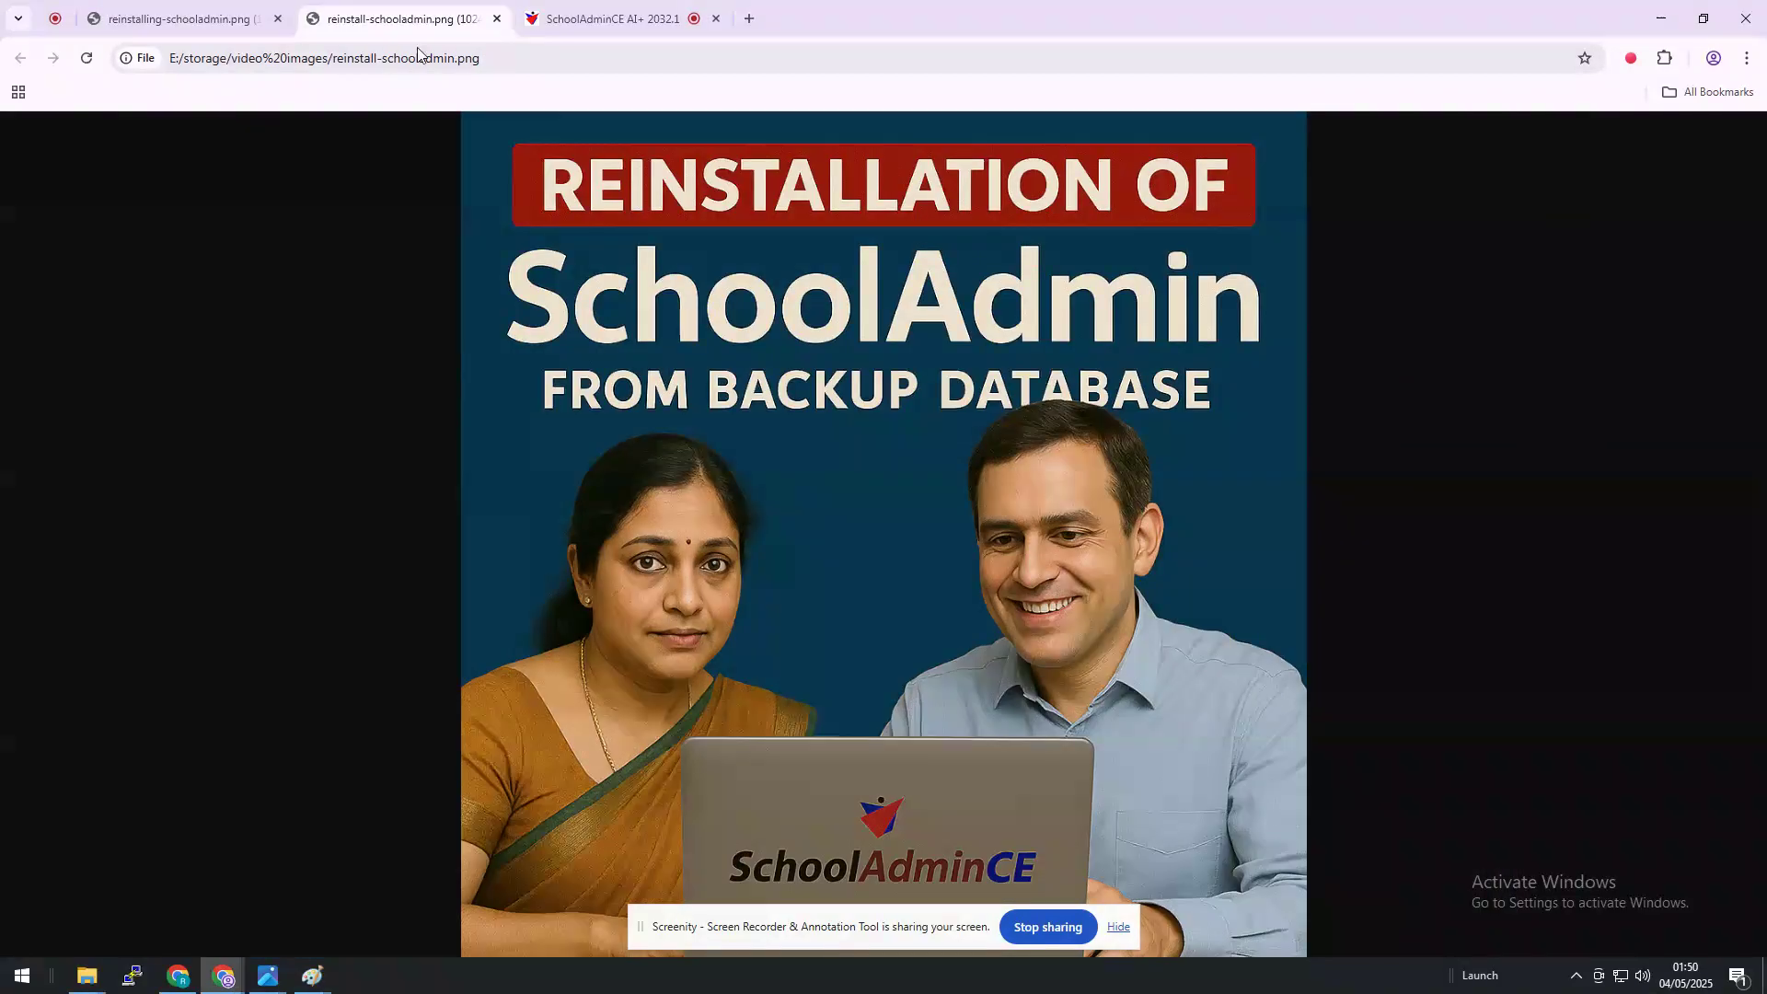
left_click(204, 32)
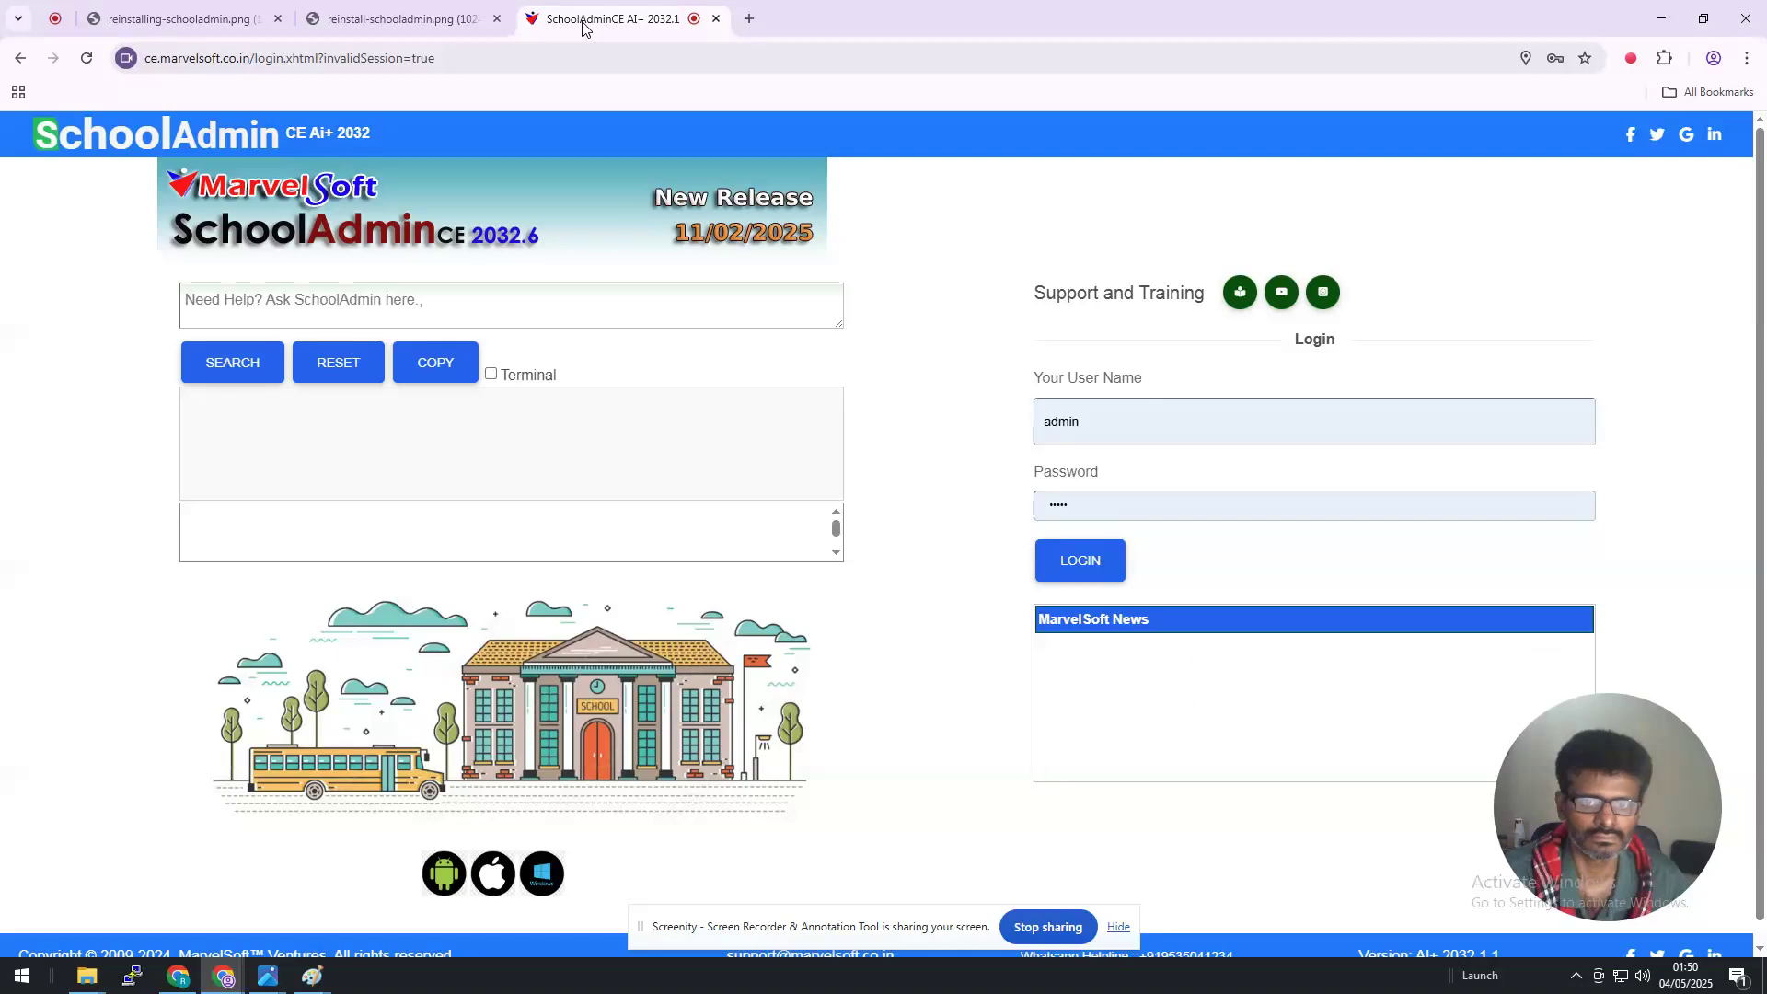
left_click(613, 19)
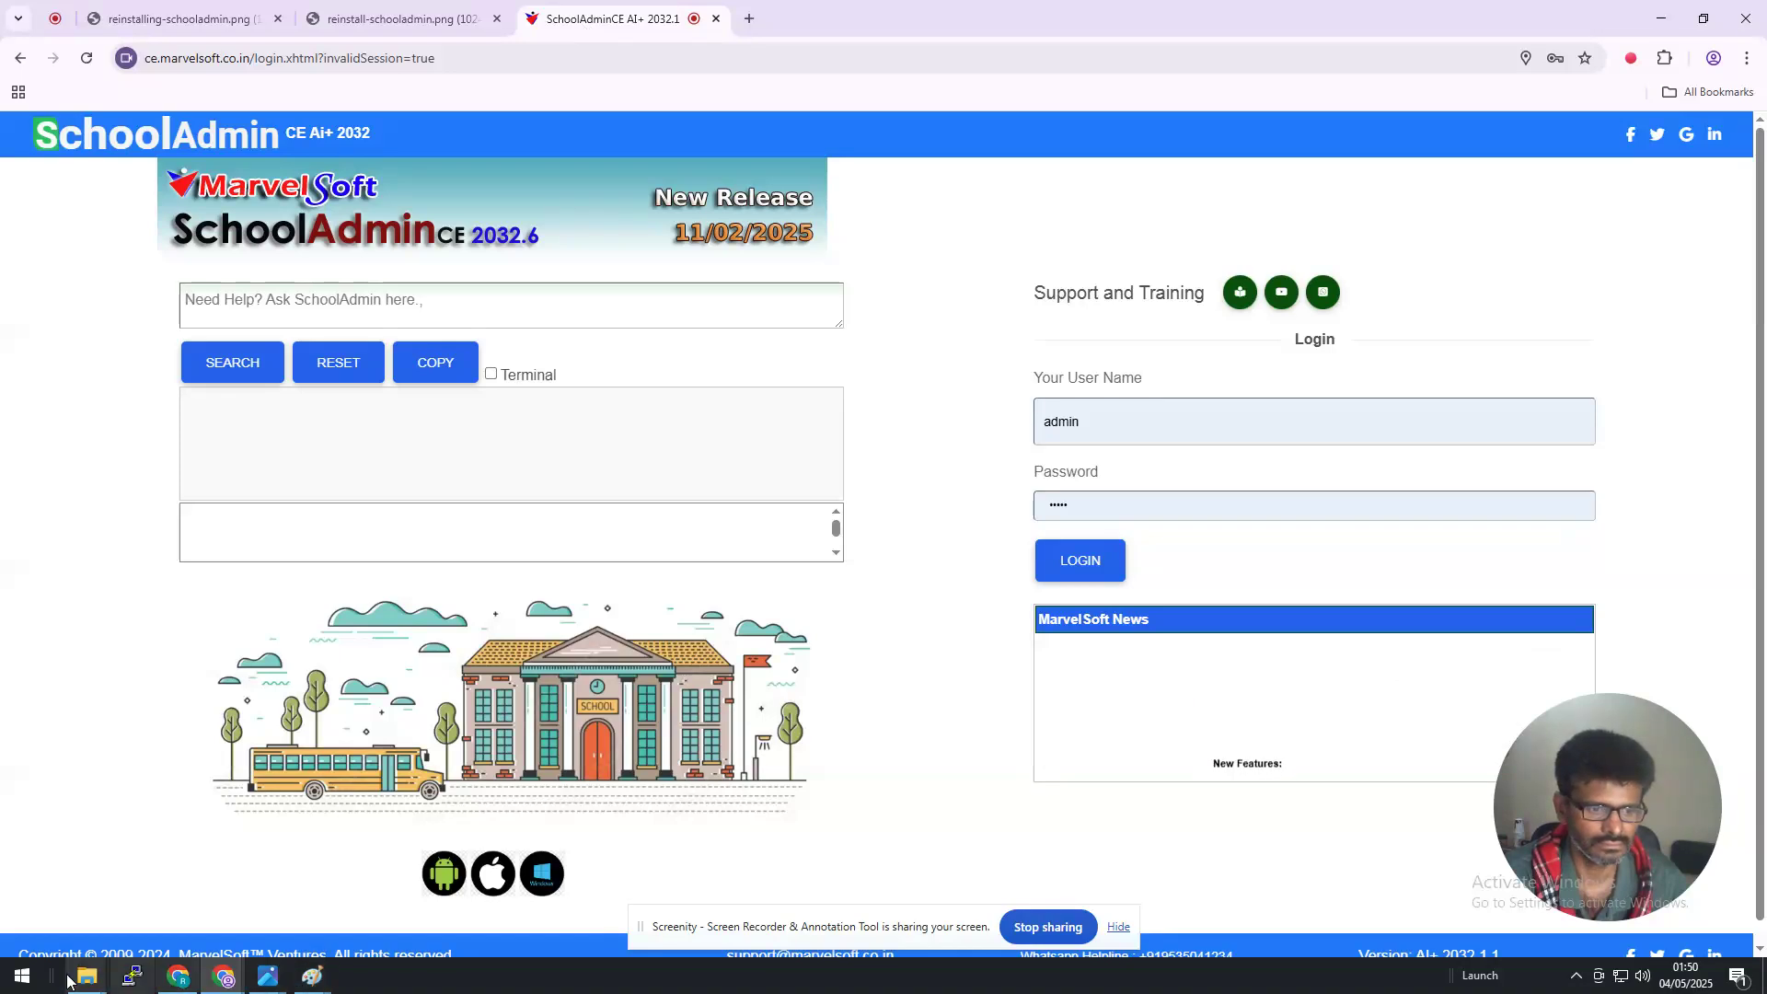
mouse_move(86, 975)
left_click(99, 943)
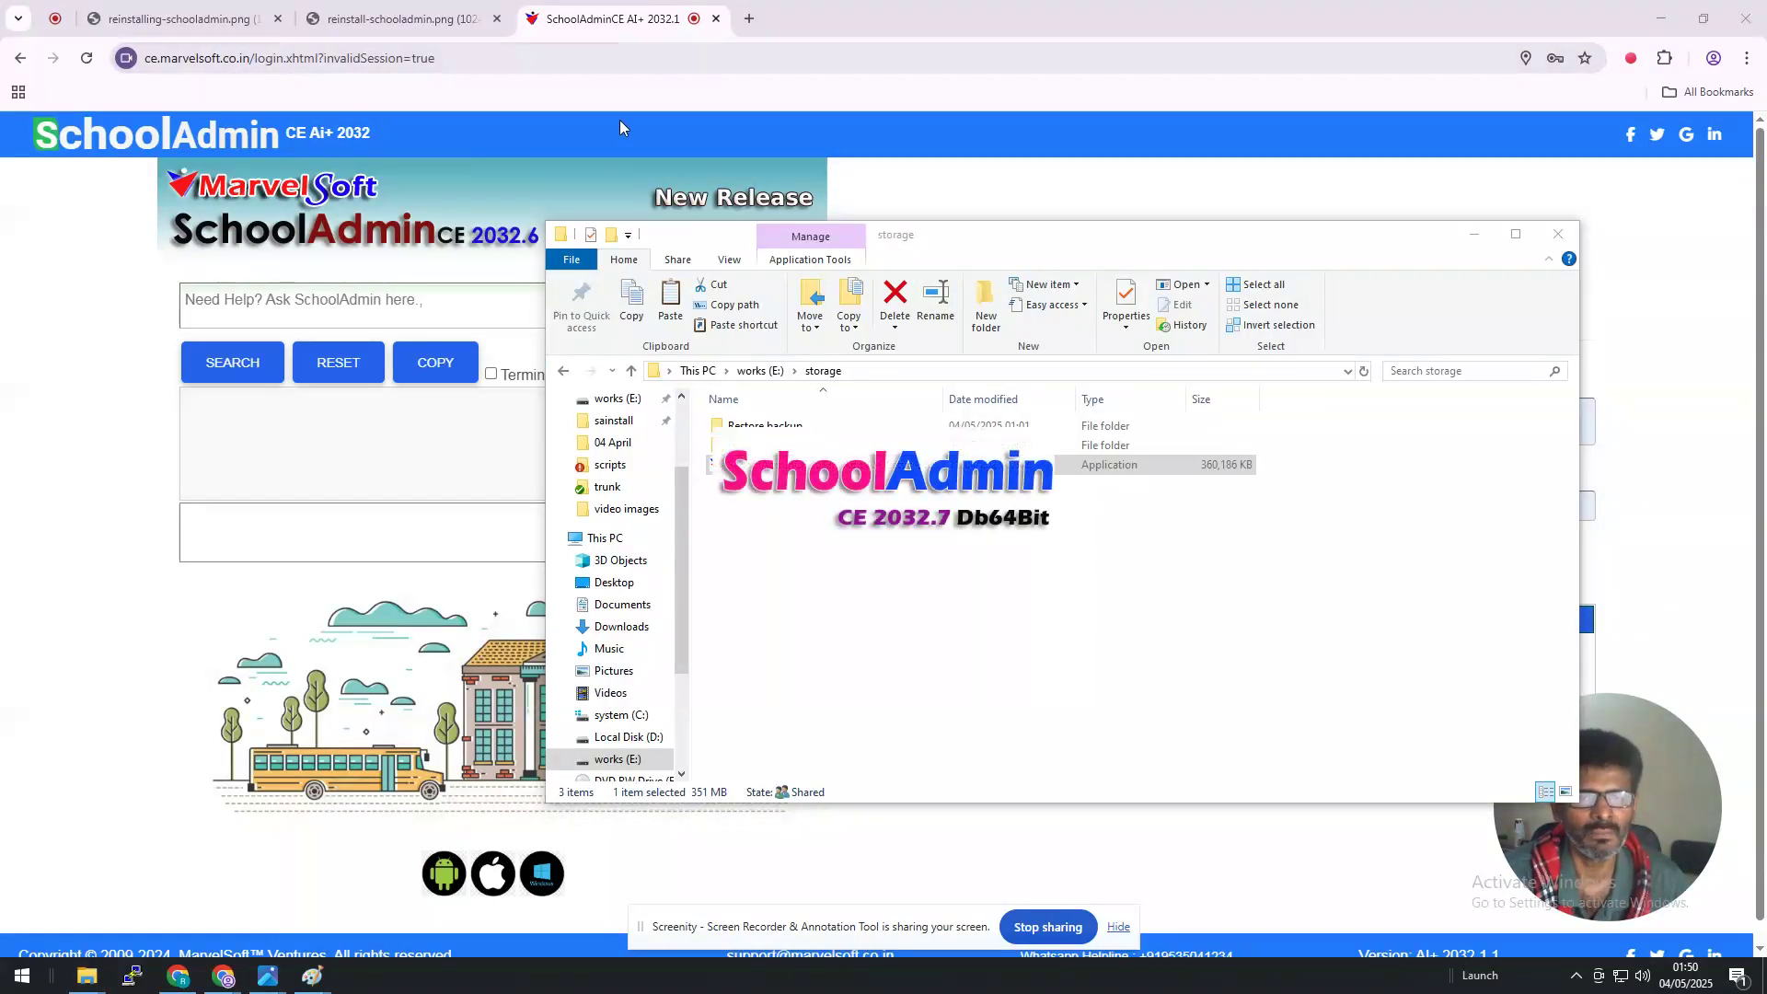
- Load localhost:8080/SchoolAdmin in a new browser tab to check whether a local SchoolAdmin is running
left_click(743, 23)
left_click(684, 50)
type("l")
key("Return")
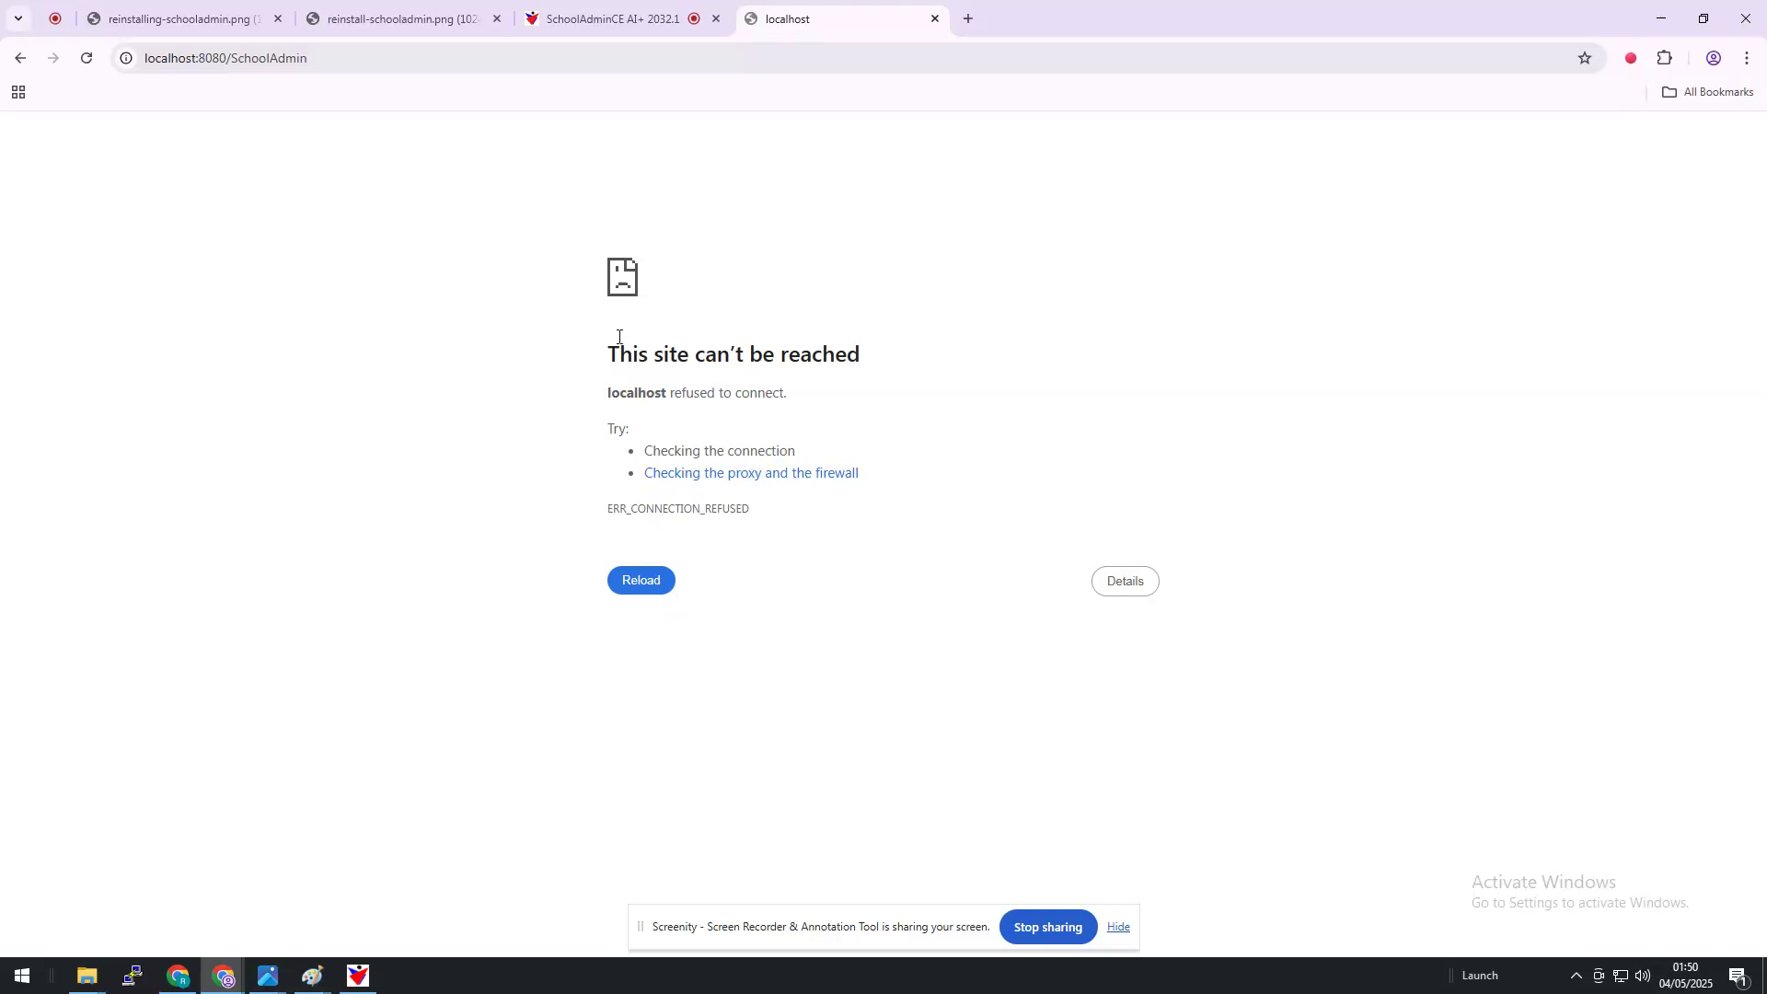
left_click_drag(611, 339, 841, 512)
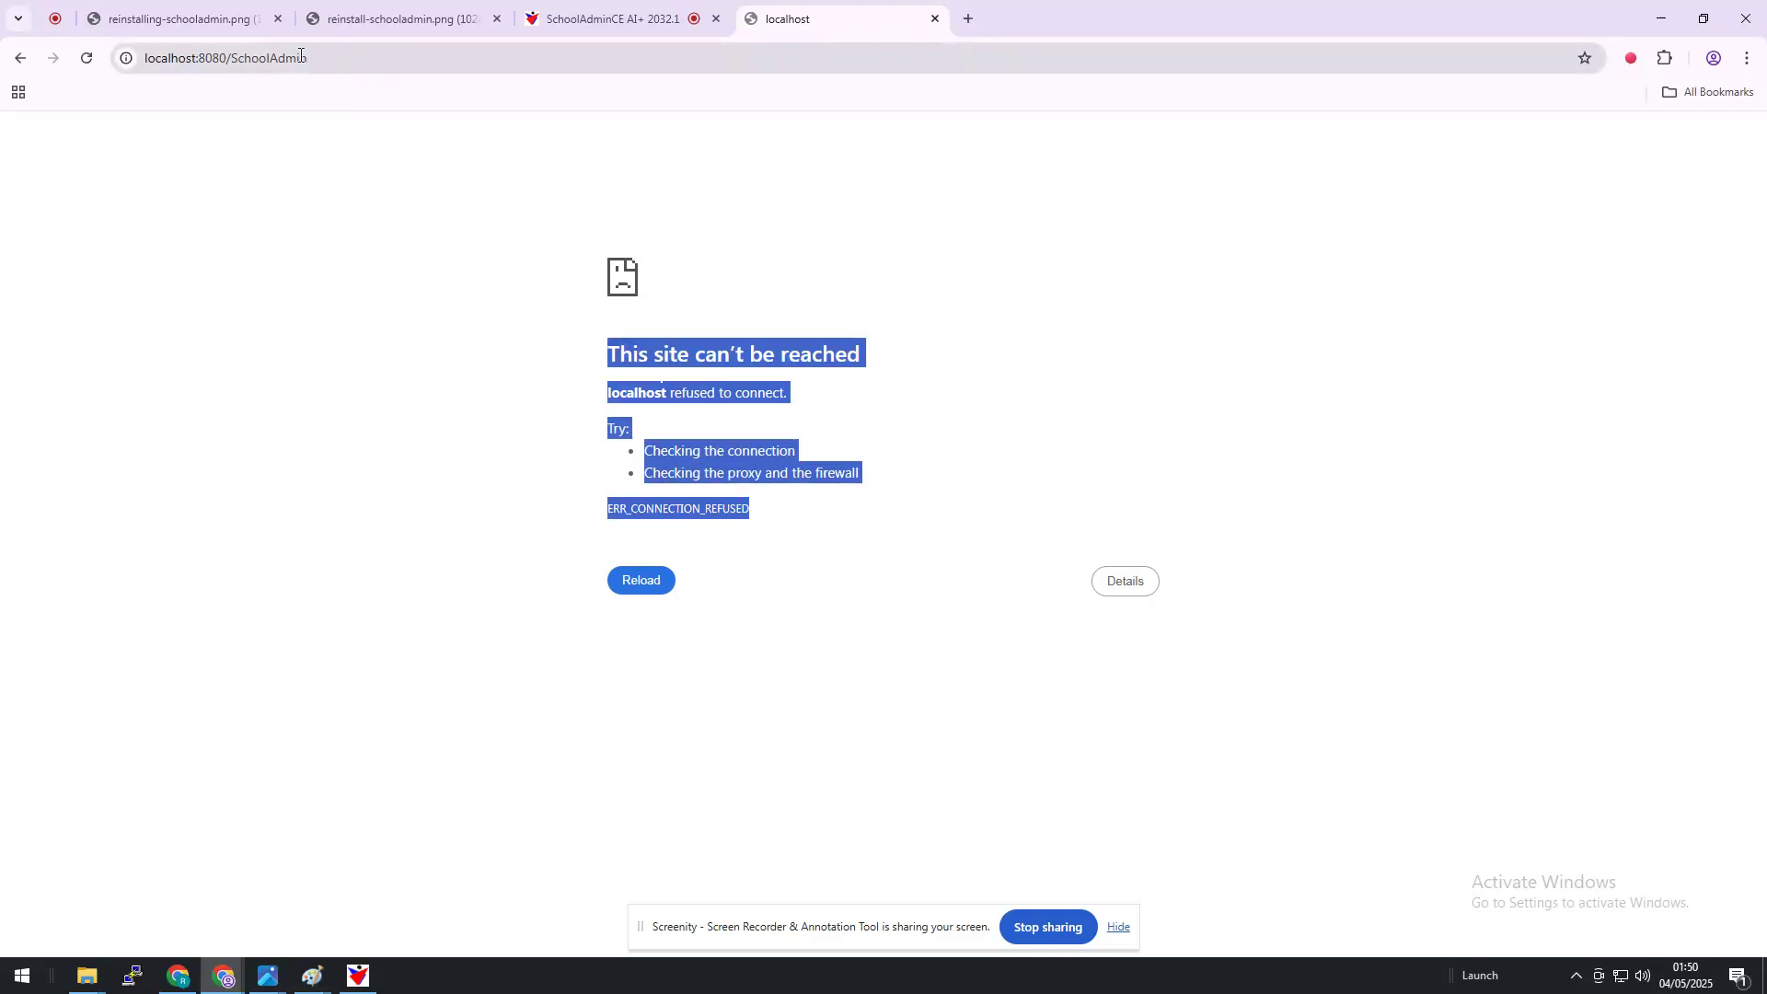
left_click(235, 65)
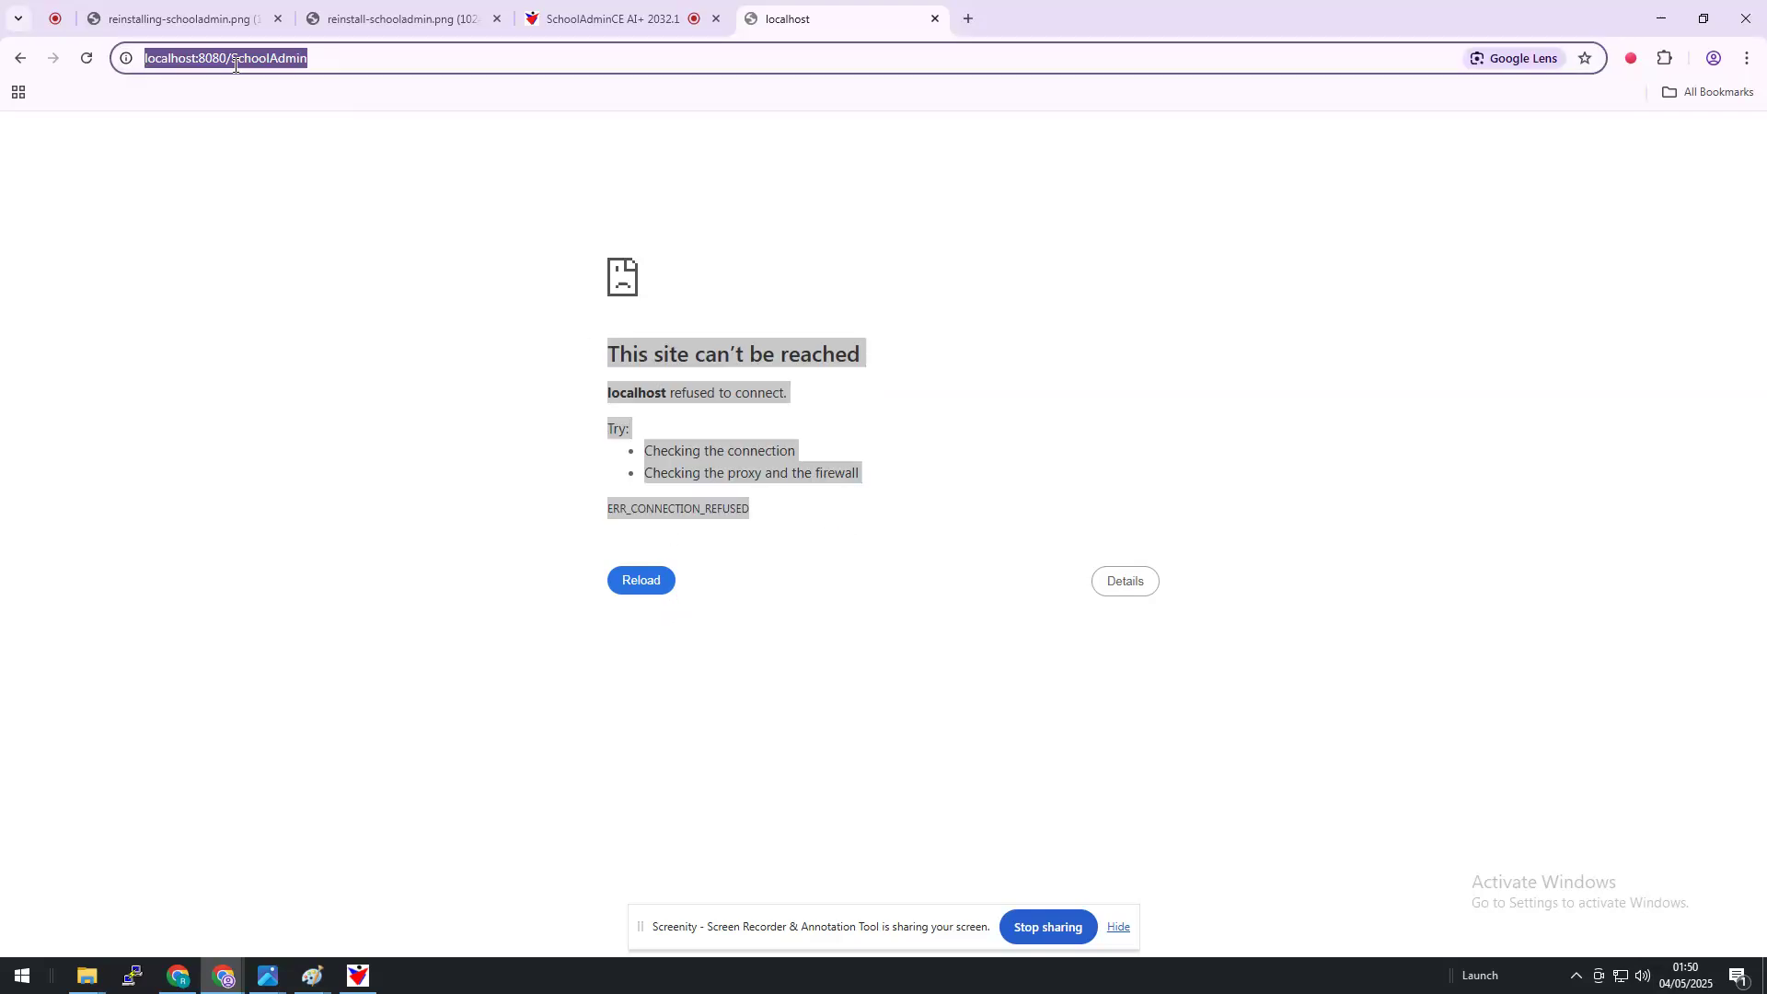
- Switch to the SchoolAdminCE 2032.7 AI+ setup wizard, continue past the welcome page and accept the license agreement
left_click(350, 962)
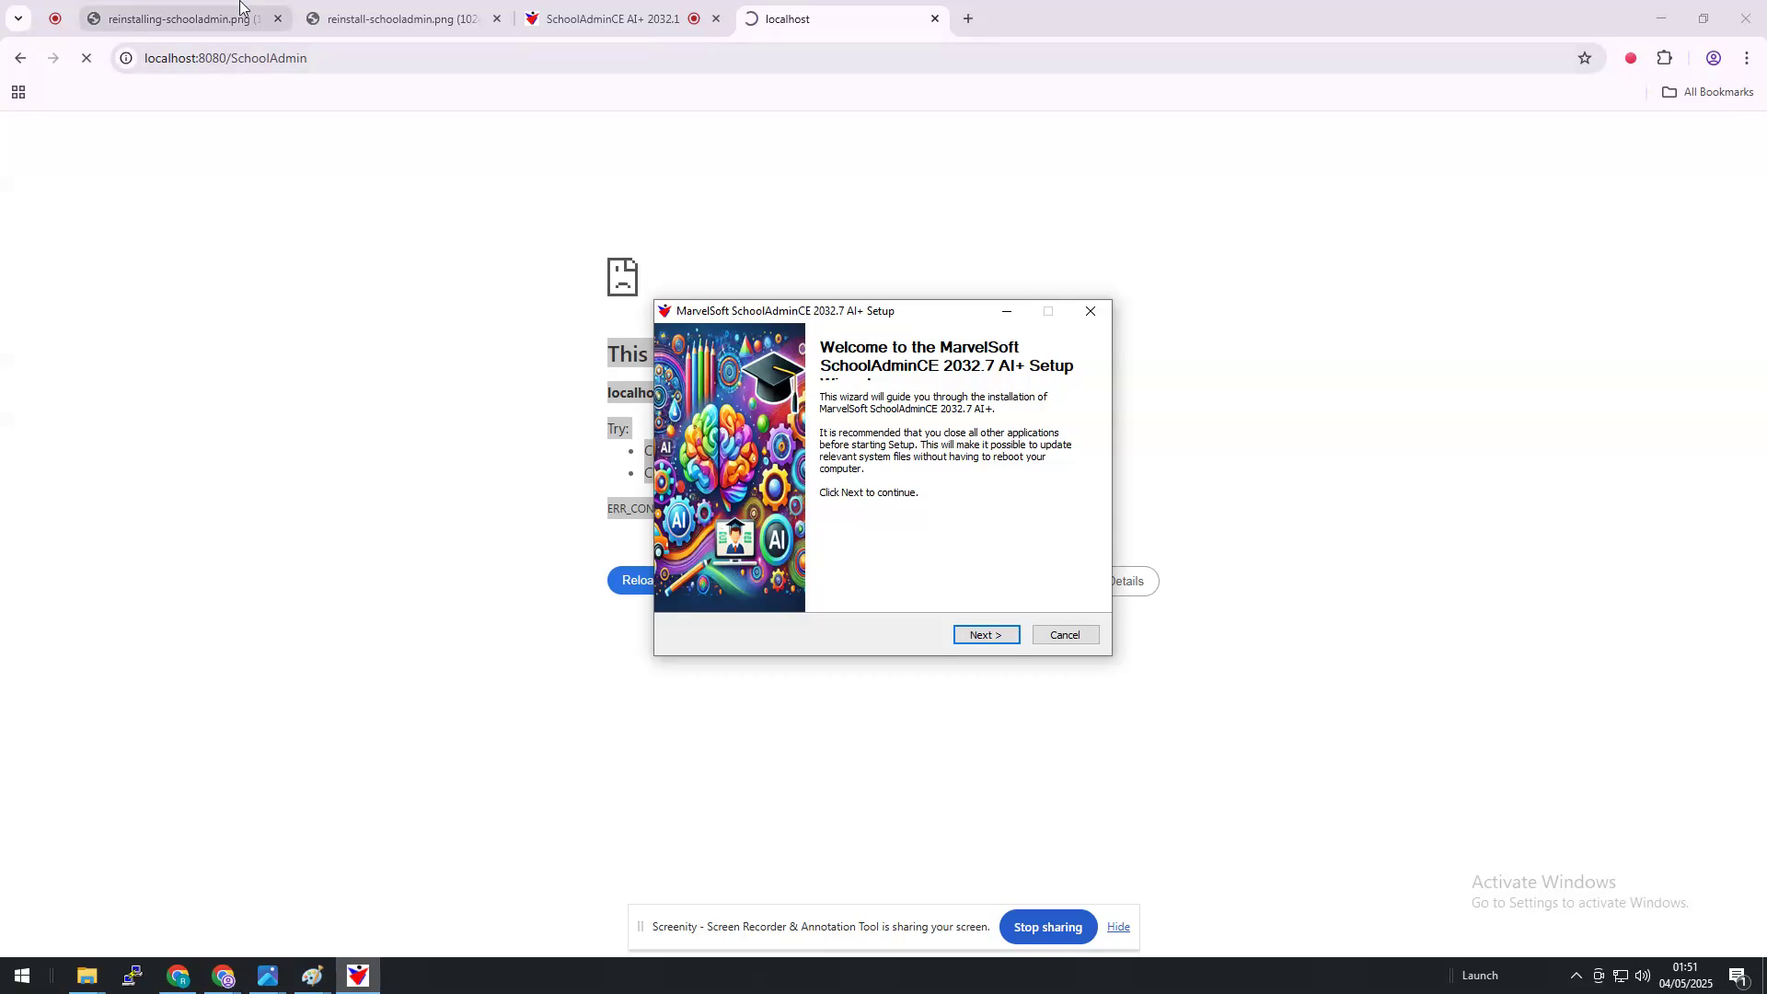
left_click(589, 14)
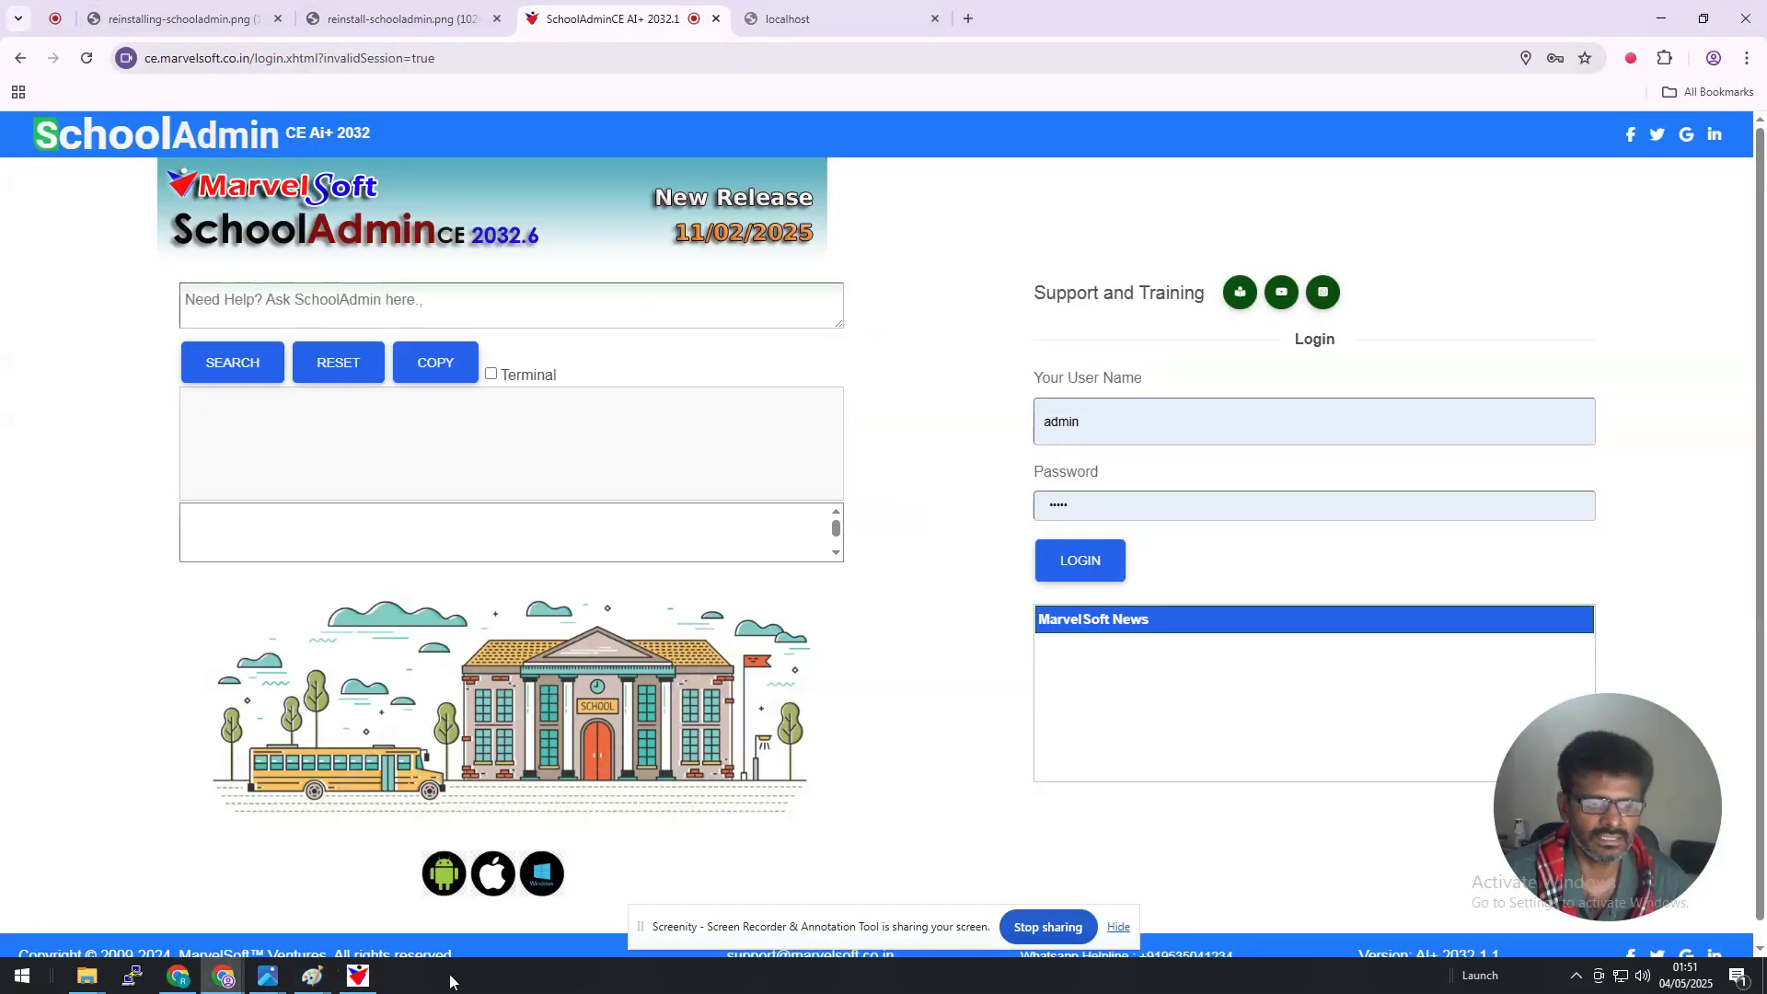
left_click(366, 987)
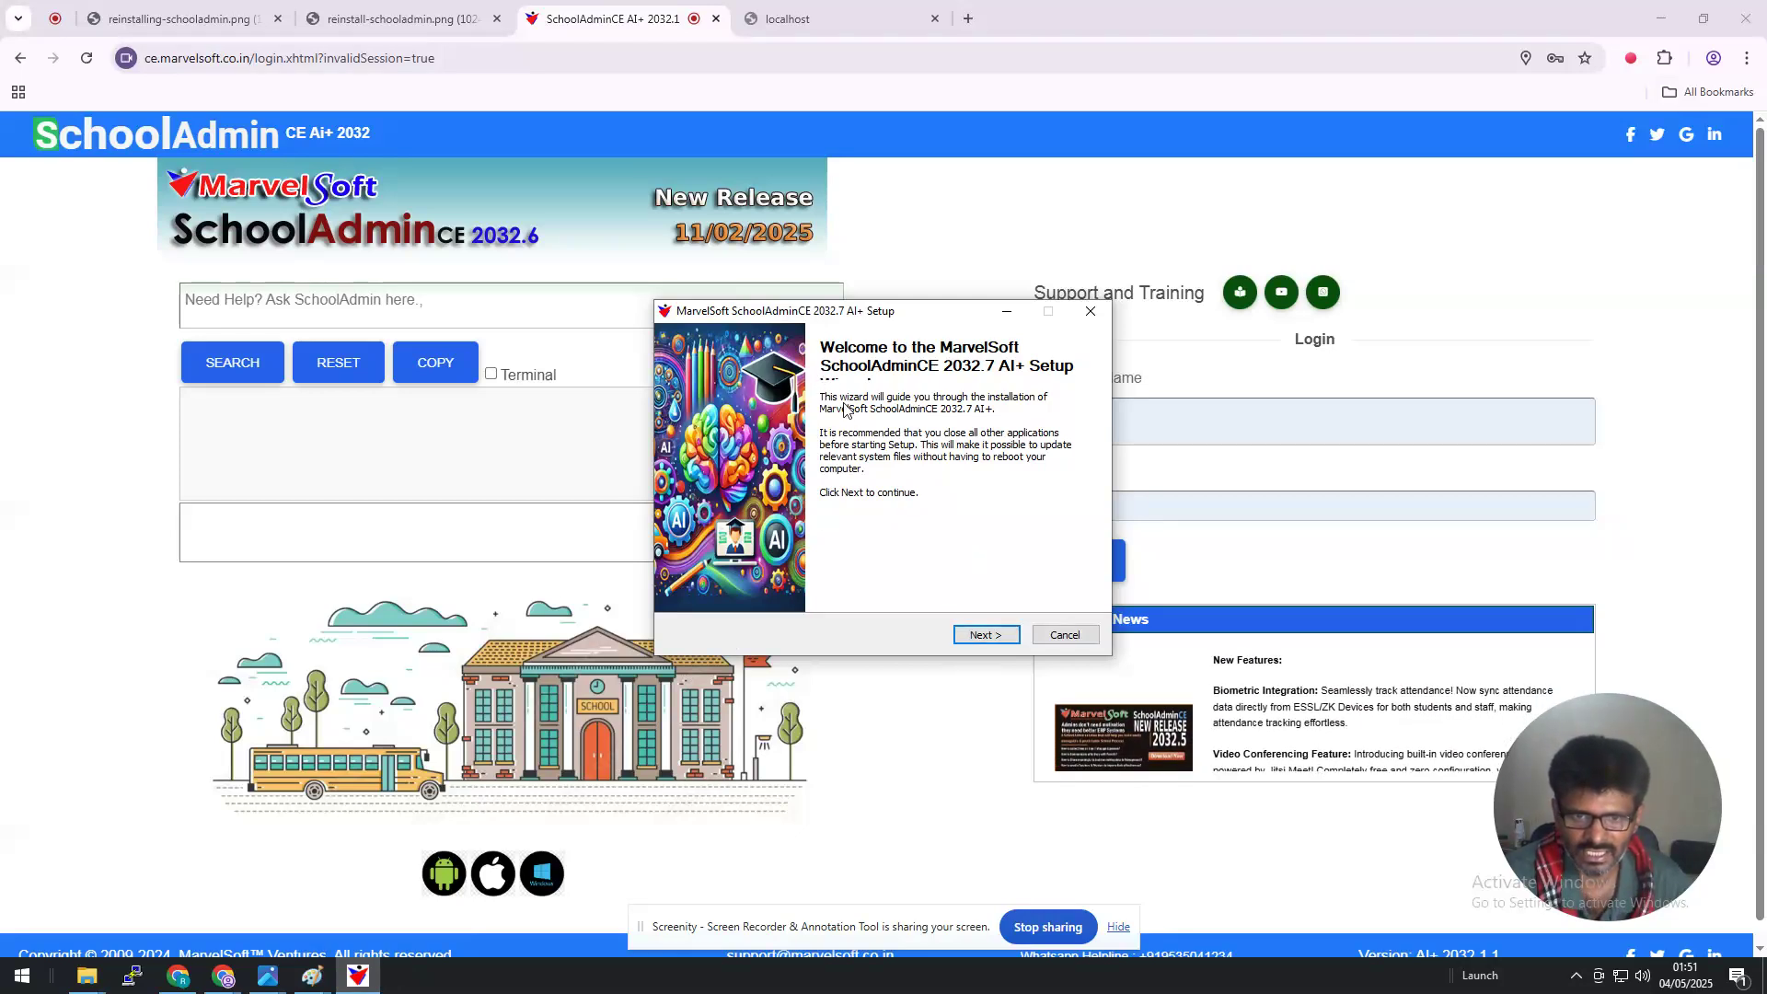
left_click(983, 634)
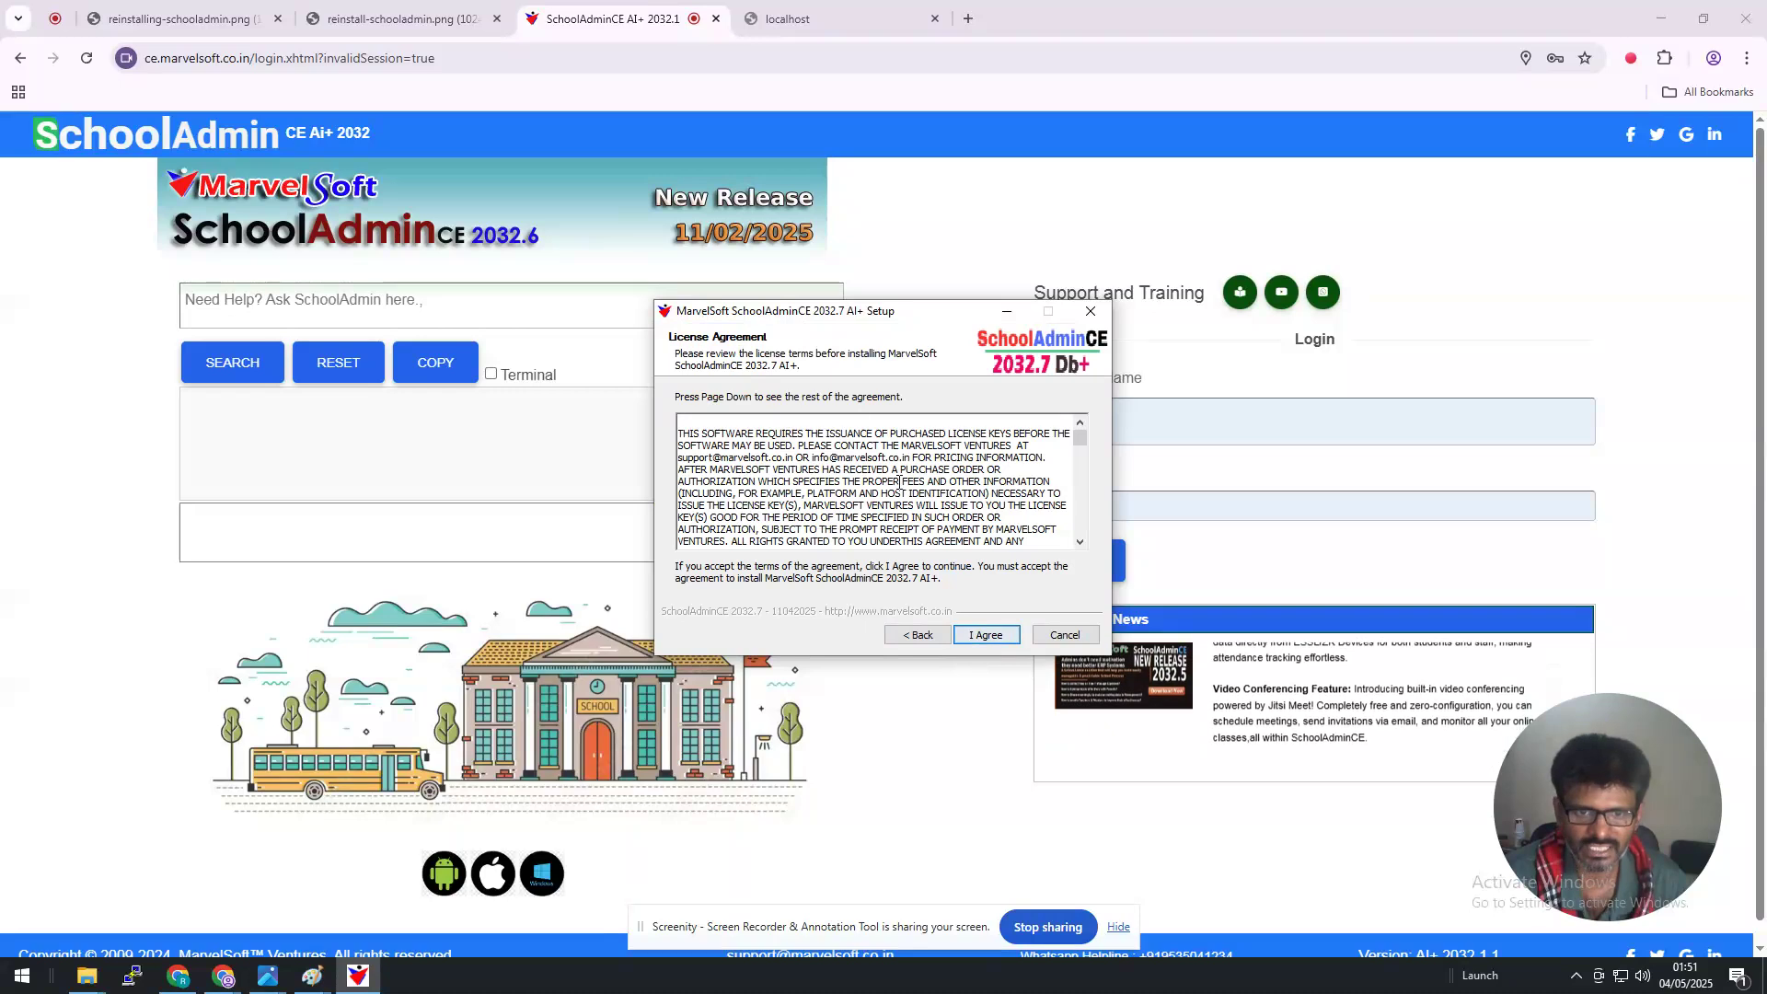
scroll(884, 488, "down", 8)
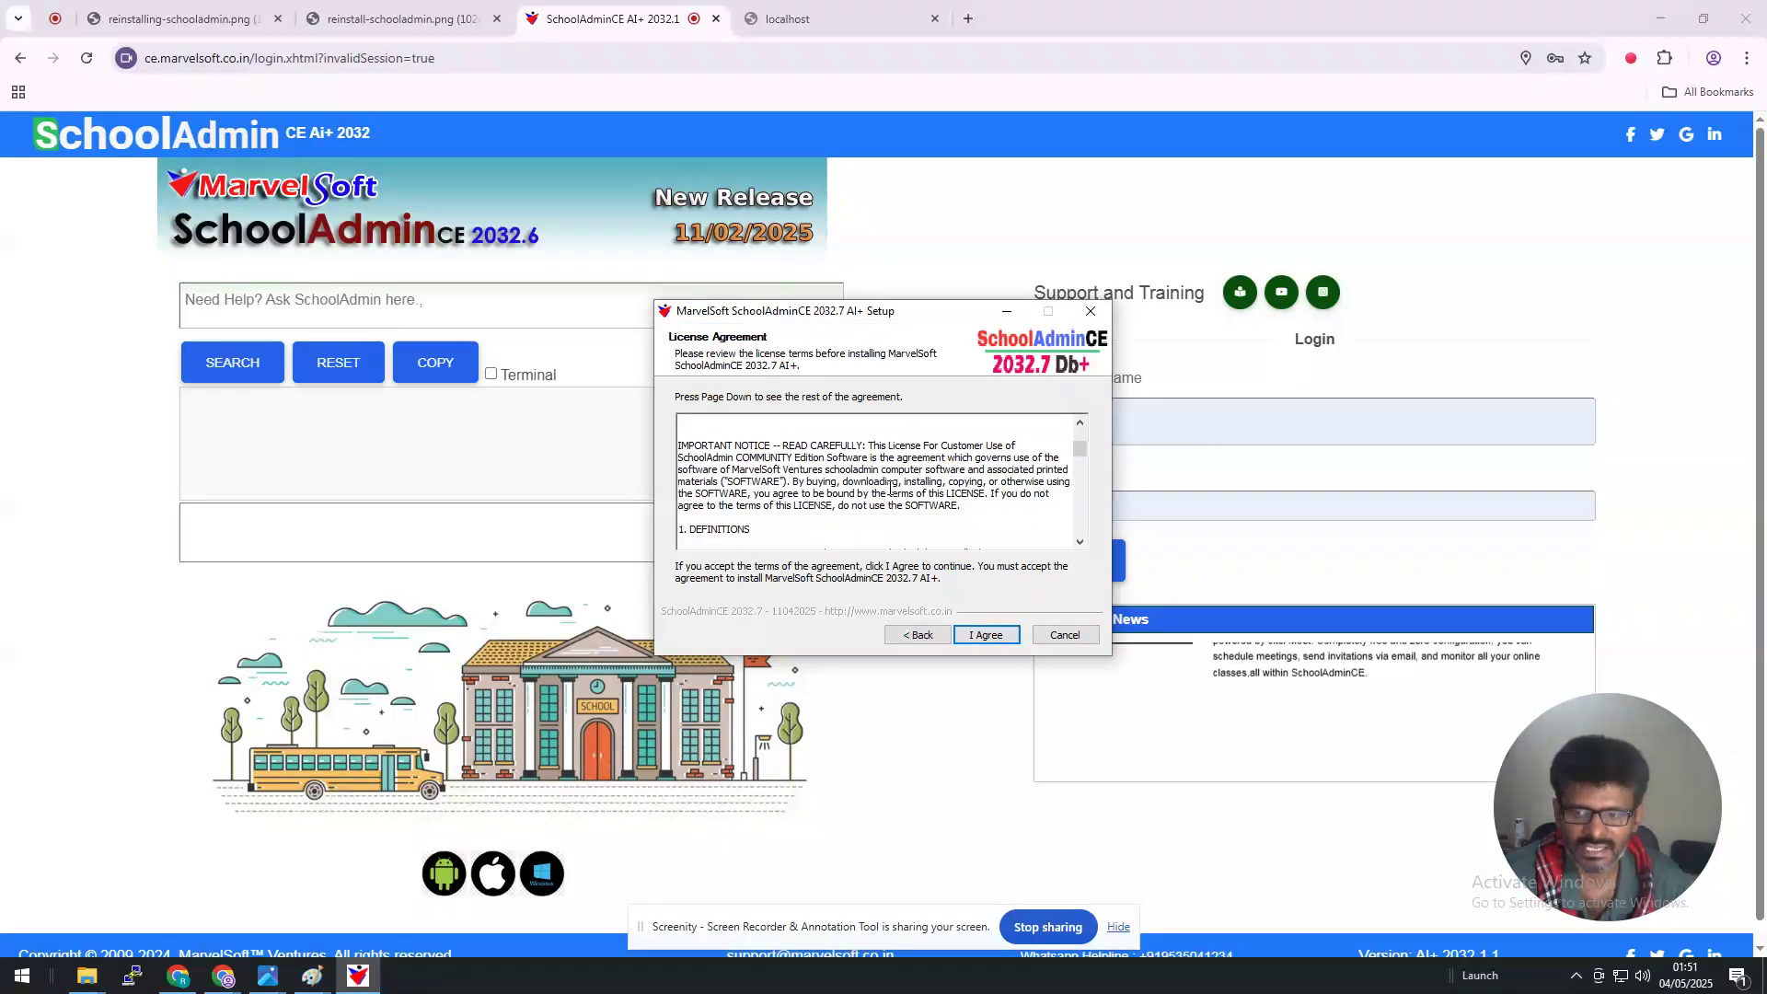
scroll(890, 488, "down", 15)
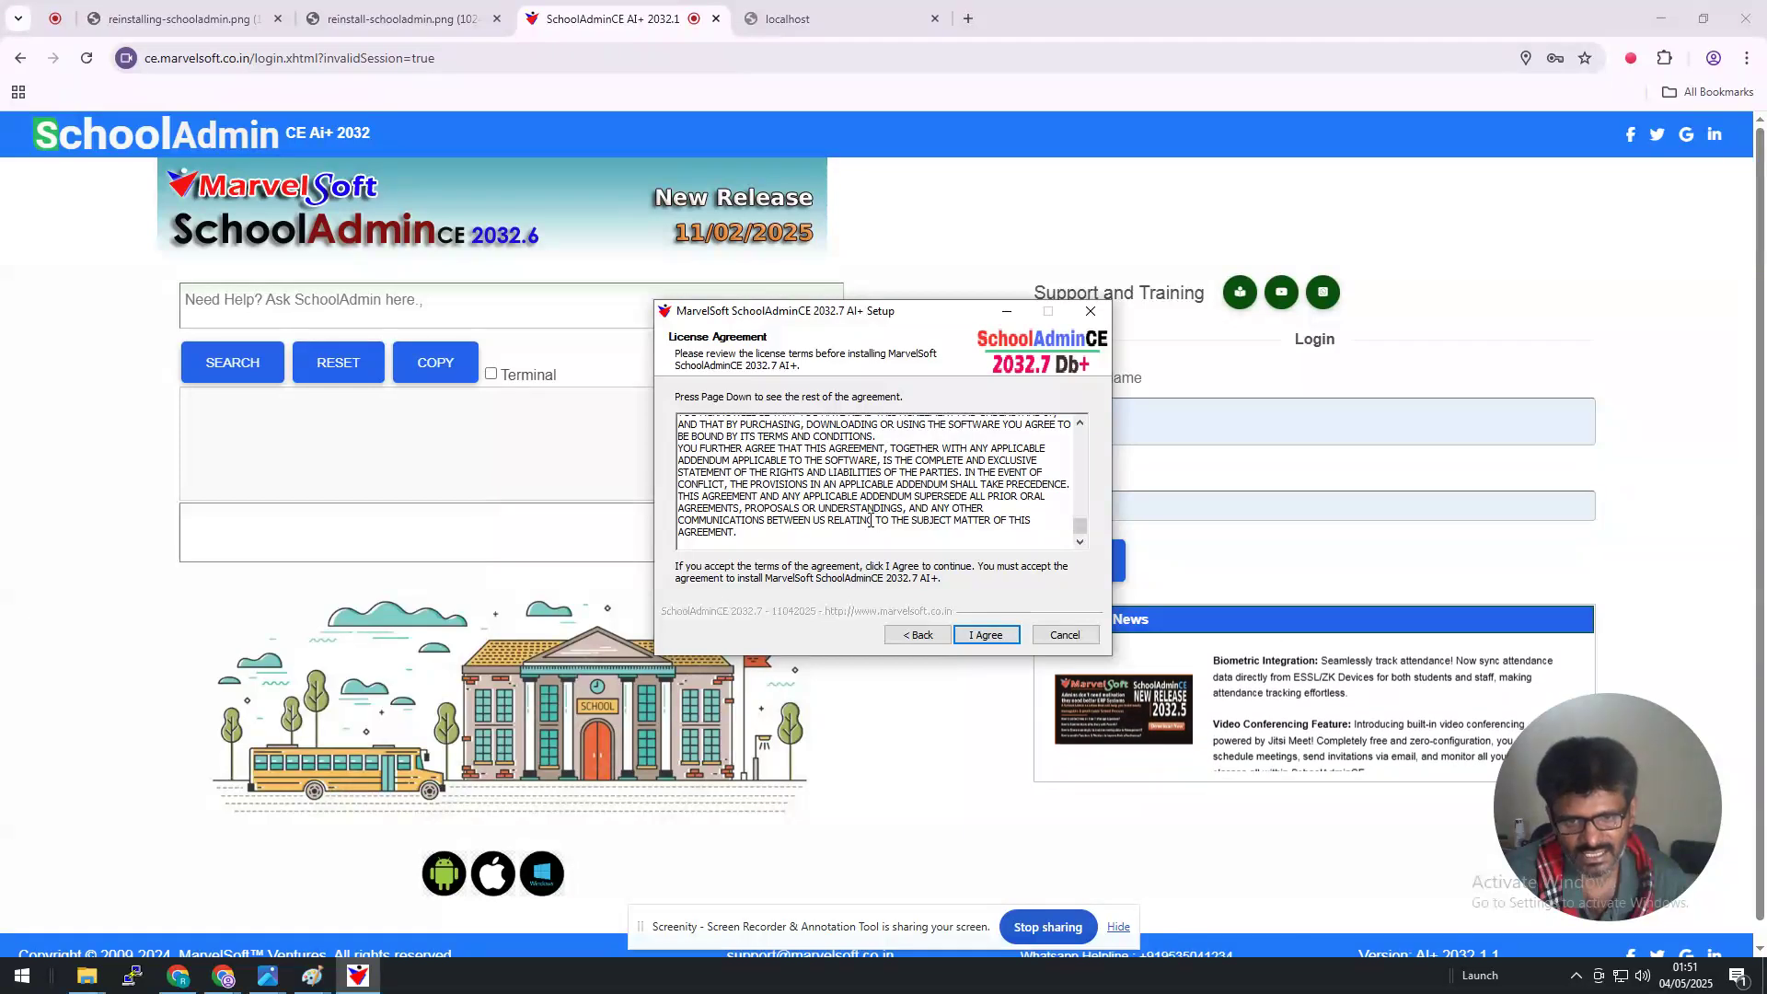
left_click(987, 635)
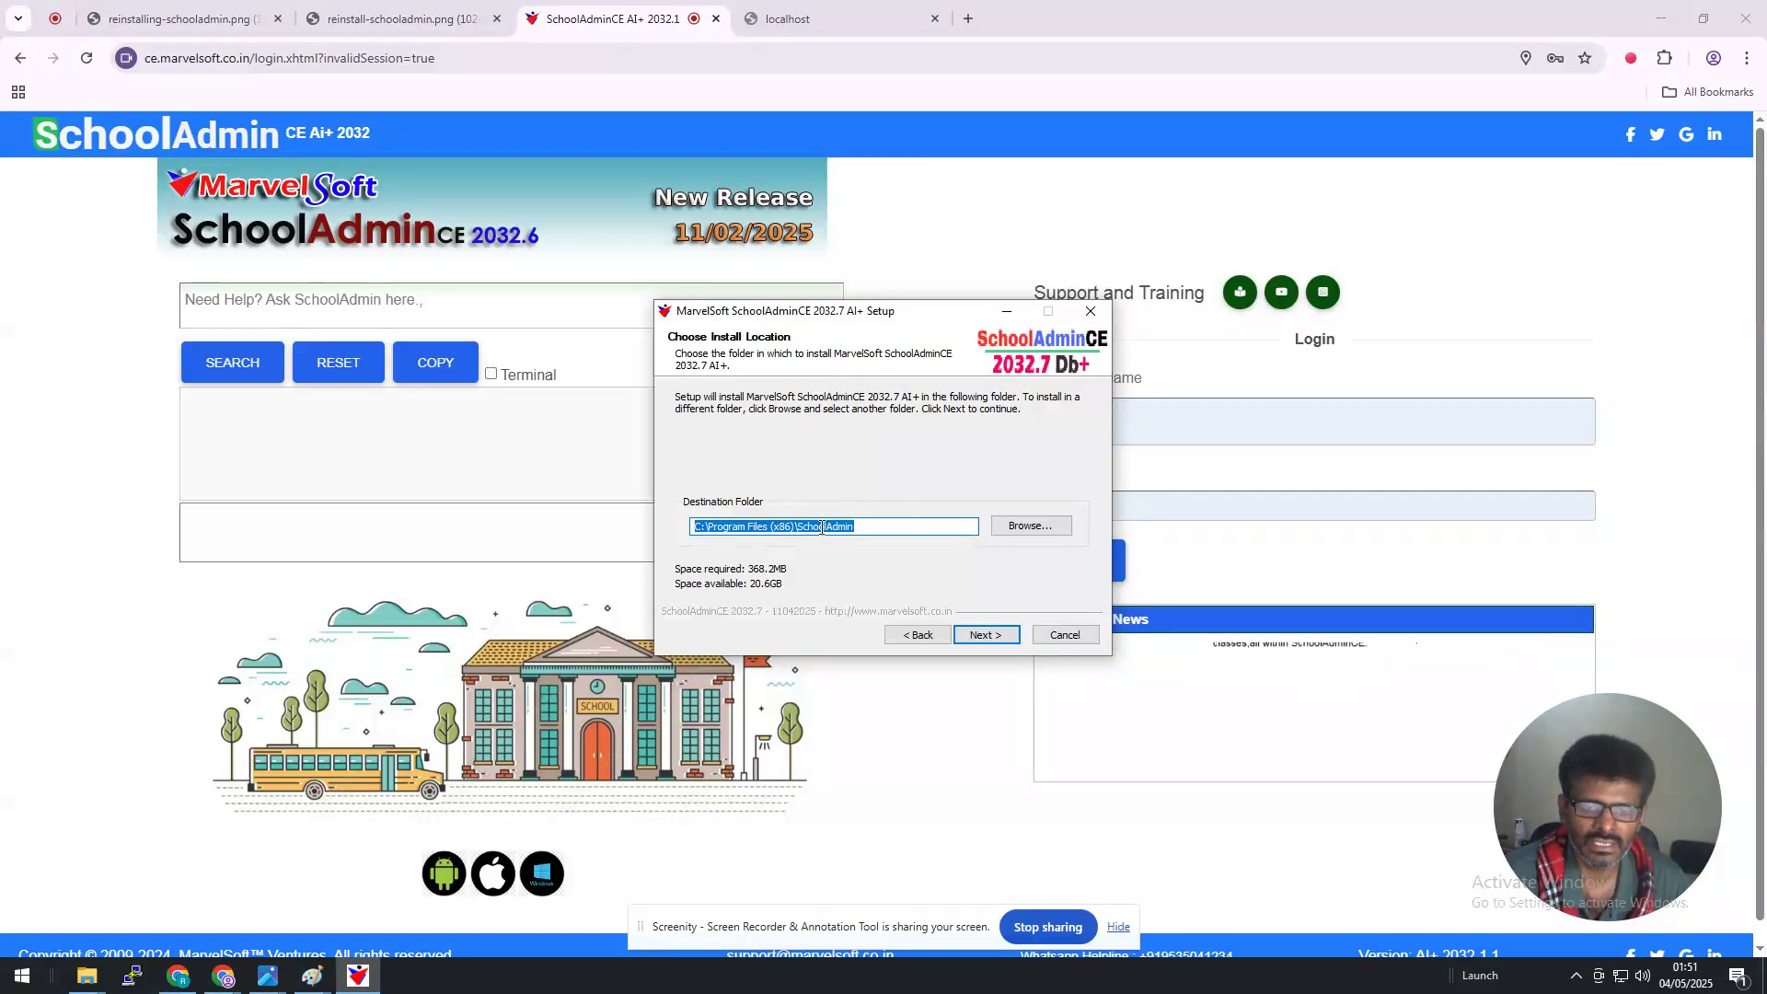
- Browse for a different install location, examining the folders on the works (E:) and Local Disk (D:) drives
left_click(1024, 526)
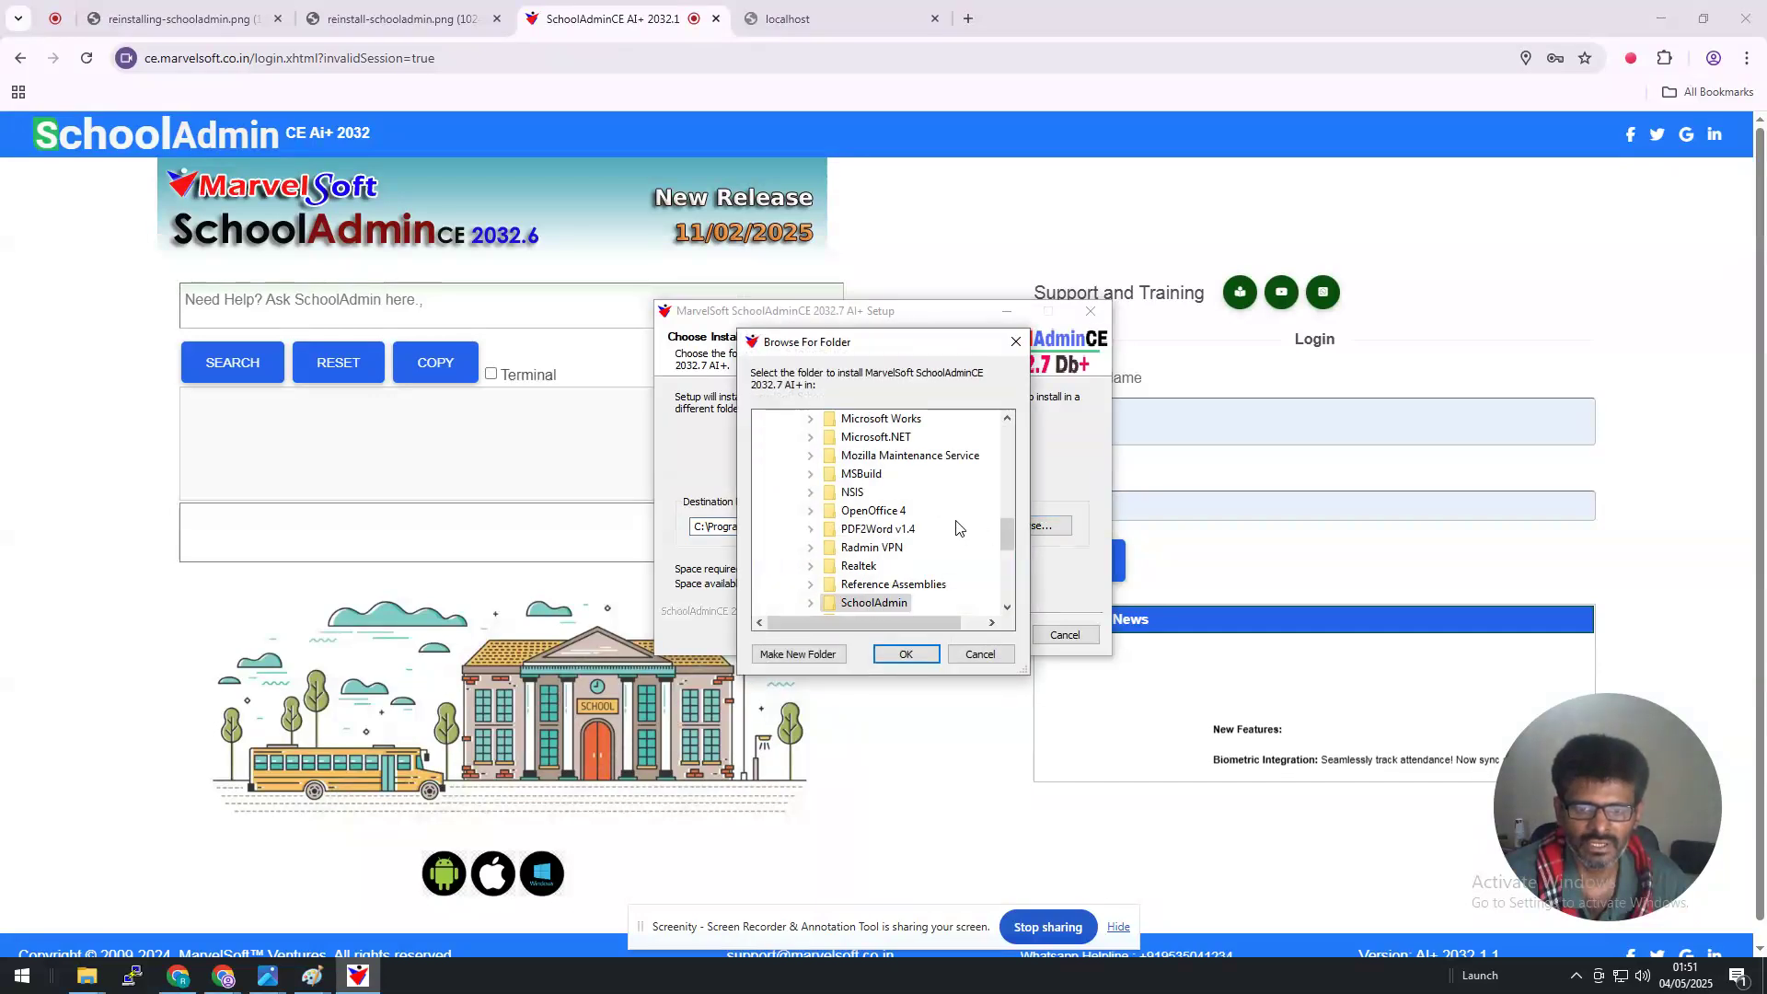
scroll(955, 526, "up", 10)
scroll(797, 572, "down", 5)
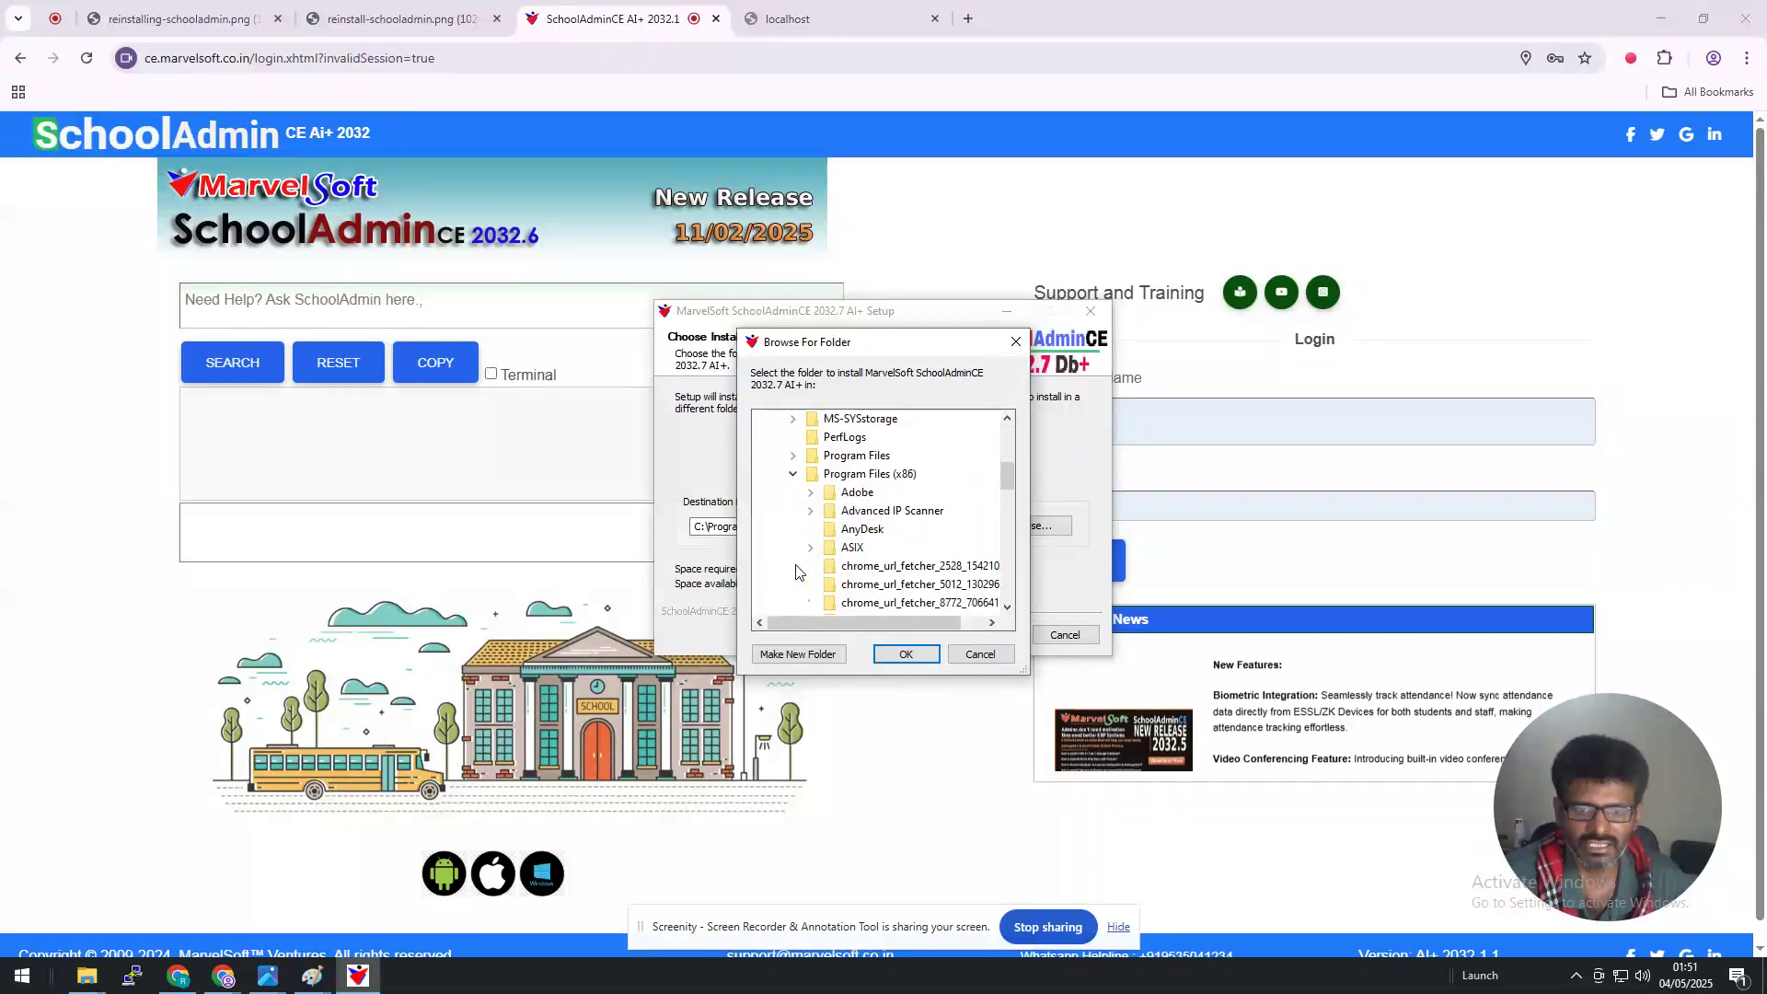
scroll(797, 571, "up", 5)
left_click(776, 550)
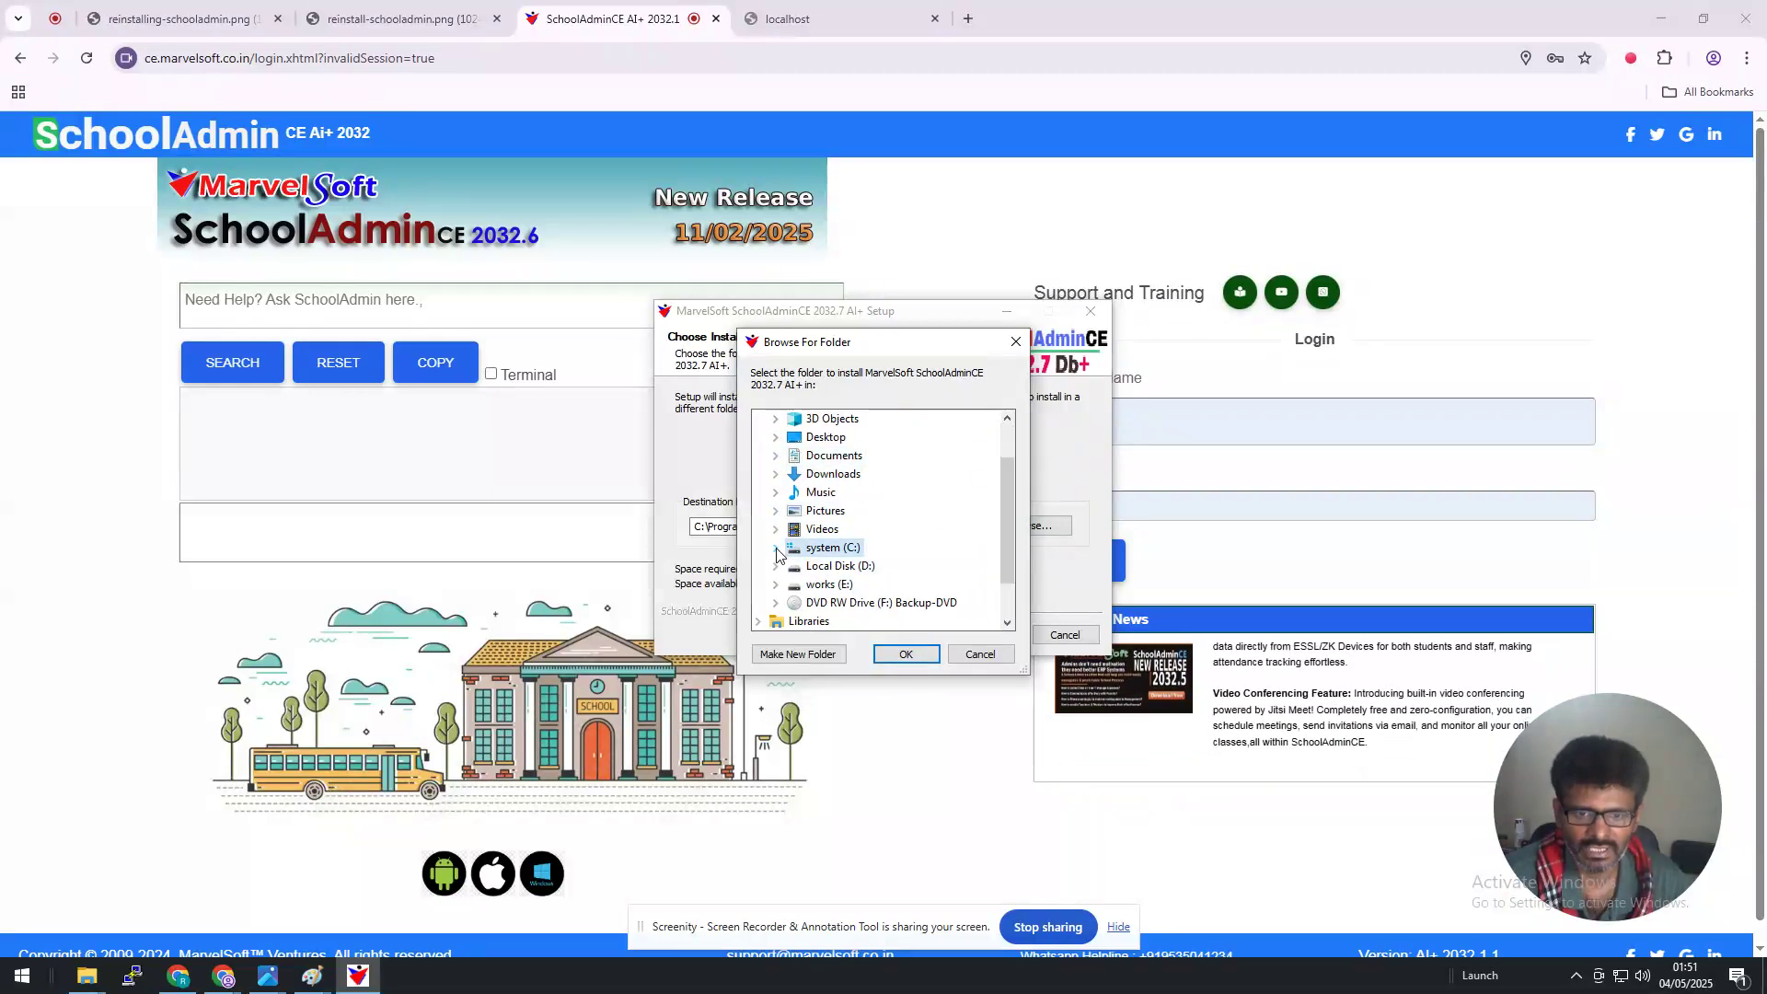
double_click(827, 584)
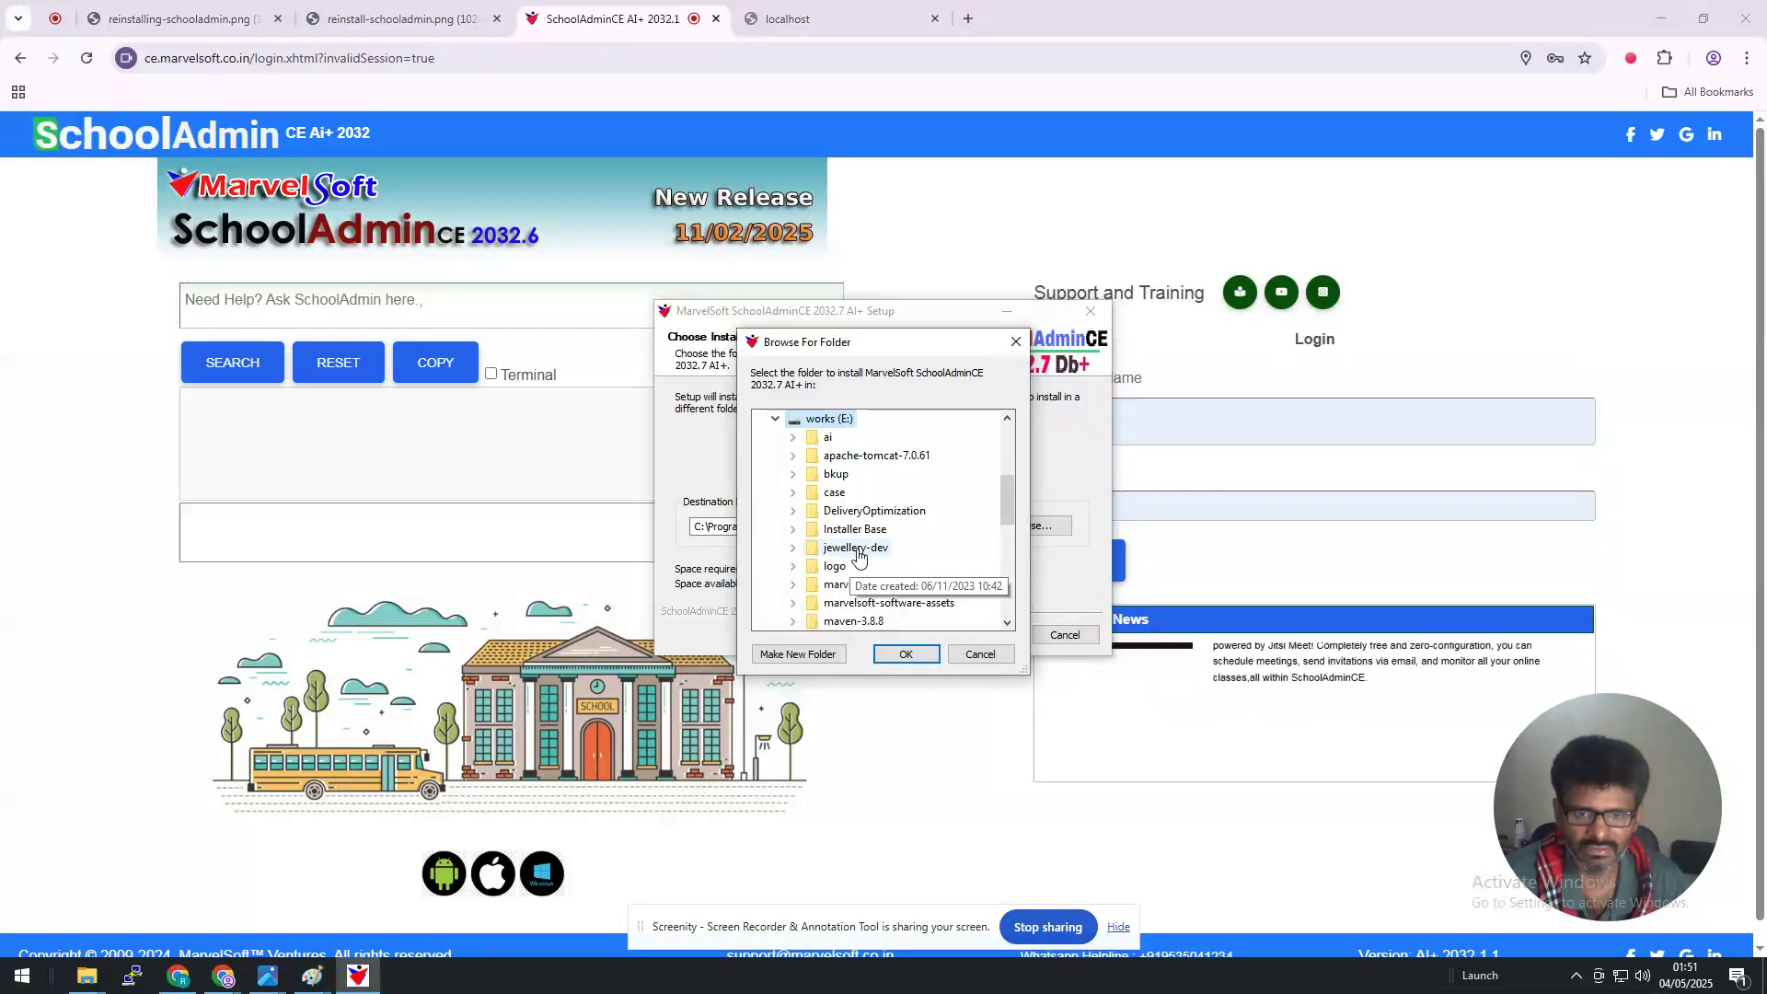
scroll(856, 562, "down", 2)
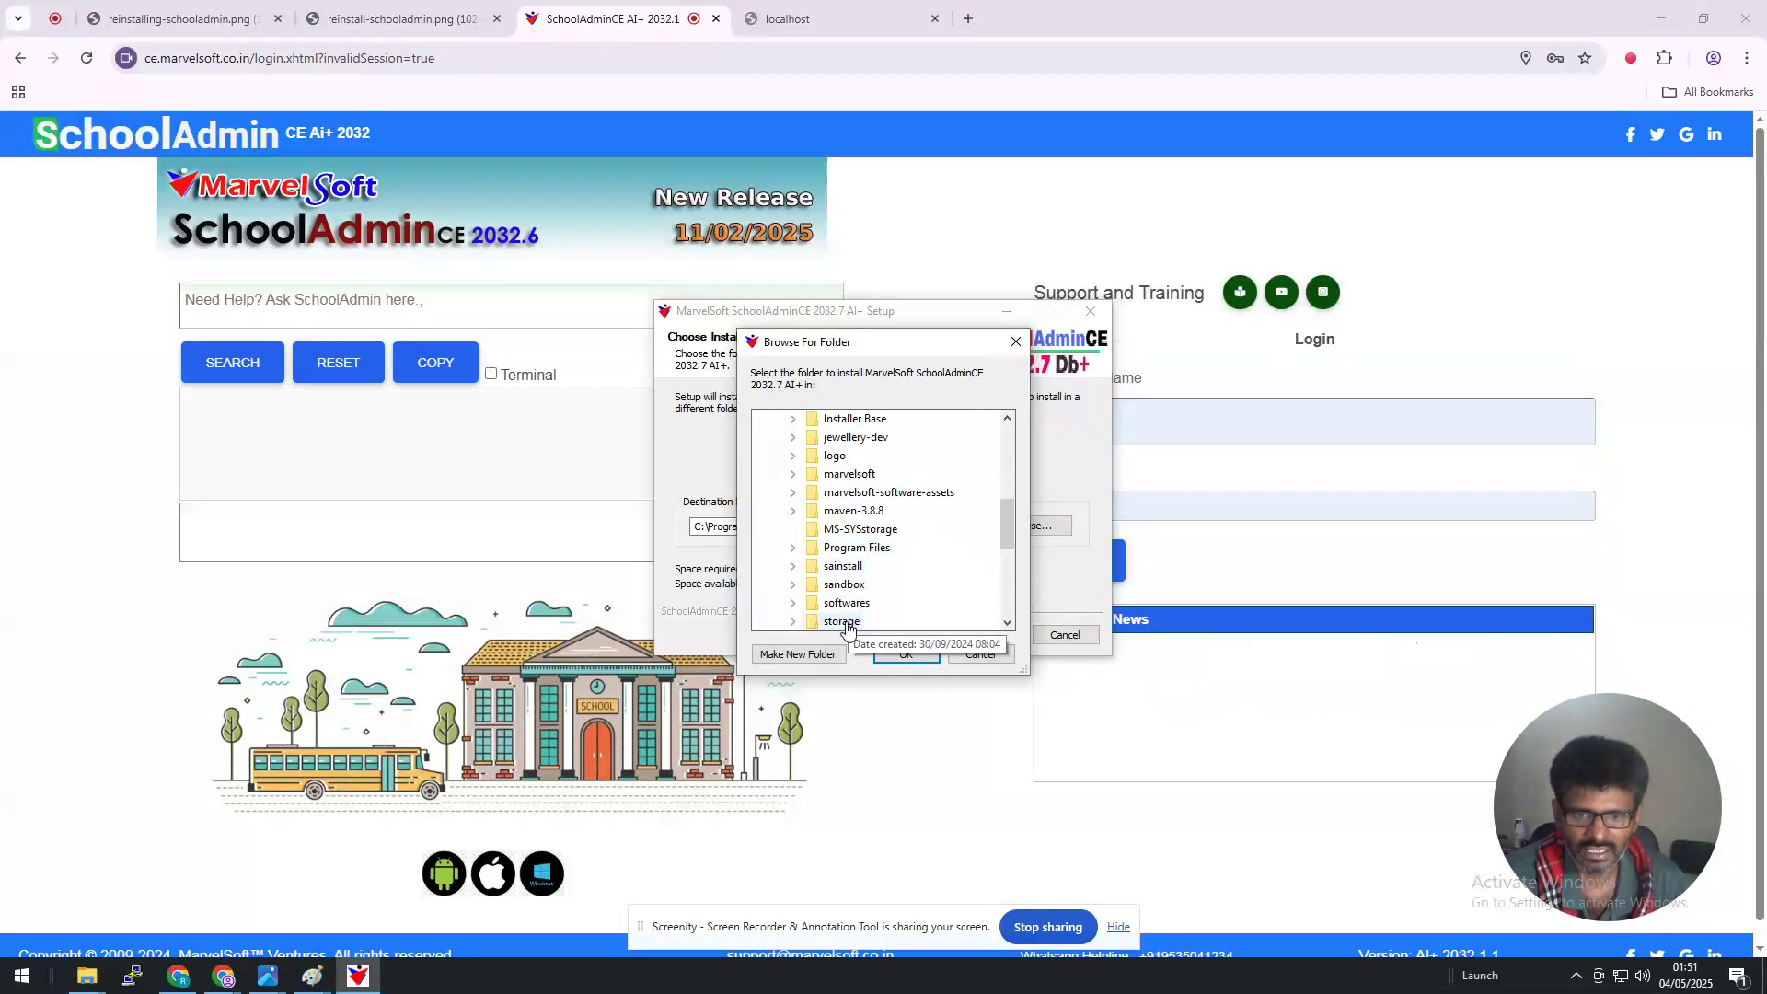
scroll(848, 626, "down", 2)
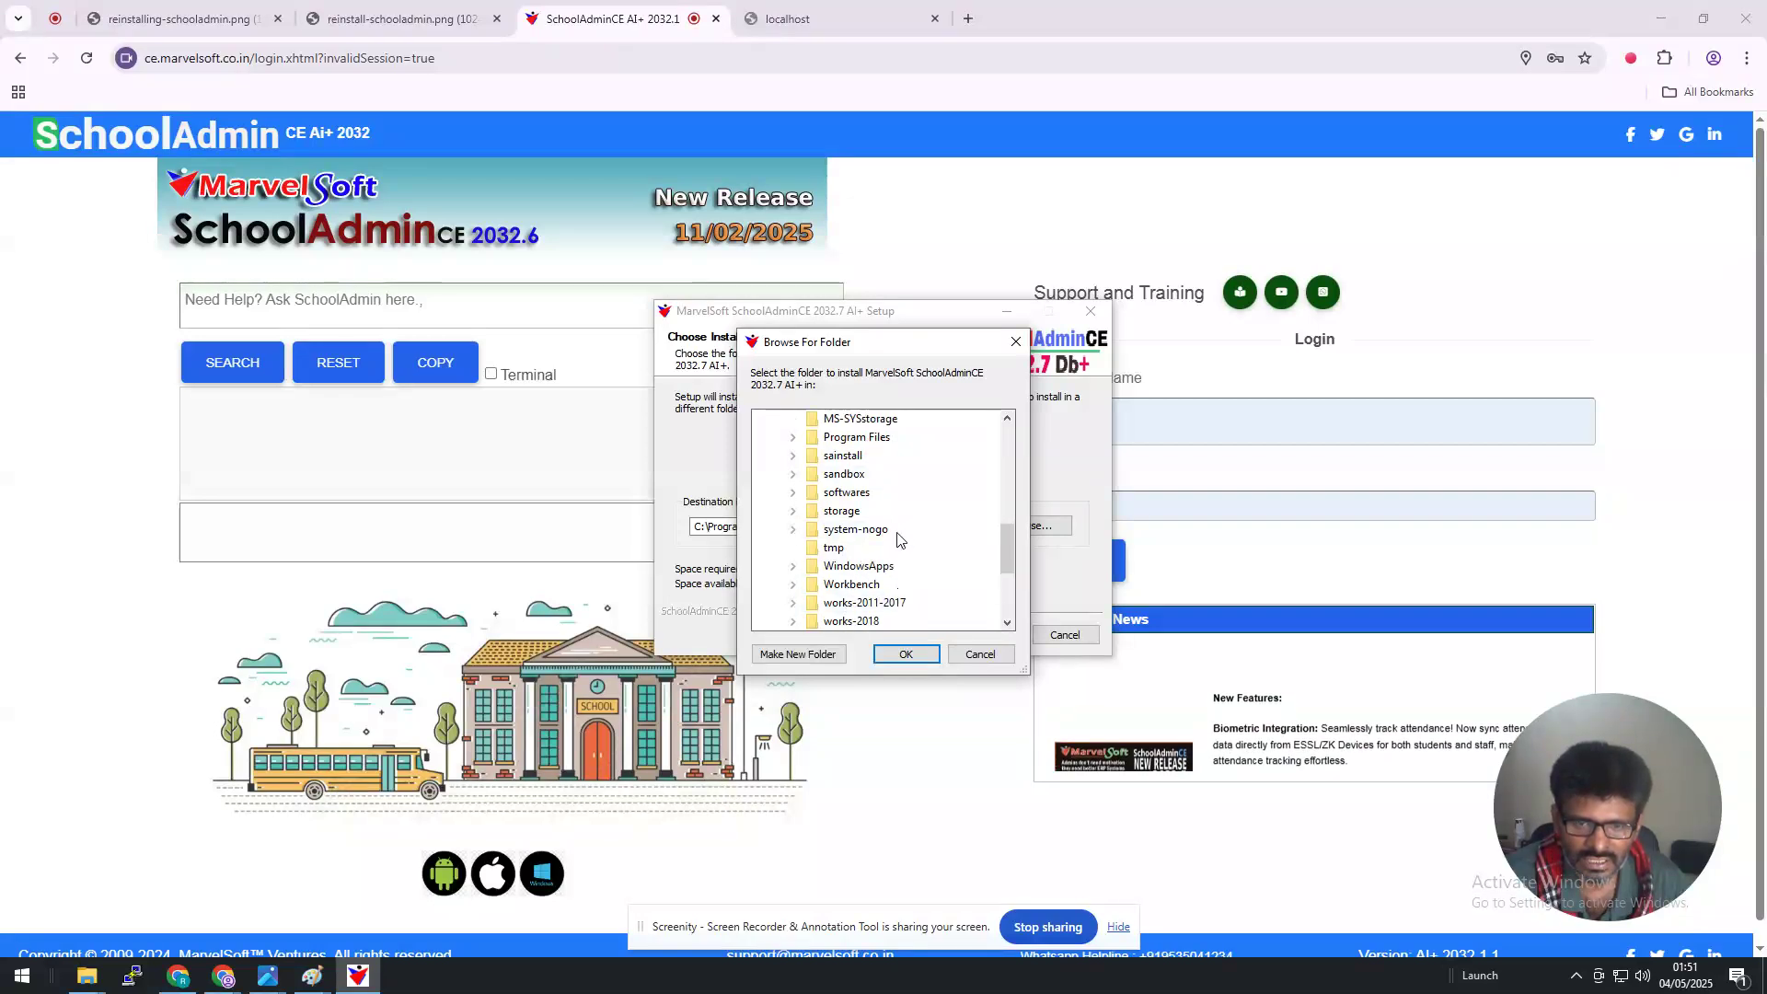
scroll(898, 539, "up", 3)
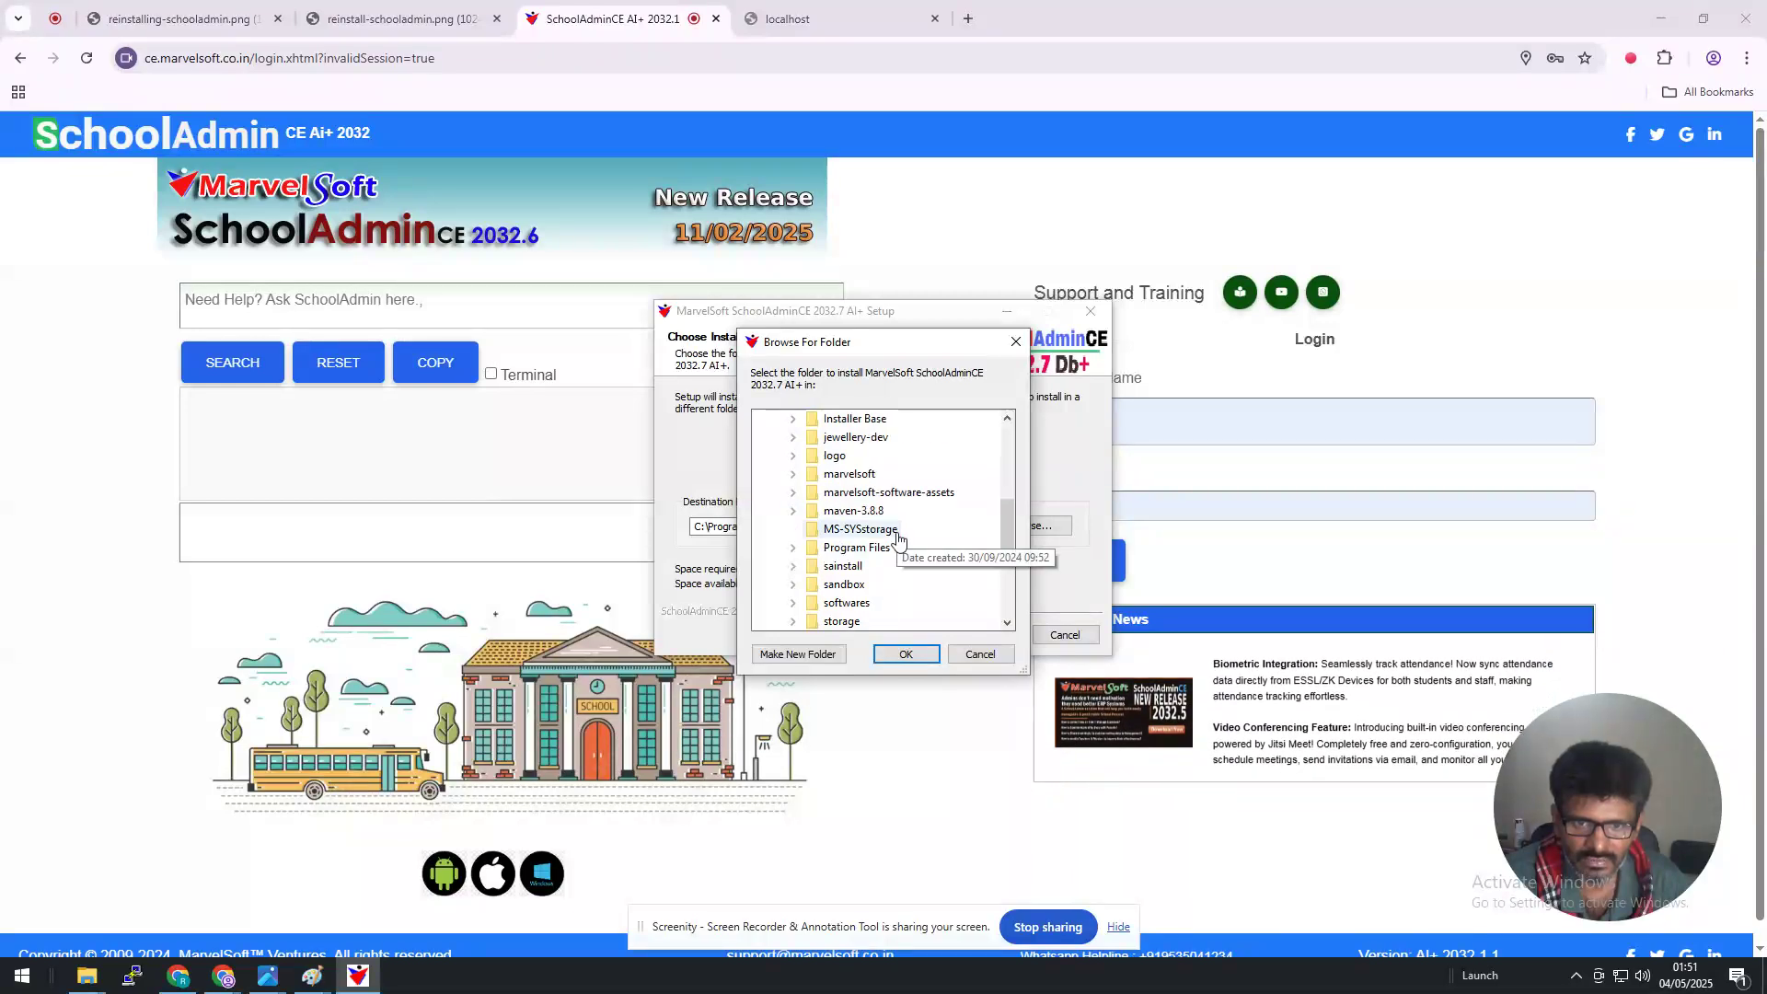
scroll(898, 538, "up", 1)
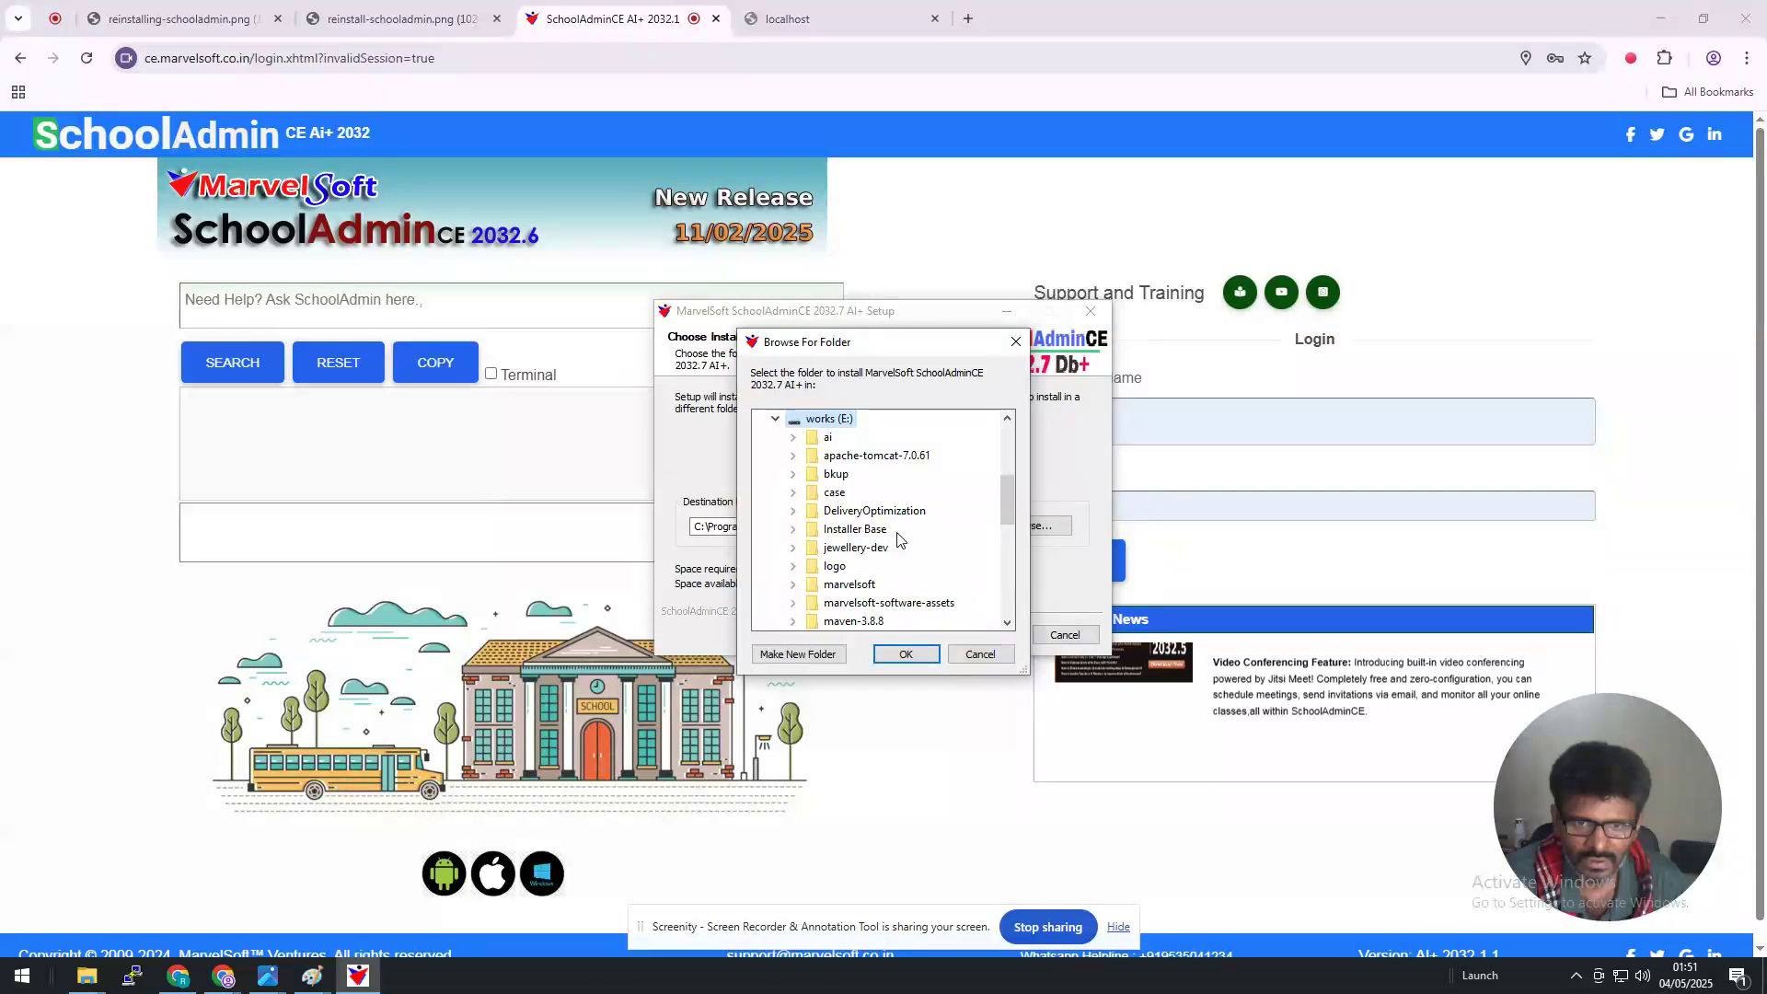
scroll(898, 538, "down", 3)
scroll(899, 538, "down", 1)
scroll(898, 538, "up", 7)
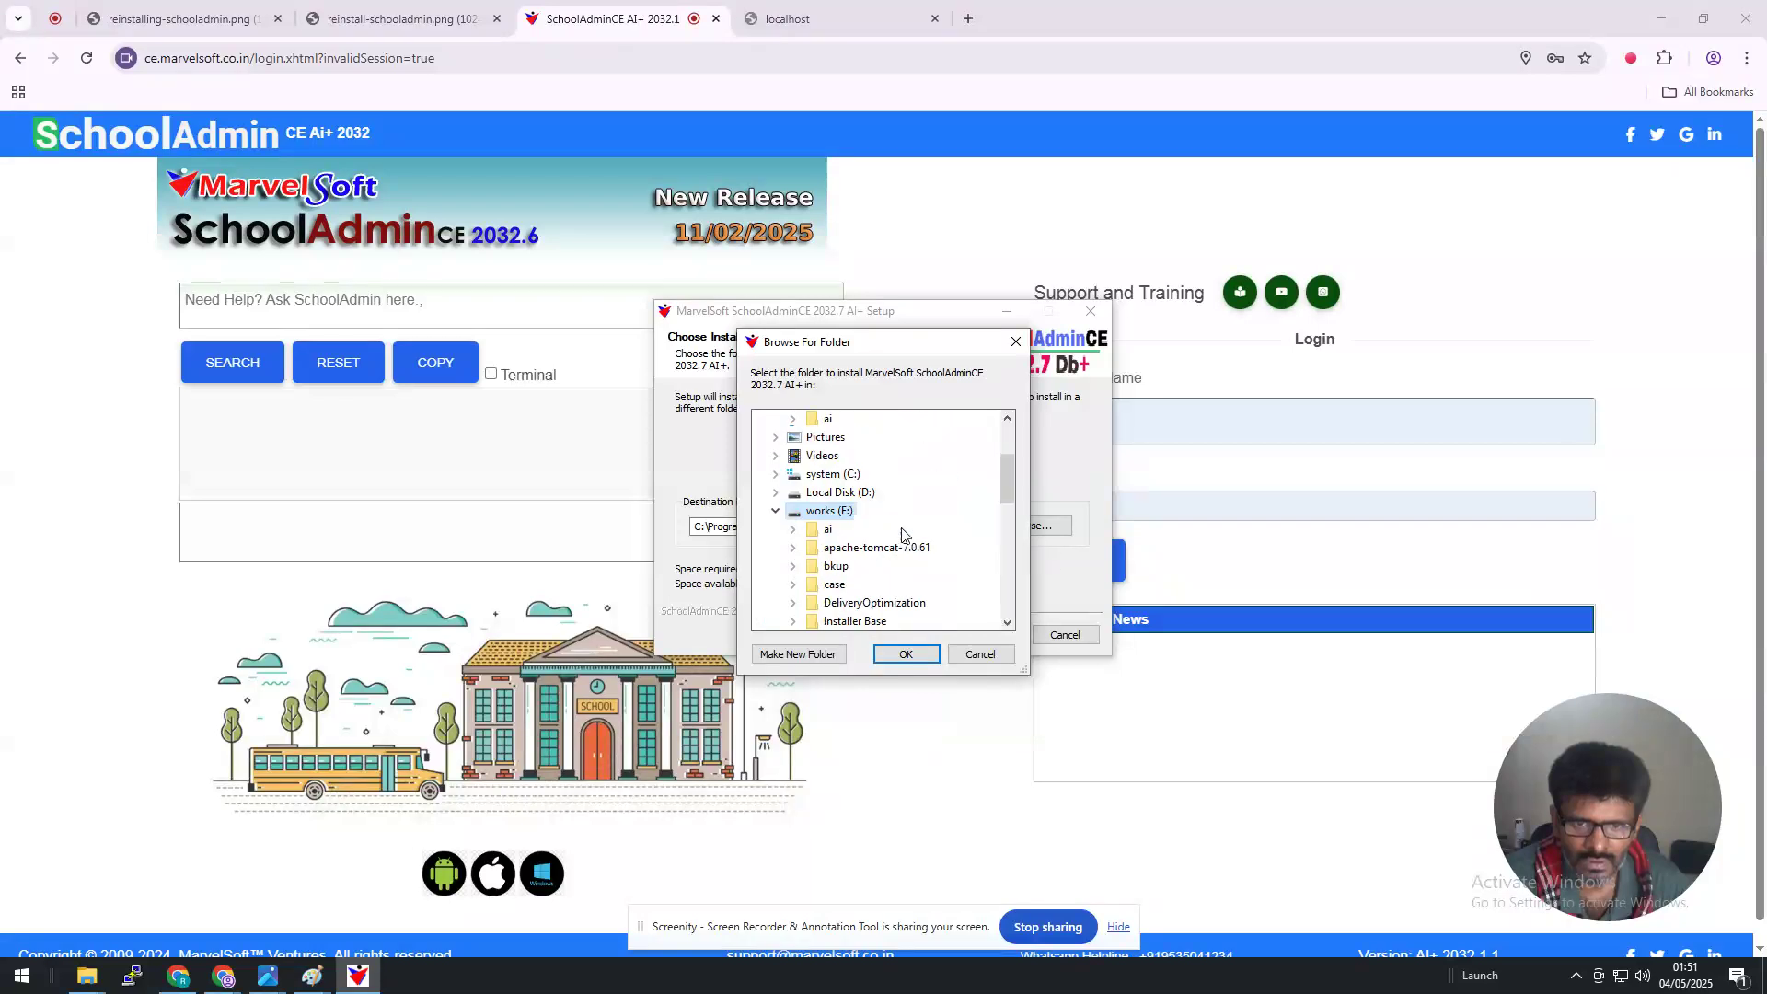
left_click(861, 548)
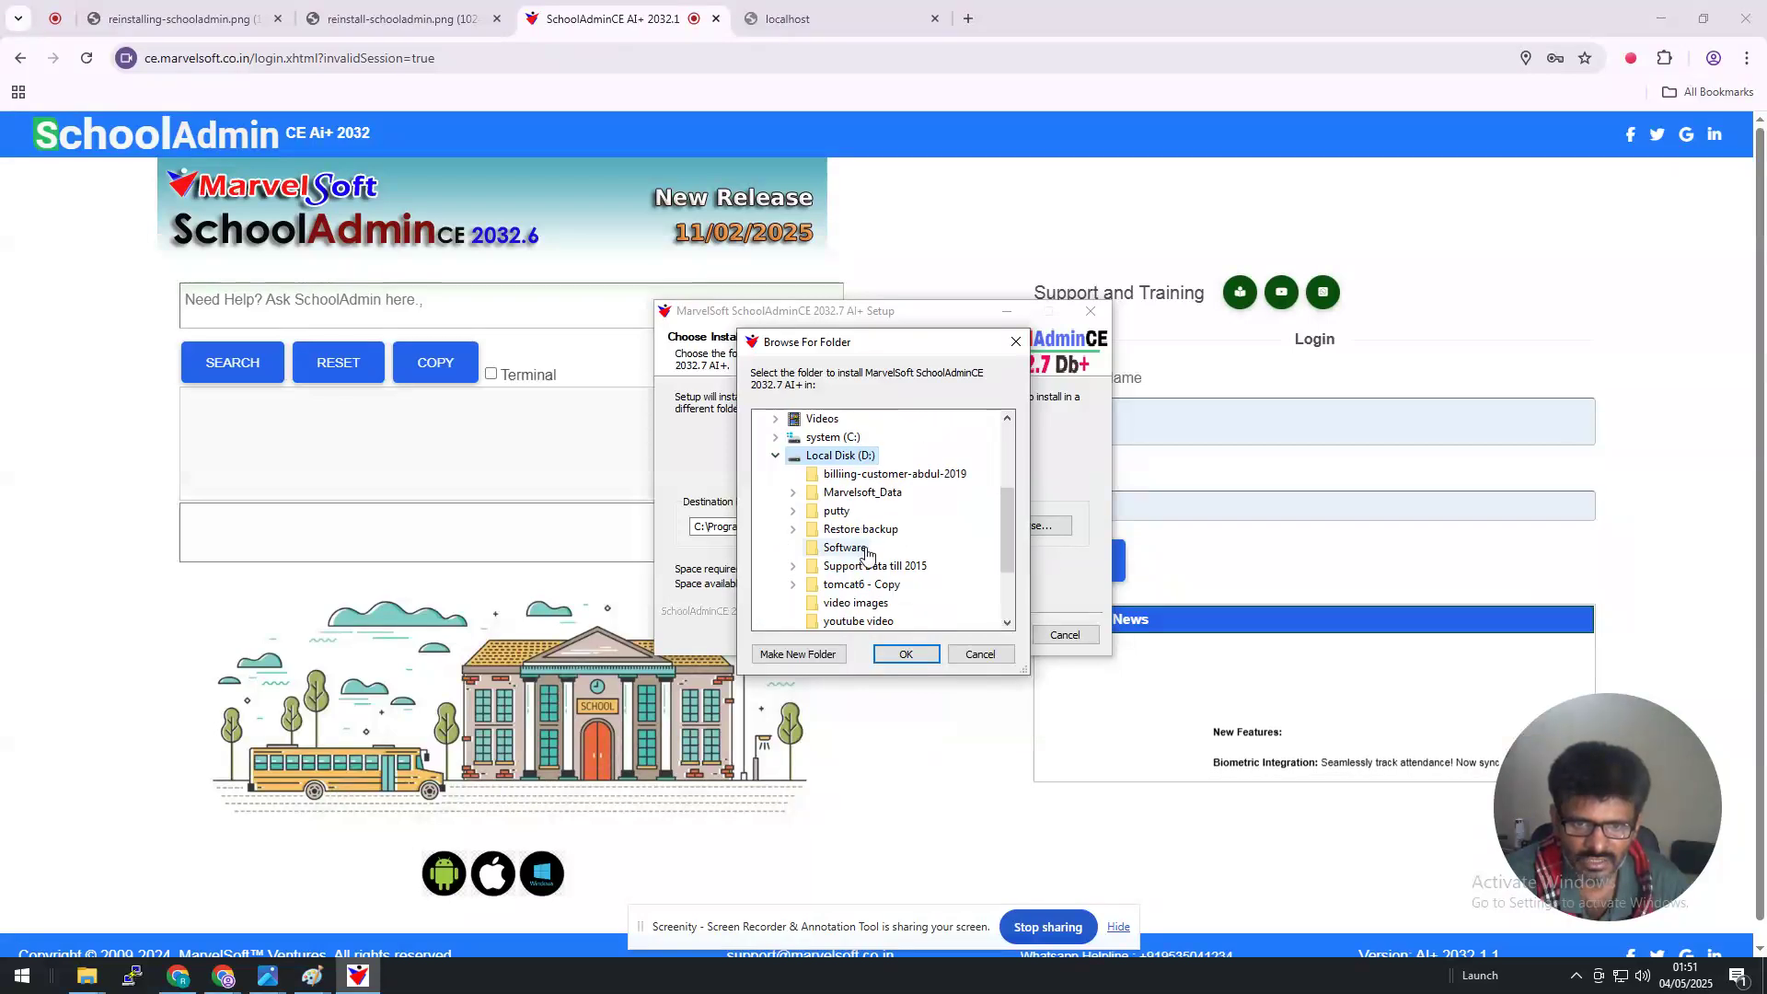
scroll(898, 539, "down", 2)
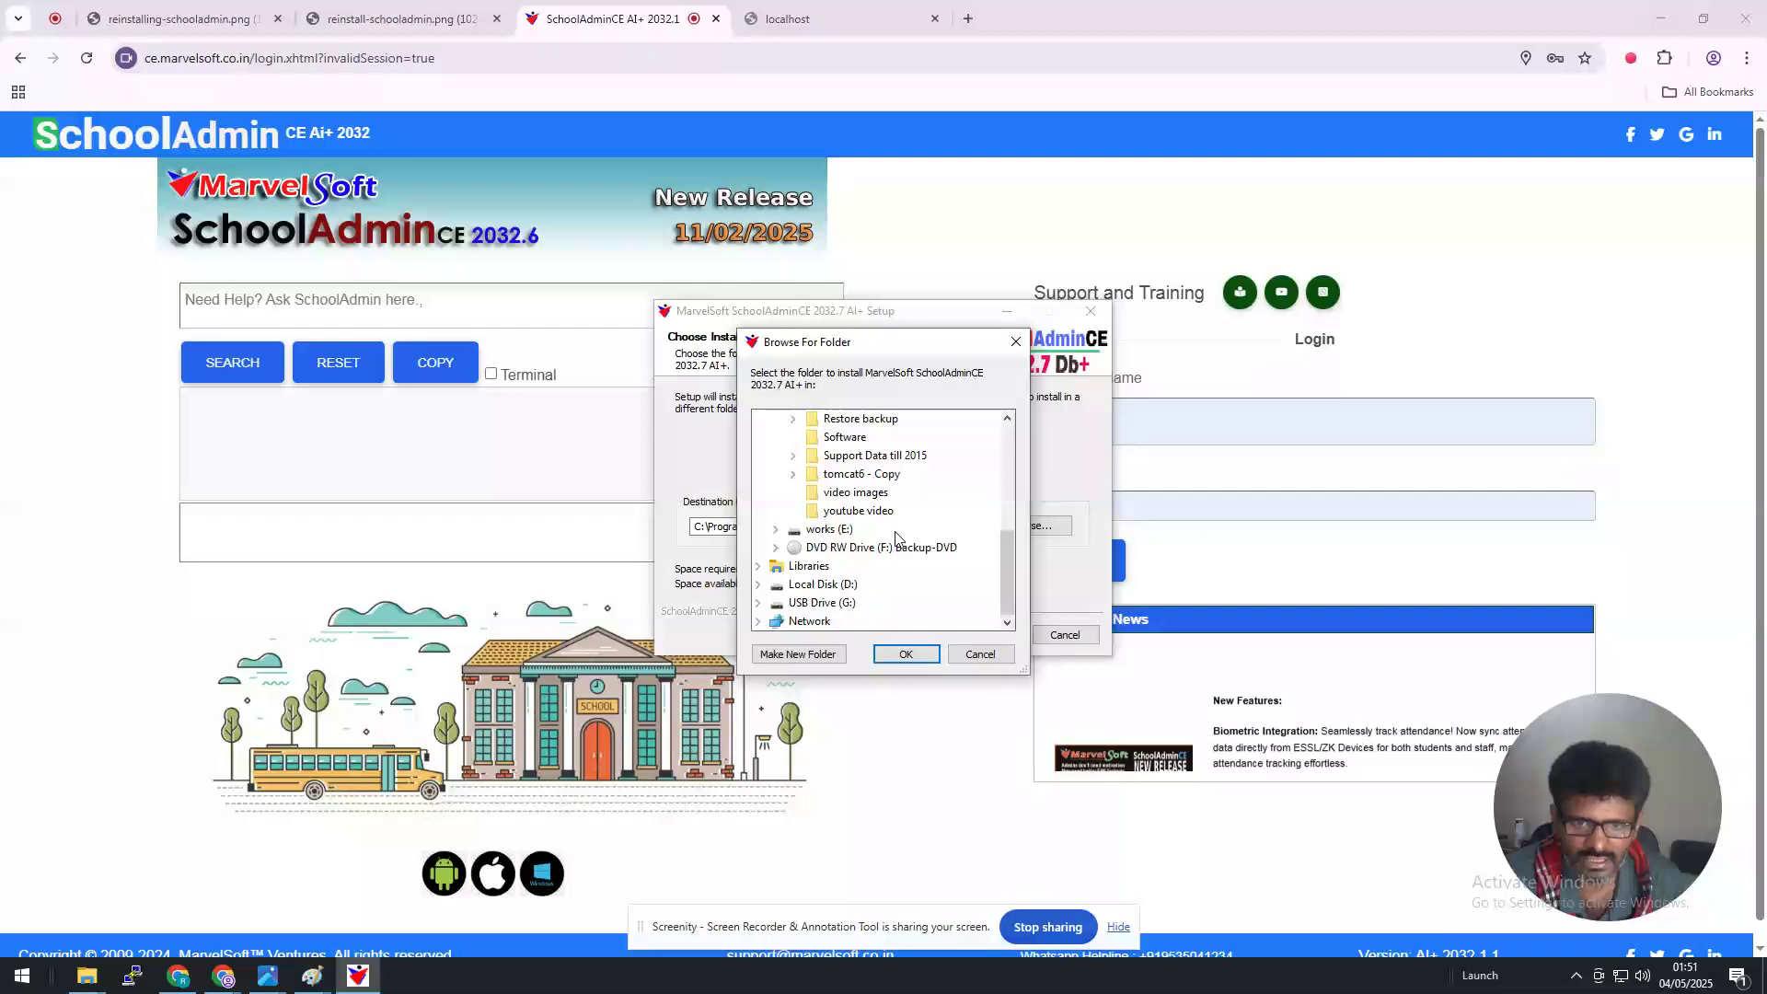
- Examine the sainstall folder on the works (E:) drive, including its mariadb and SchoolAdmin subfolders, as a possible install location
left_click(839, 531)
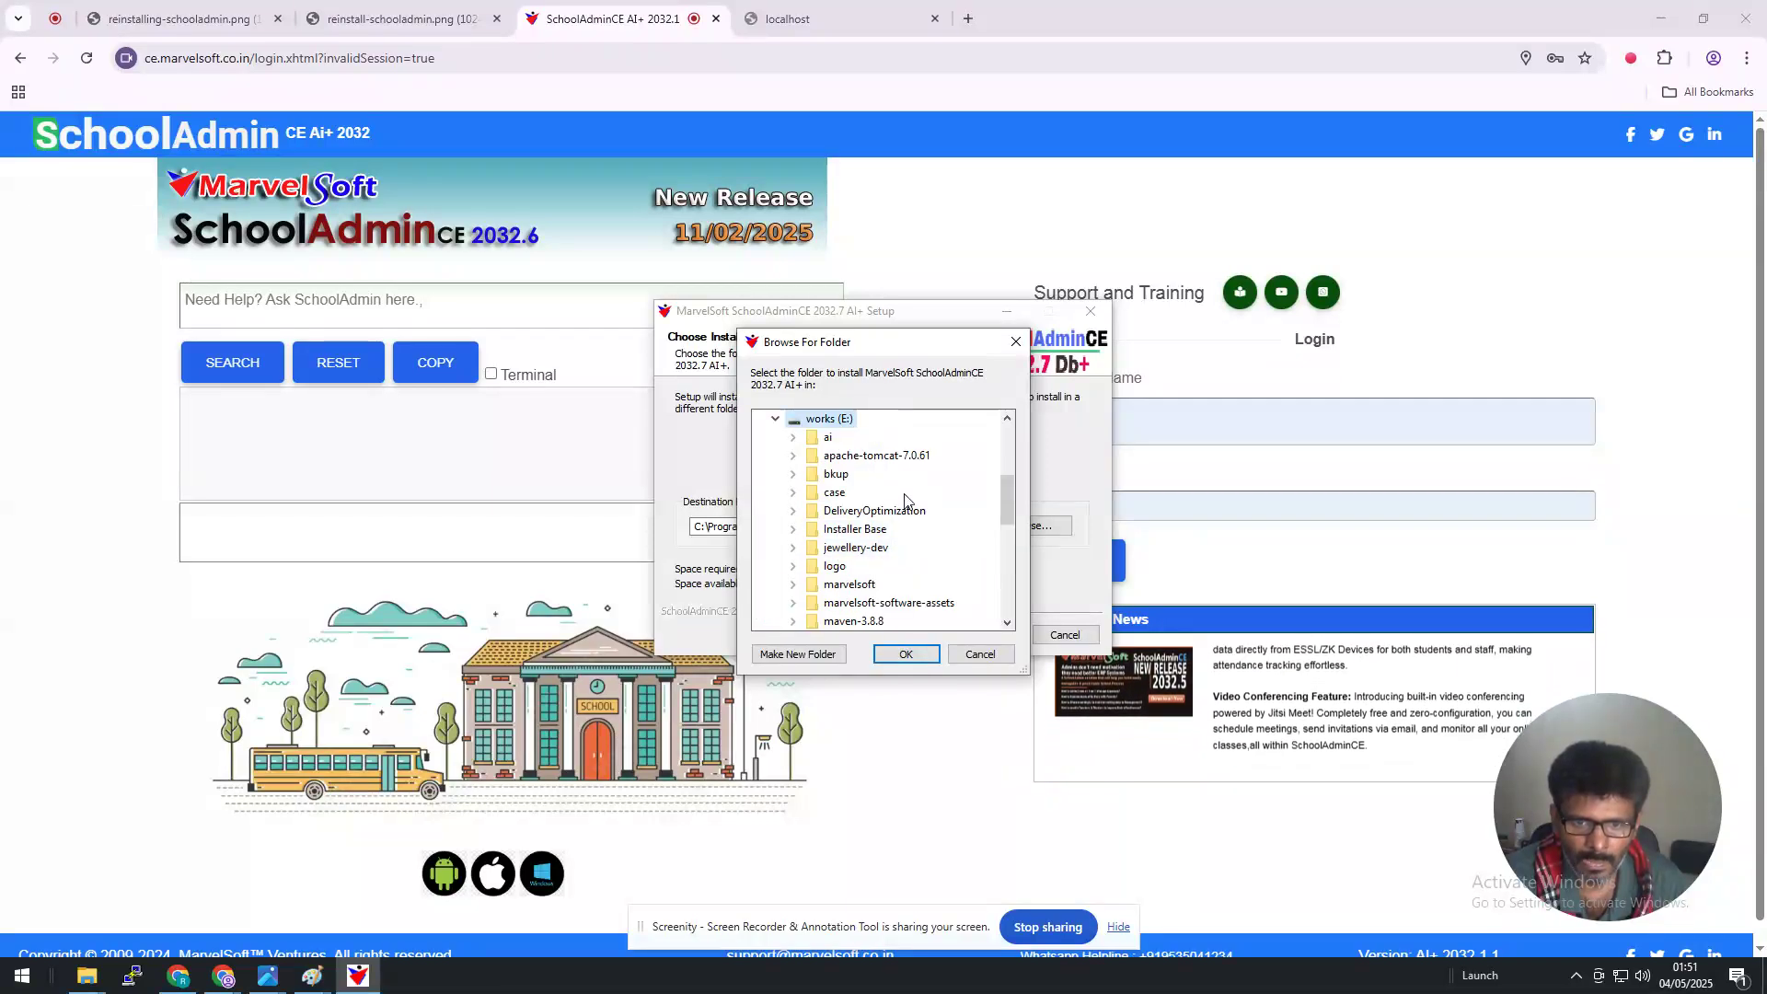
scroll(902, 502, "down", 2)
double_click(843, 566)
double_click(873, 548)
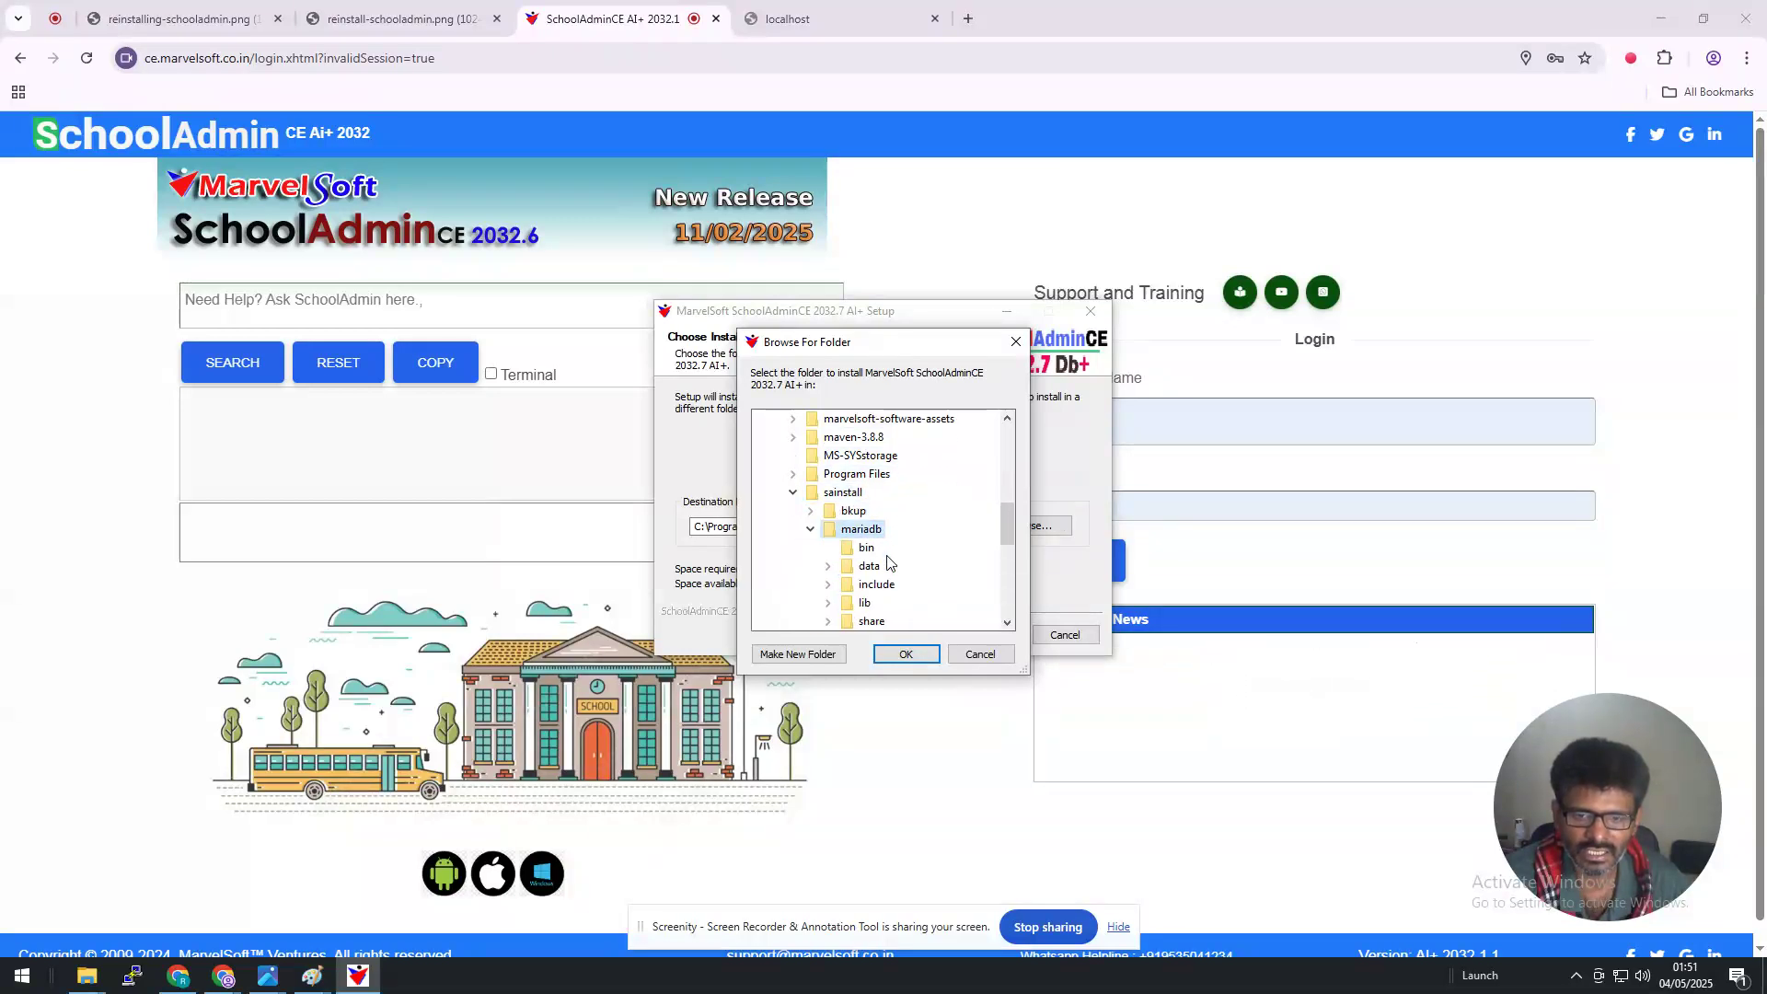
left_click(809, 530)
double_click(865, 548)
scroll(898, 580, "down", 2)
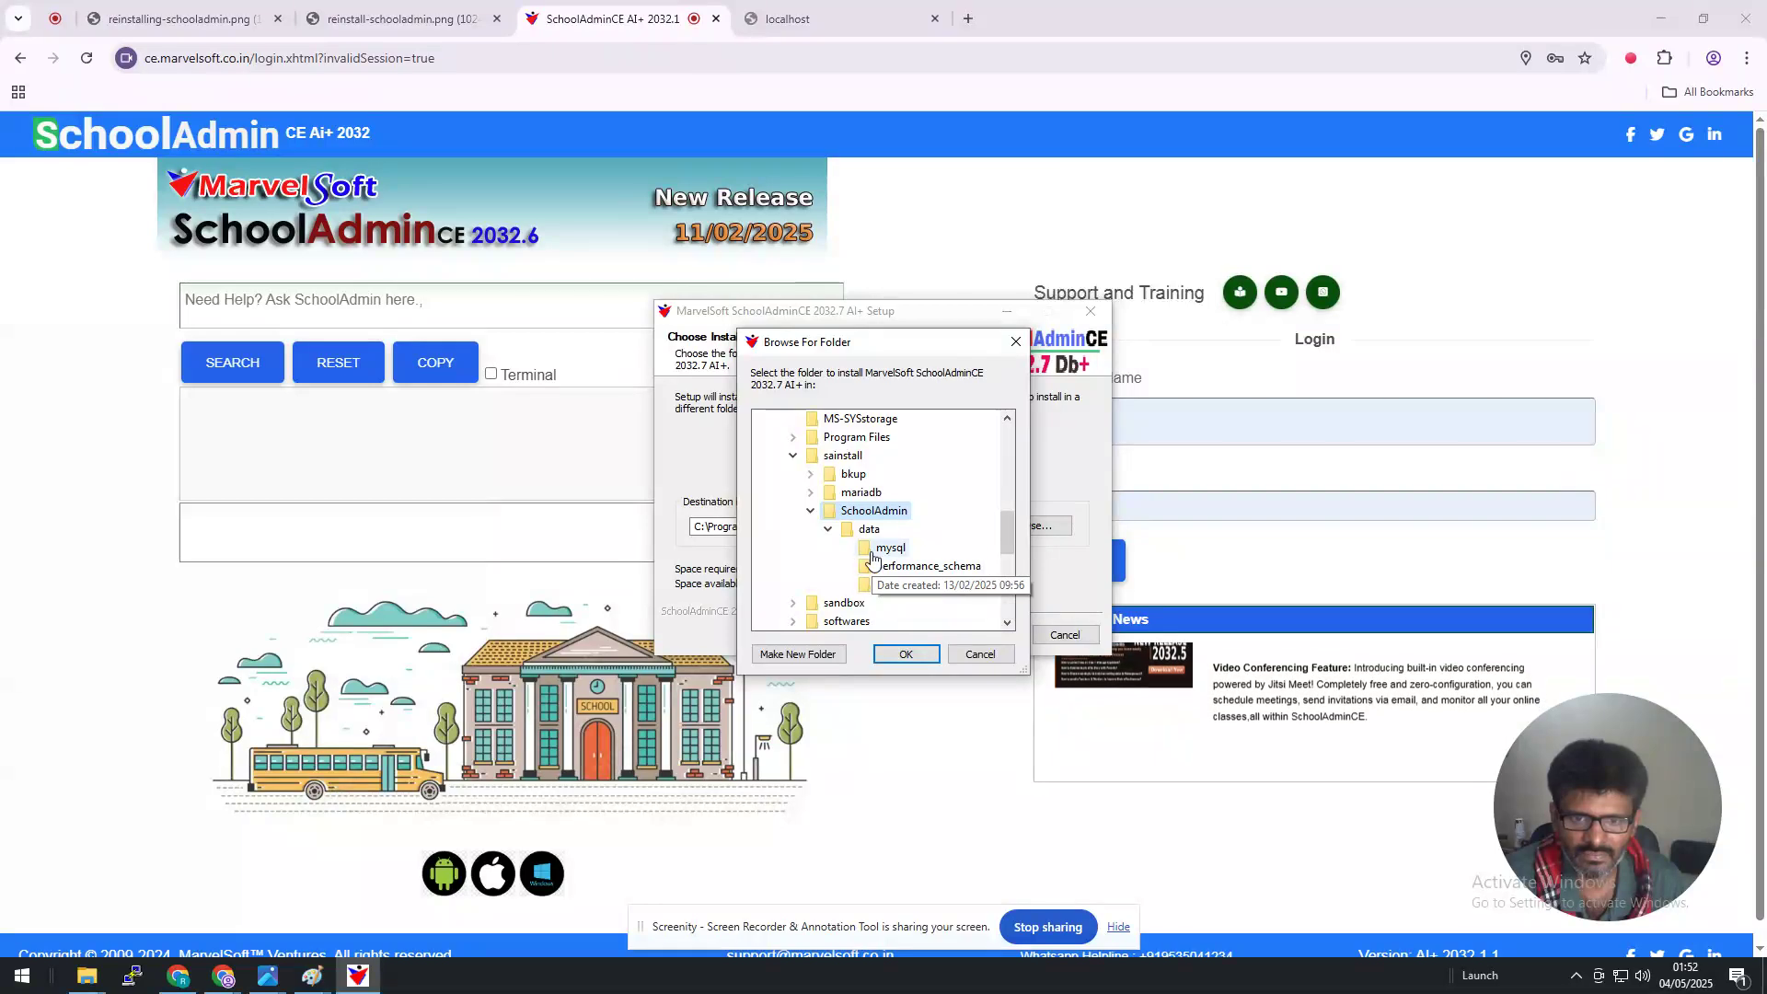
left_click(829, 530)
left_click(810, 511)
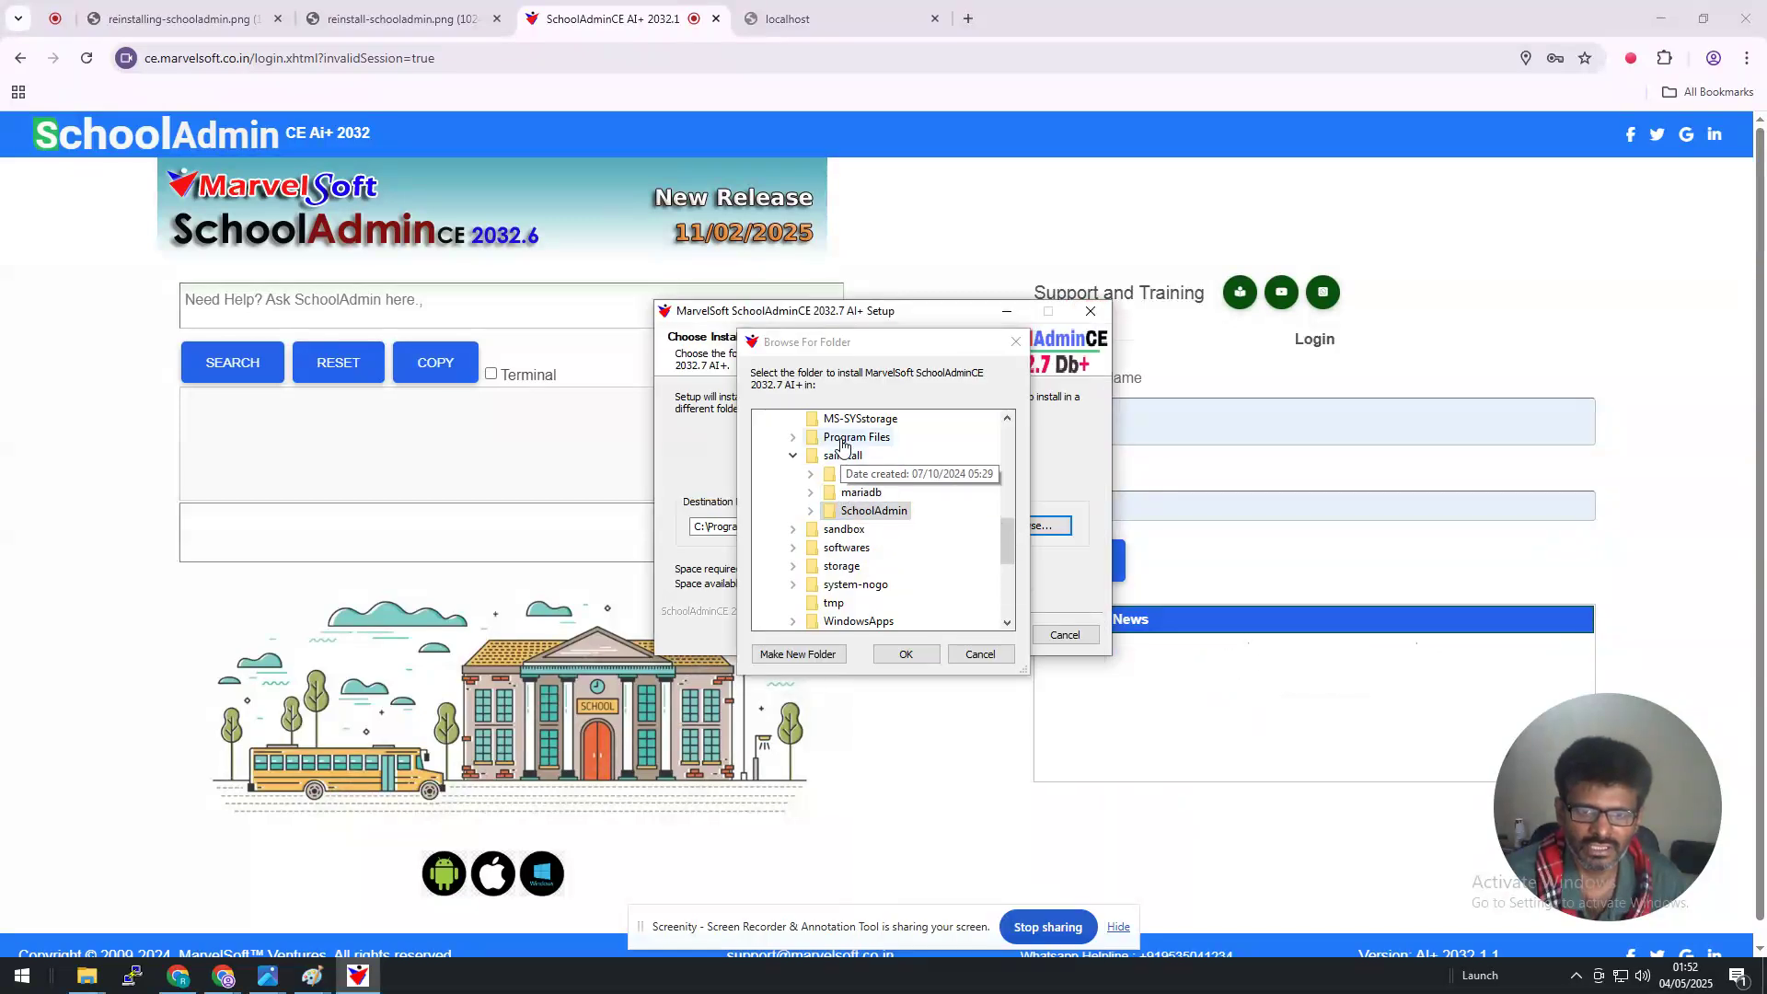
- Create a folder named SACE inside sainstall on the works (E:) drive and choose it as the install location
right_click(843, 461)
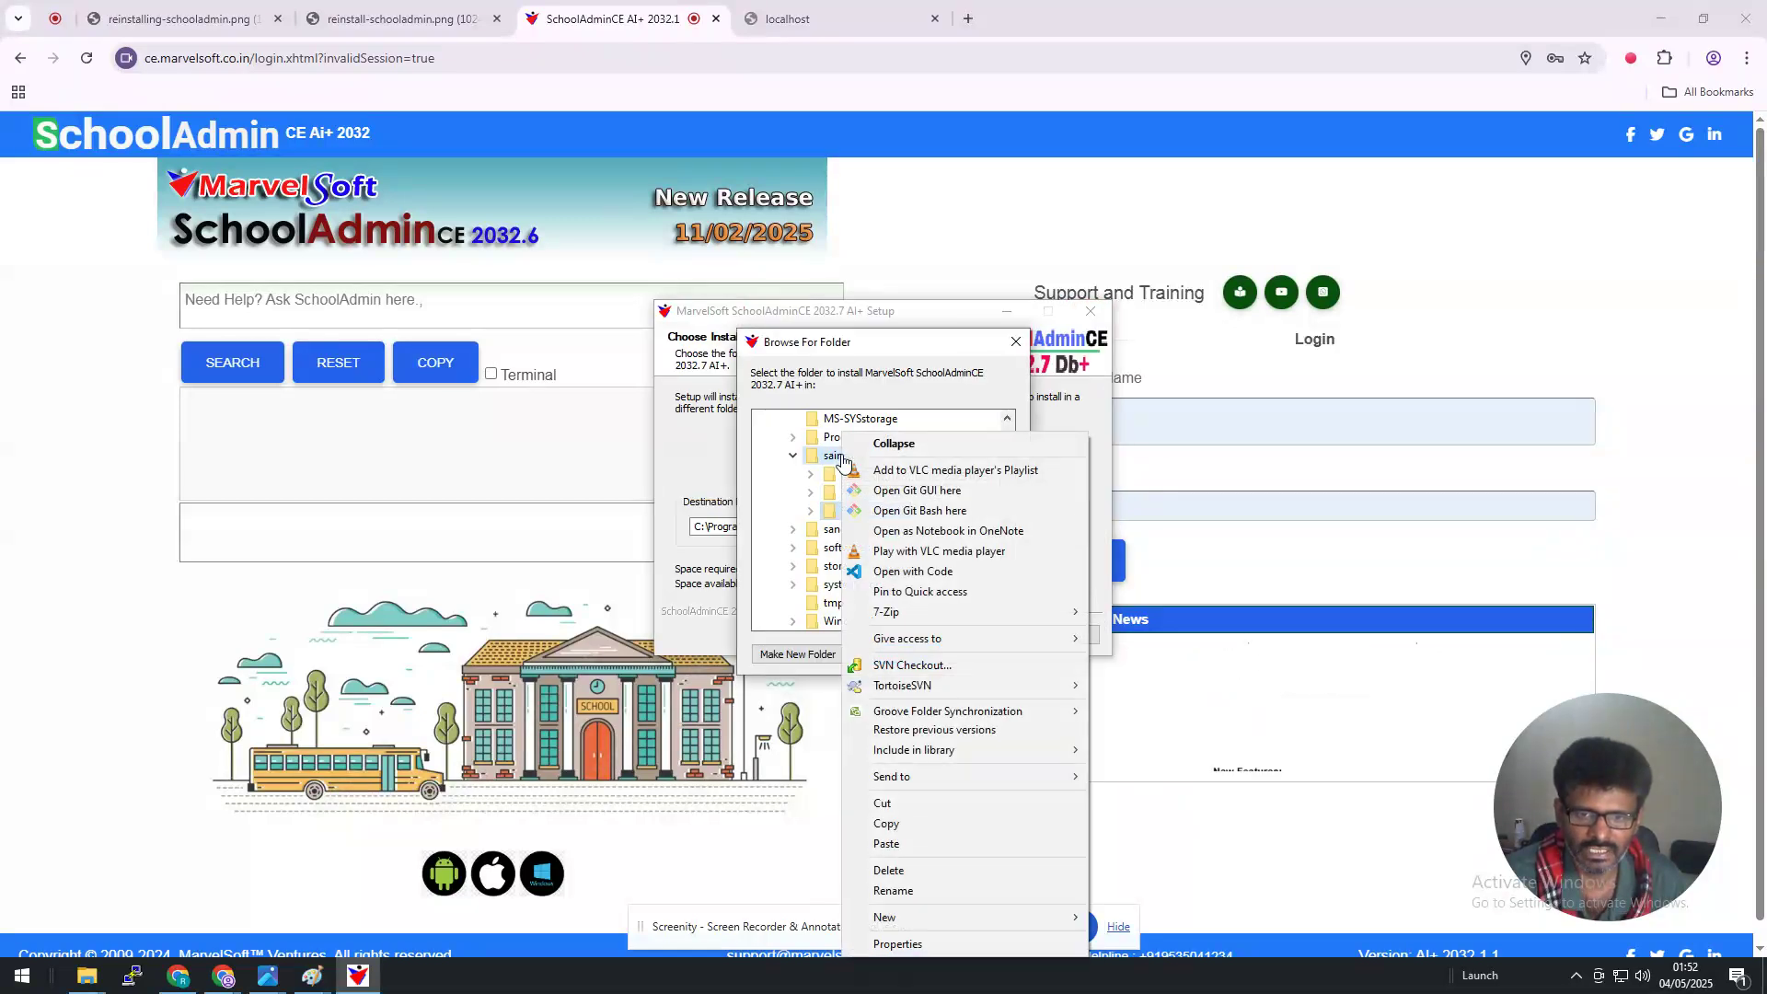
mouse_move(877, 780)
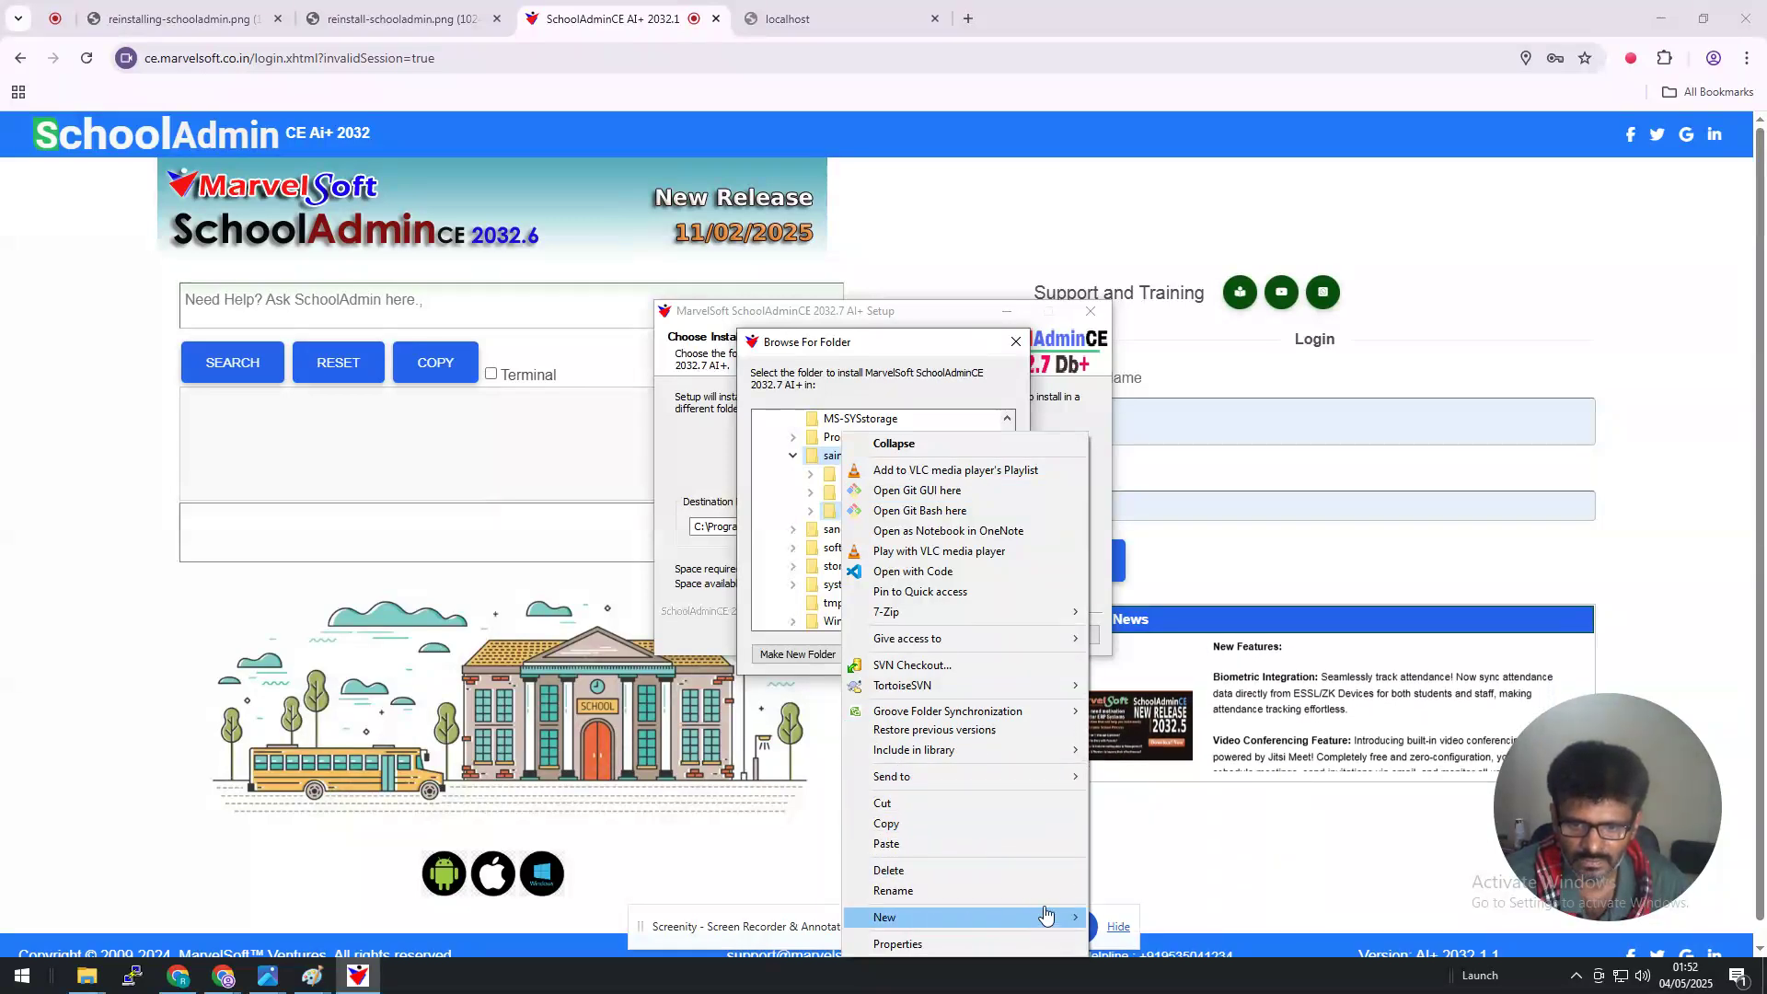
mouse_move(1058, 916)
left_click(1118, 917)
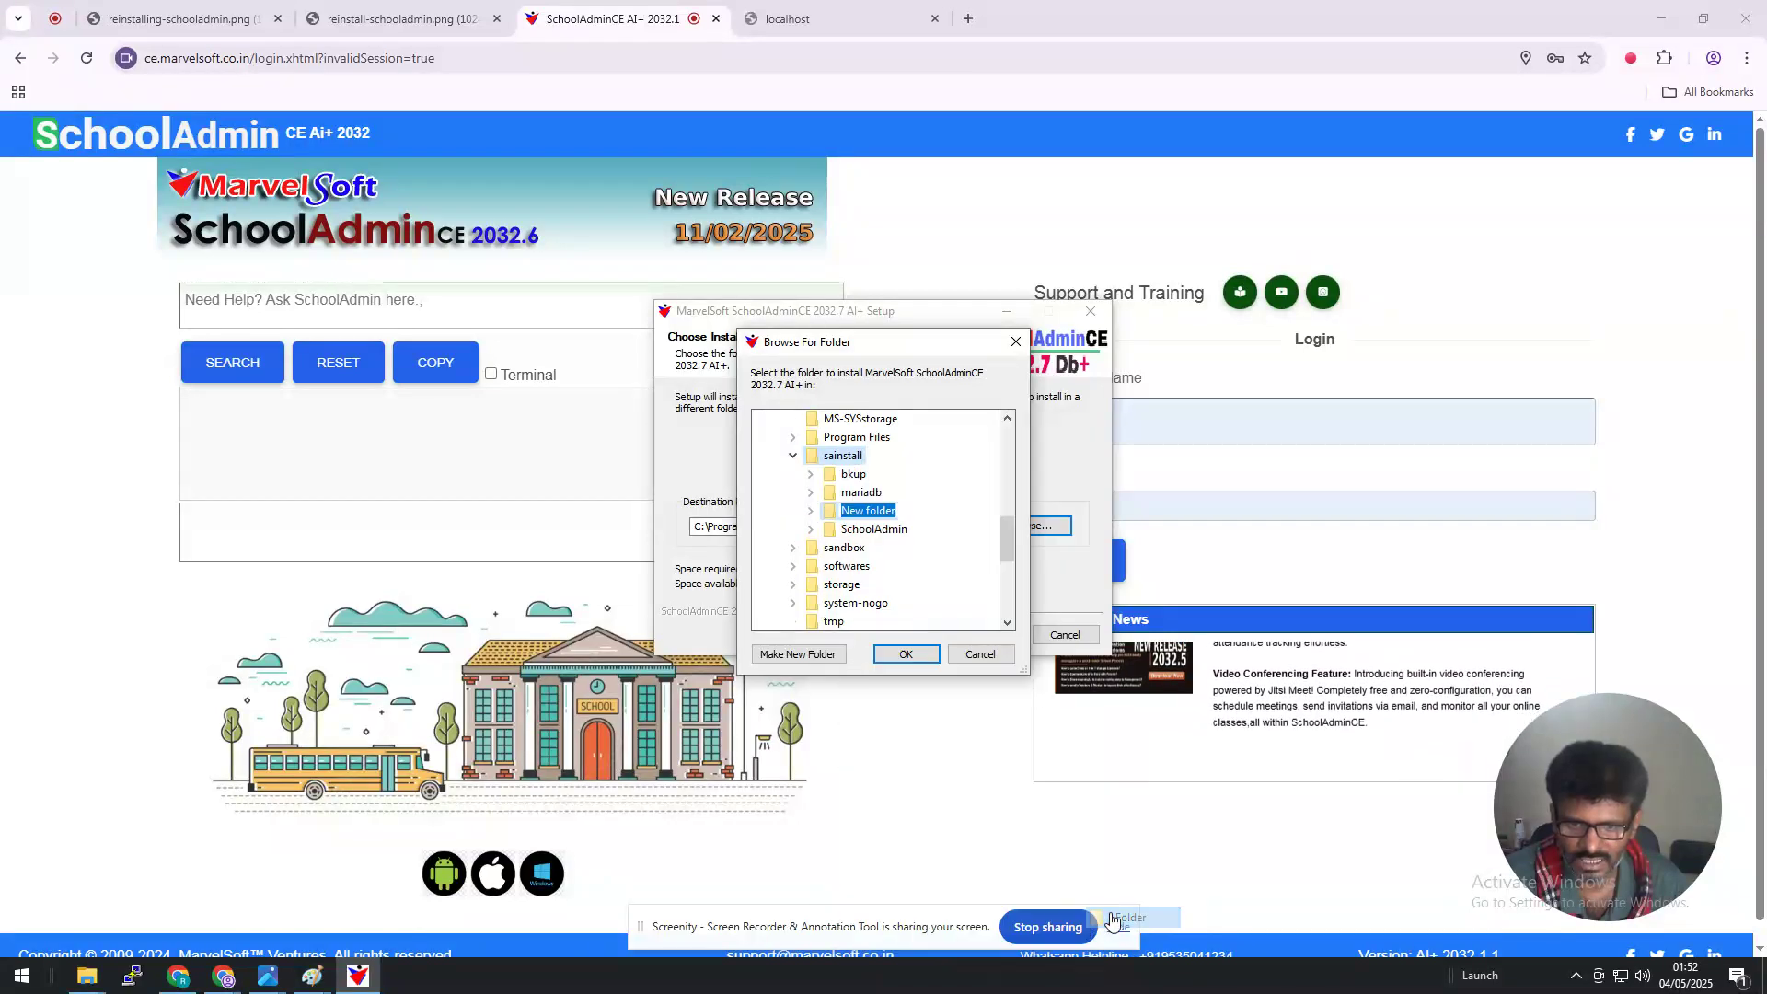
type("SACE")
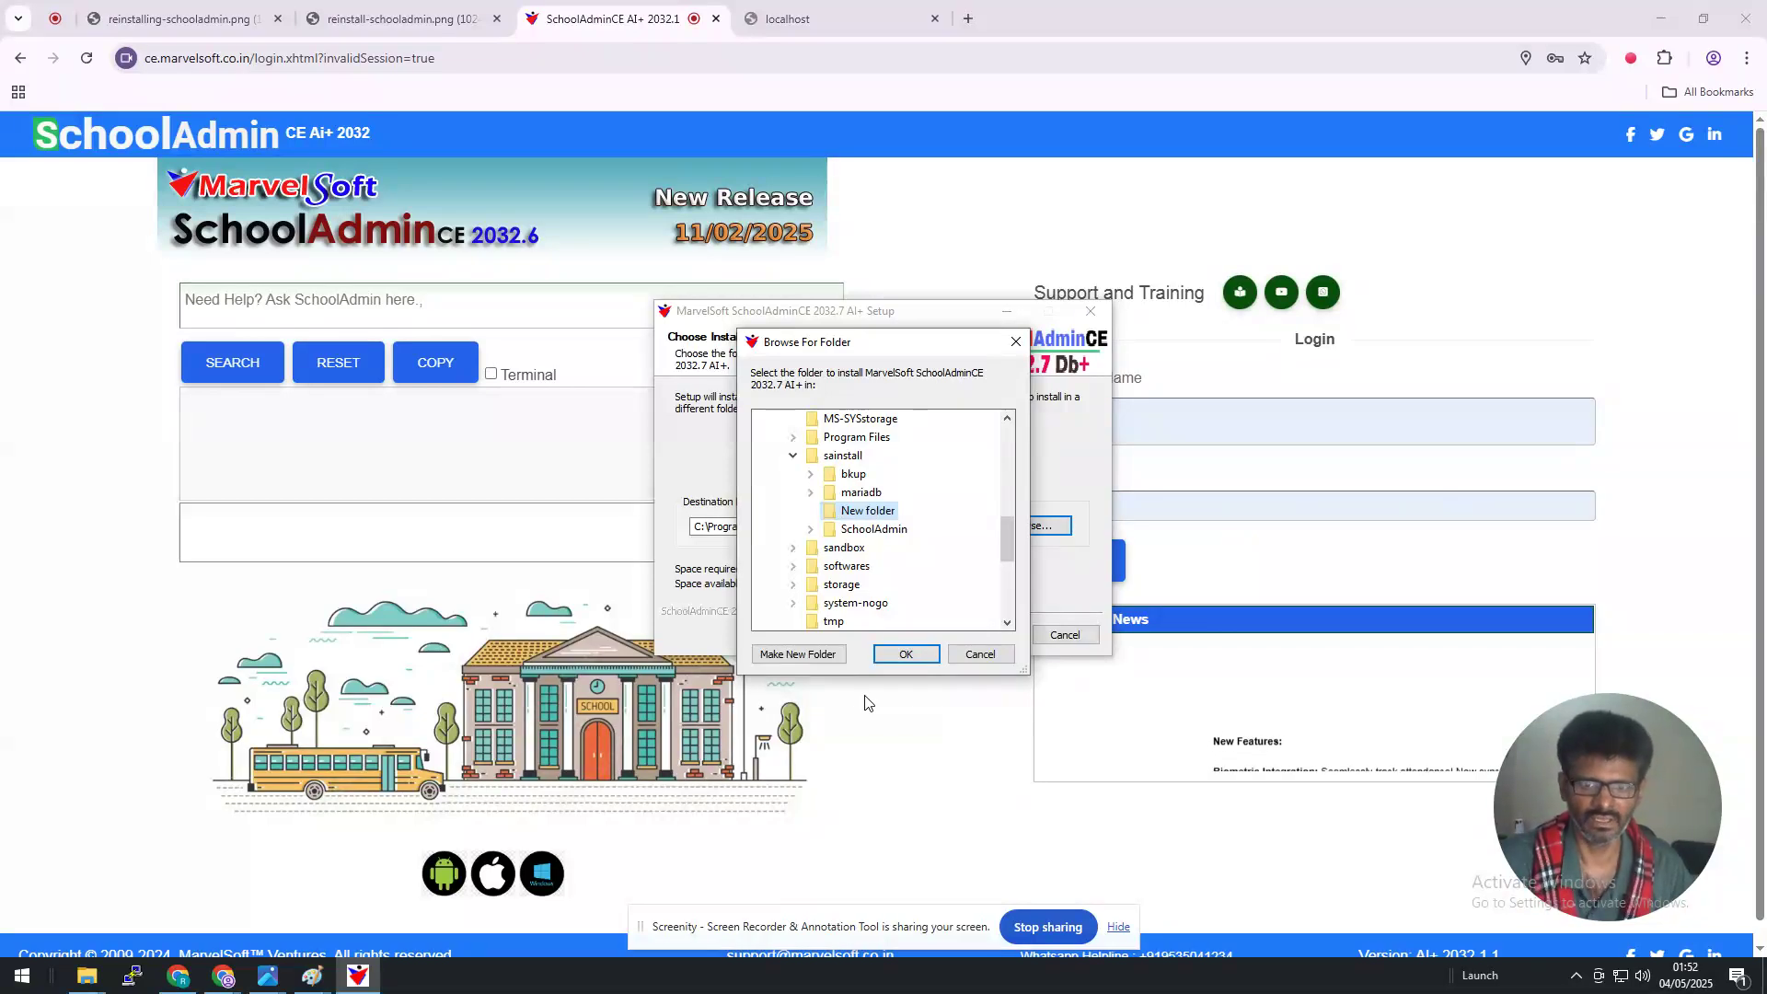
left_click(919, 661)
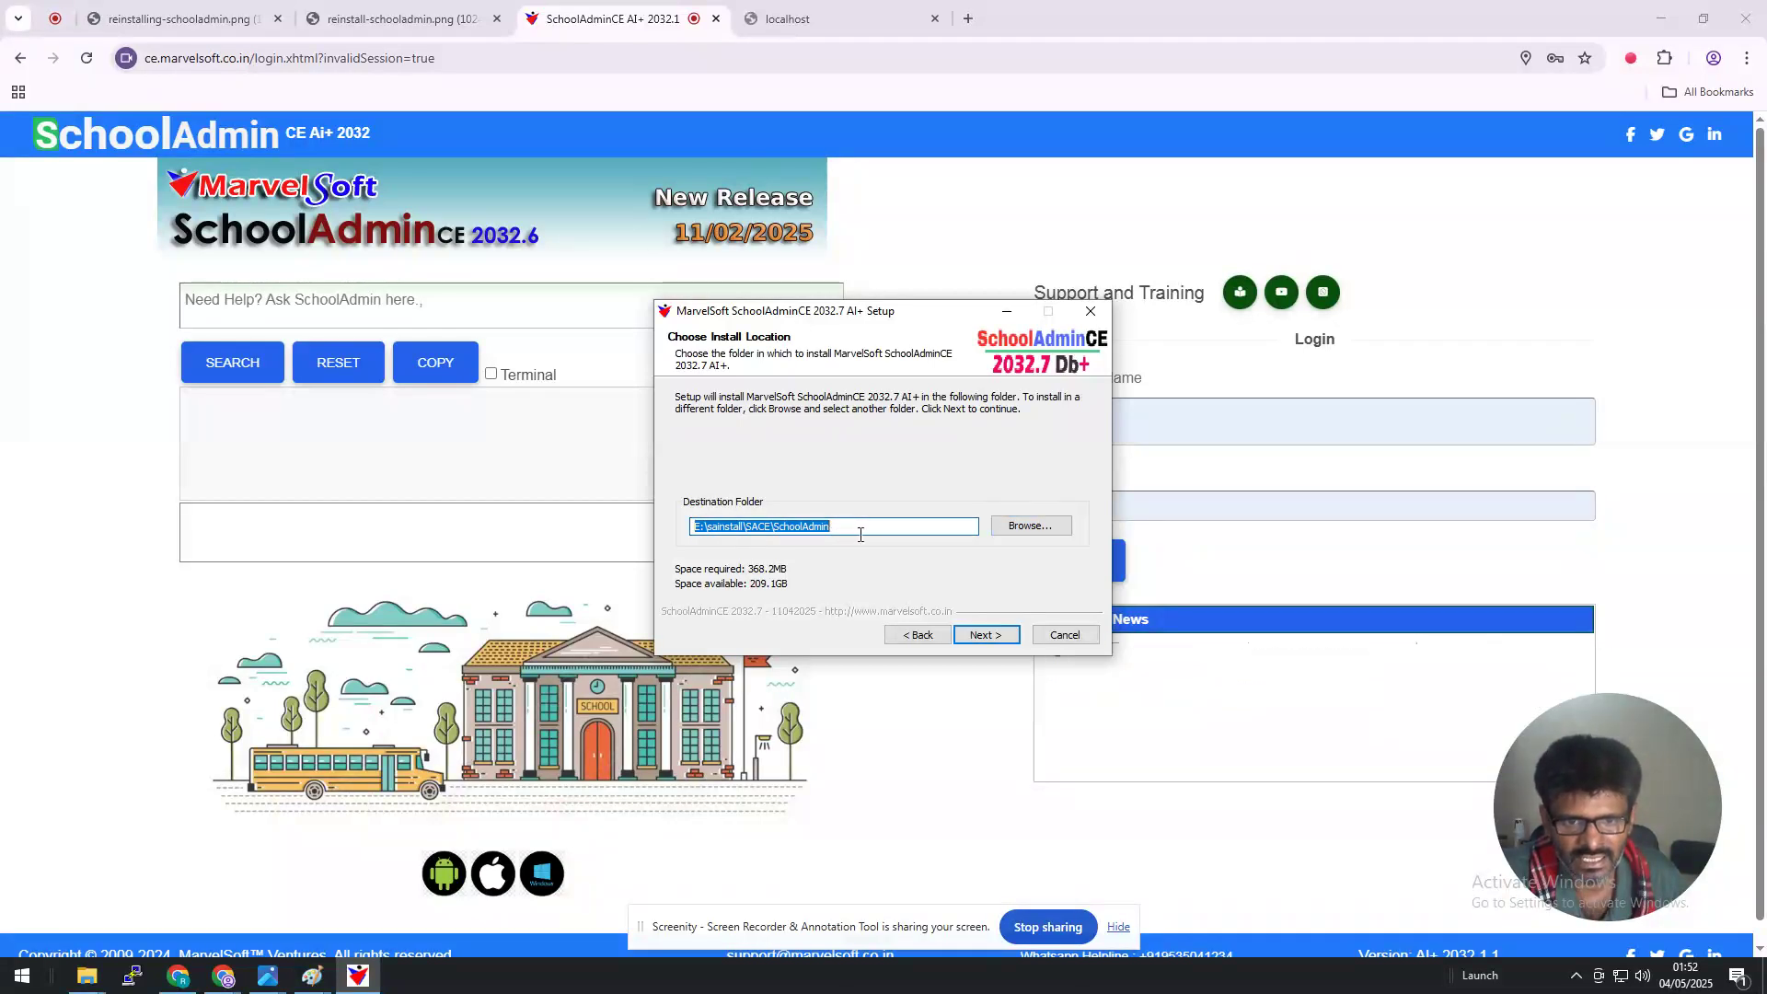
- Accept the destination folder, continue with the Restore from Backup Location option and start browsing for the backup data folder
left_click(1010, 642)
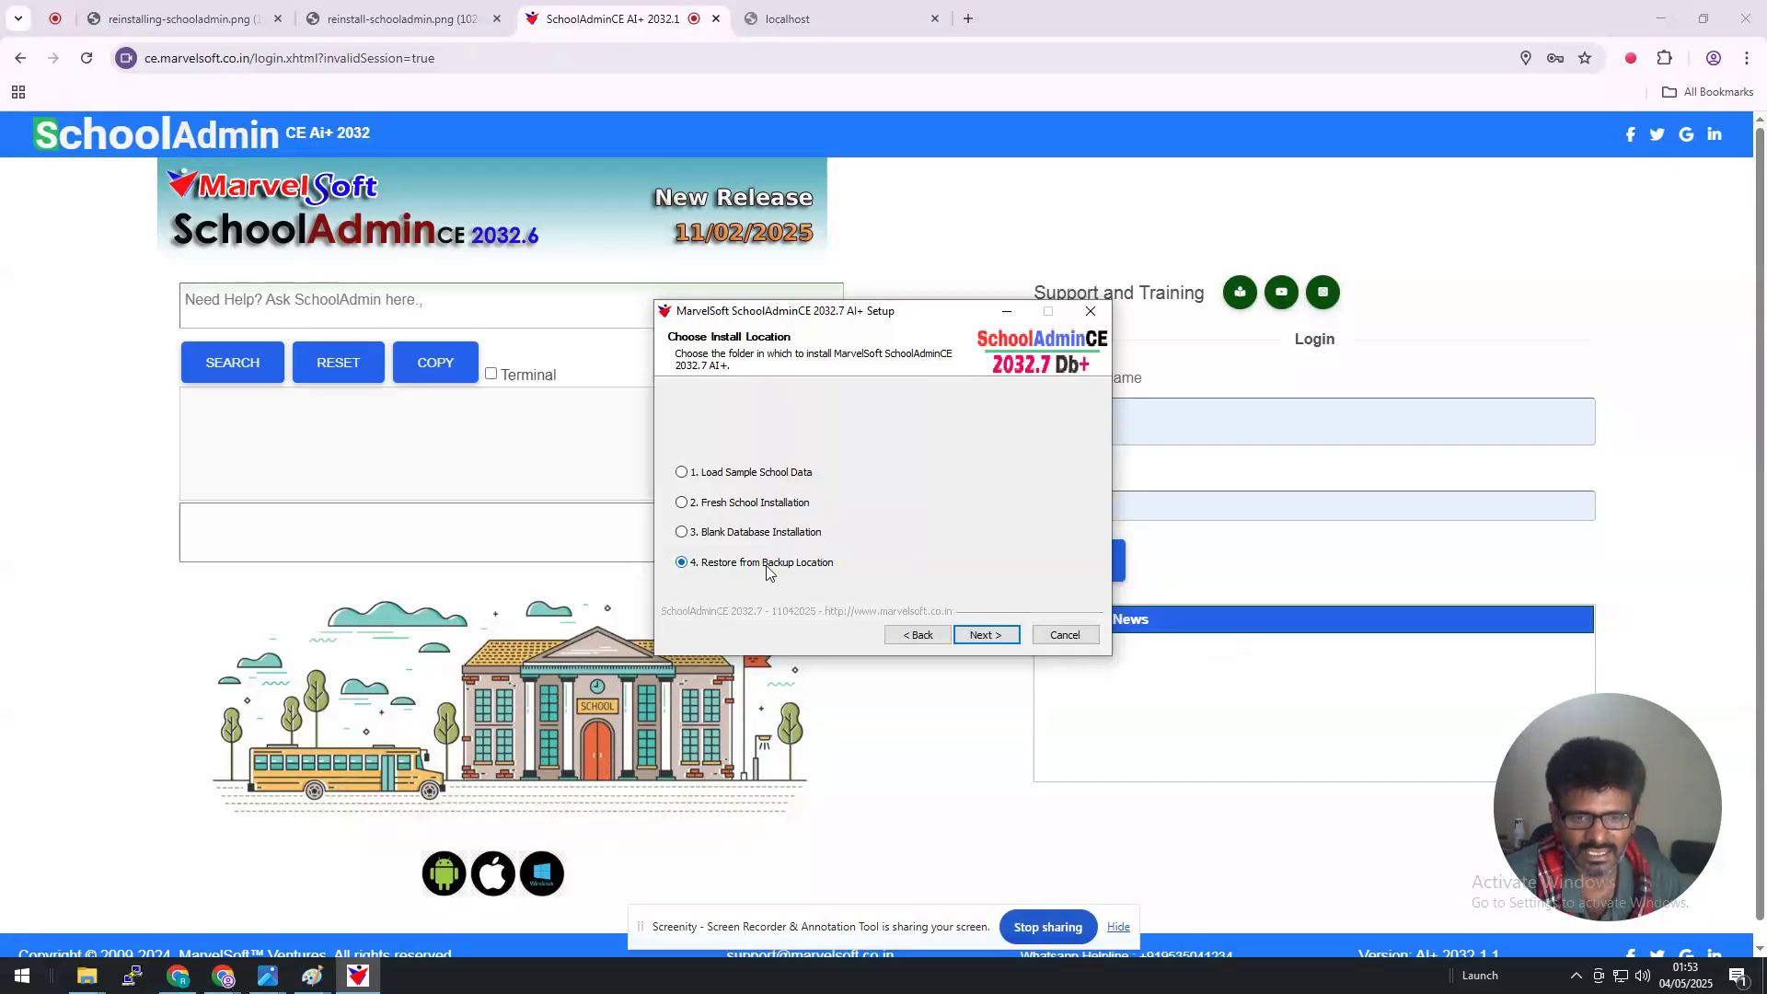
left_click(986, 635)
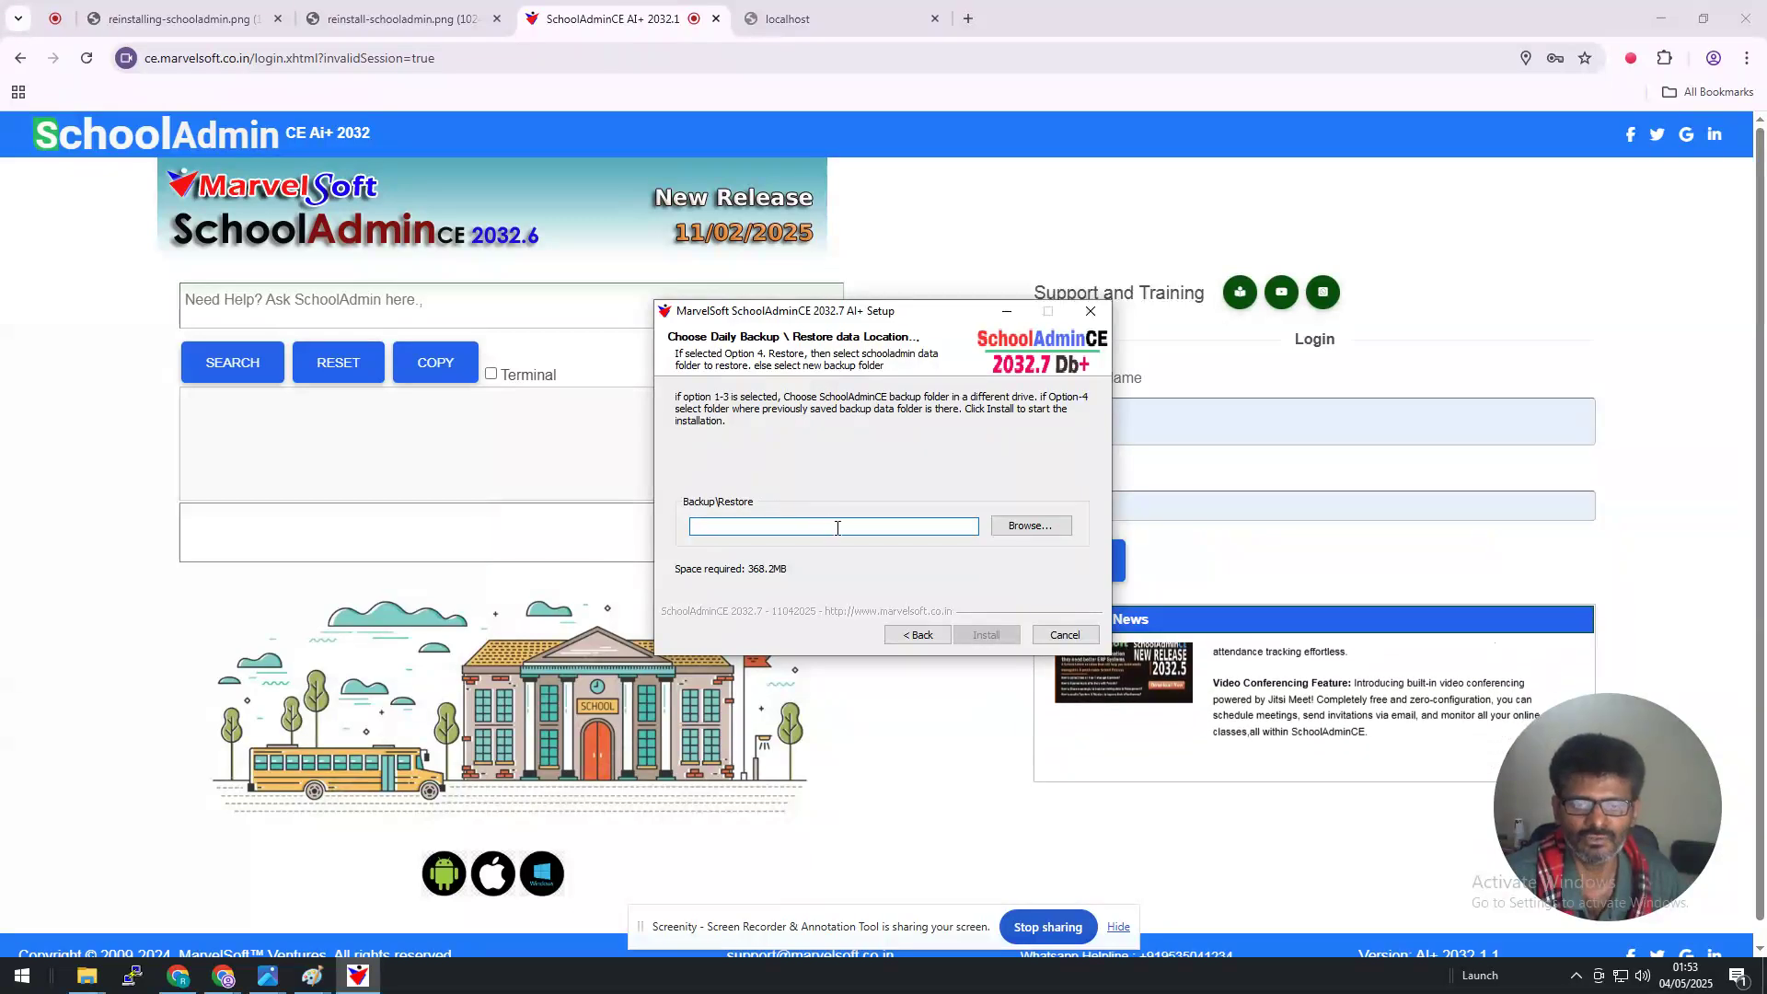
left_click(1043, 528)
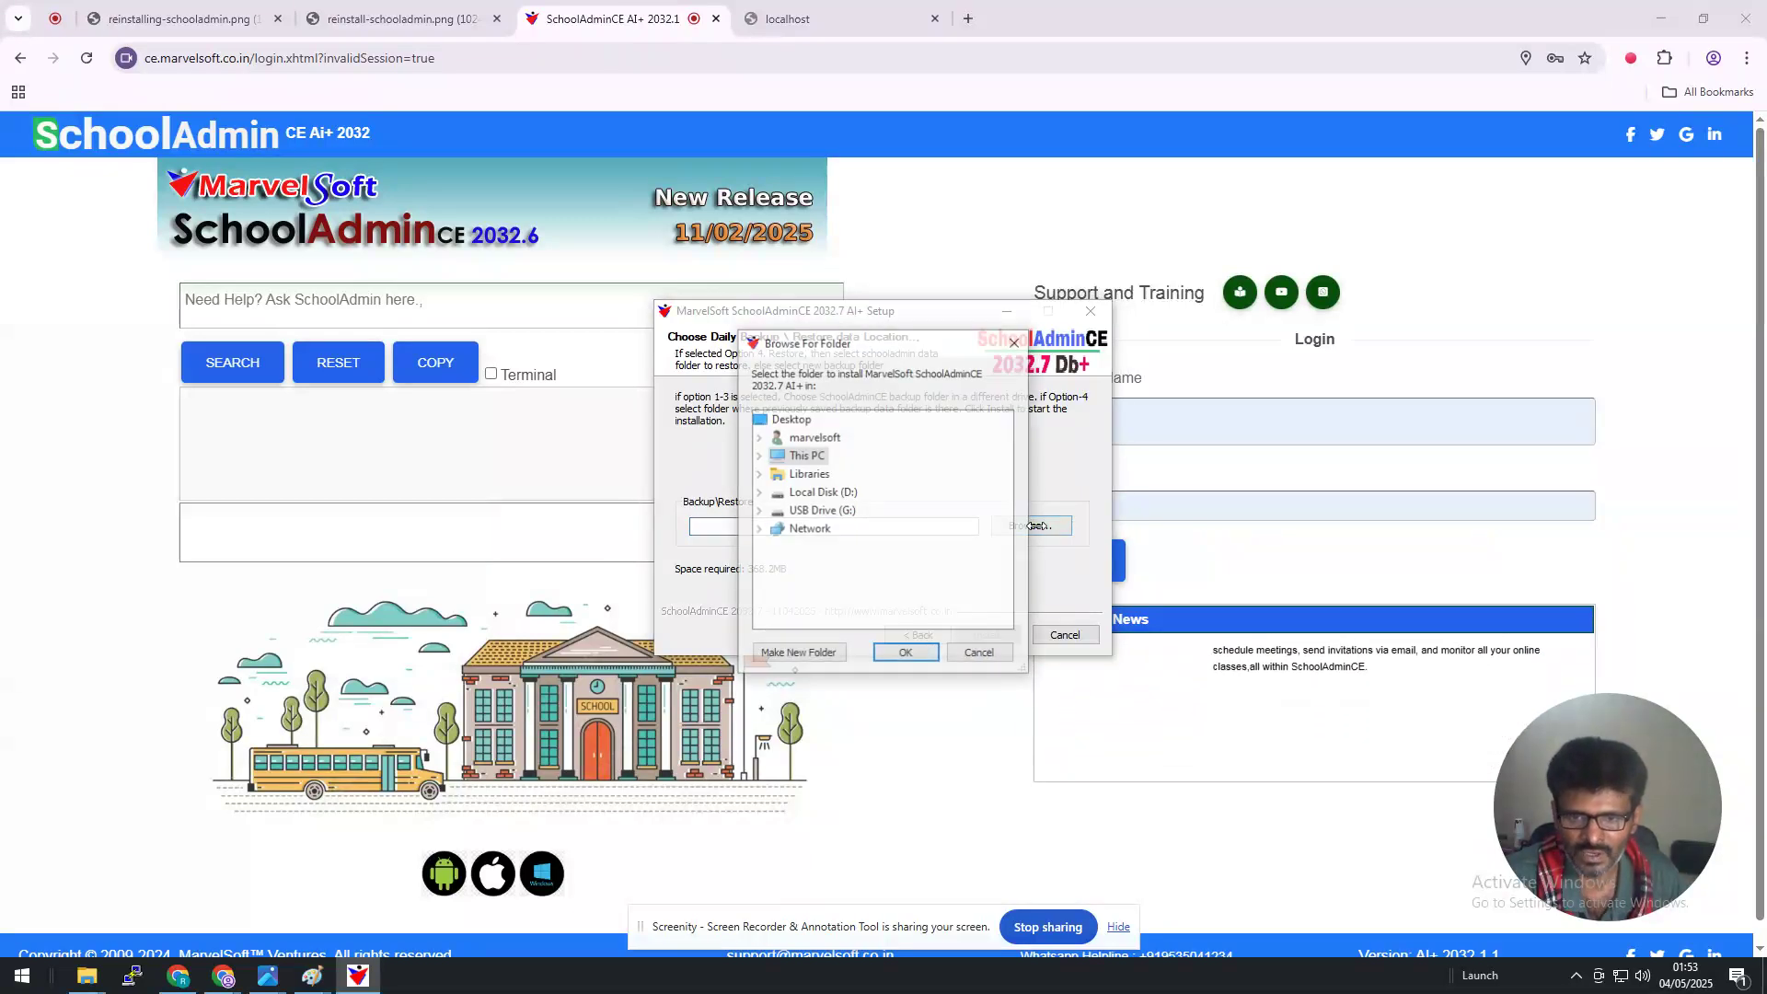
left_click(816, 497)
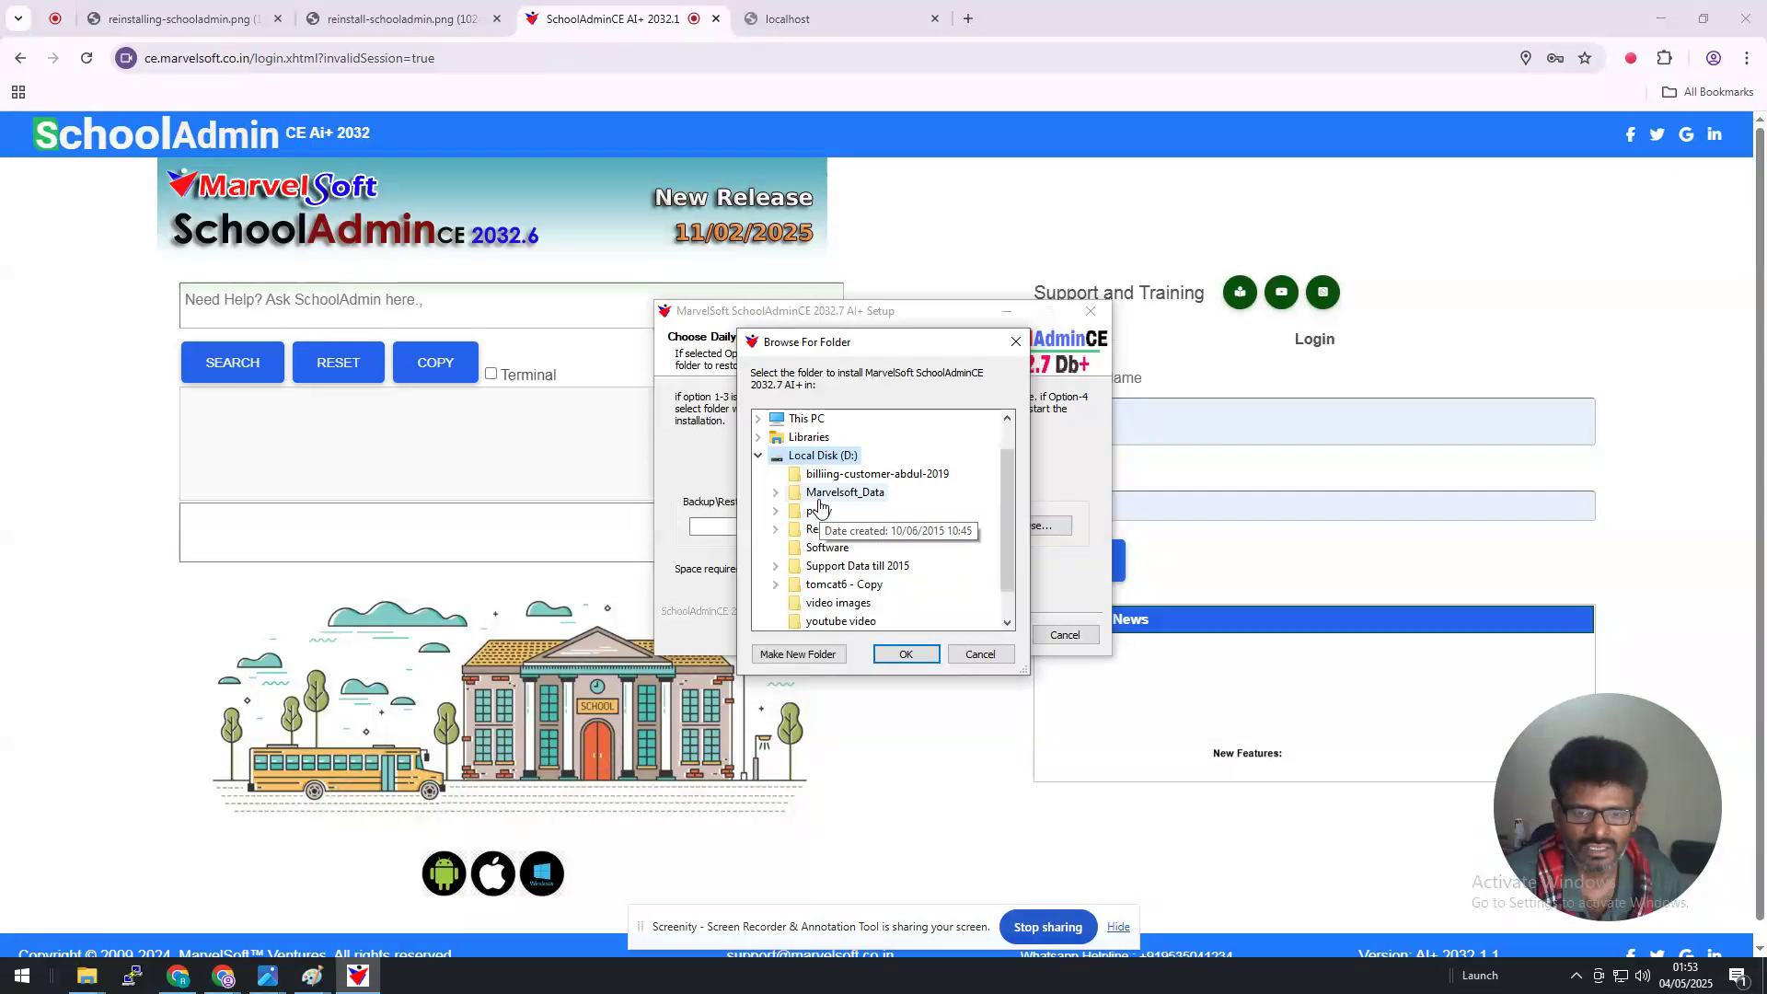
left_click(843, 530)
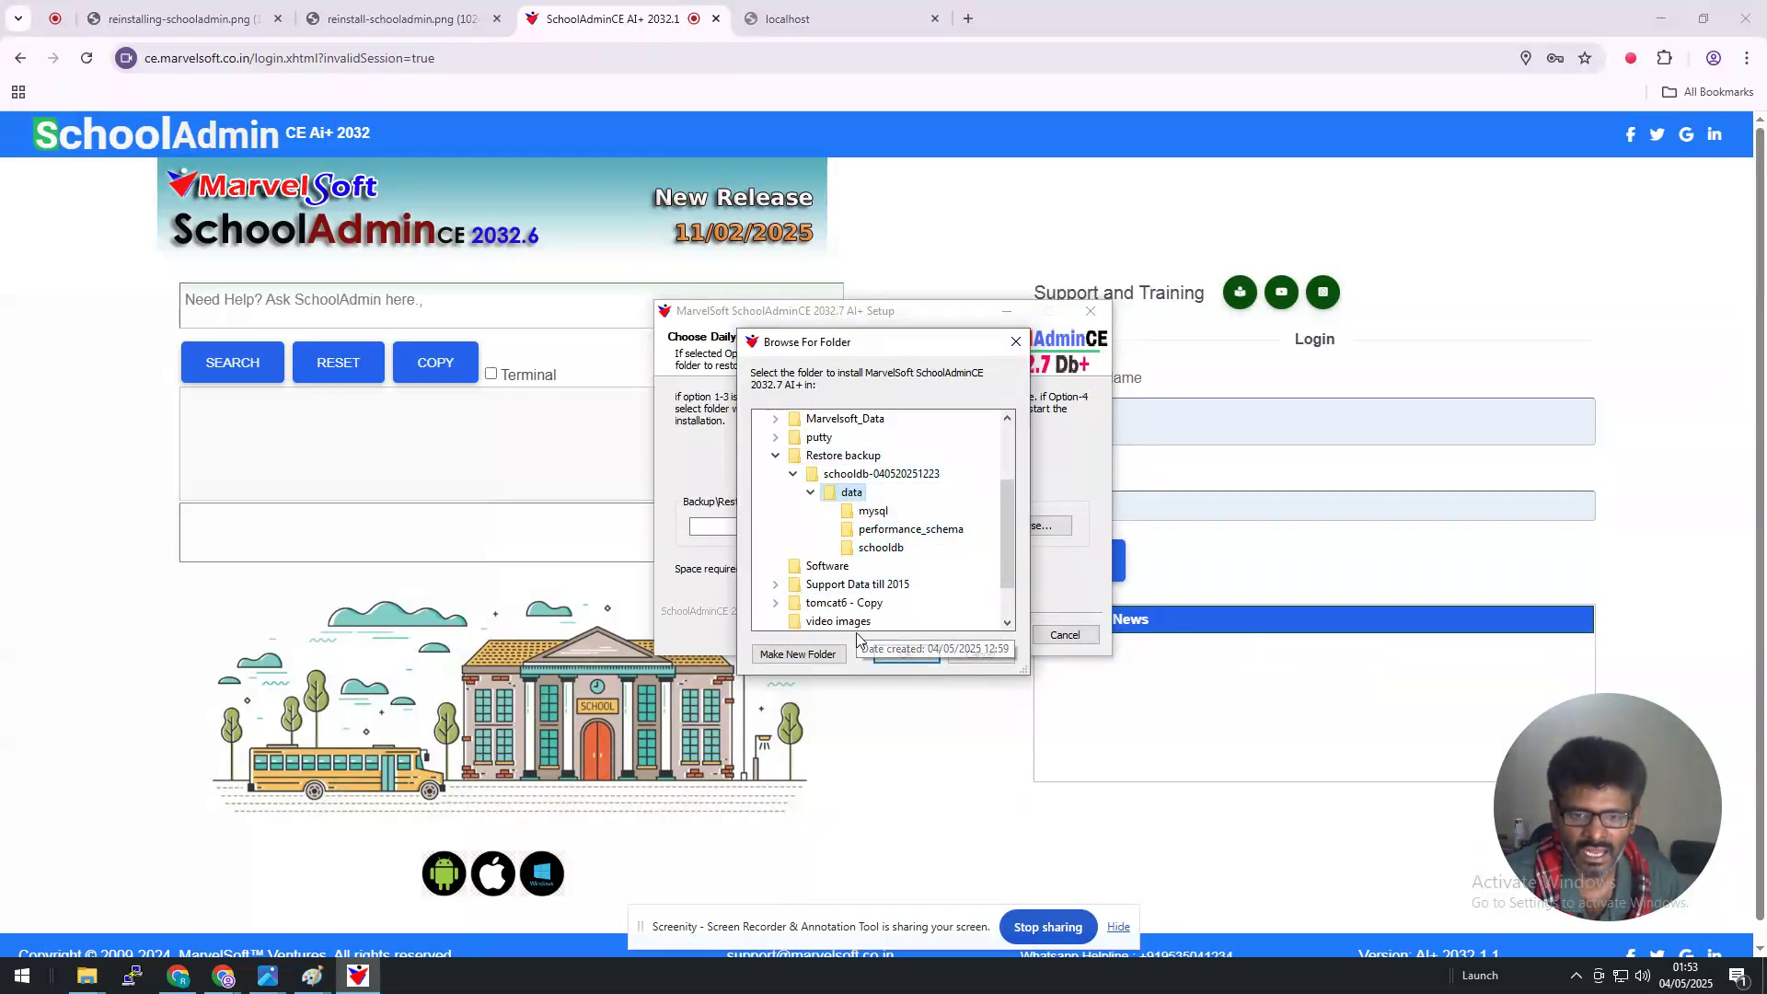
scroll(851, 570, "down", 1)
scroll(848, 590, "up", 3)
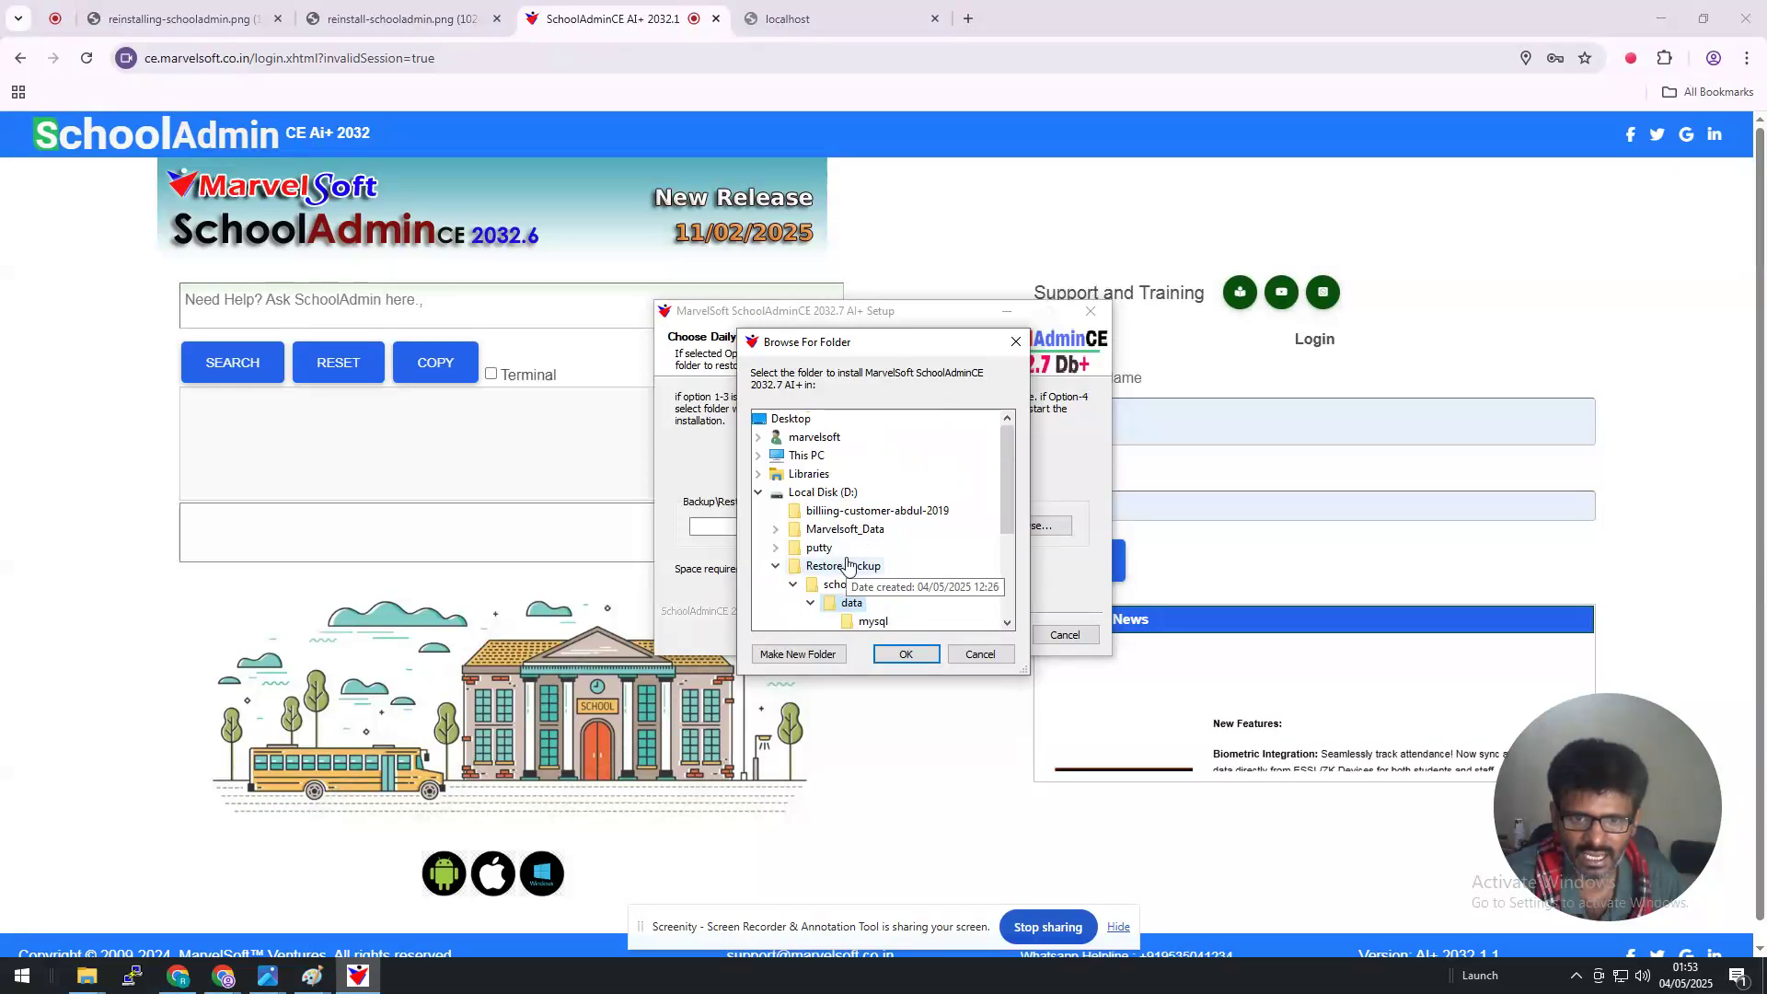
left_click(759, 495)
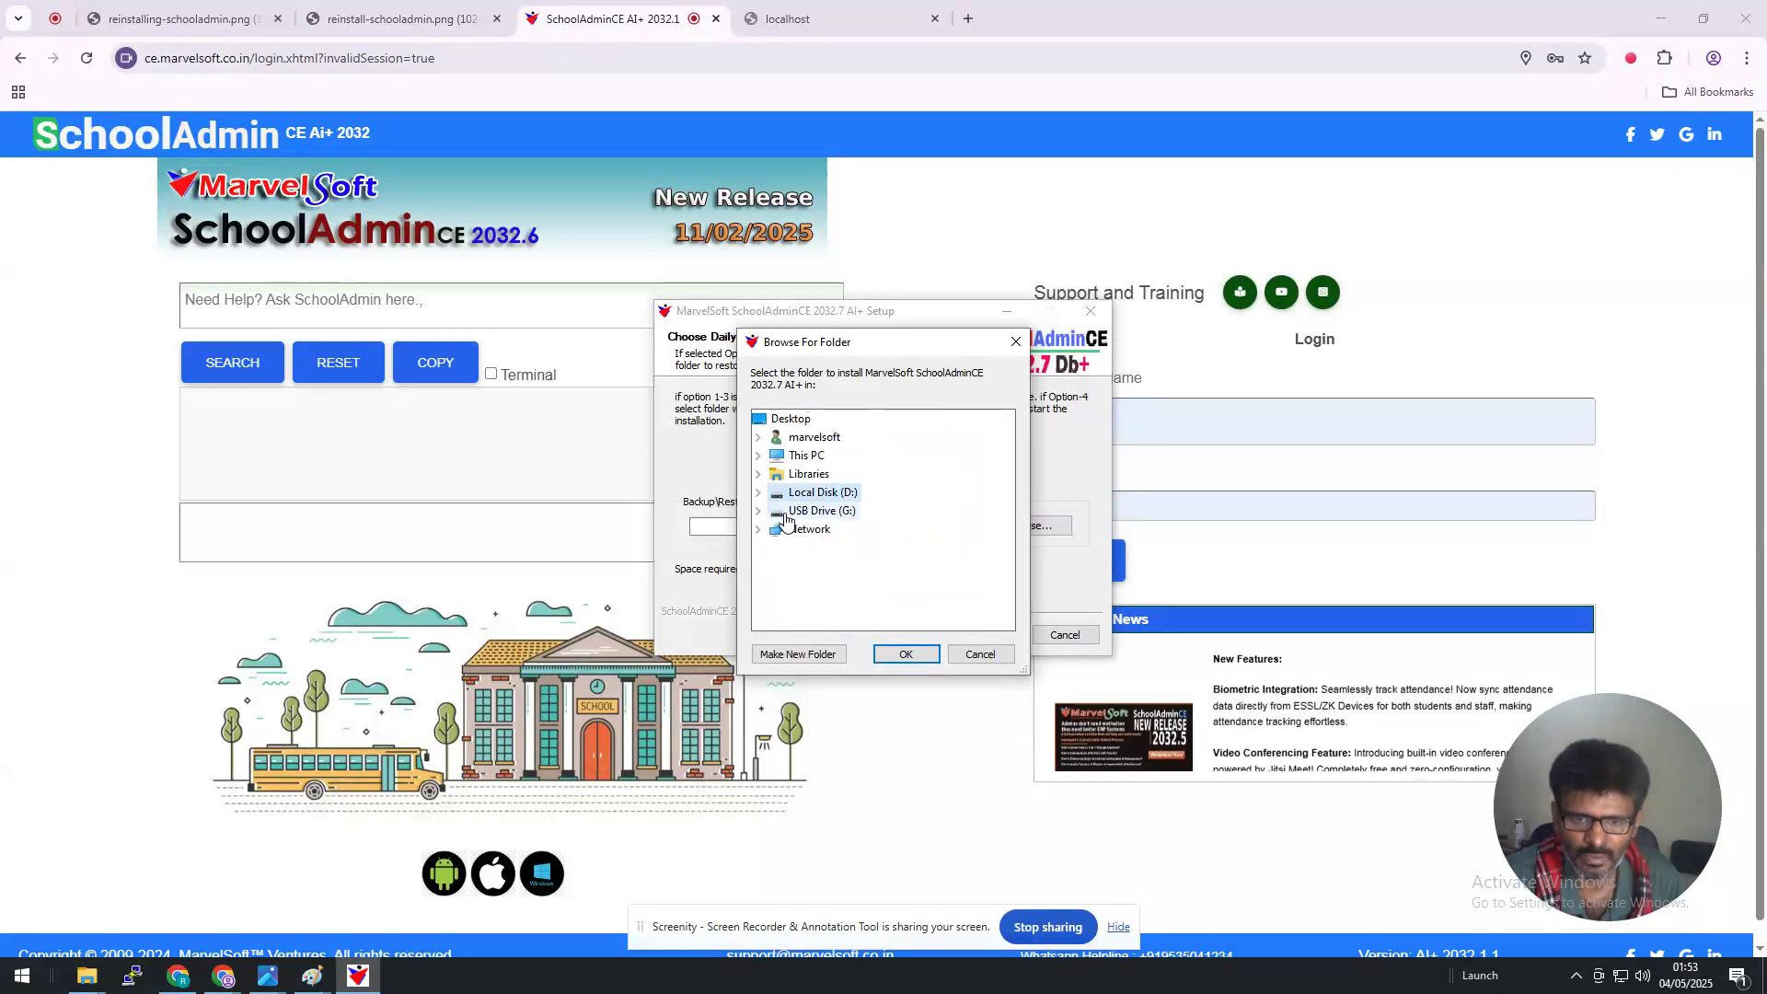
- Expand the works (E:) drive under This PC and its storage folder while browsing for the backup data
left_click(759, 455)
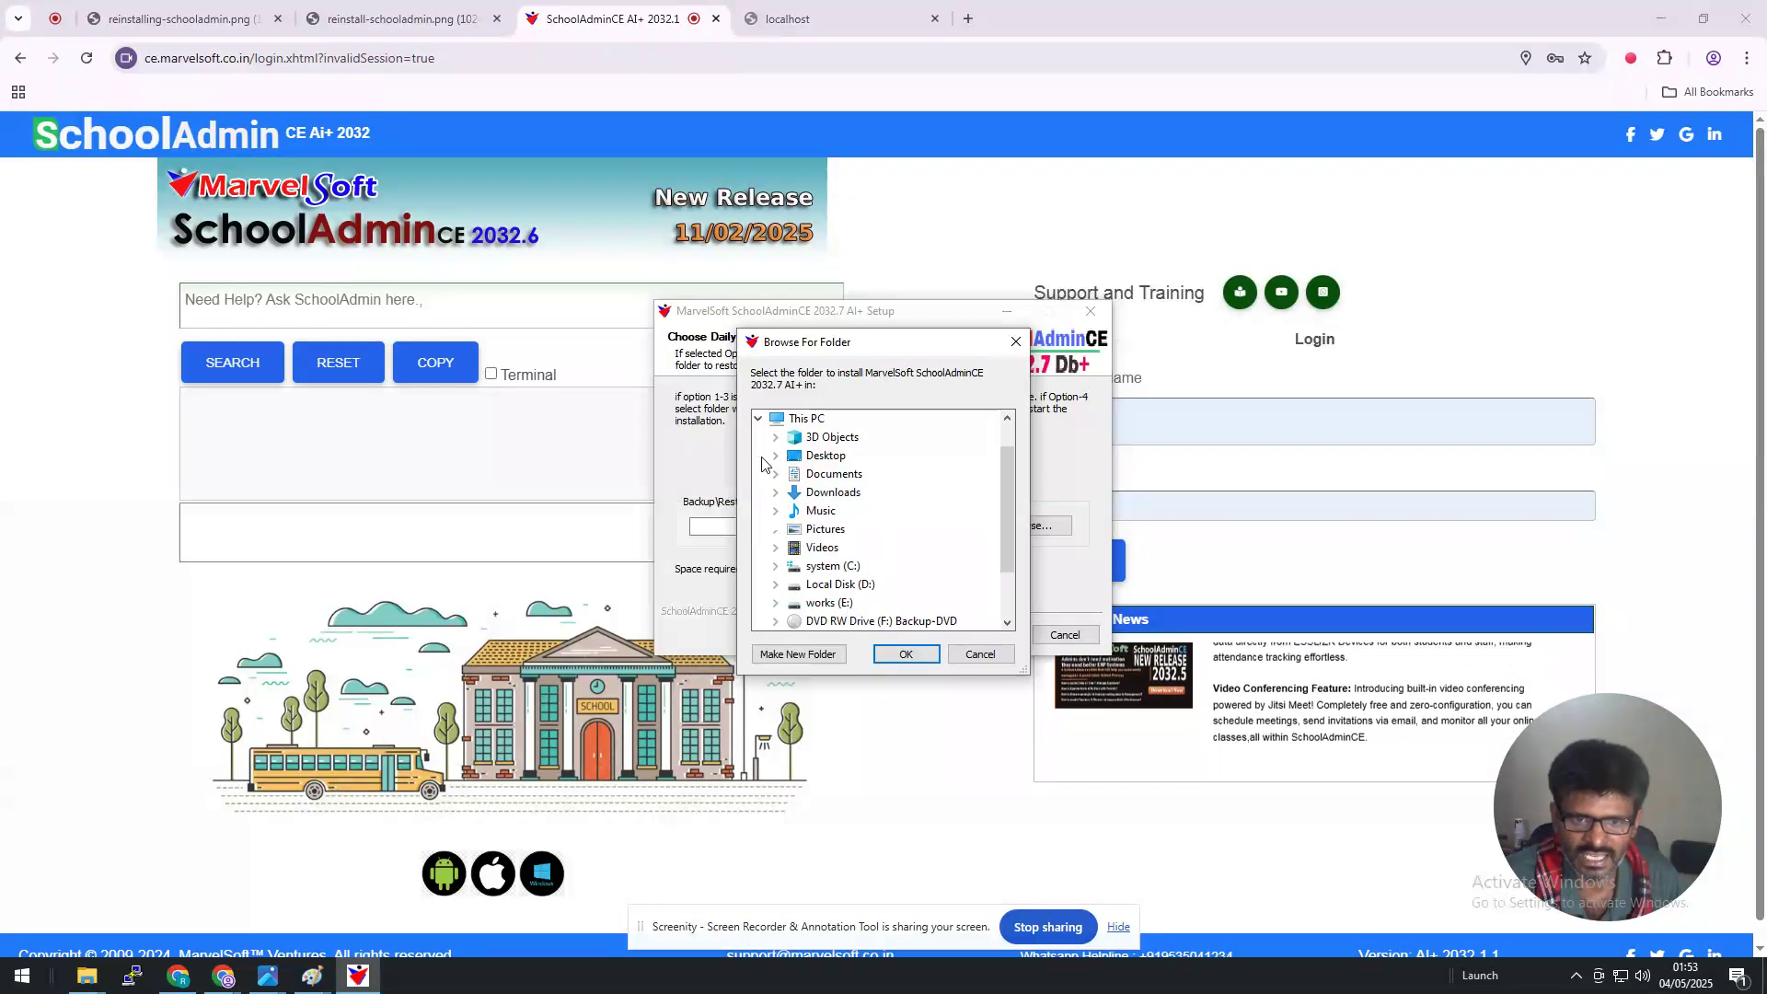
left_click(845, 605)
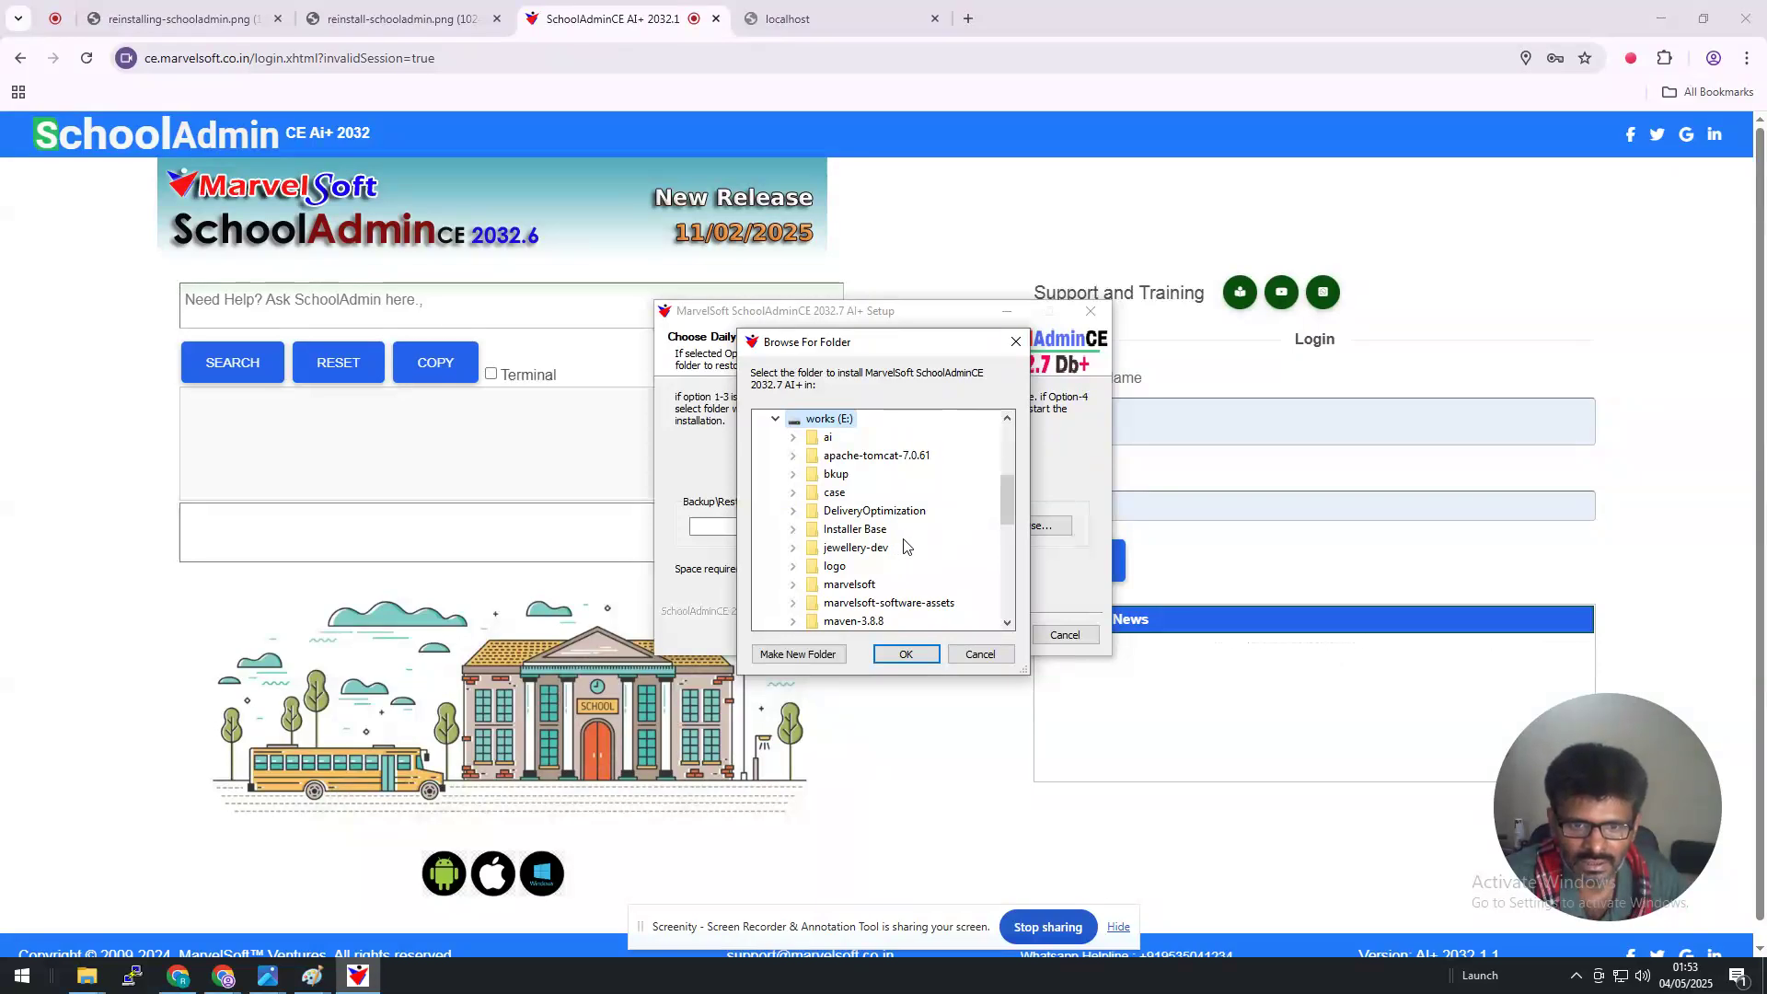
scroll(909, 547, "down", 2)
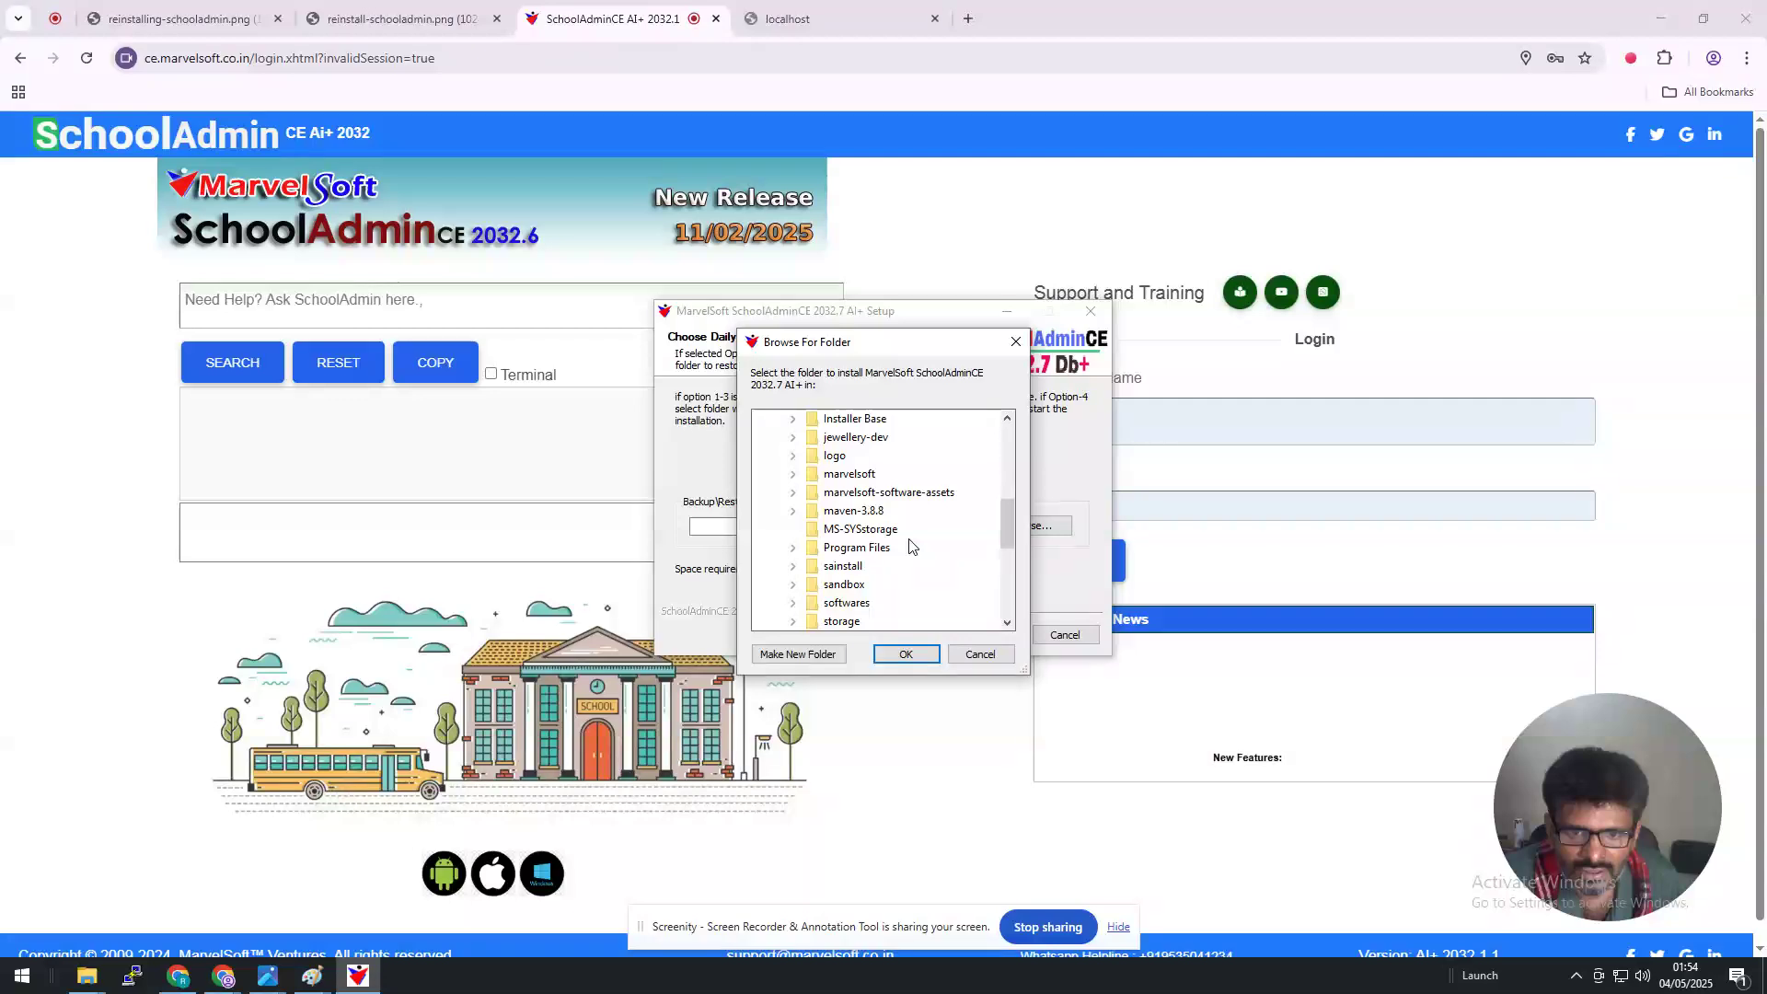
left_click(842, 622)
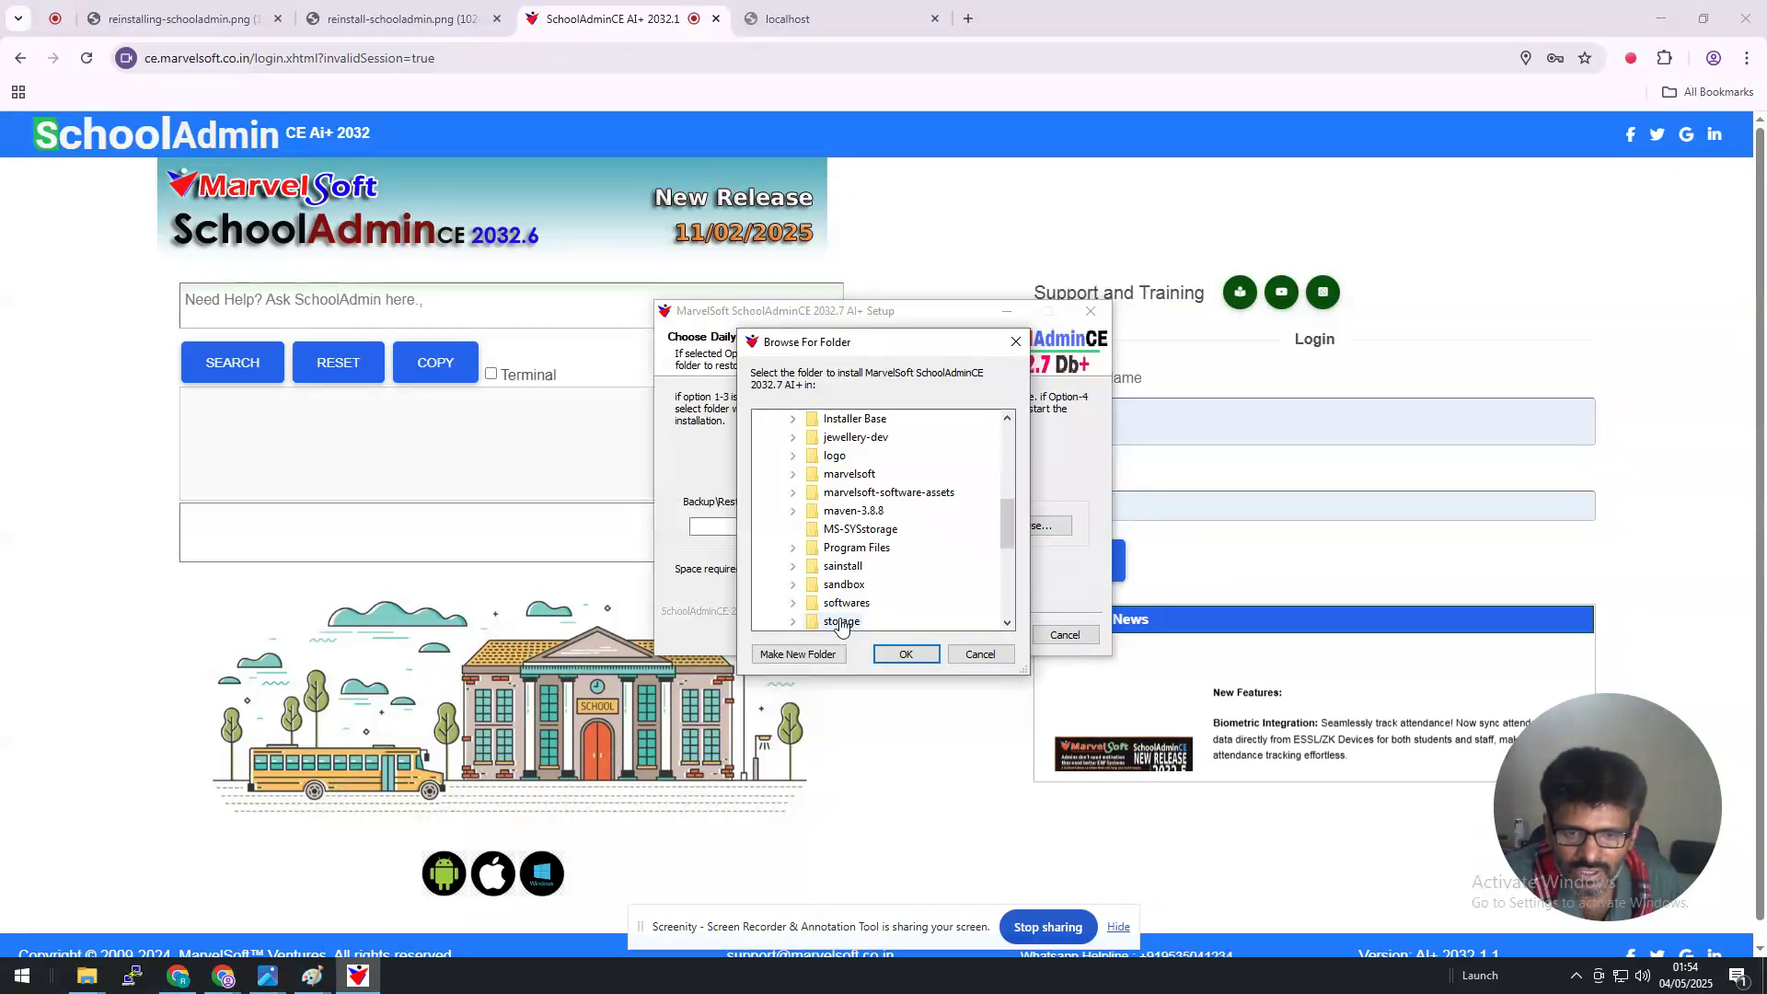
scroll(841, 626, "down", 1)
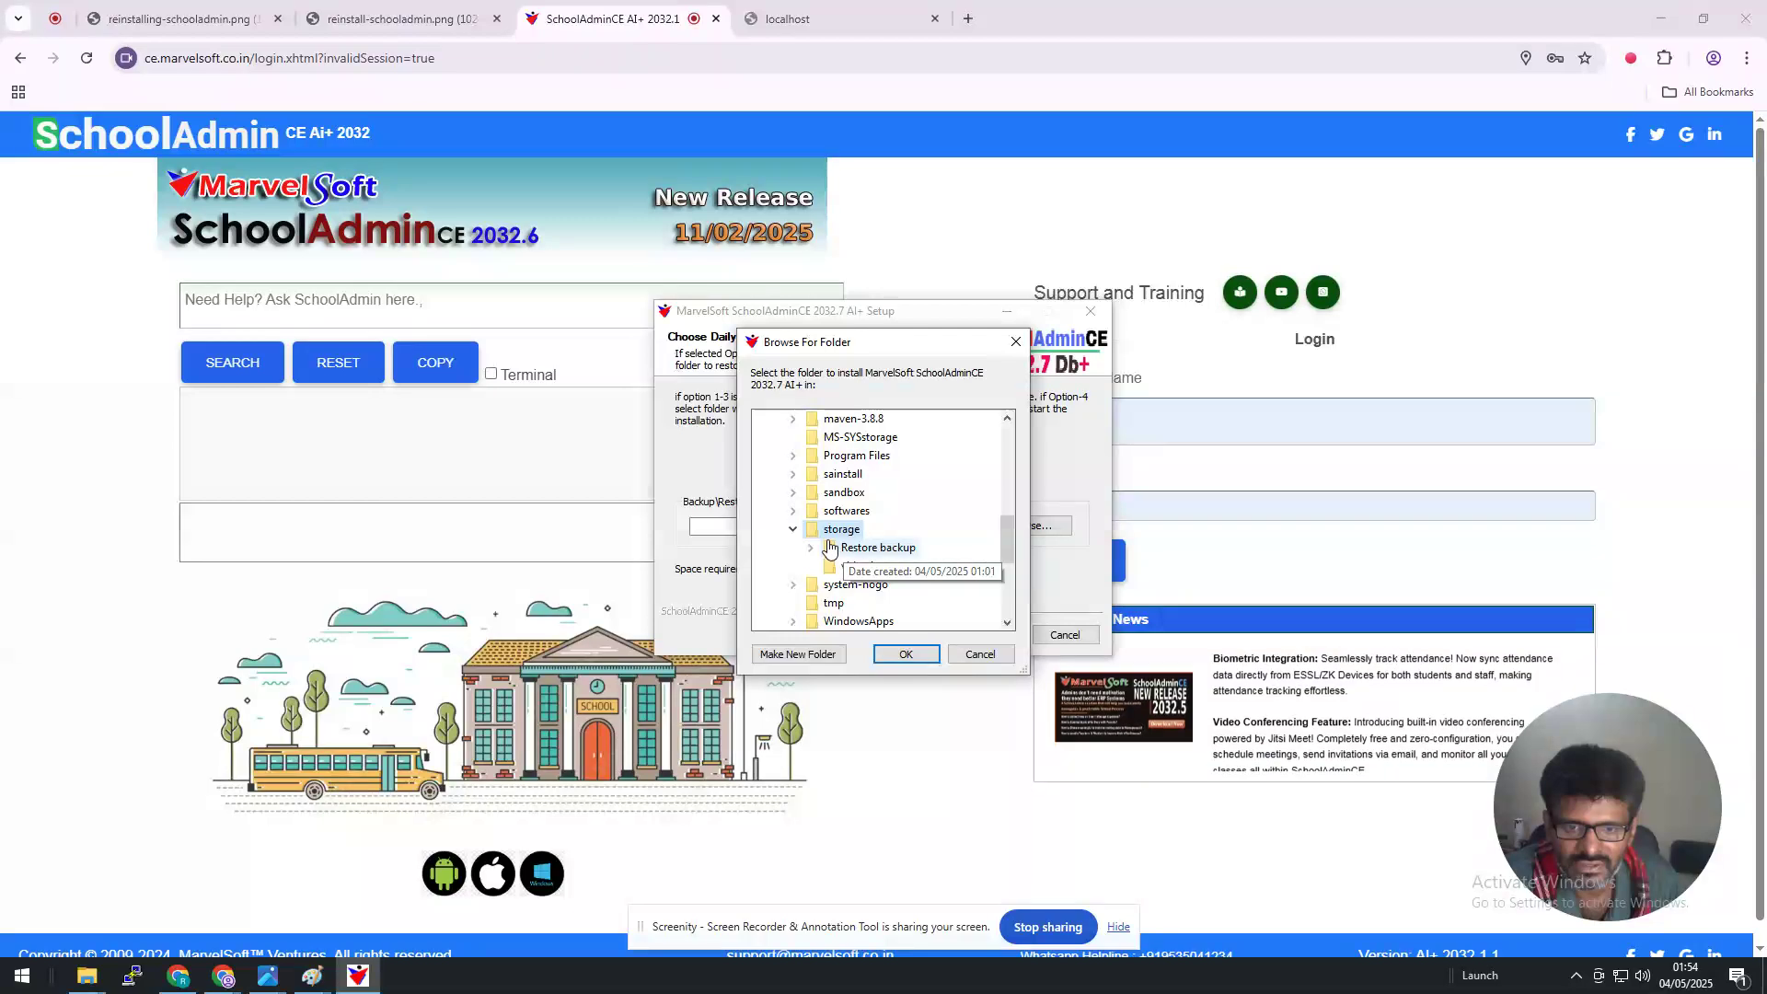
scroll(831, 541, "up", 3)
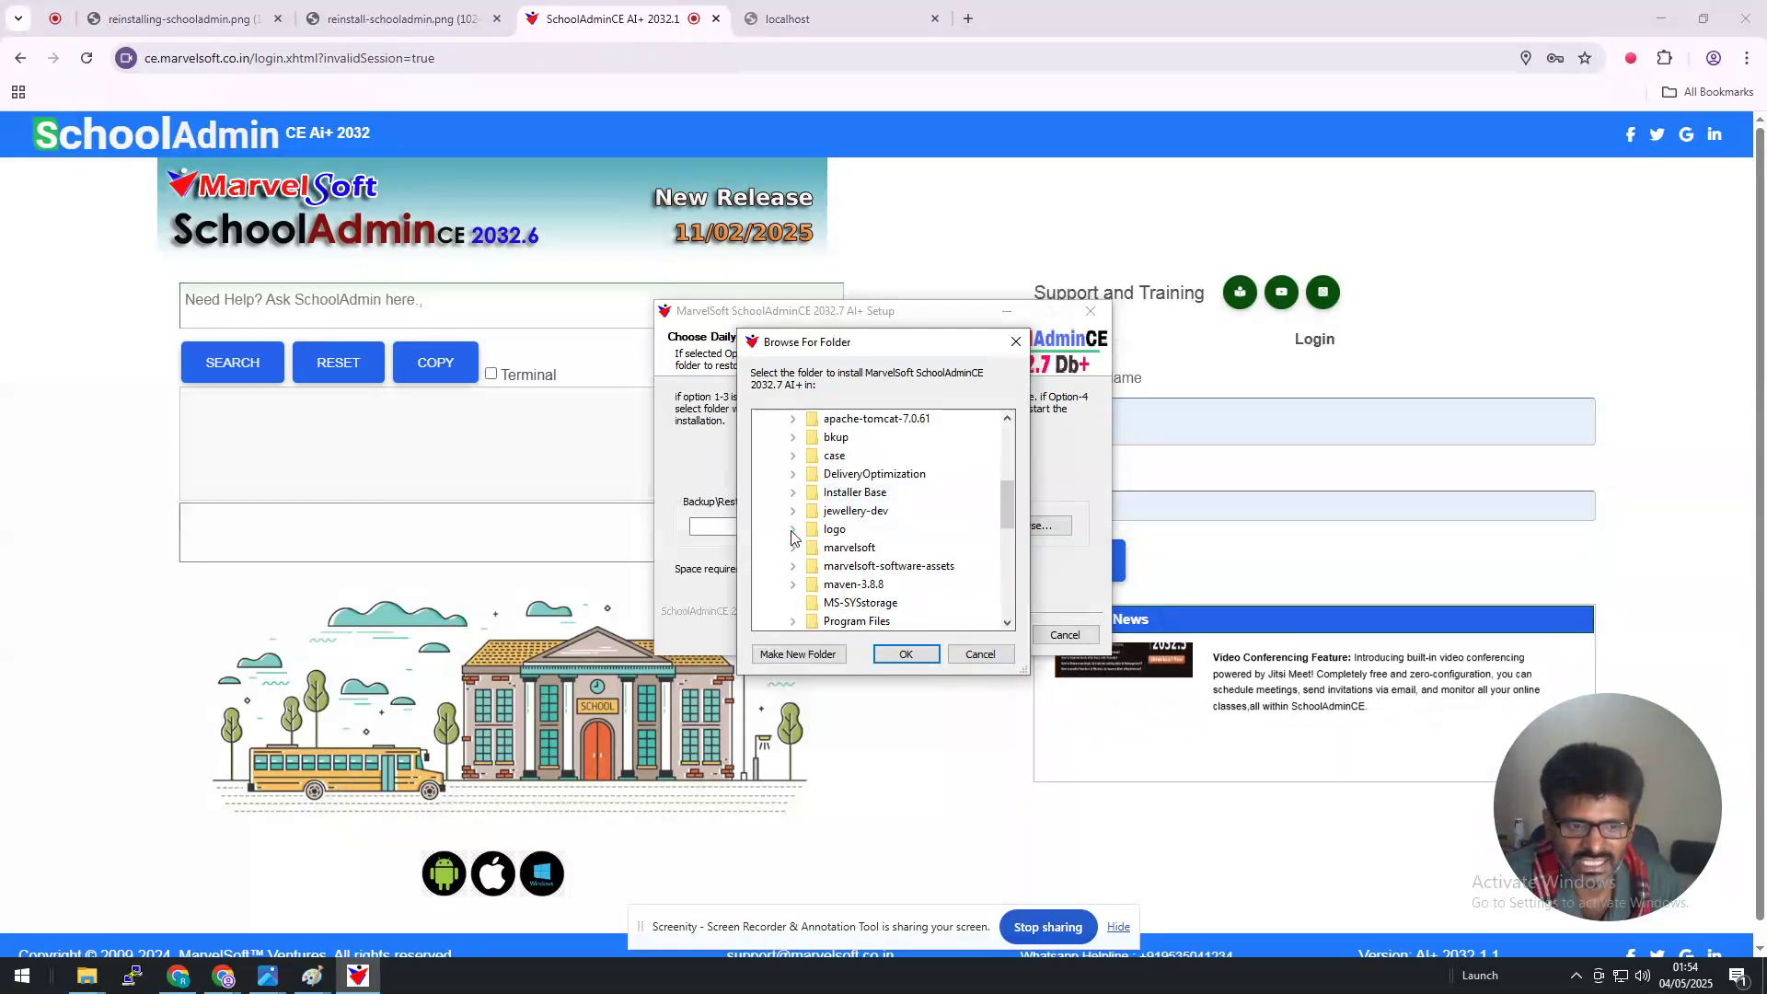
- Switch to File Explorer and open the Restore backup folder in E:\storage to check where the backup is kept
mouse_move(86, 975)
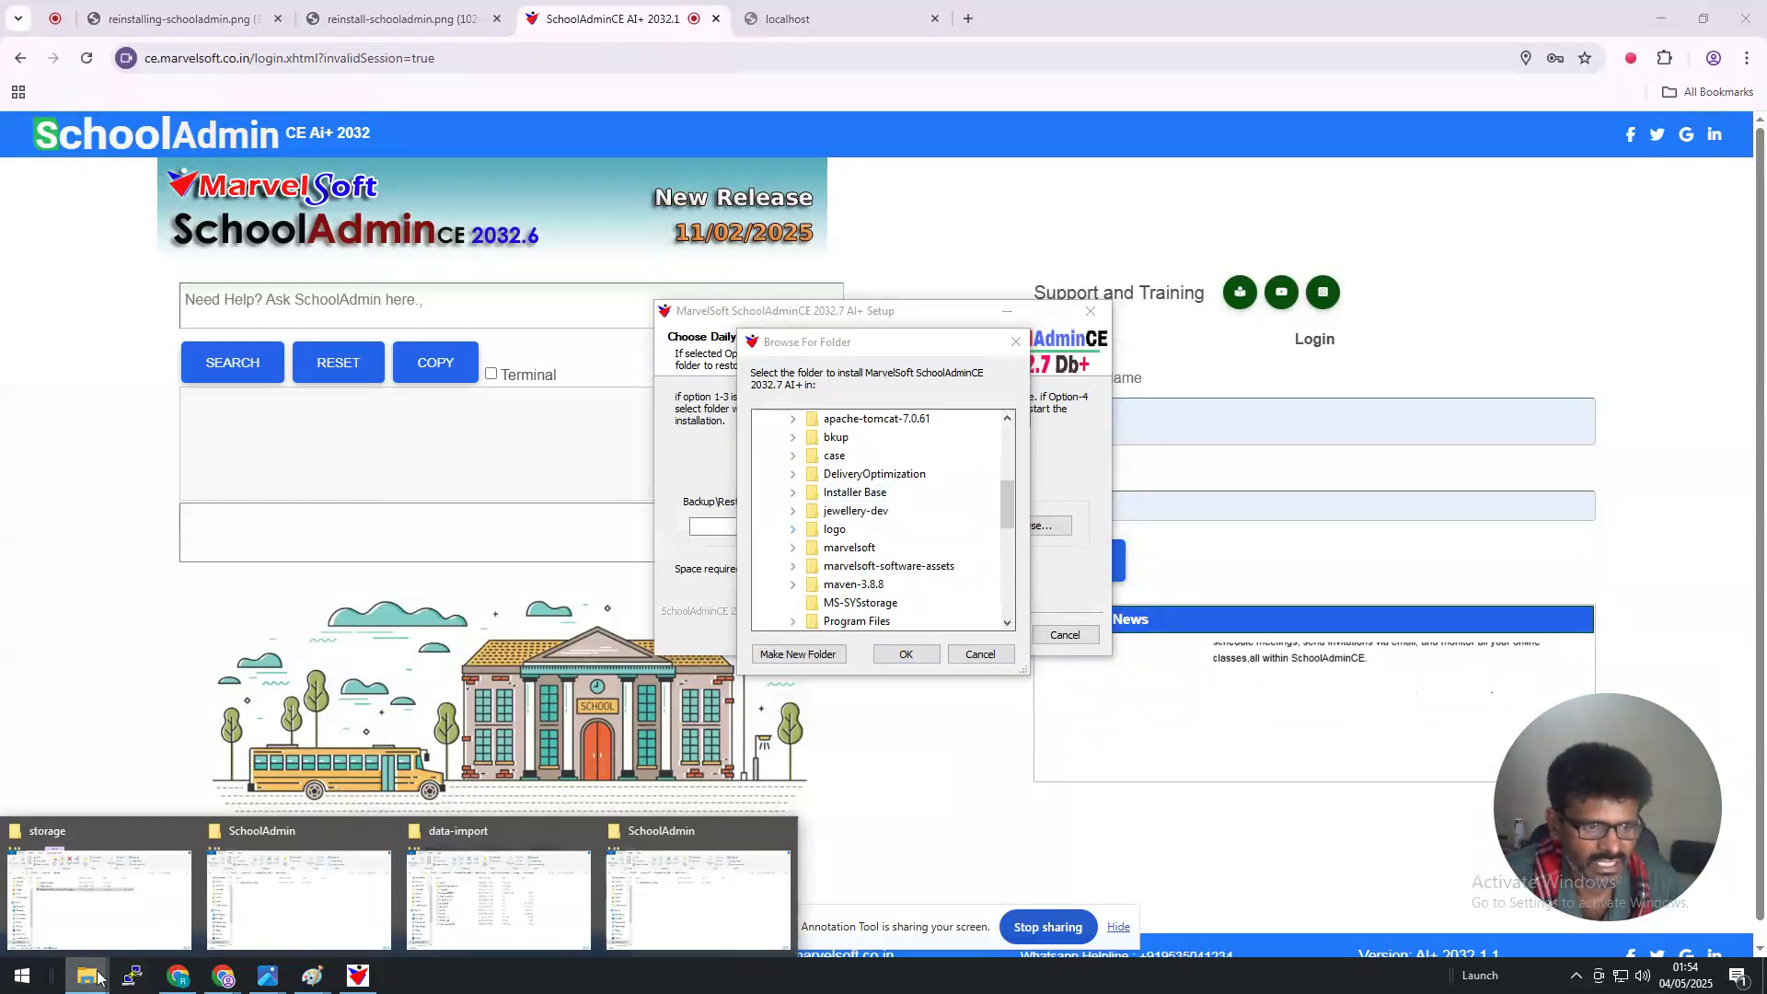
left_click(102, 904)
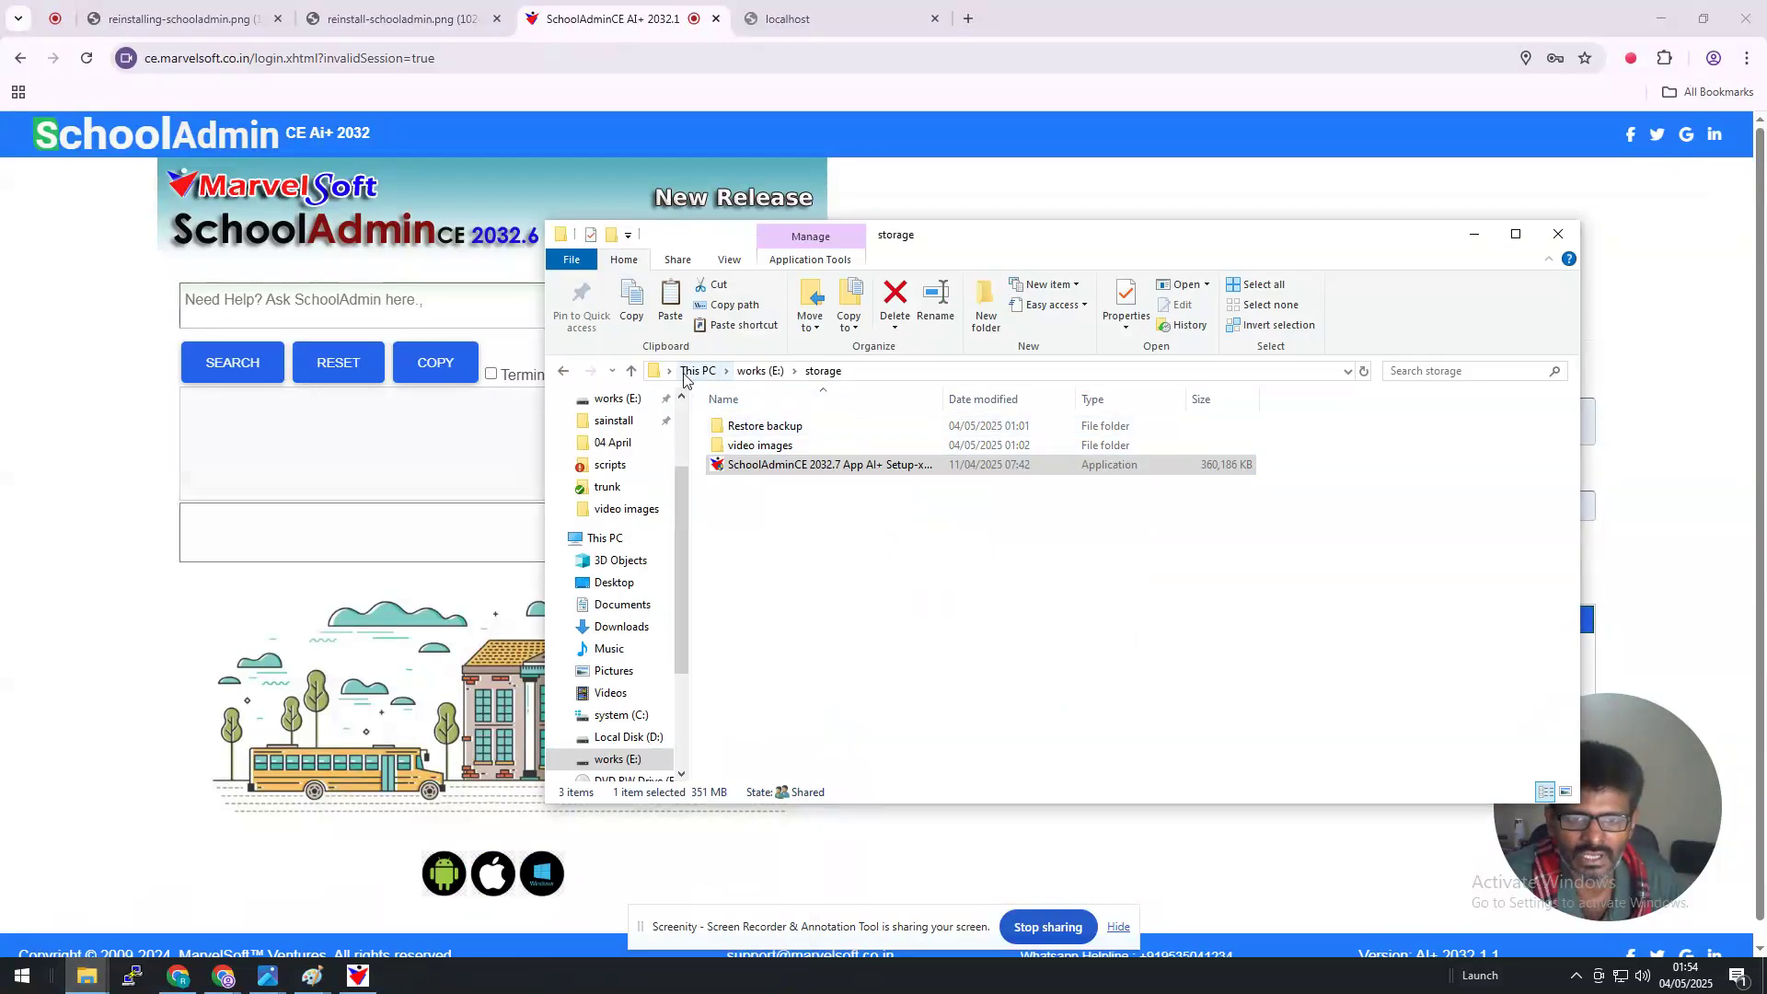
left_click(835, 374)
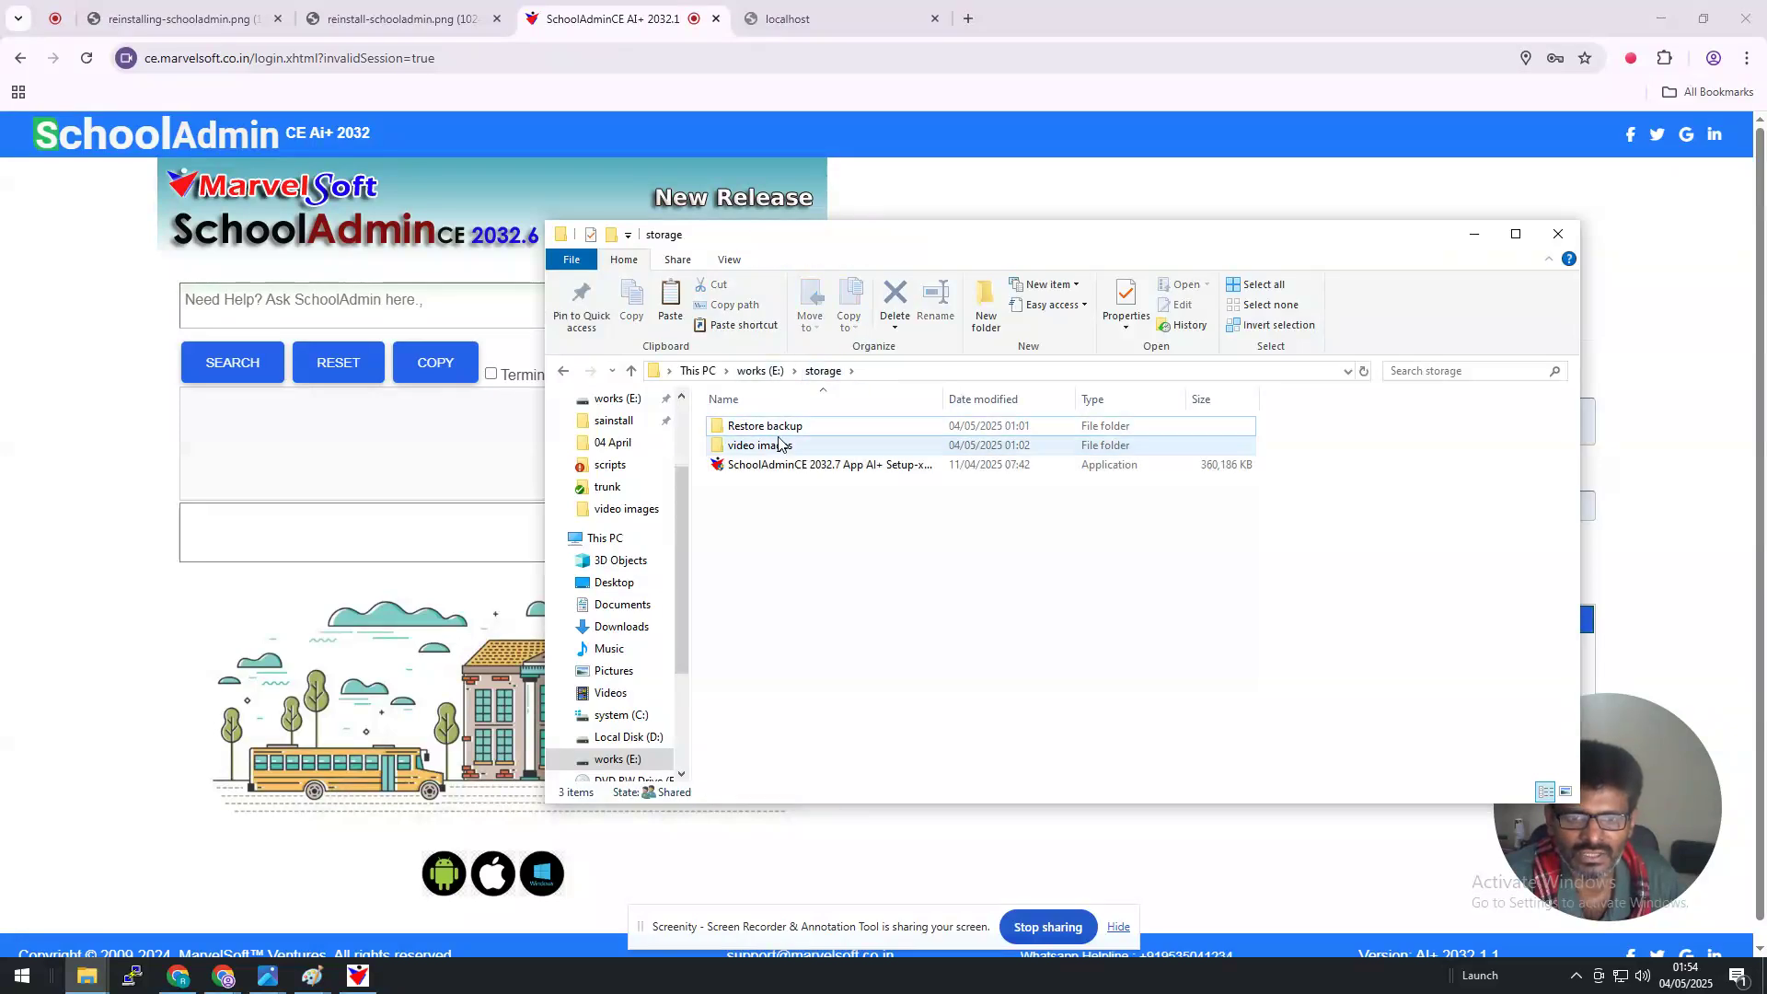
double_click(778, 436)
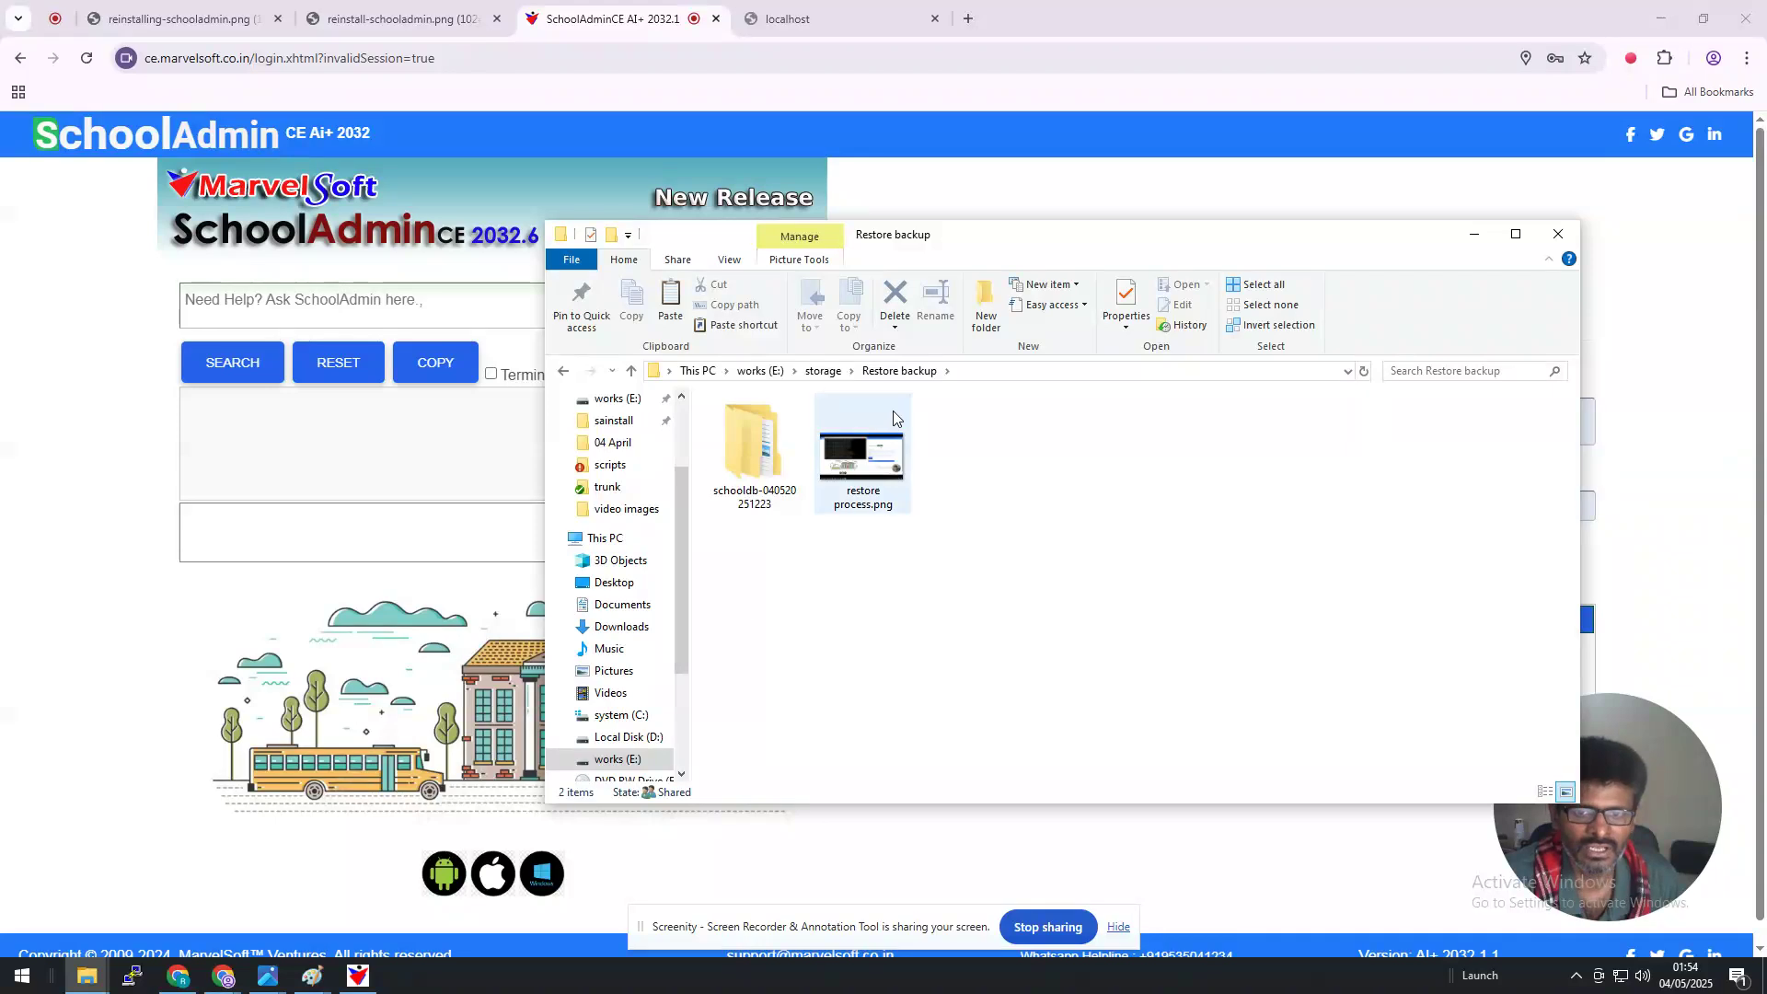
left_click_drag(1039, 242, 800, 220)
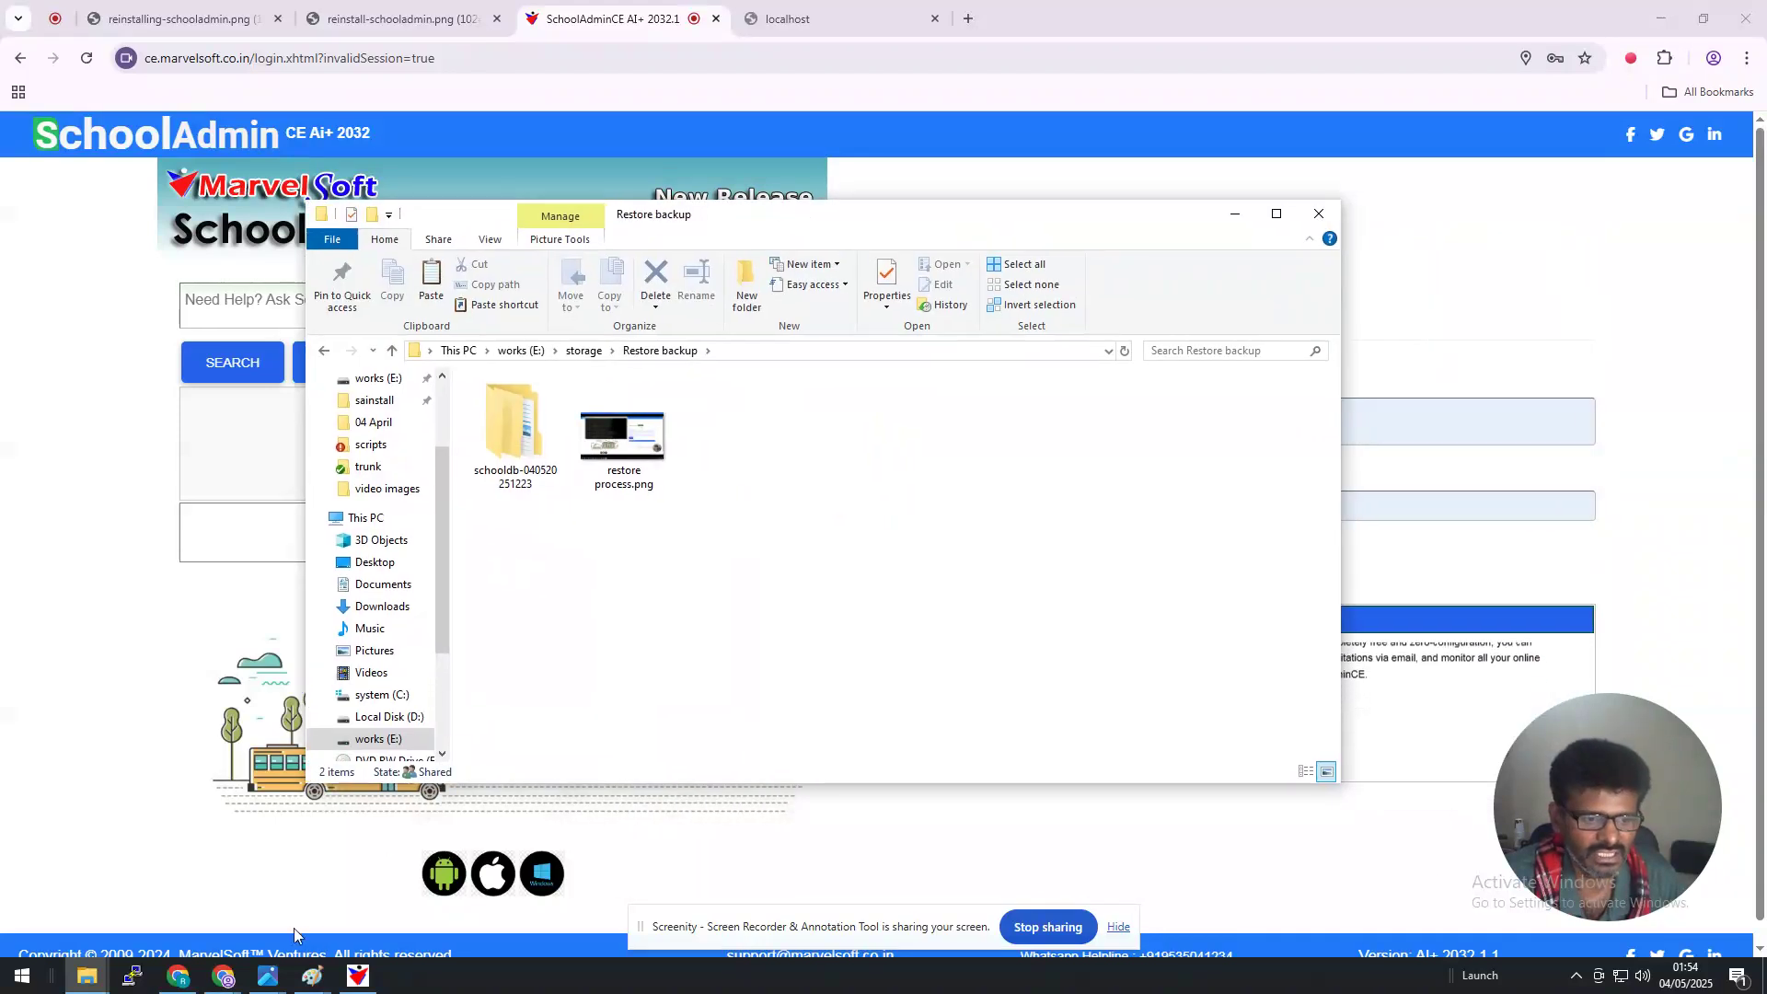
left_click(369, 978)
scroll(858, 535, "up", 3)
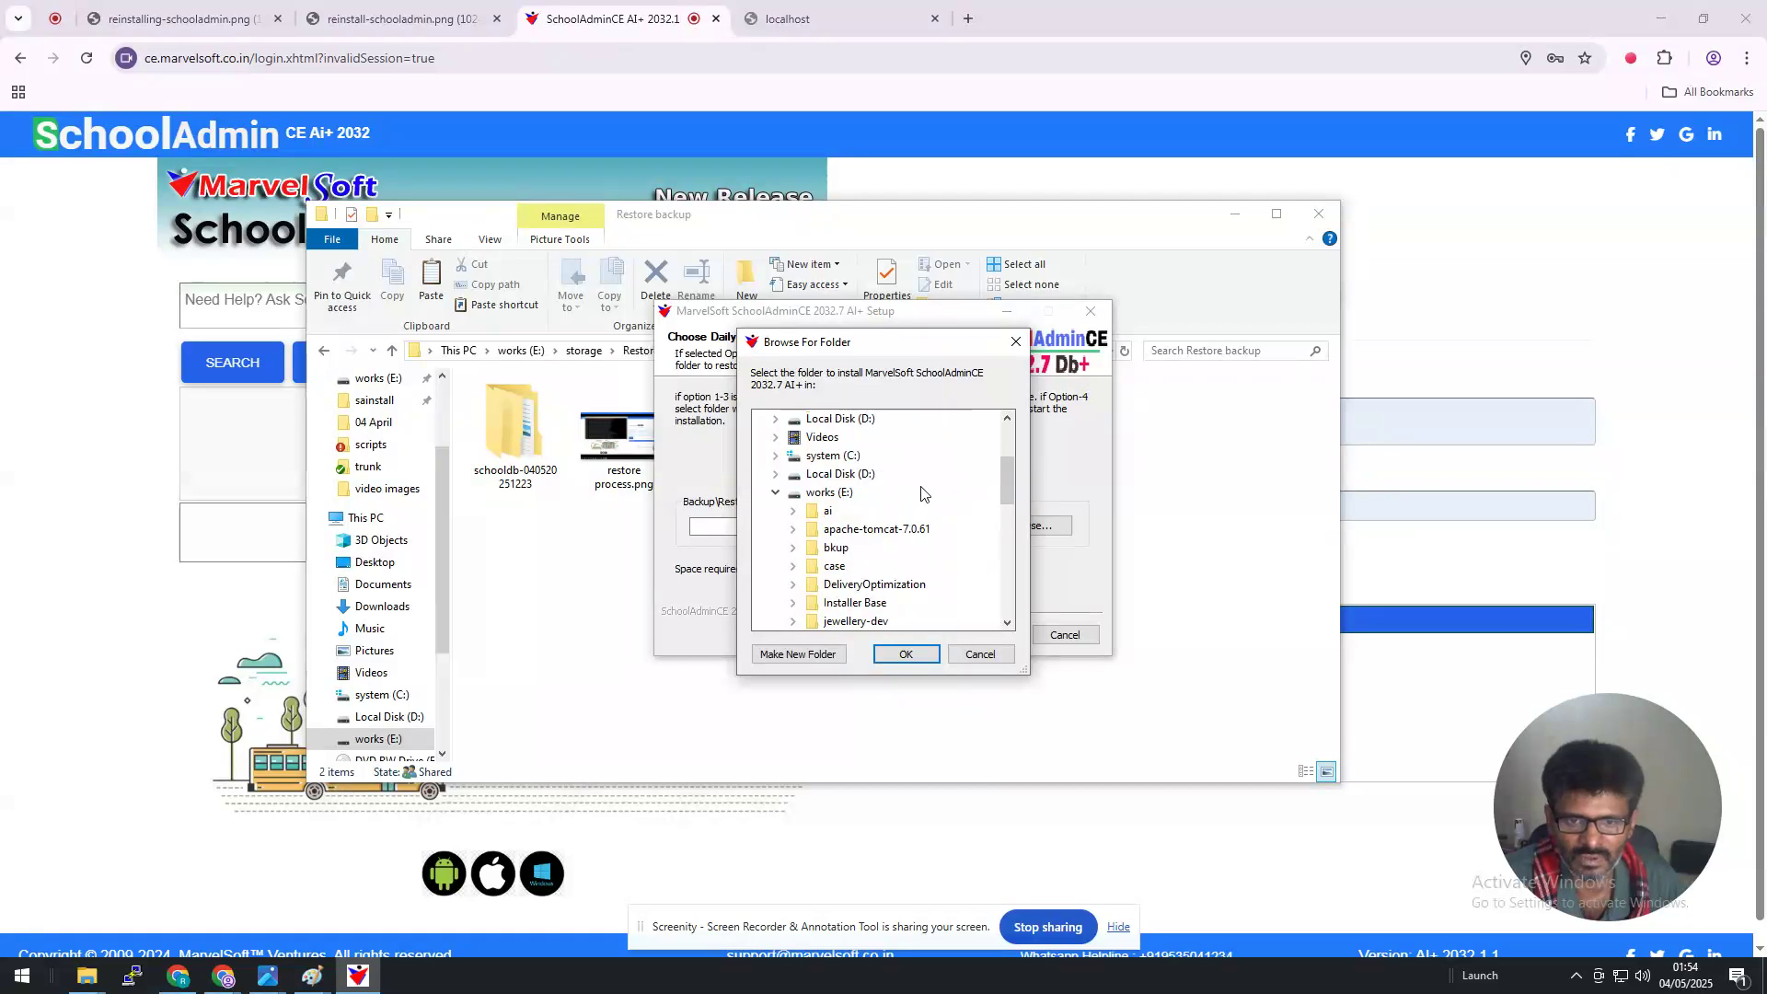
scroll(858, 535, "down", 3)
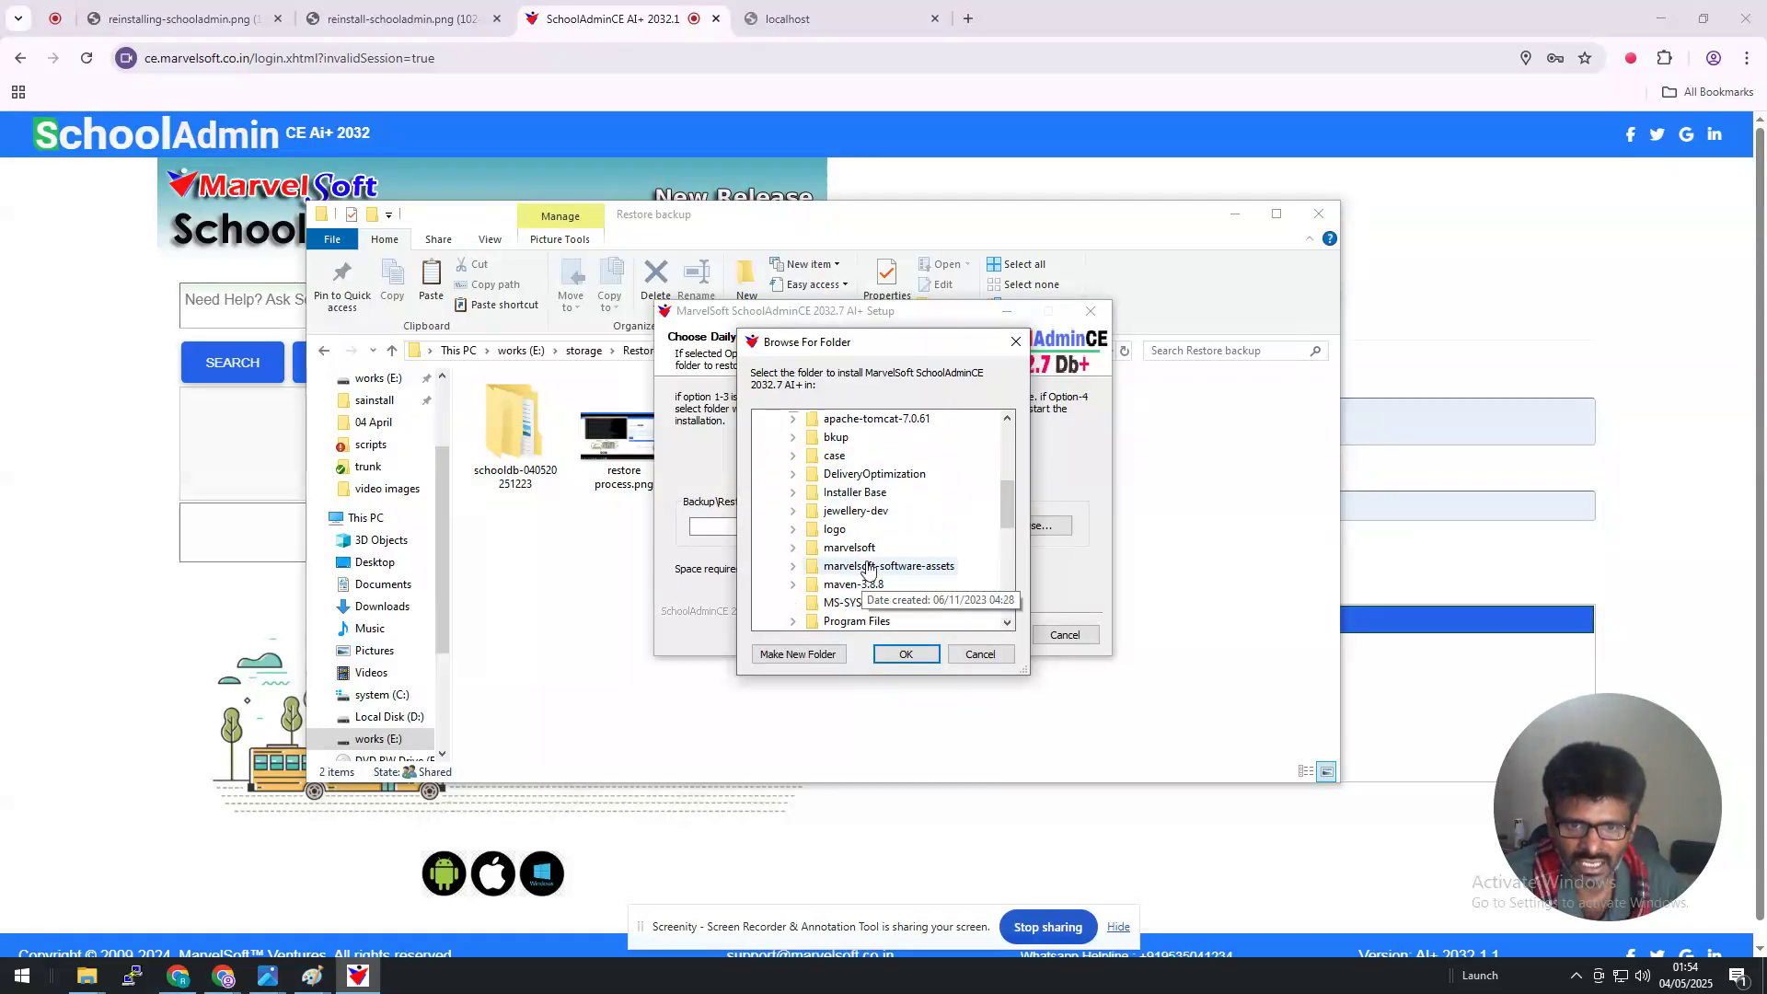
scroll(868, 552, "down", 2)
left_click(843, 584)
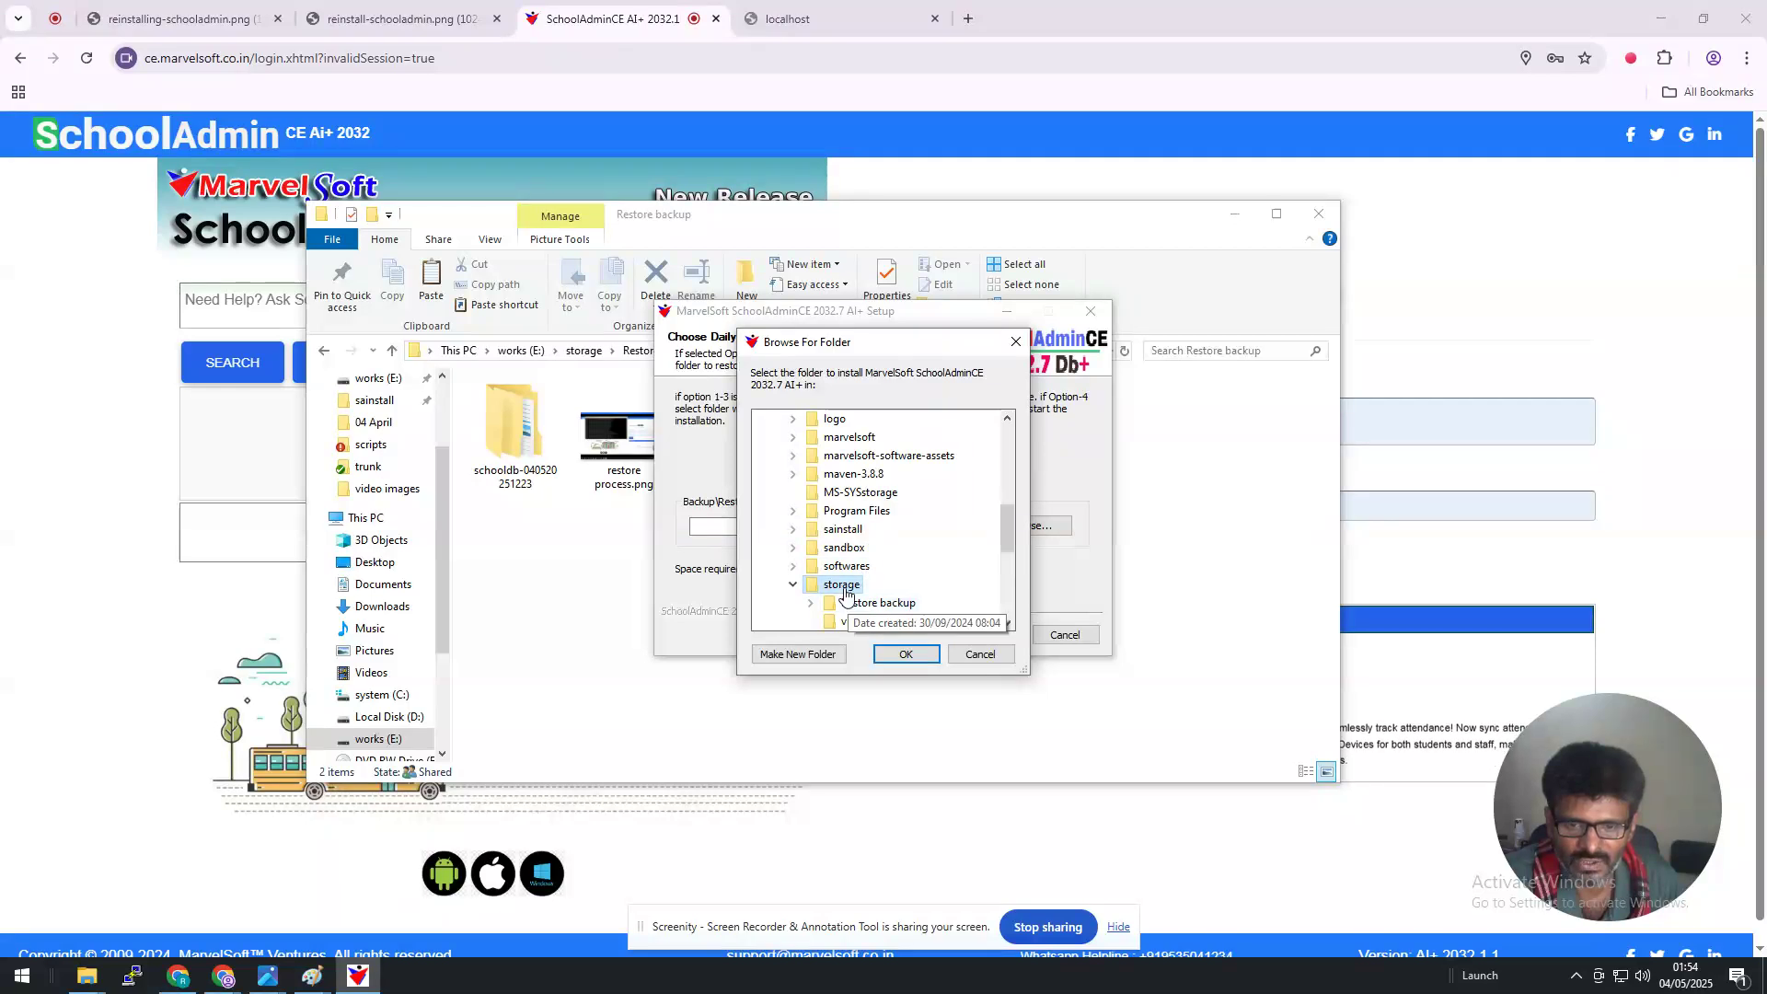
left_click(879, 604)
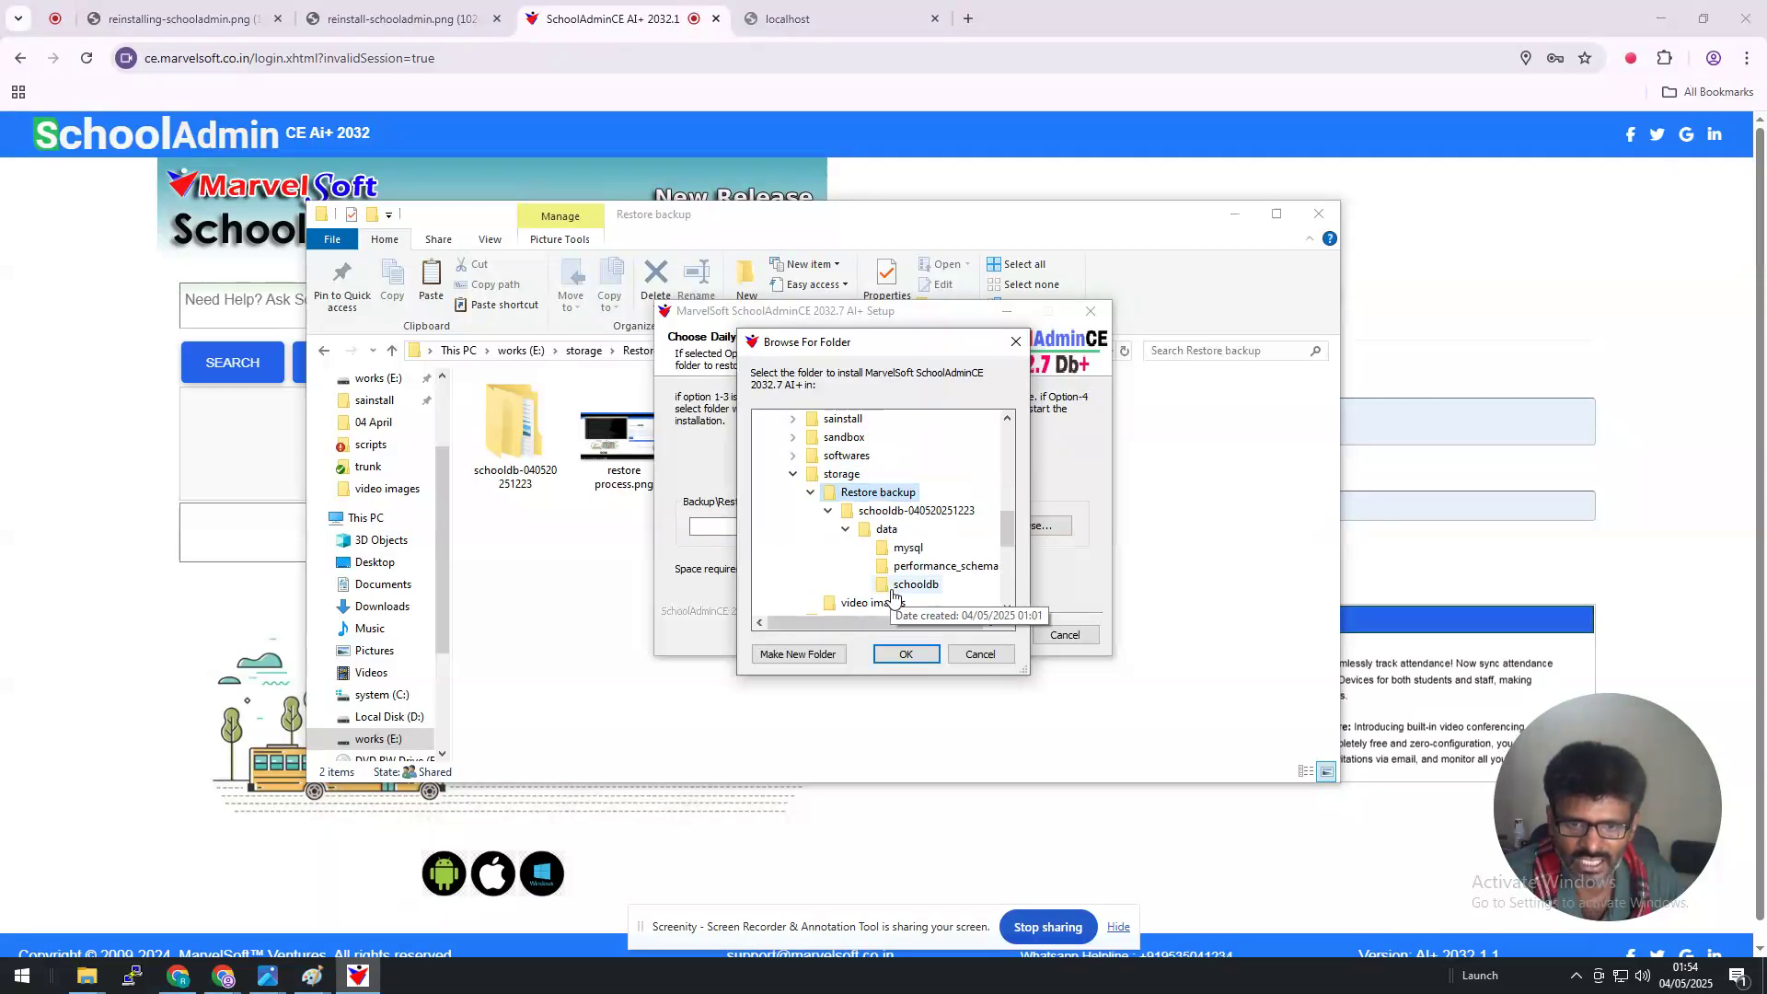
left_click(889, 530)
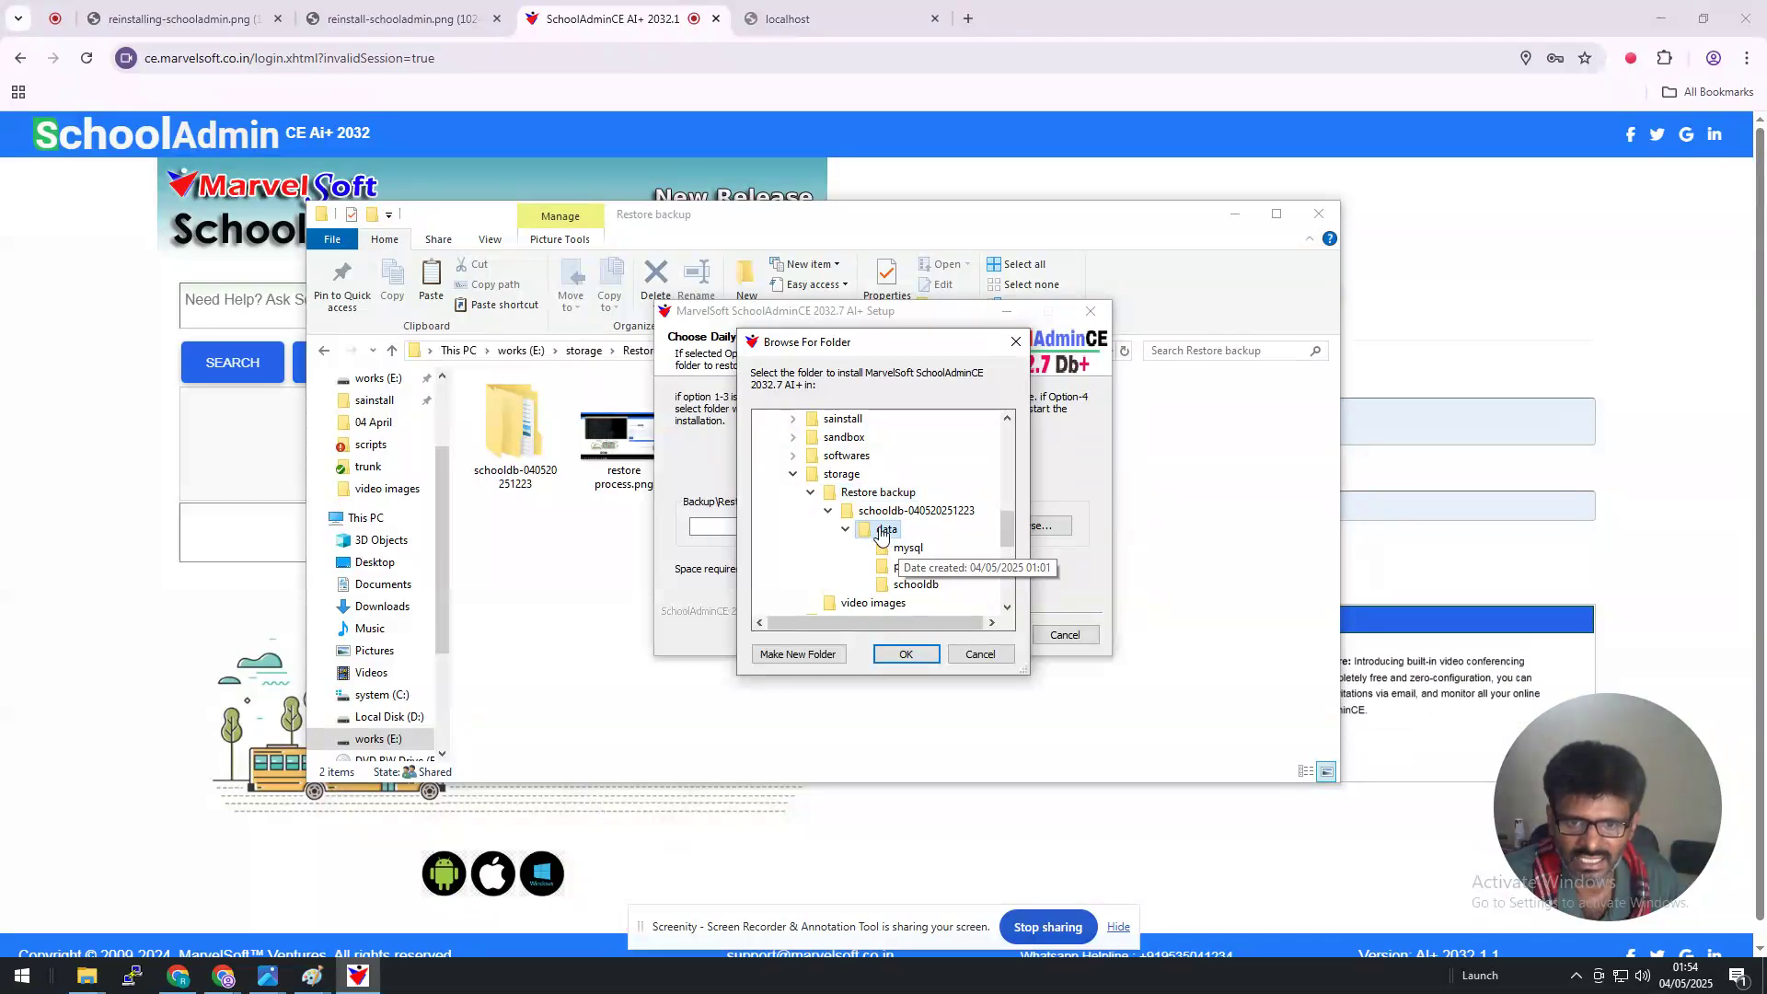
left_click(906, 653)
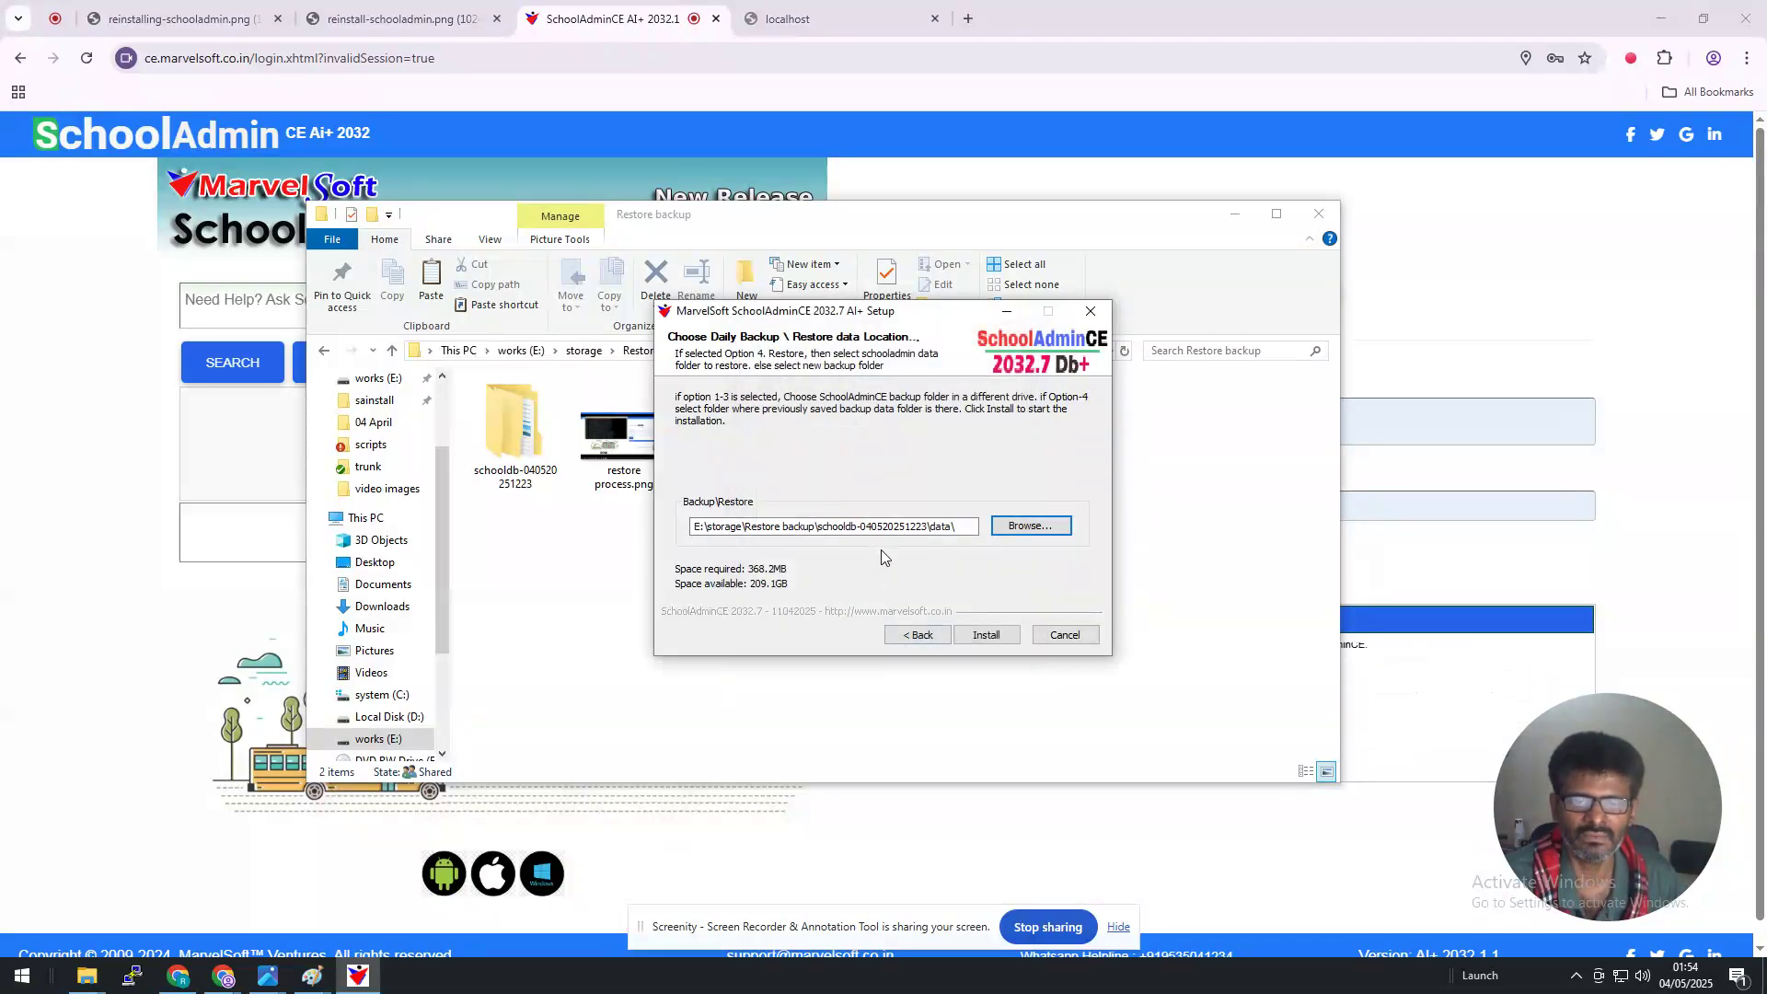
left_click(983, 637)
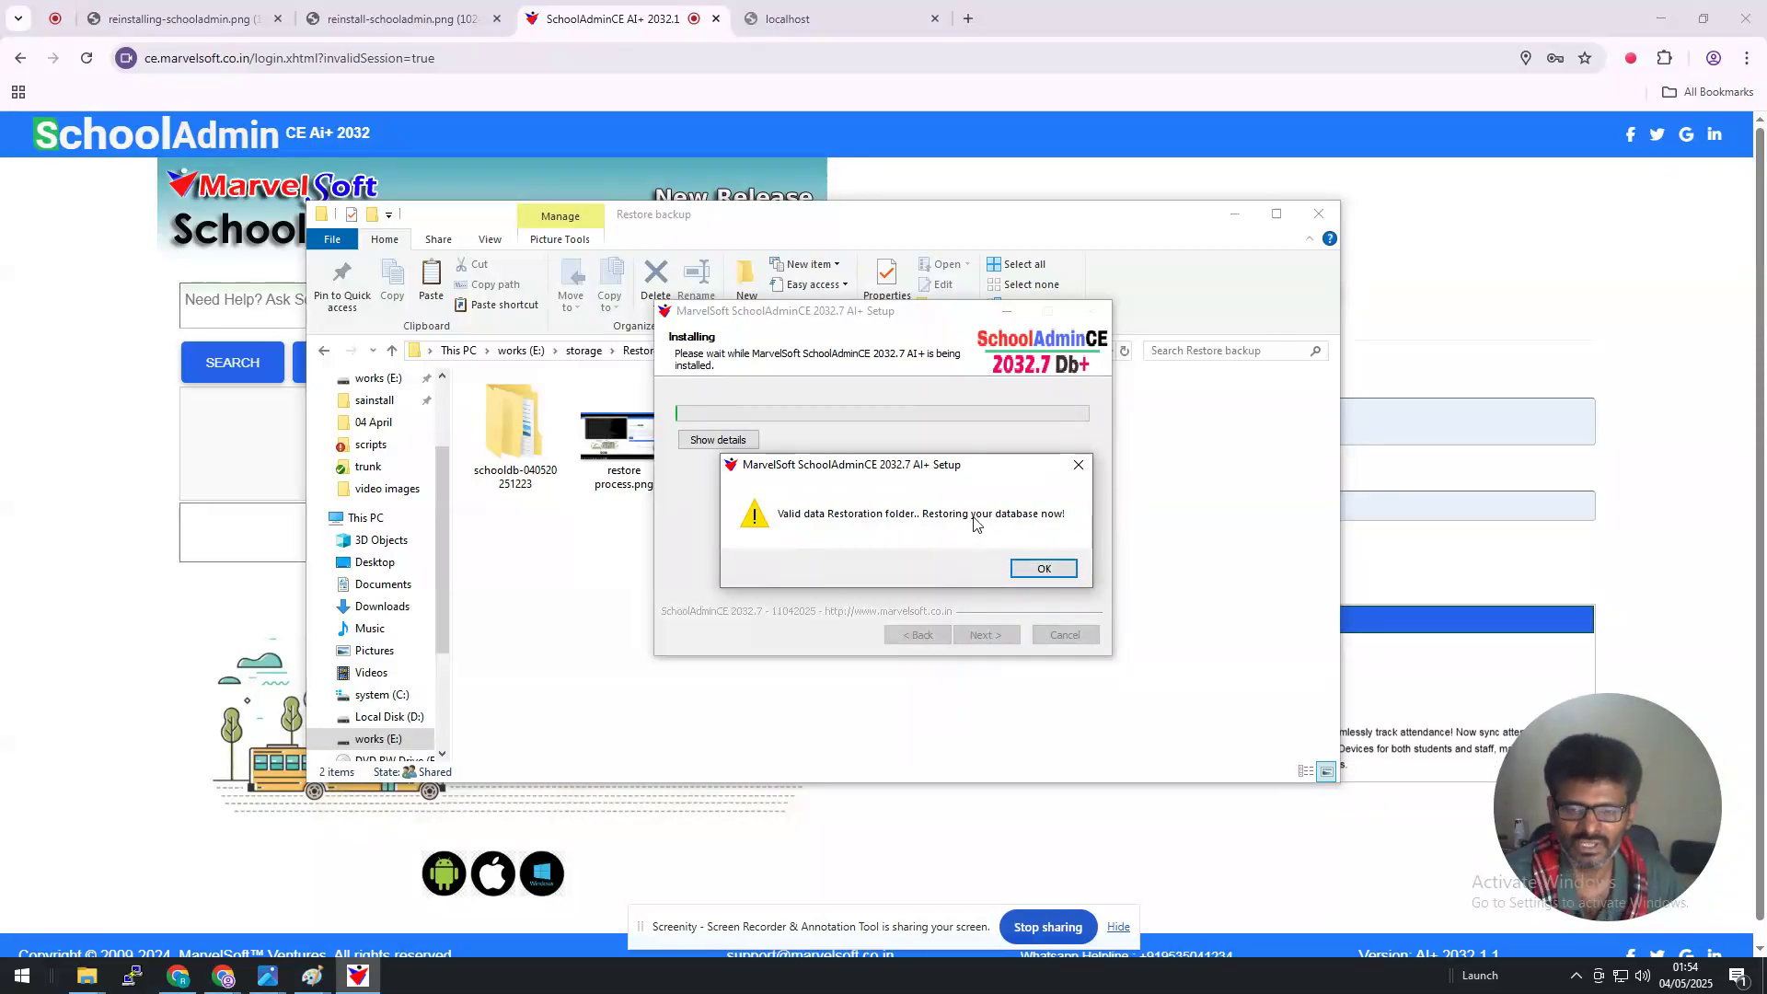
left_click(1042, 567)
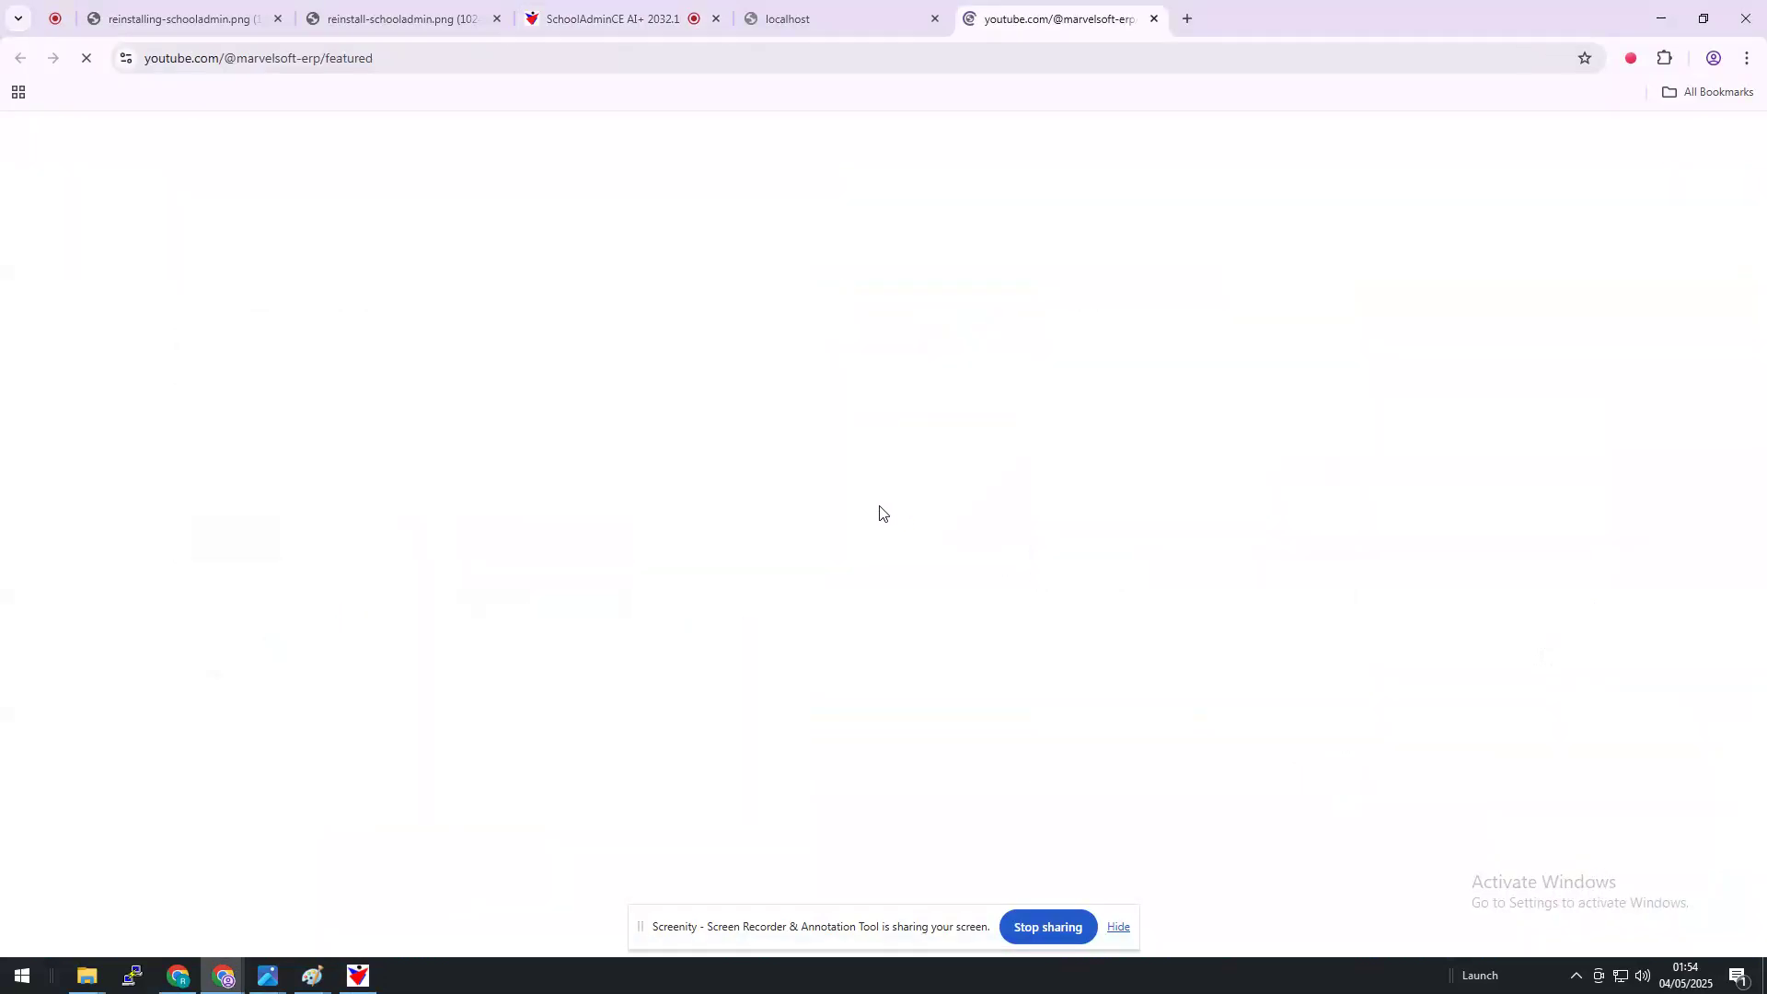
- Bring the running SchoolAdminCE setup window to the front, show its installation details and move it aside over the MarvelSoft YouTube channel page
left_click(640, 25)
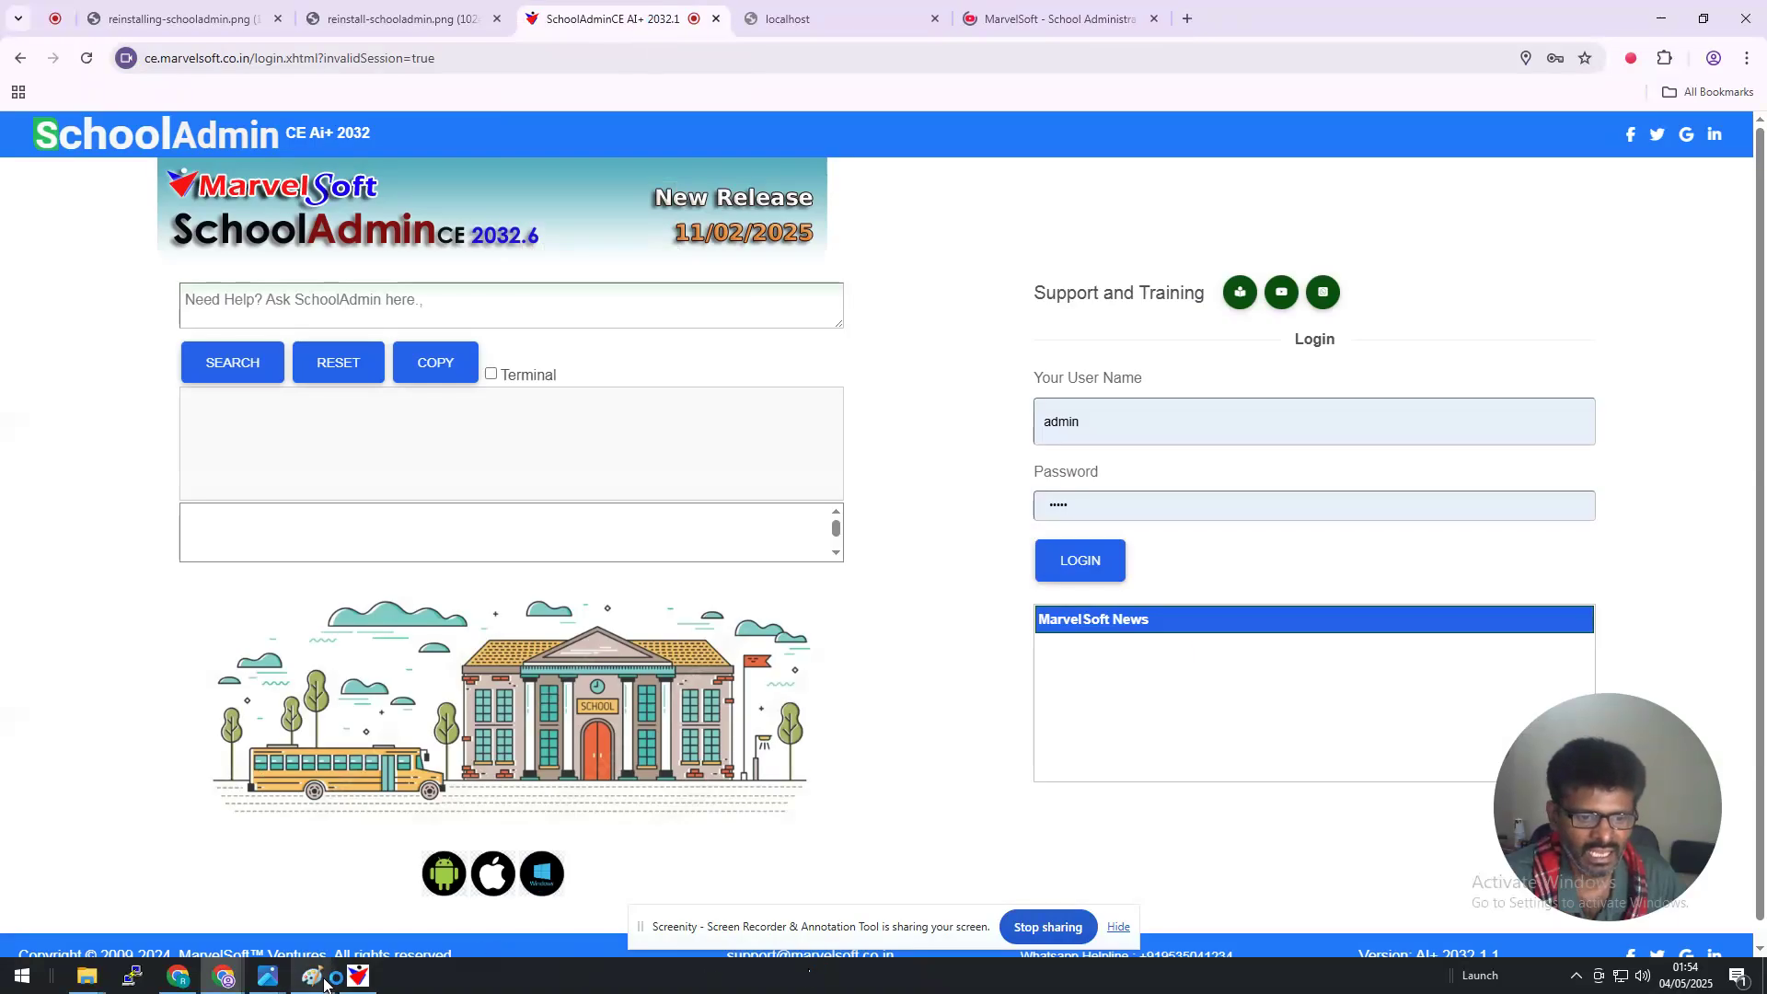
left_click(355, 979)
left_click(1058, 19)
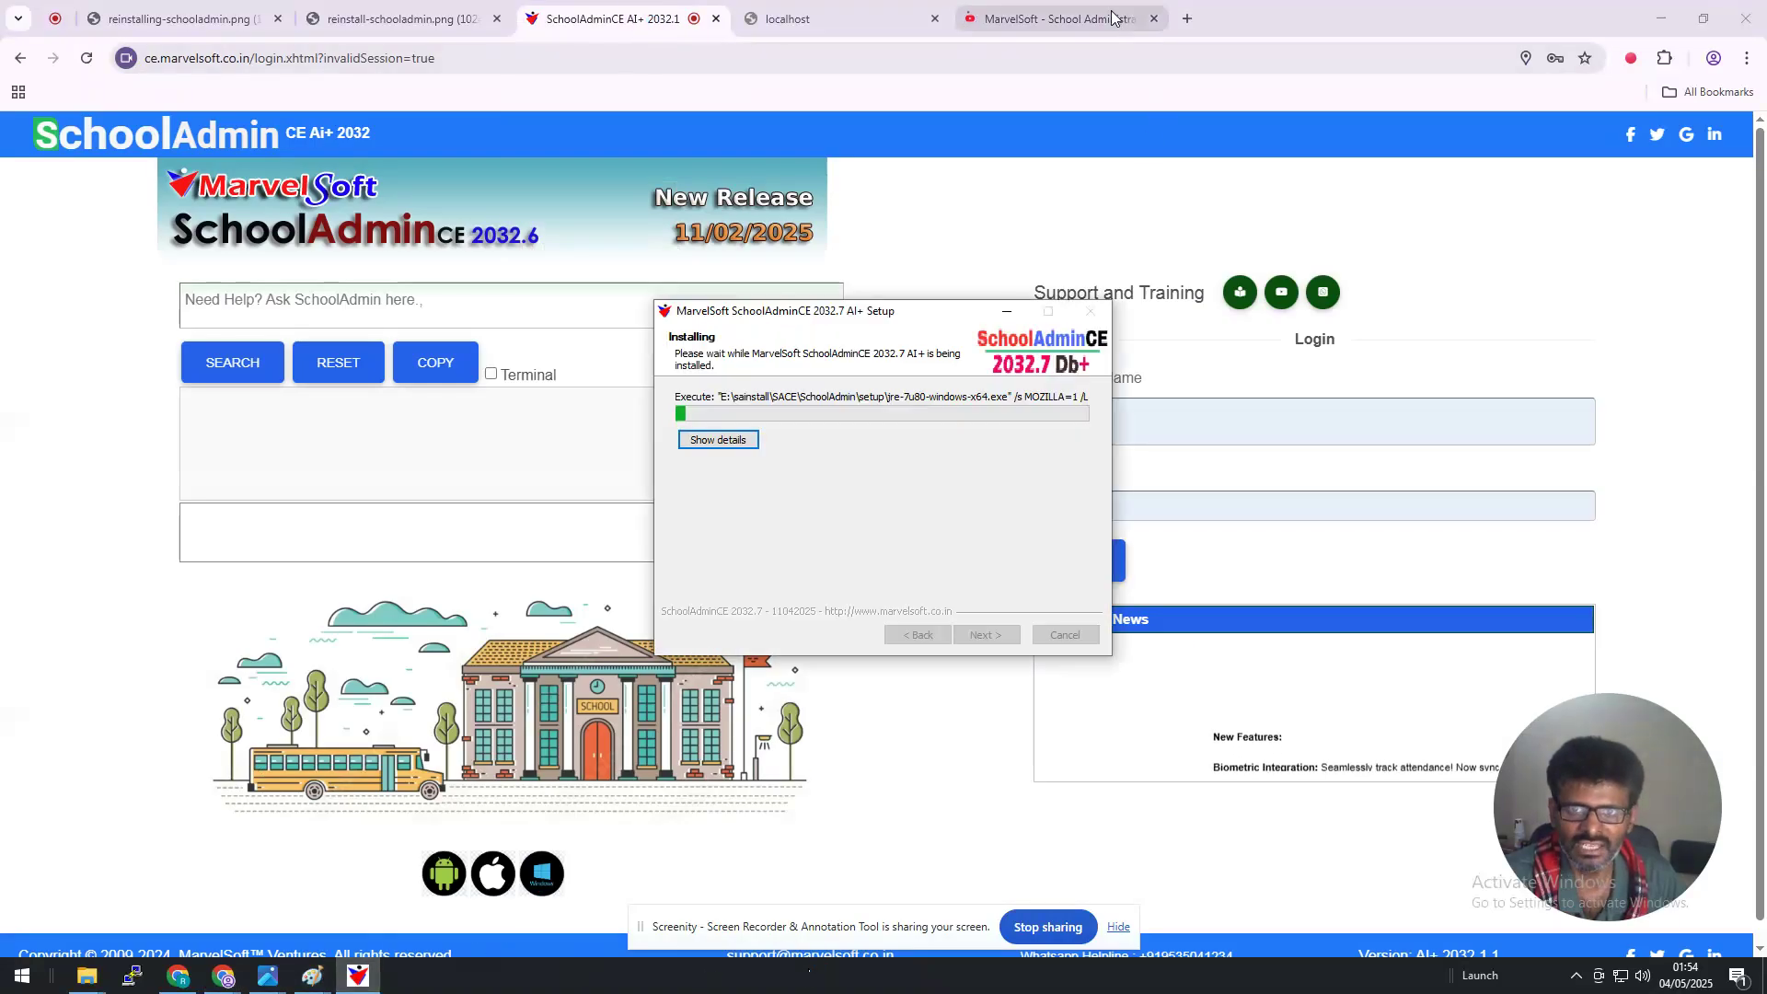
left_click(367, 985)
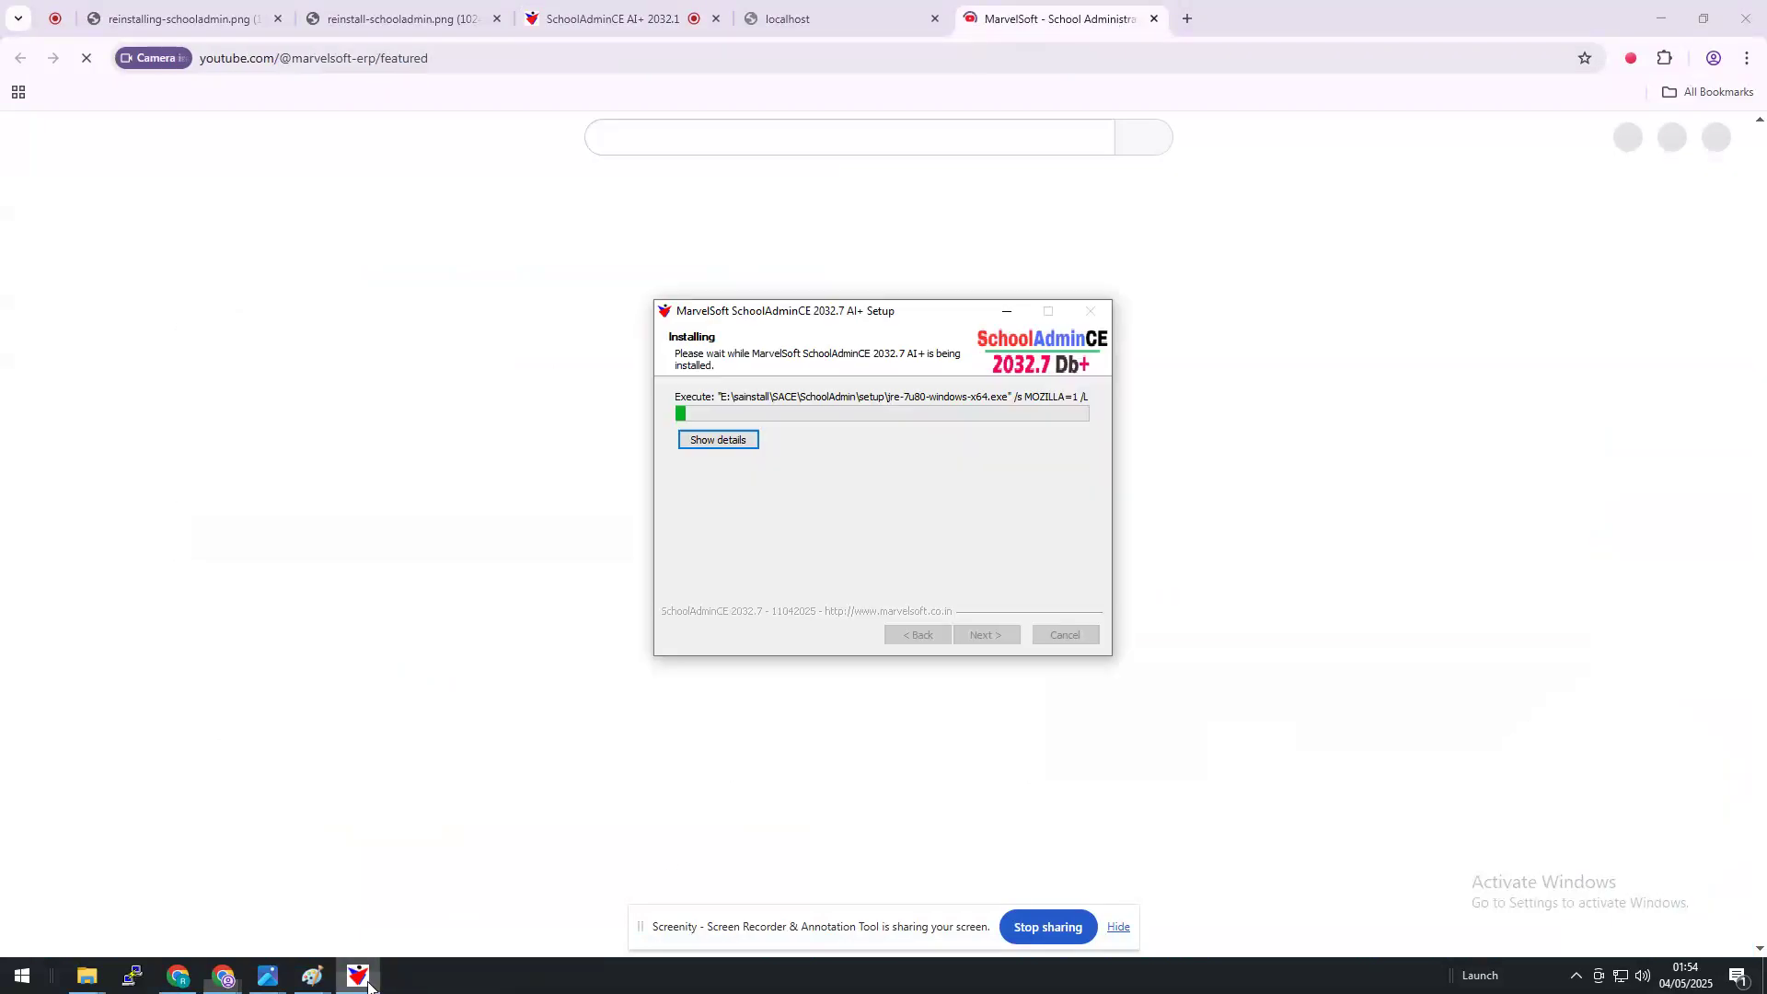
left_click(718, 440)
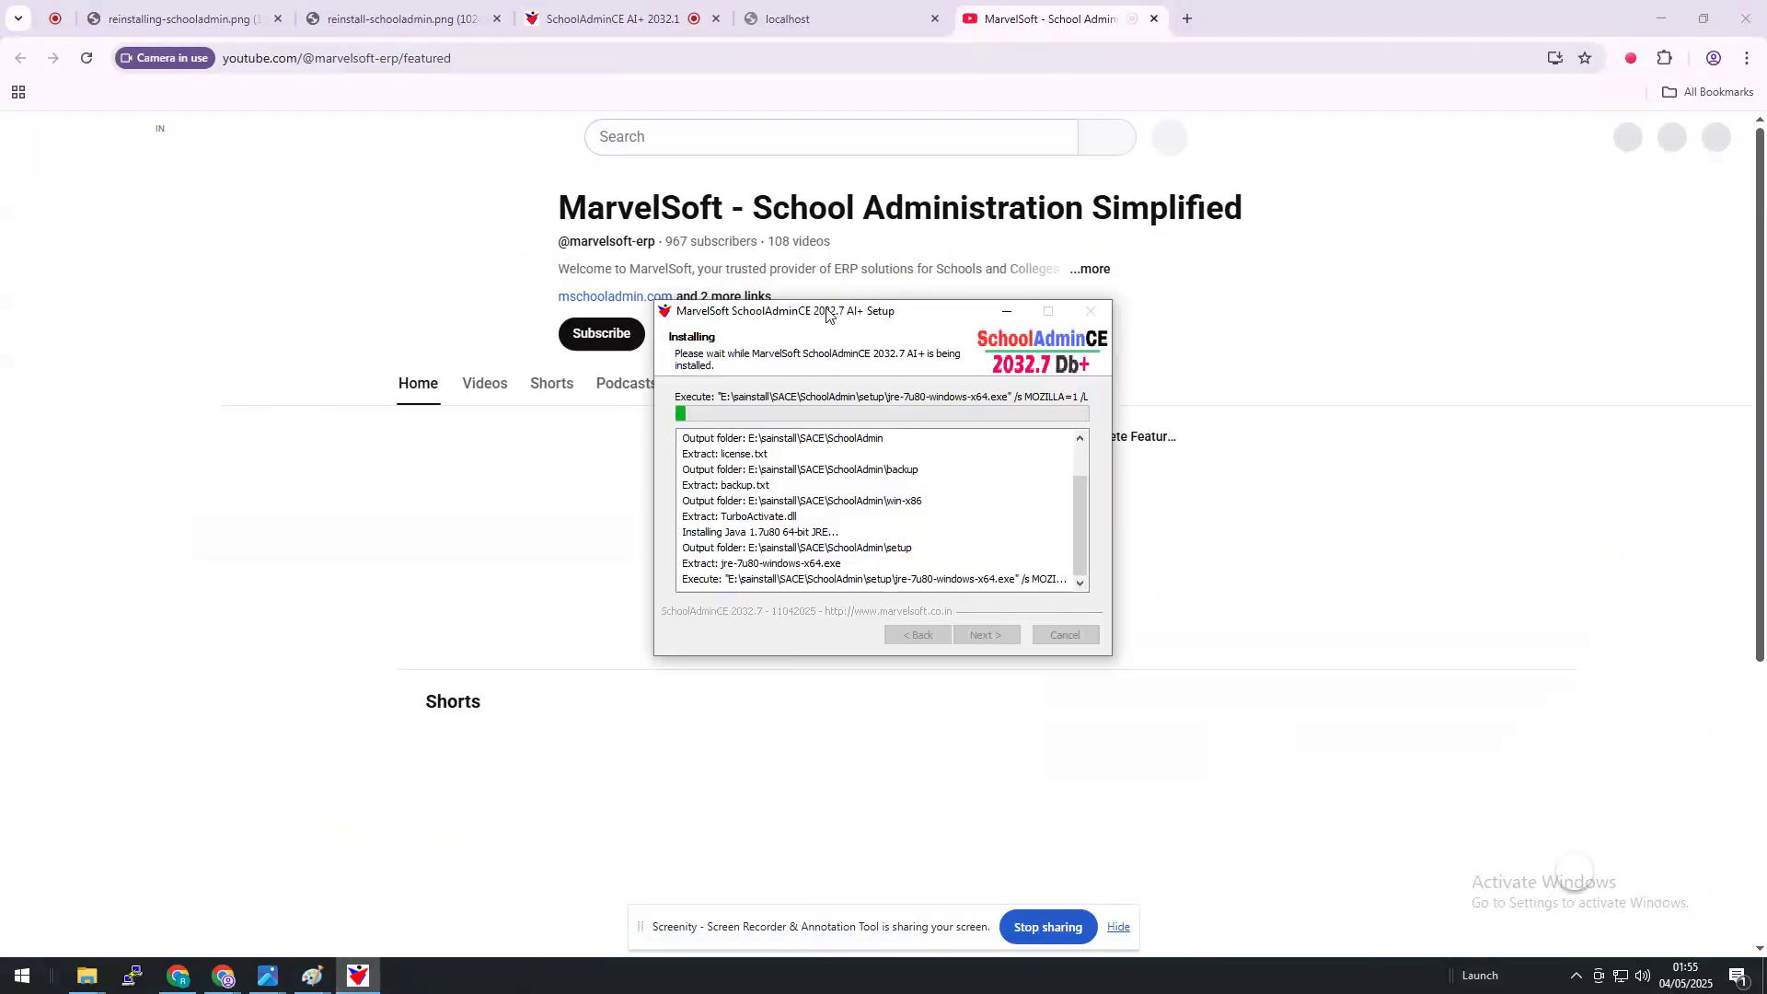
left_click_drag(842, 315, 1100, 312)
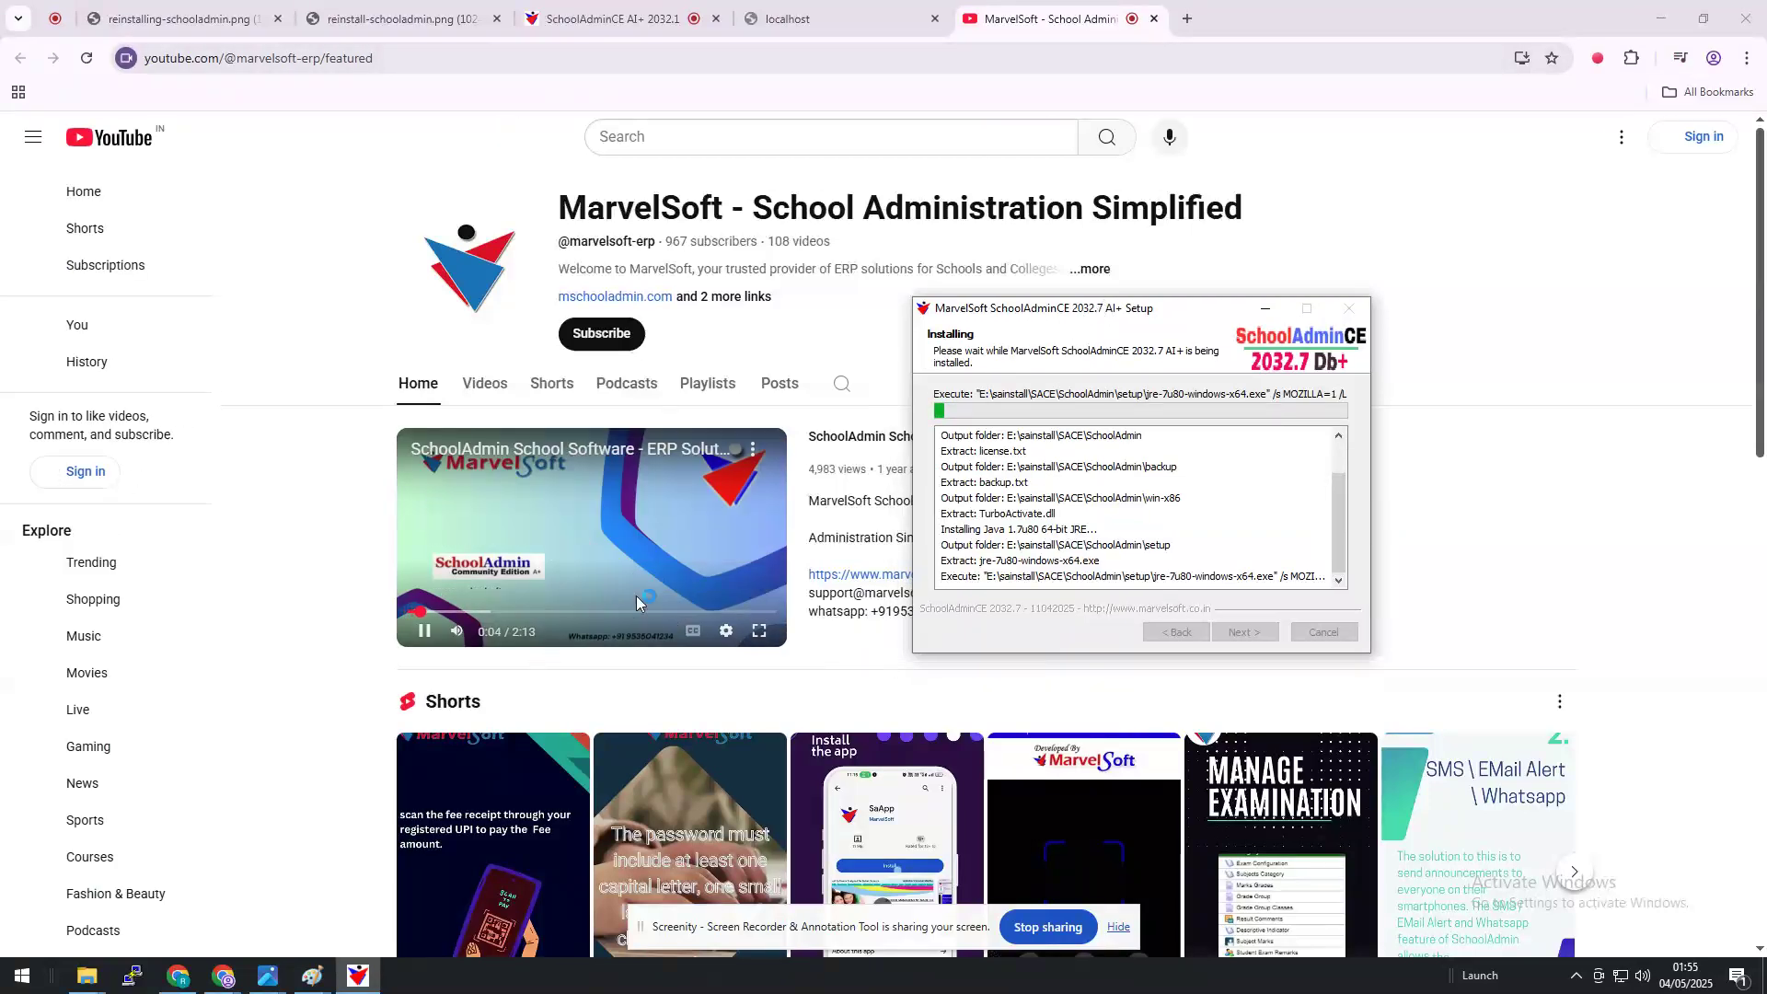
- View the SchoolAdmin features video full screen briefly, and return to the SchoolAdmin login page with the setup progress in front
left_click(759, 631)
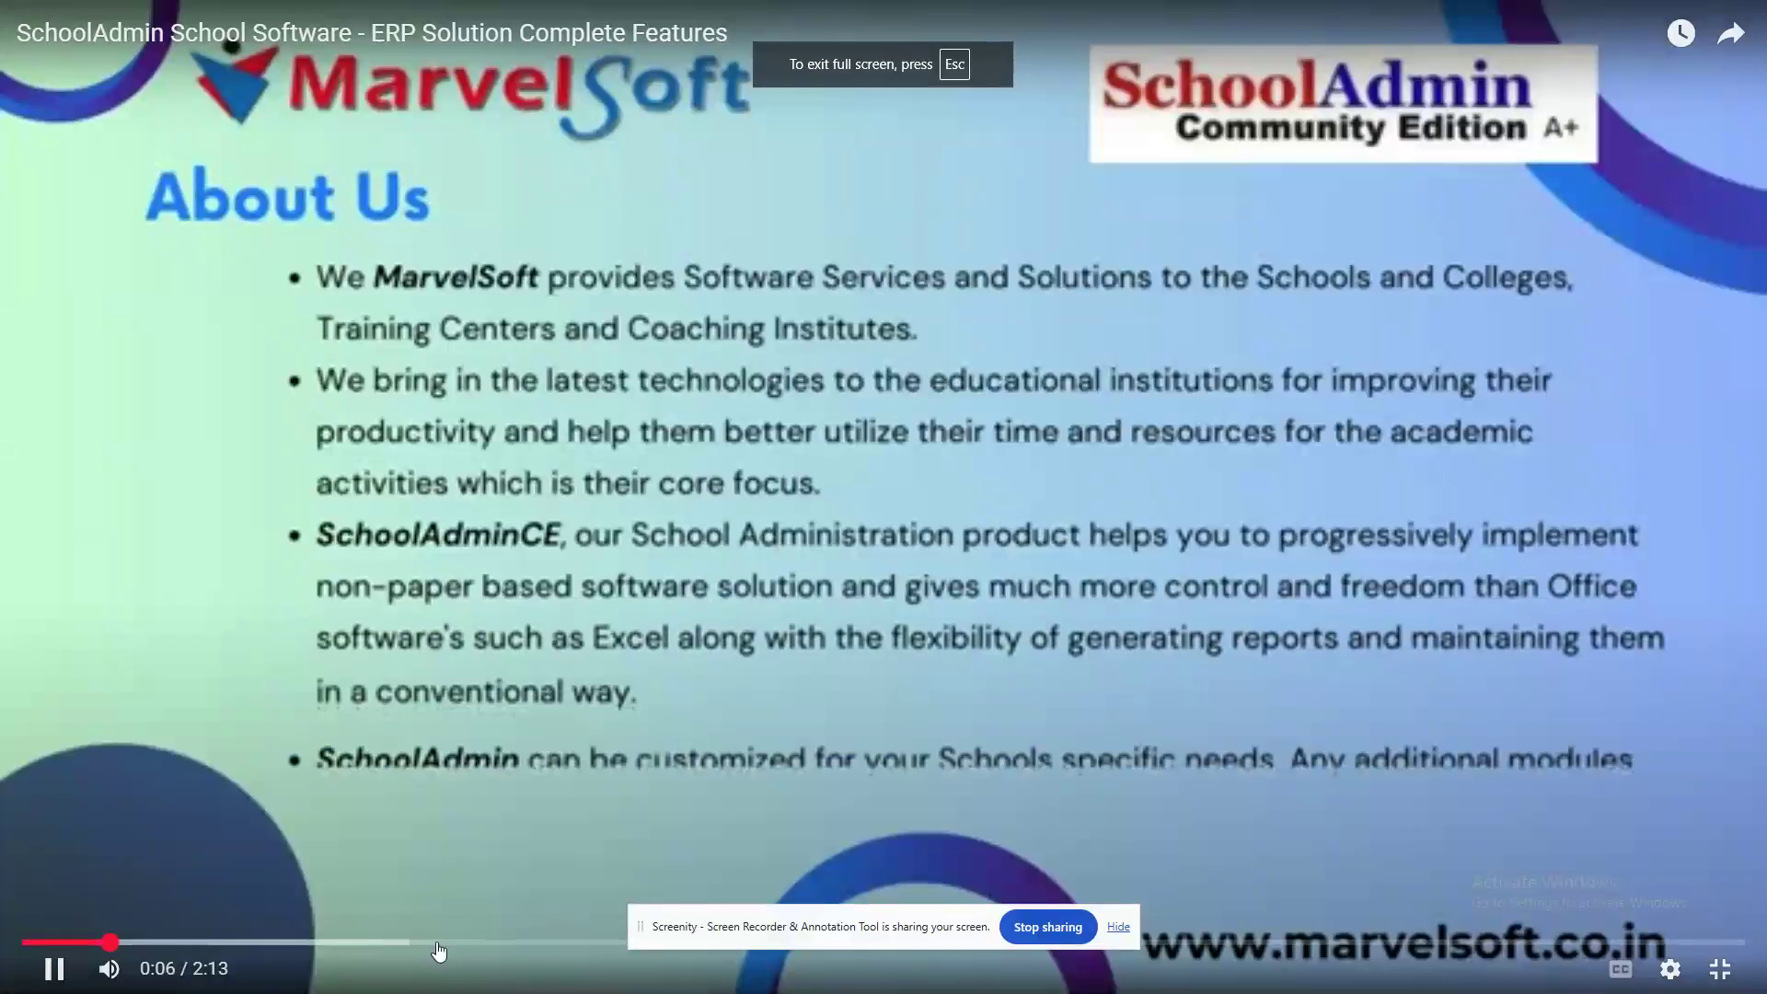
left_click(1720, 972)
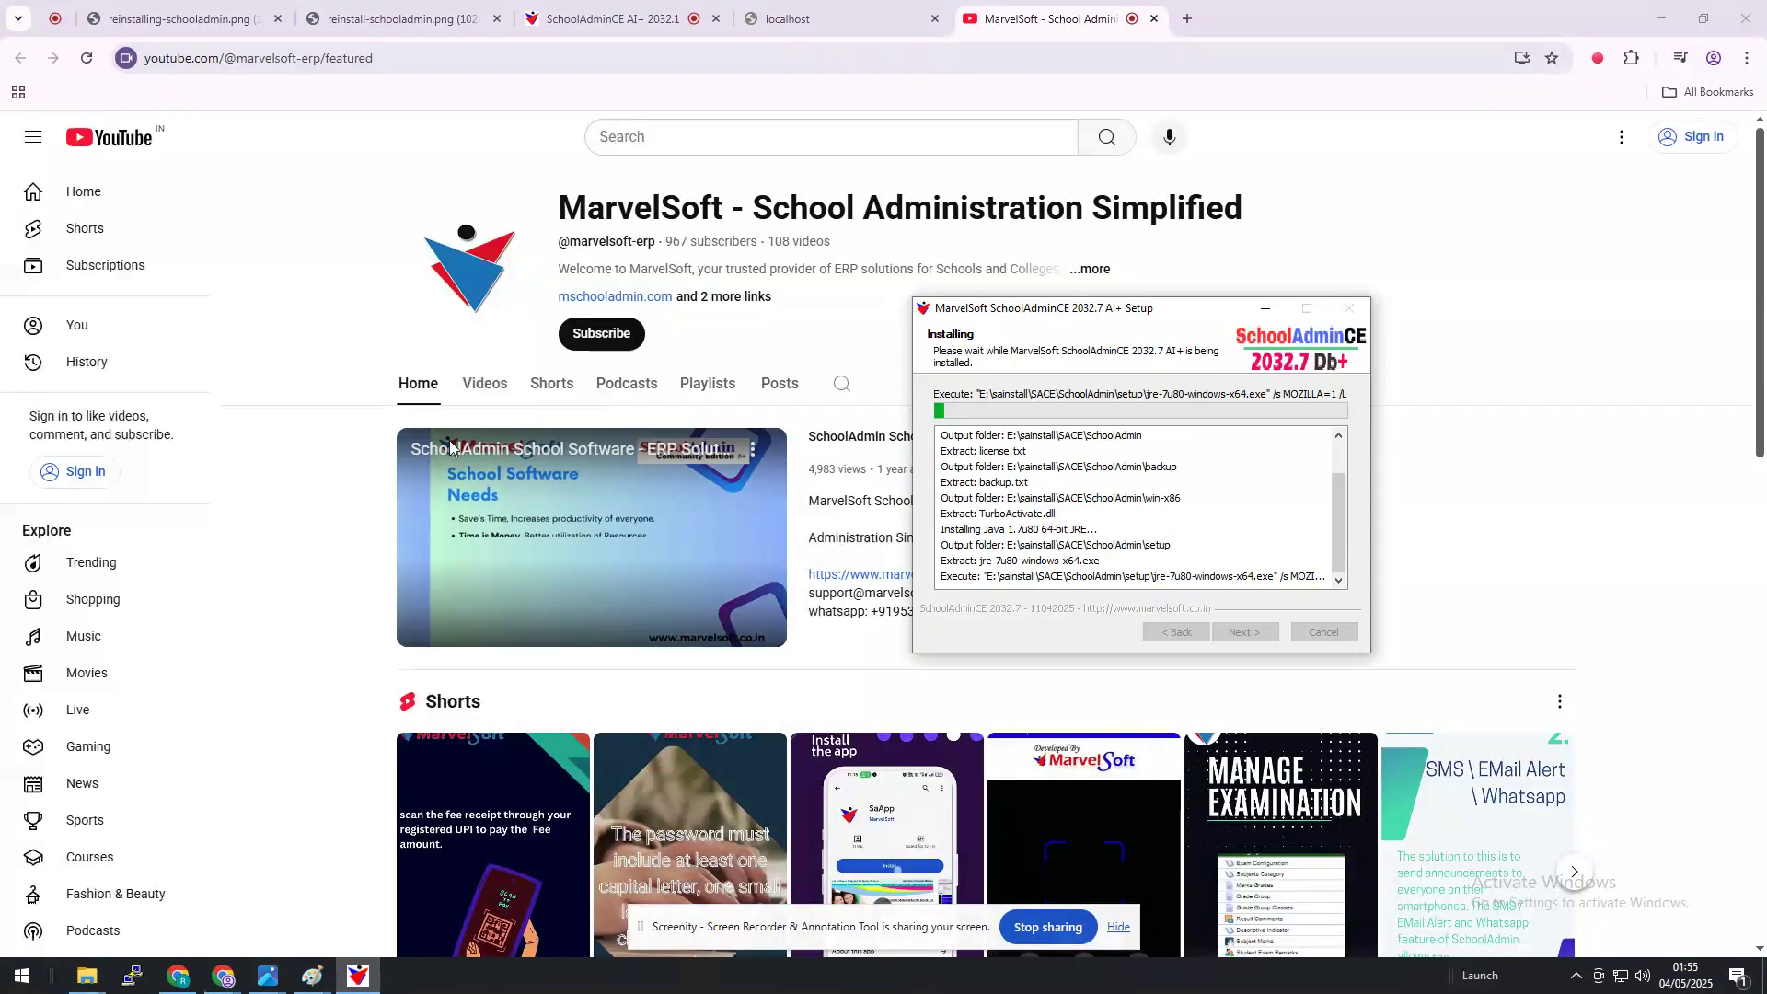
left_click(600, 25)
left_click(357, 976)
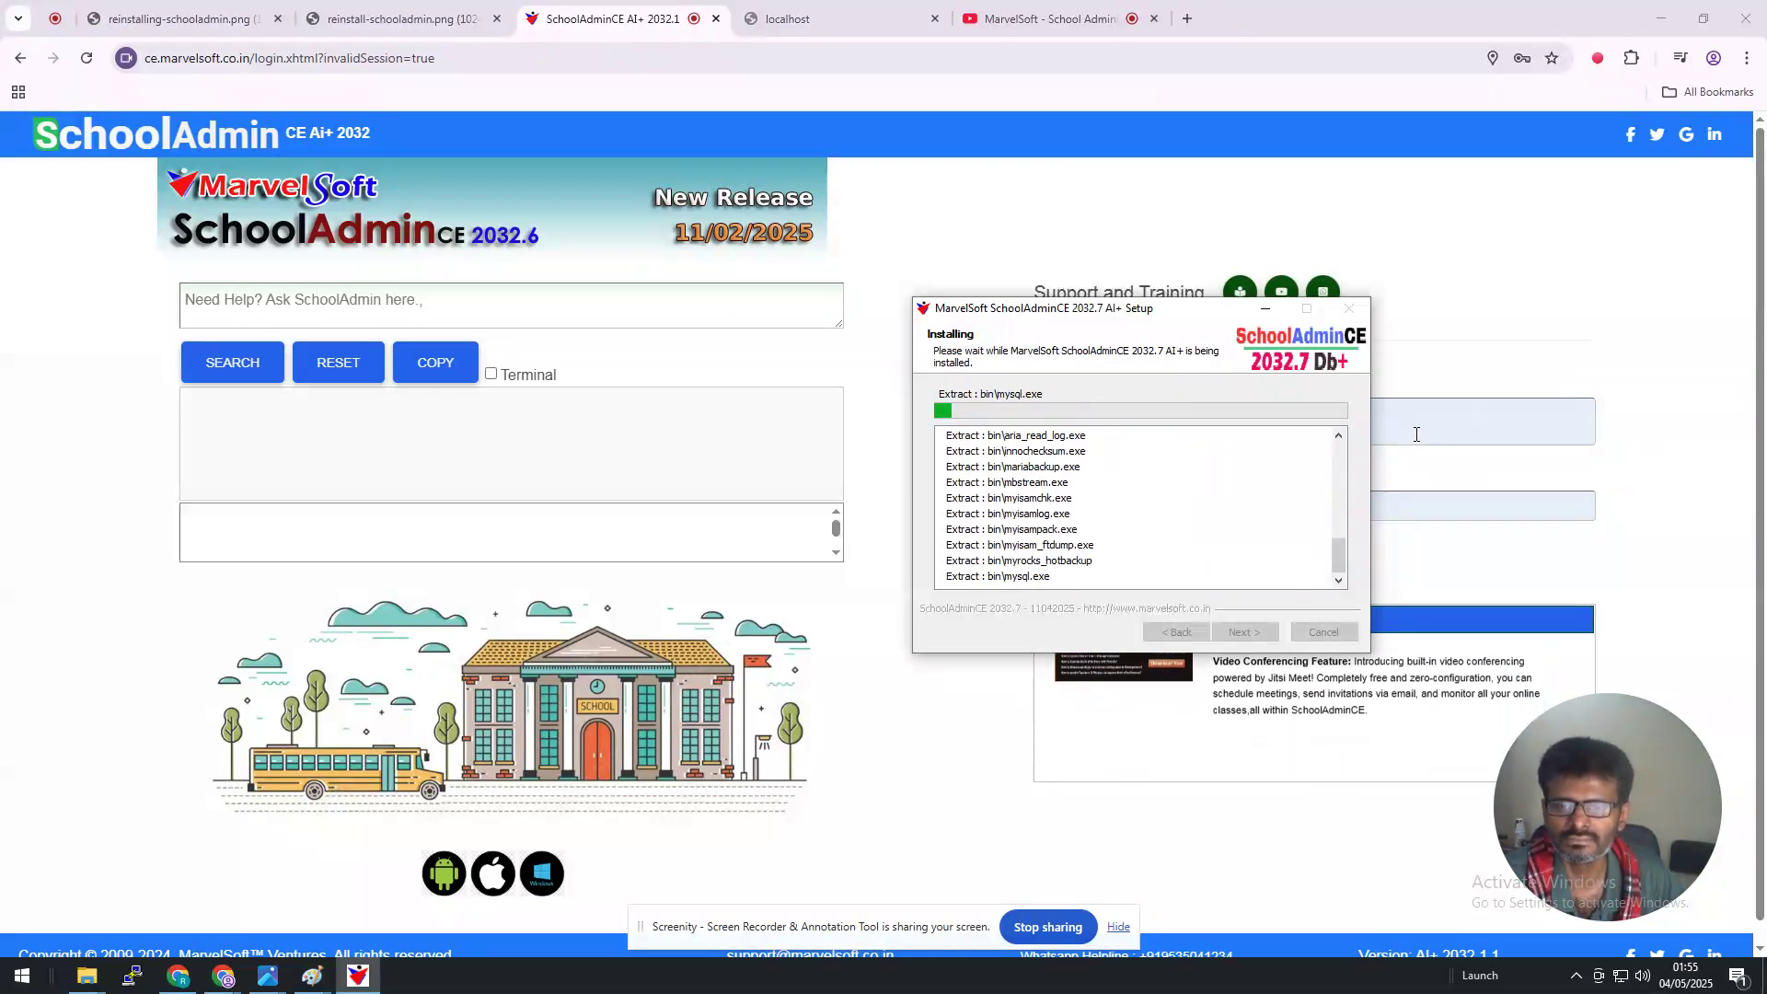
- Show the SchoolAdmin features video full screen and place the running setup window over it, moved out of the way
left_click(993, 18)
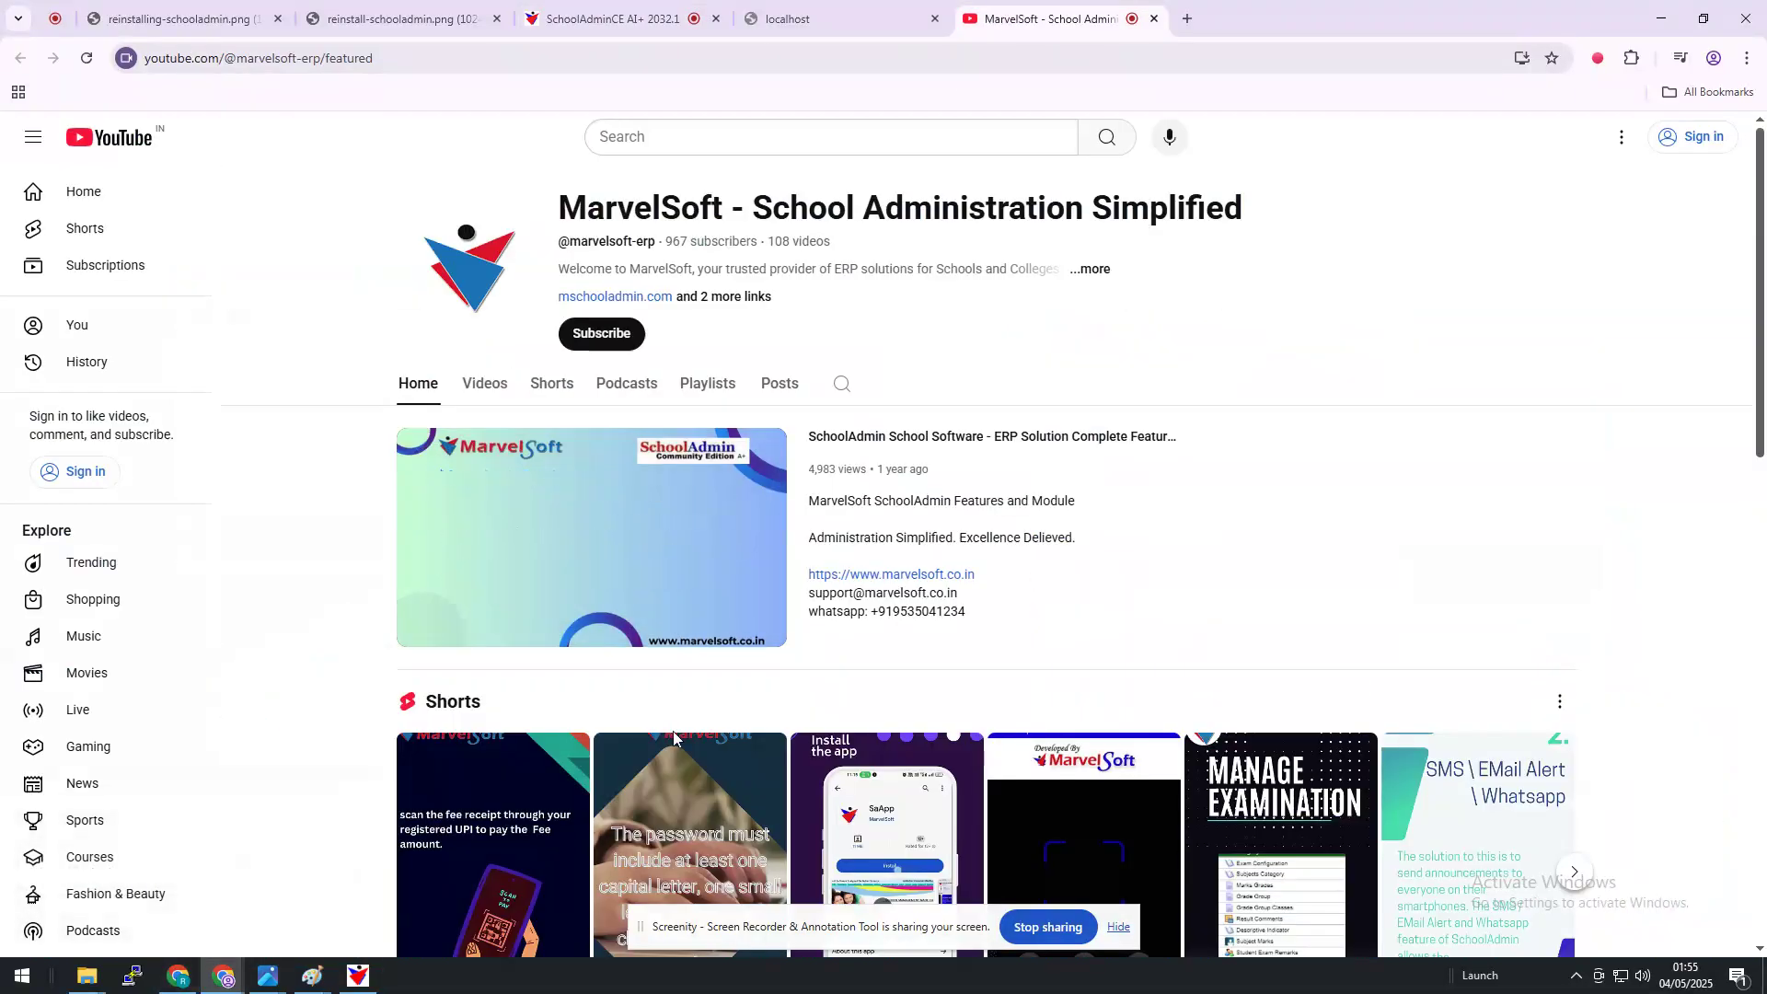
left_click(762, 633)
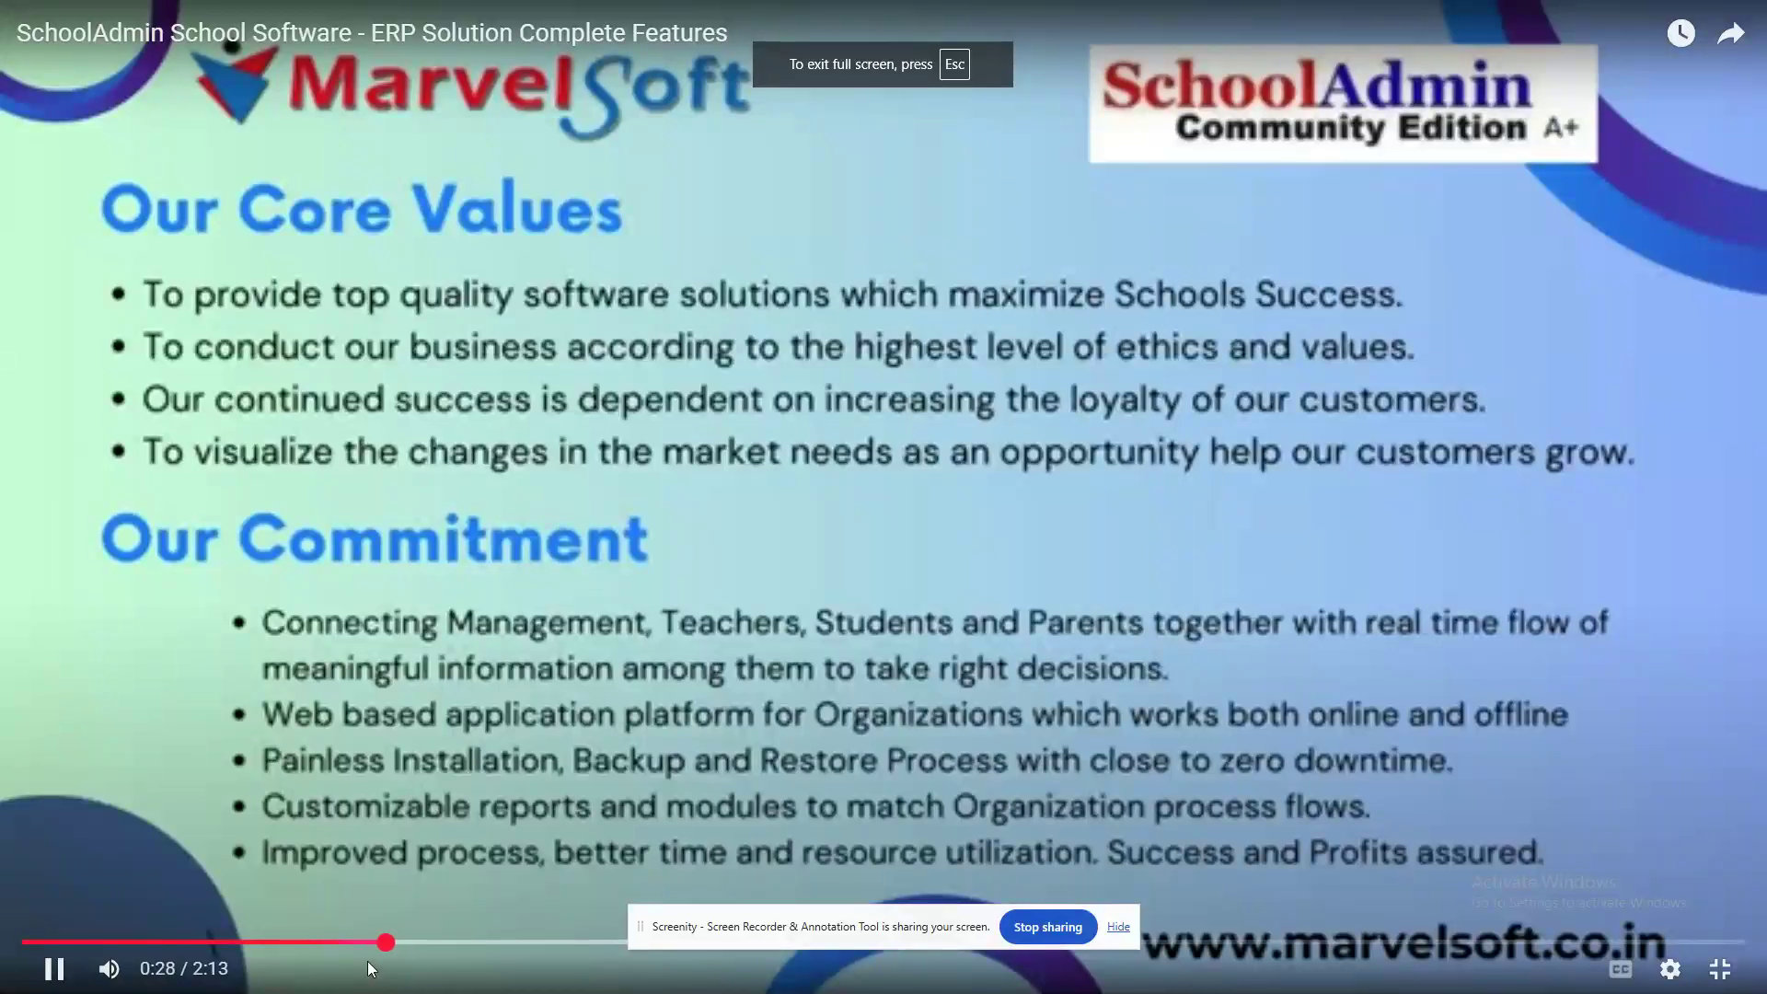
key("alt+Tab")
key("alt+Tab")
key("alt+Tab")
key("alt+Tab")
key("alt+Tab")
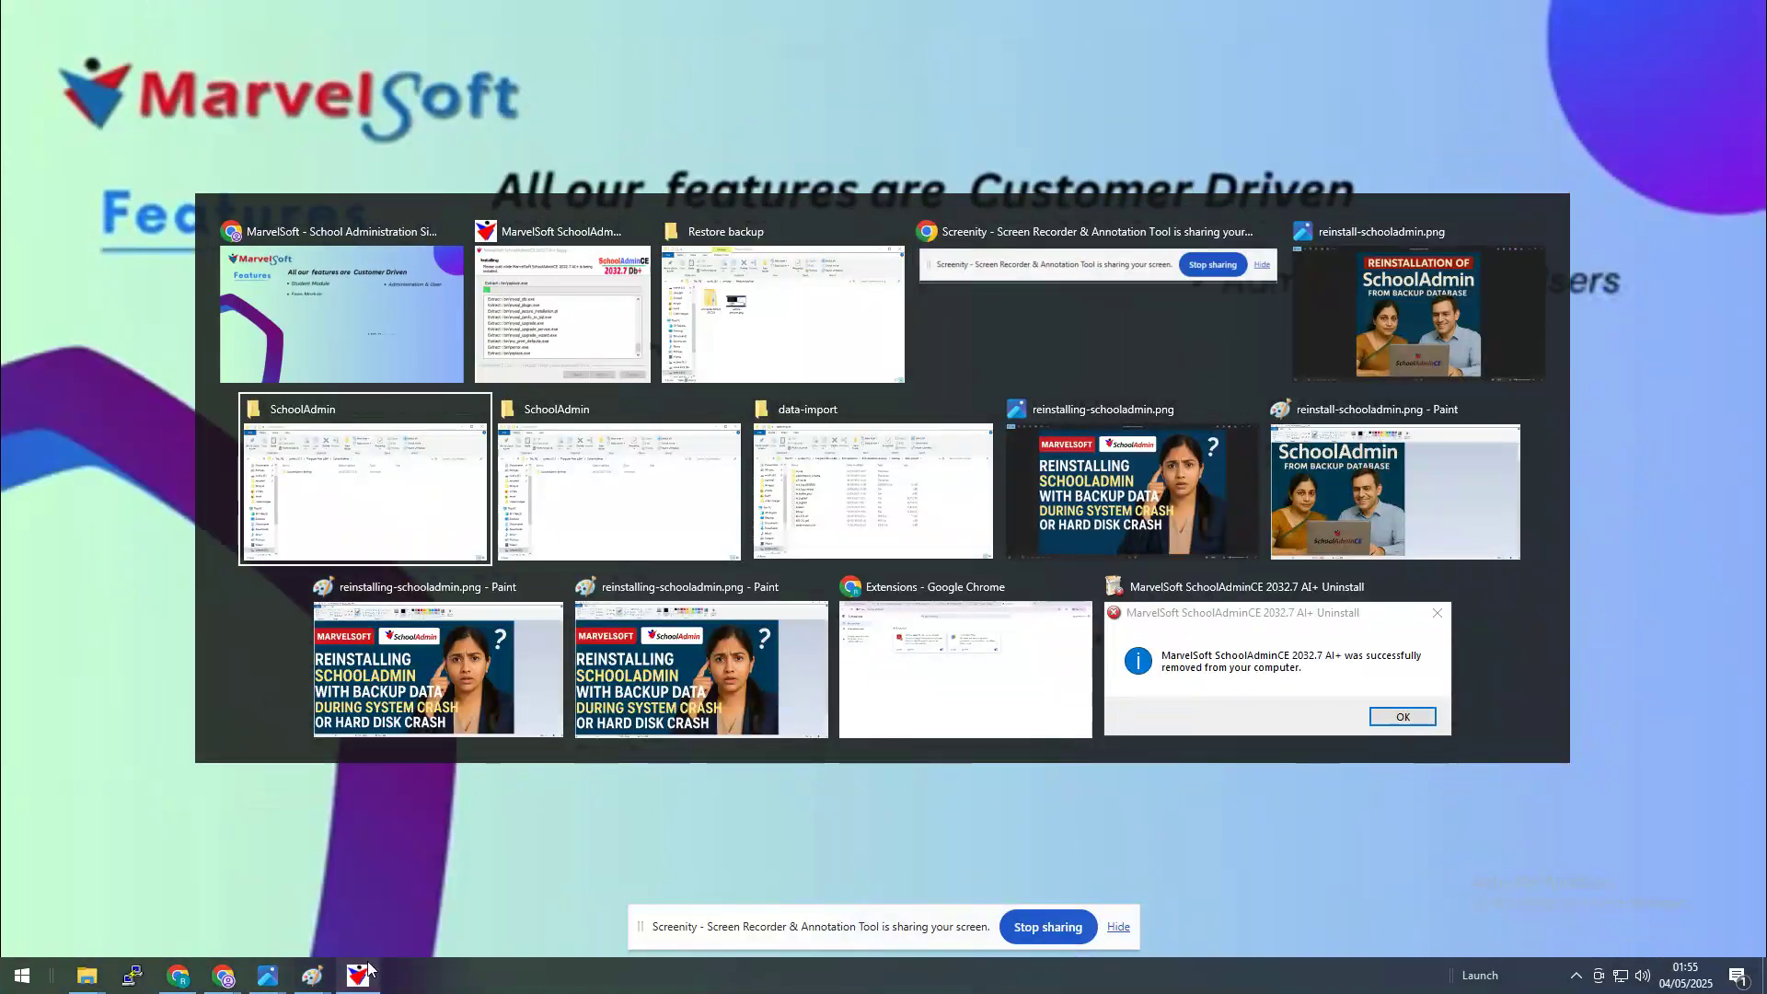
key("alt+Tab")
key("alt+Tab")
key("alt+Tab")
key("alt+Tab")
key("alt+Tab")
key("alt+Tab")
key("alt+Tab")
key("alt+Tab")
key("alt+Tab")
key("alt+Tab")
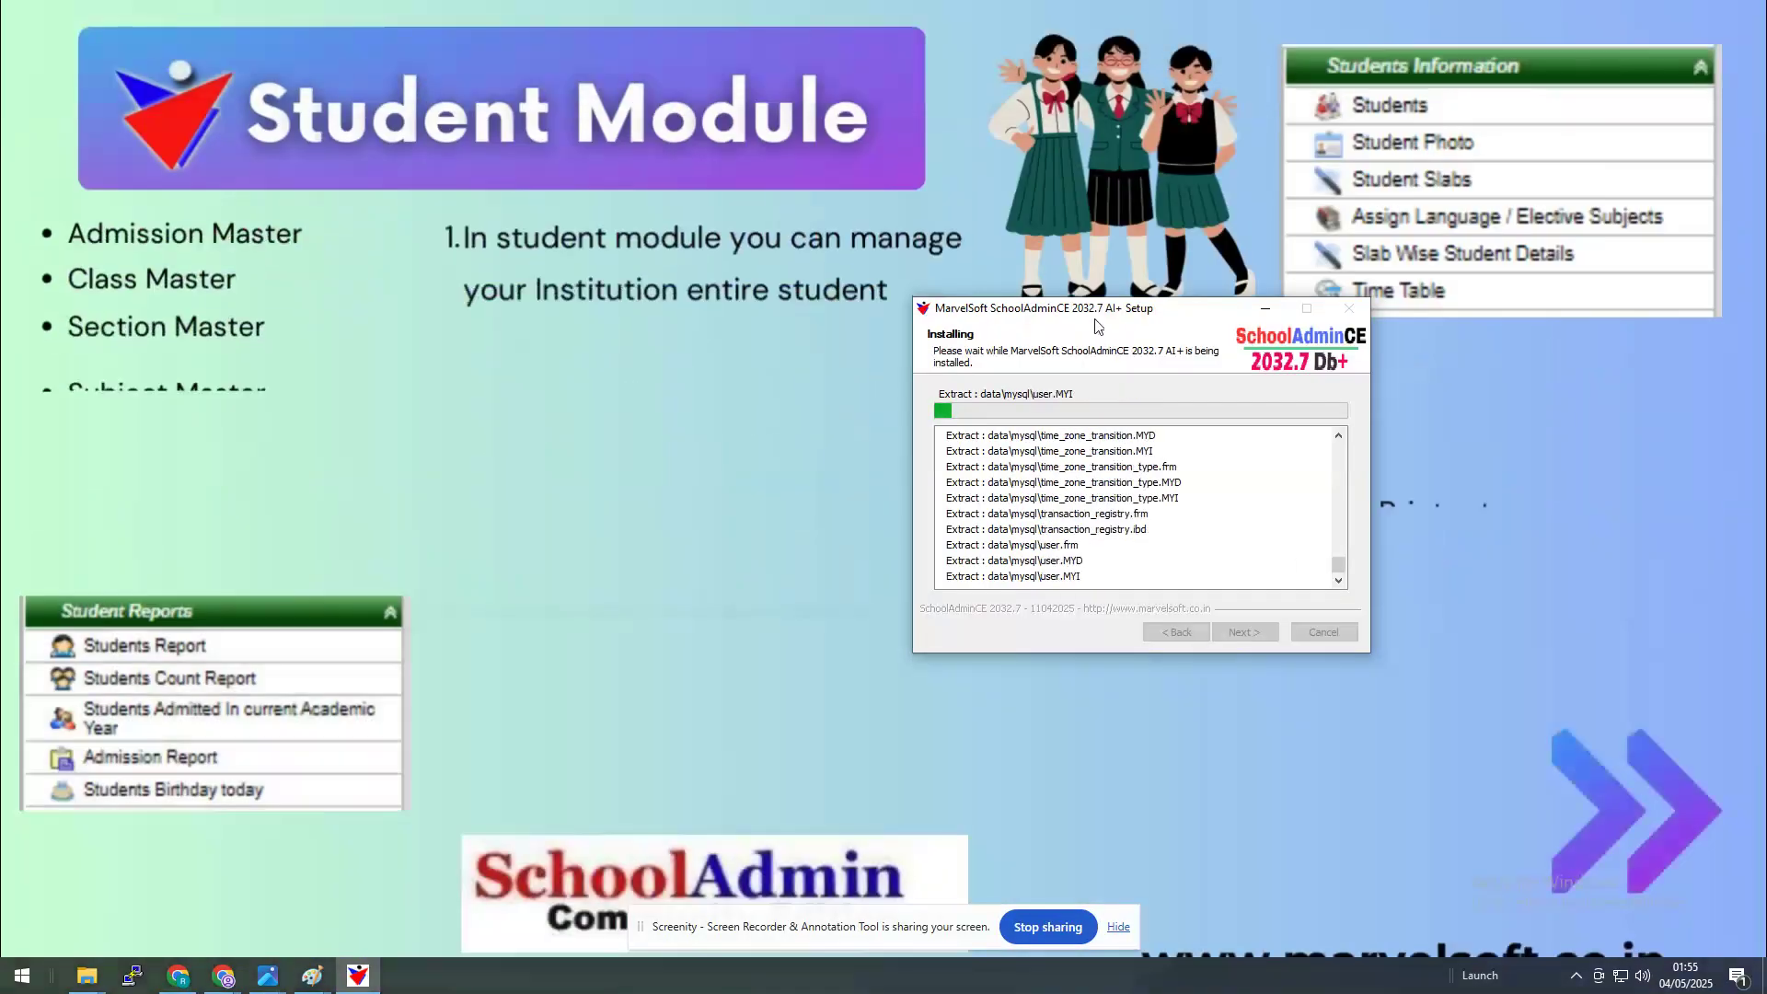
left_click_drag(1102, 320, 251, 544)
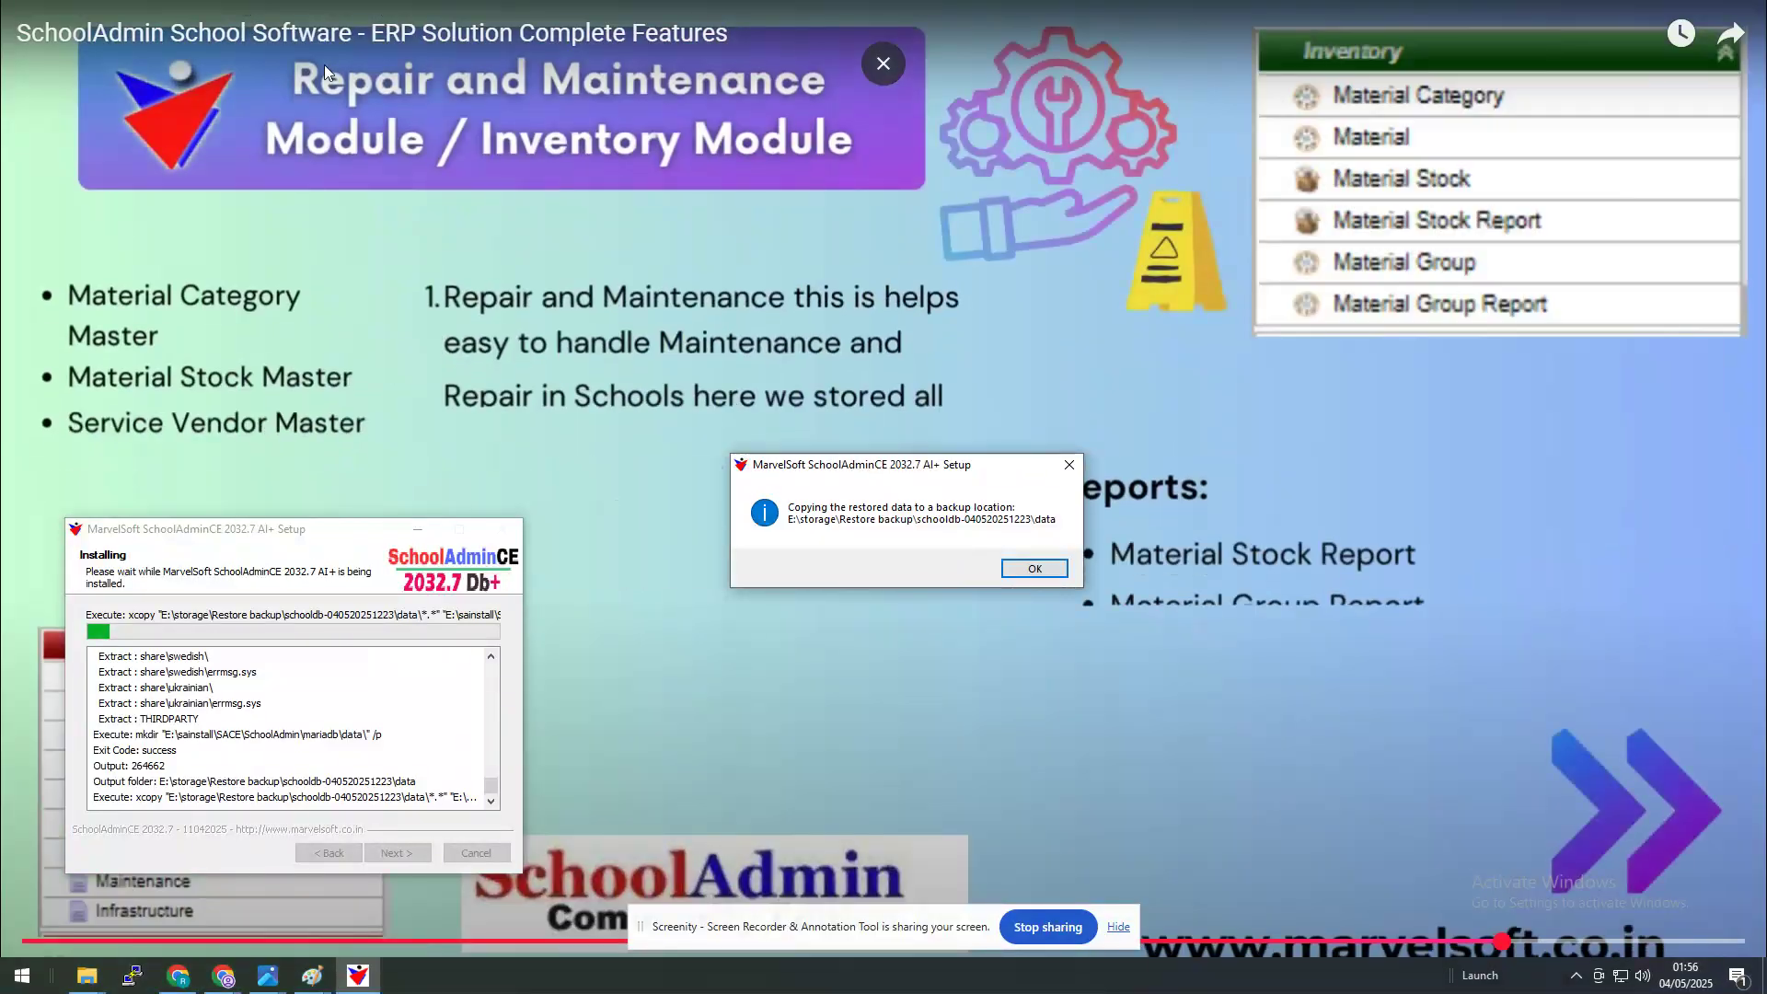
- Acknowledge the setup message about copying the restored data, and leave the full-screen video for the SchoolAdmin login page
key("Return")
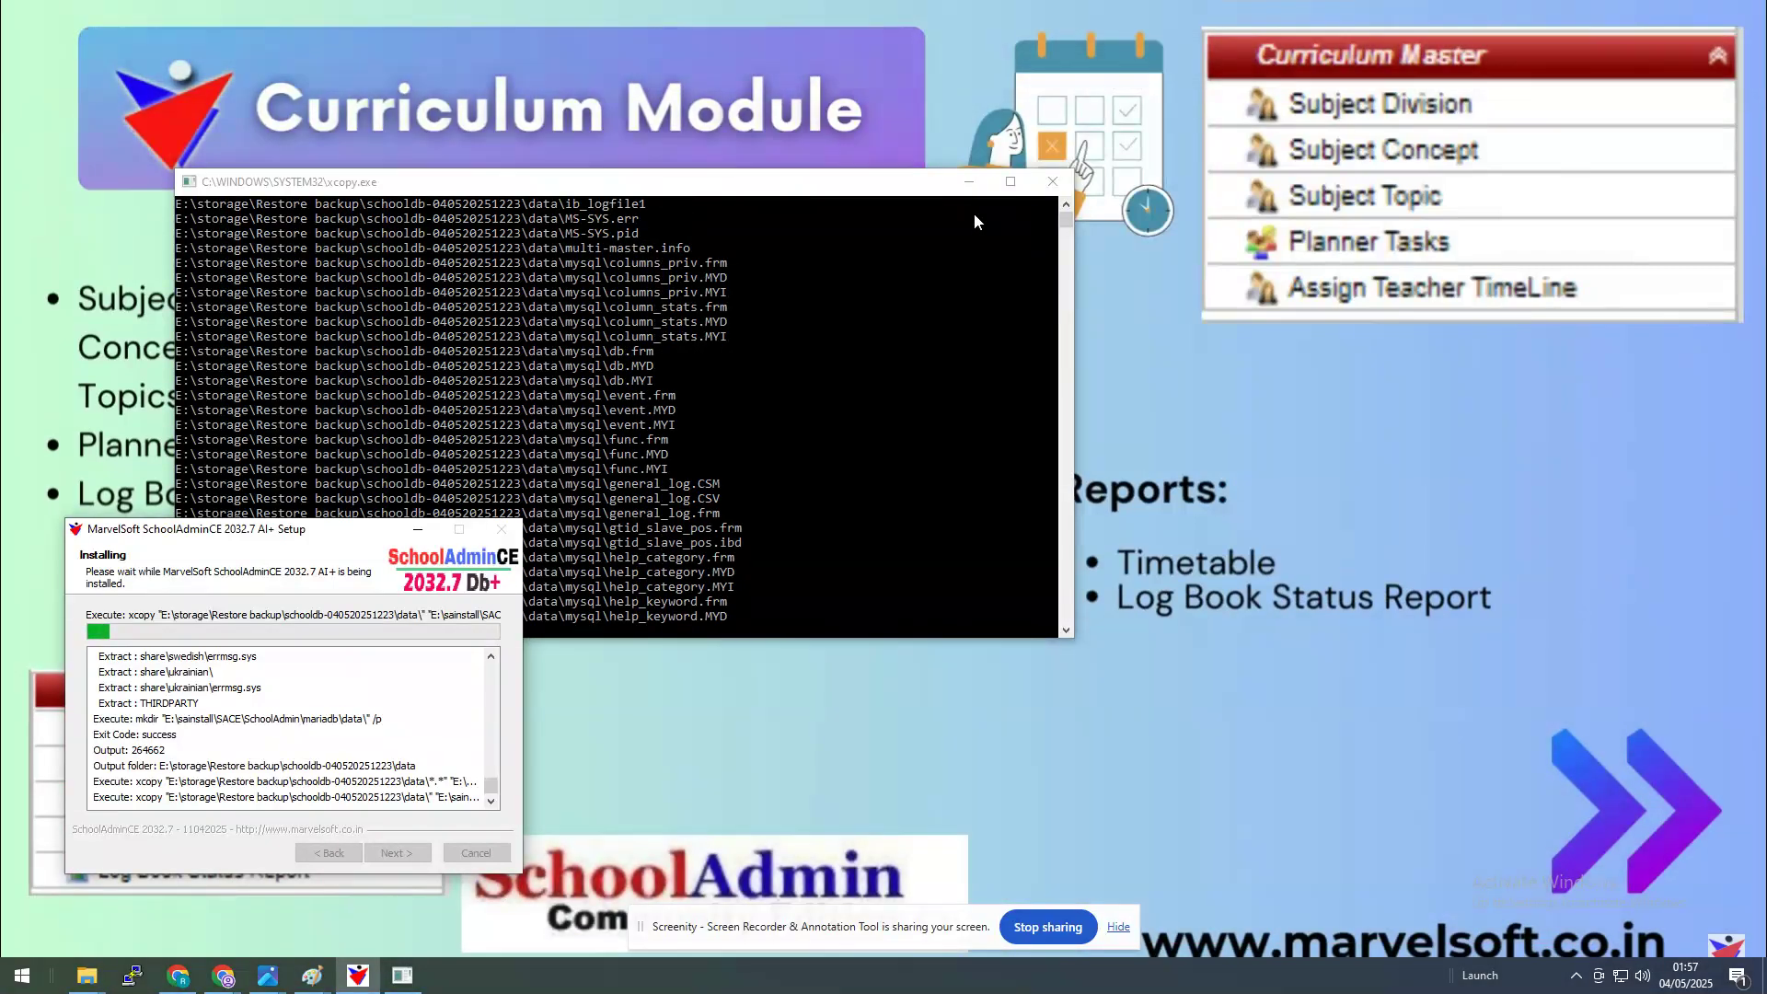
left_click(1560, 343)
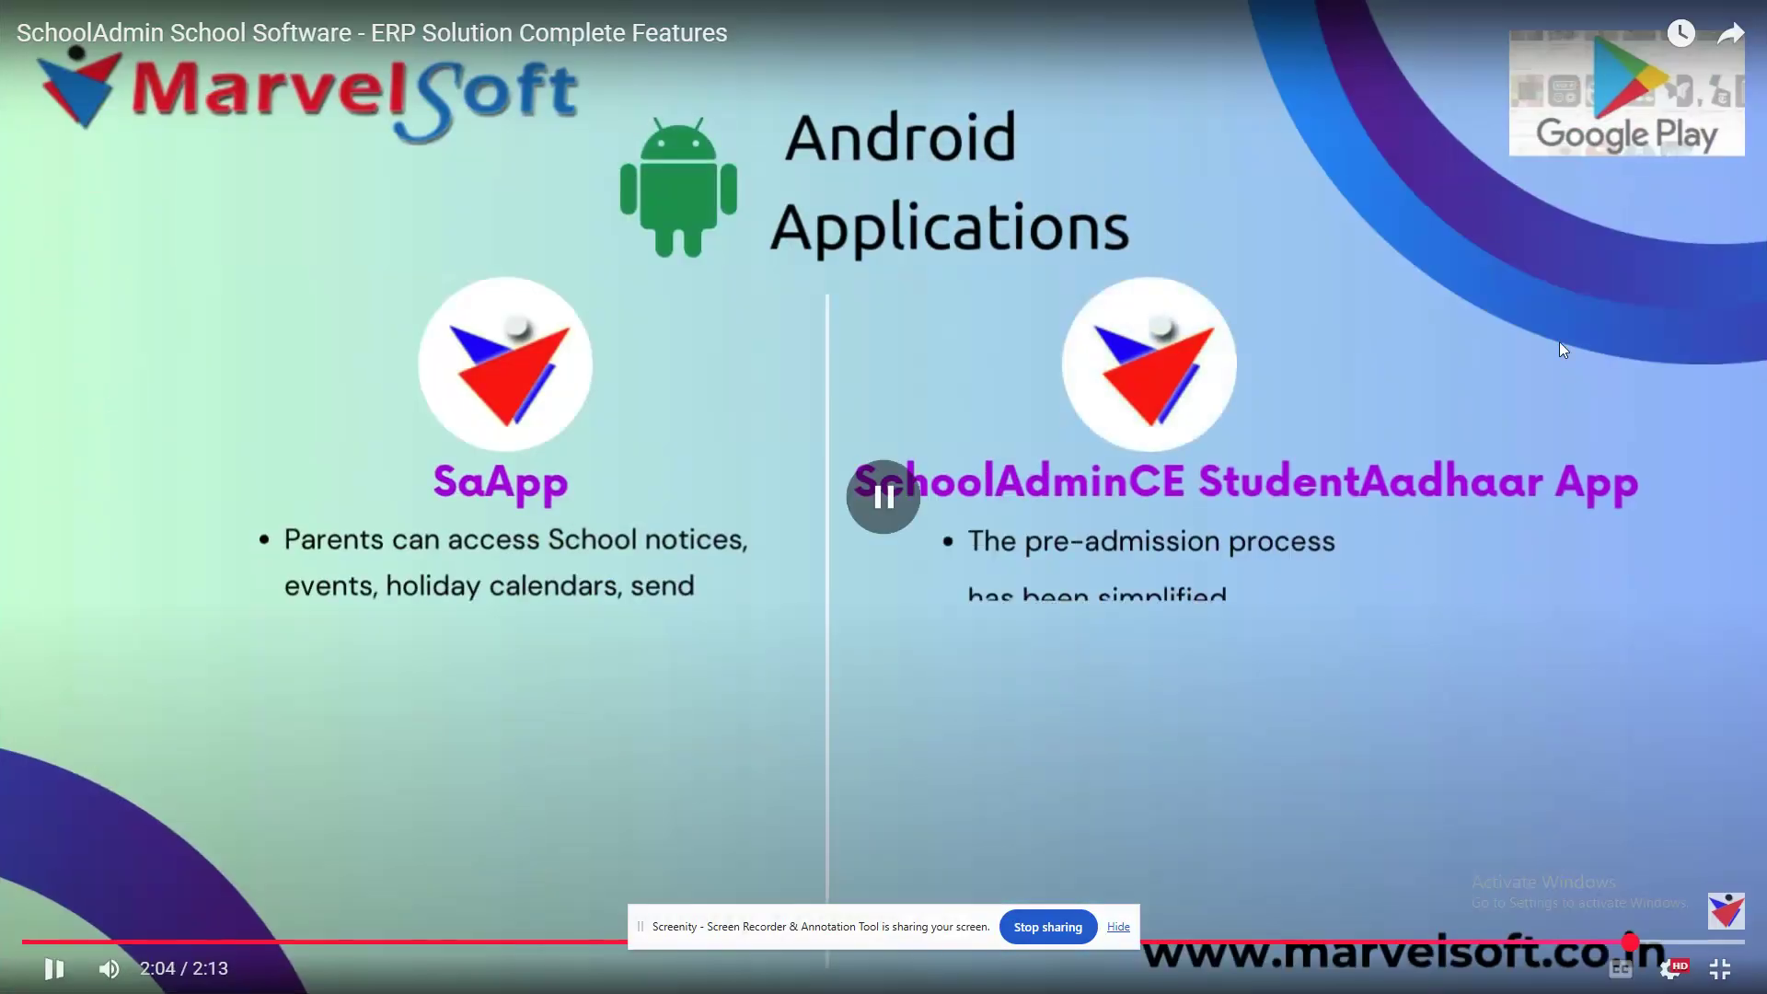
key("Escape")
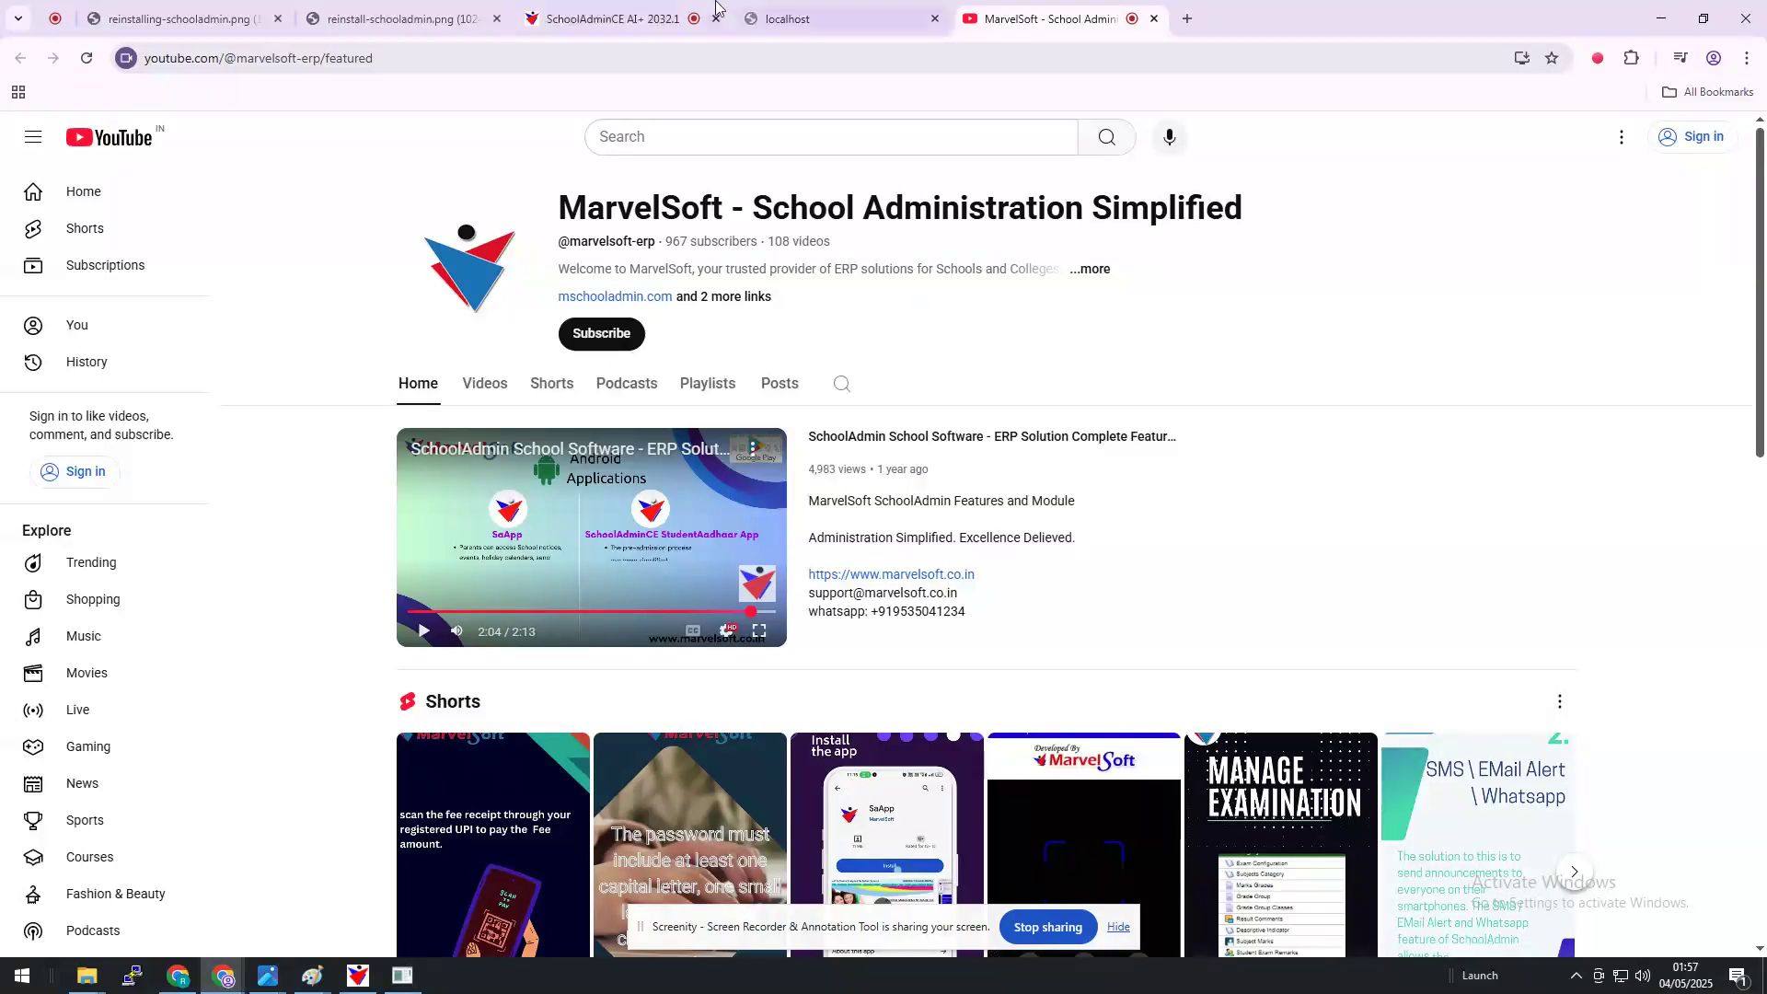
left_click(644, 15)
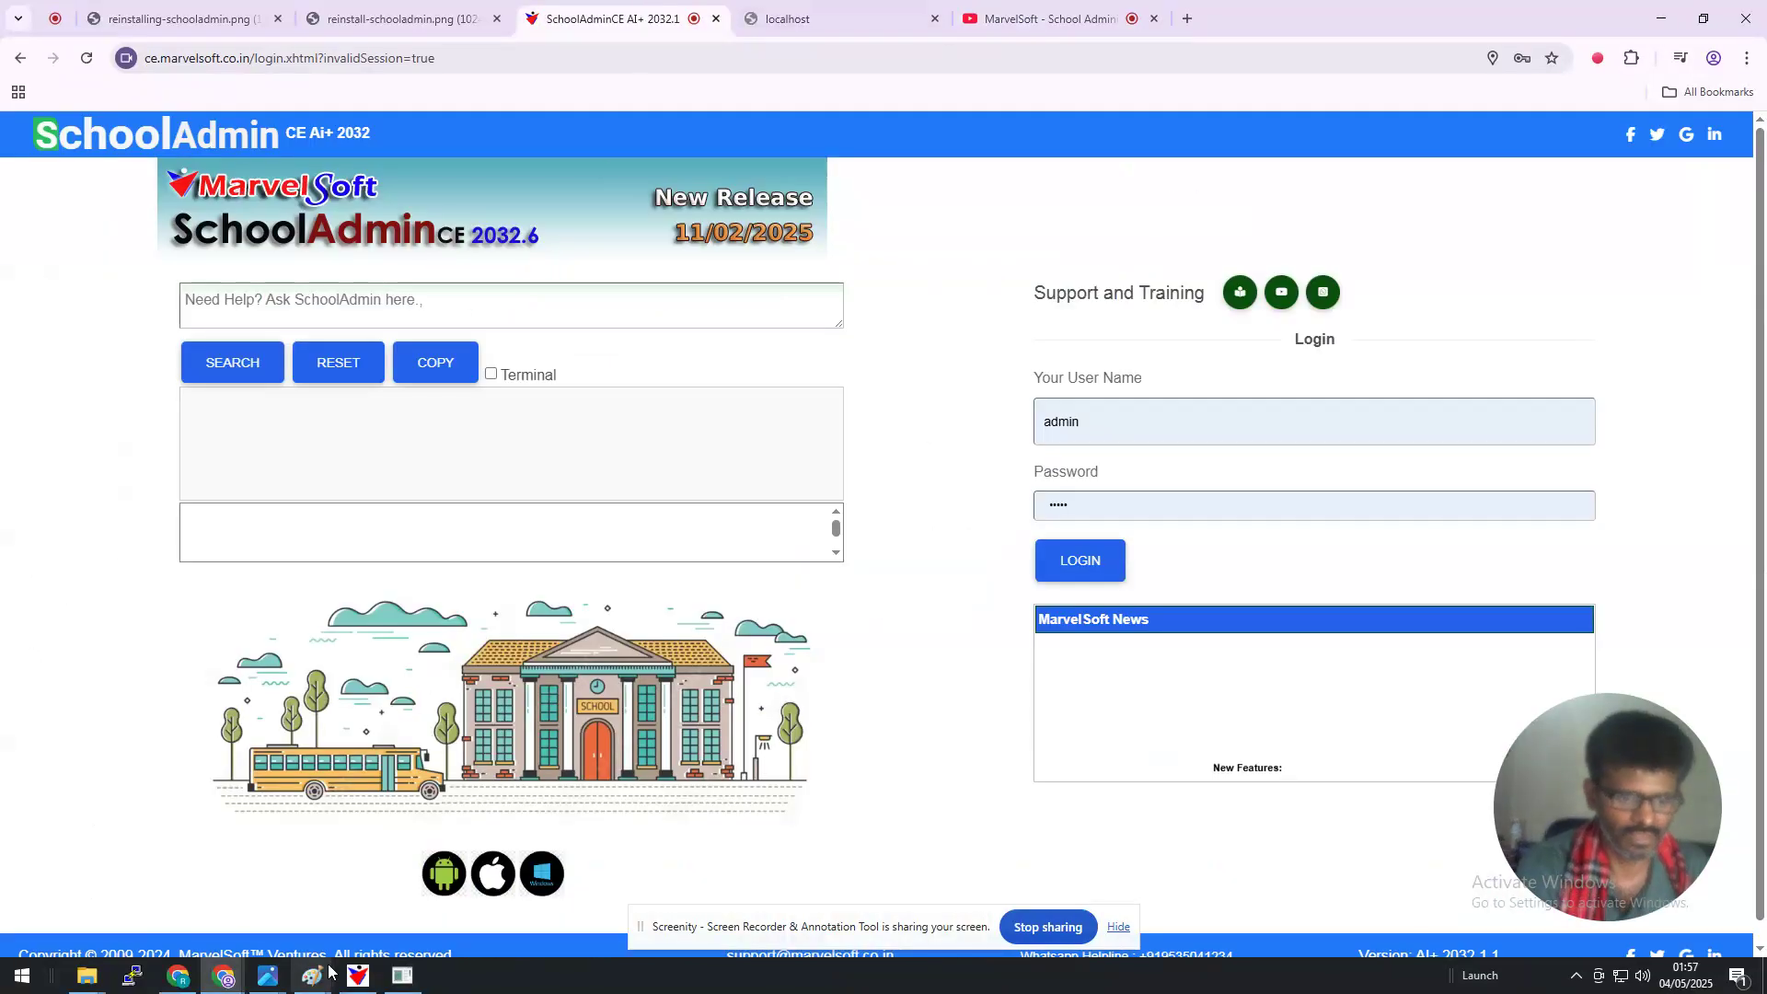
- Check the xcopy window and the setup's extraction progress, repositioning the setup window over the SchoolAdmin login page
left_click(386, 977)
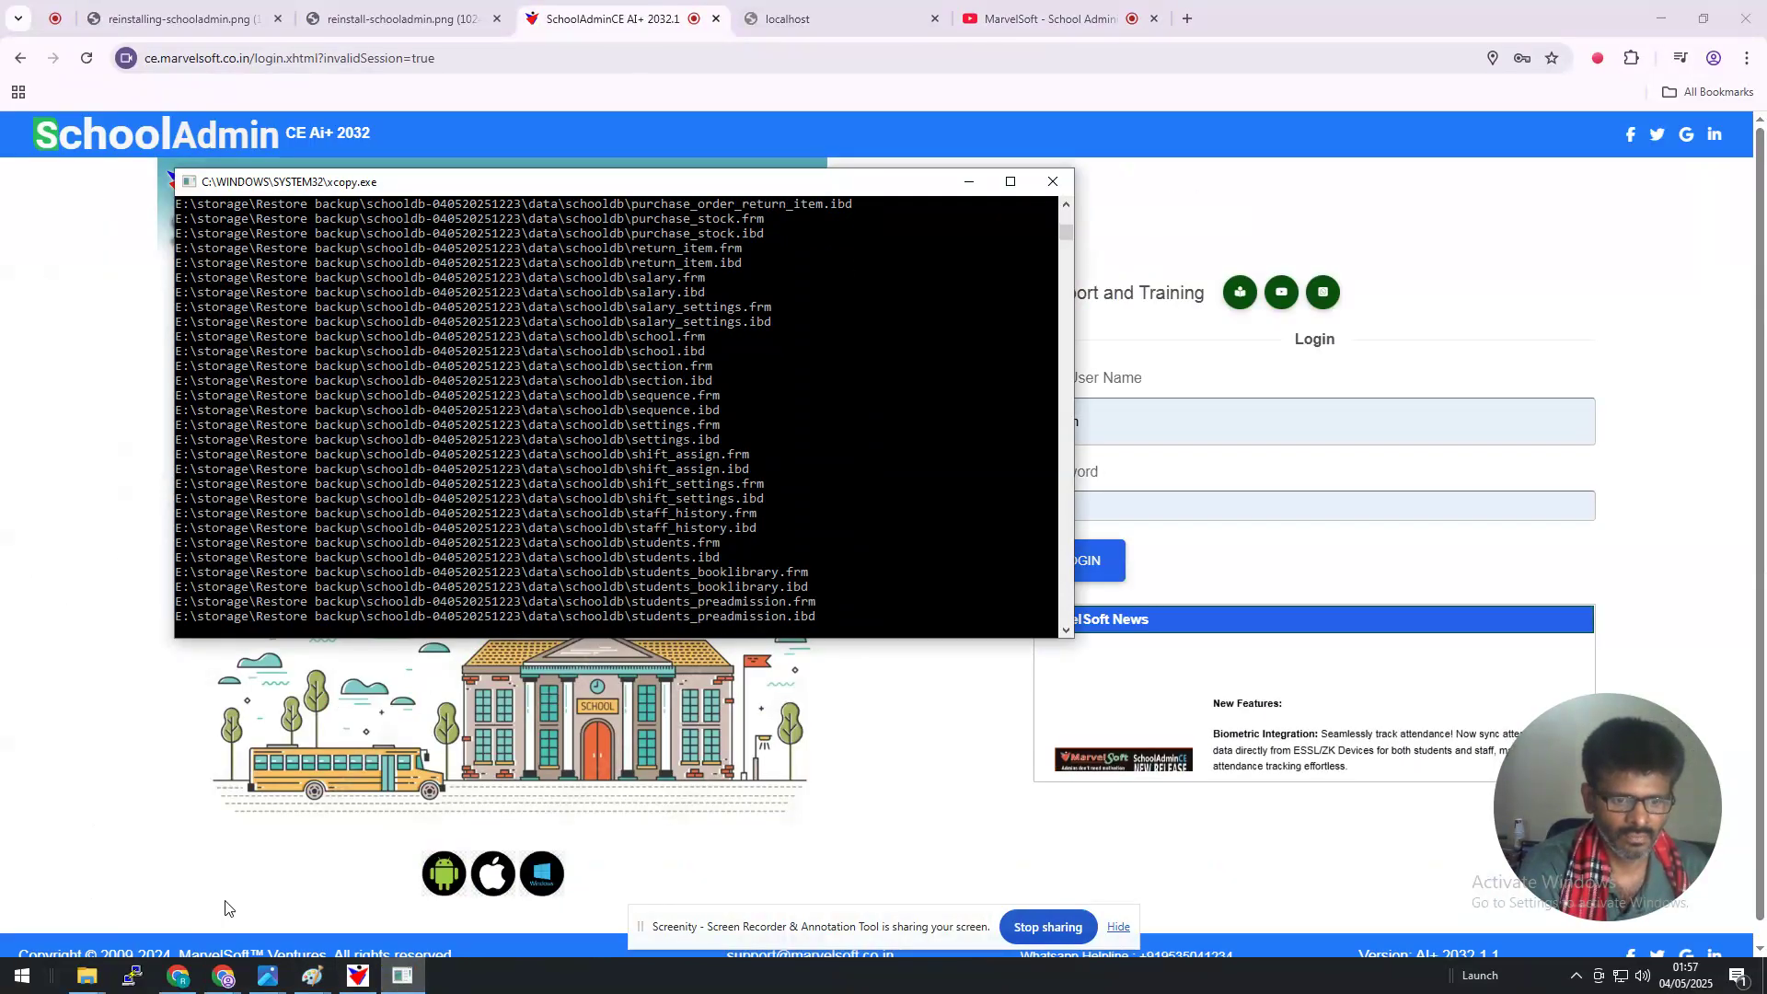
left_click(358, 976)
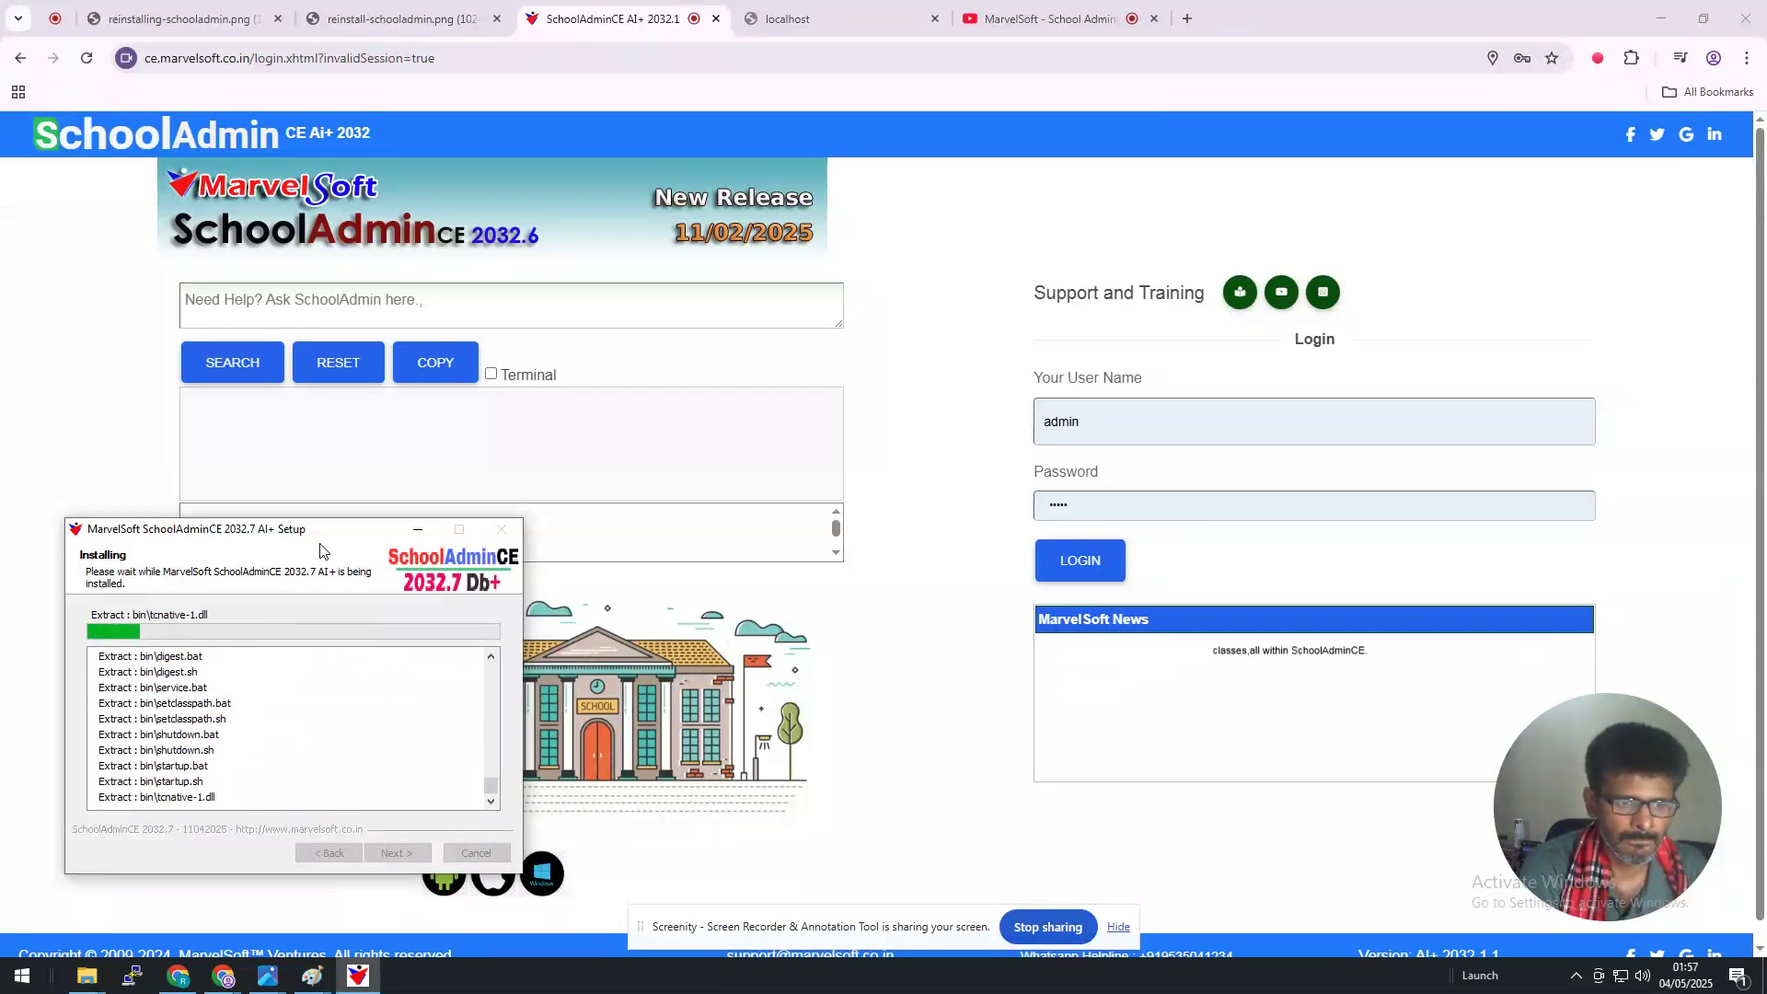
left_click_drag(326, 543, 368, 426)
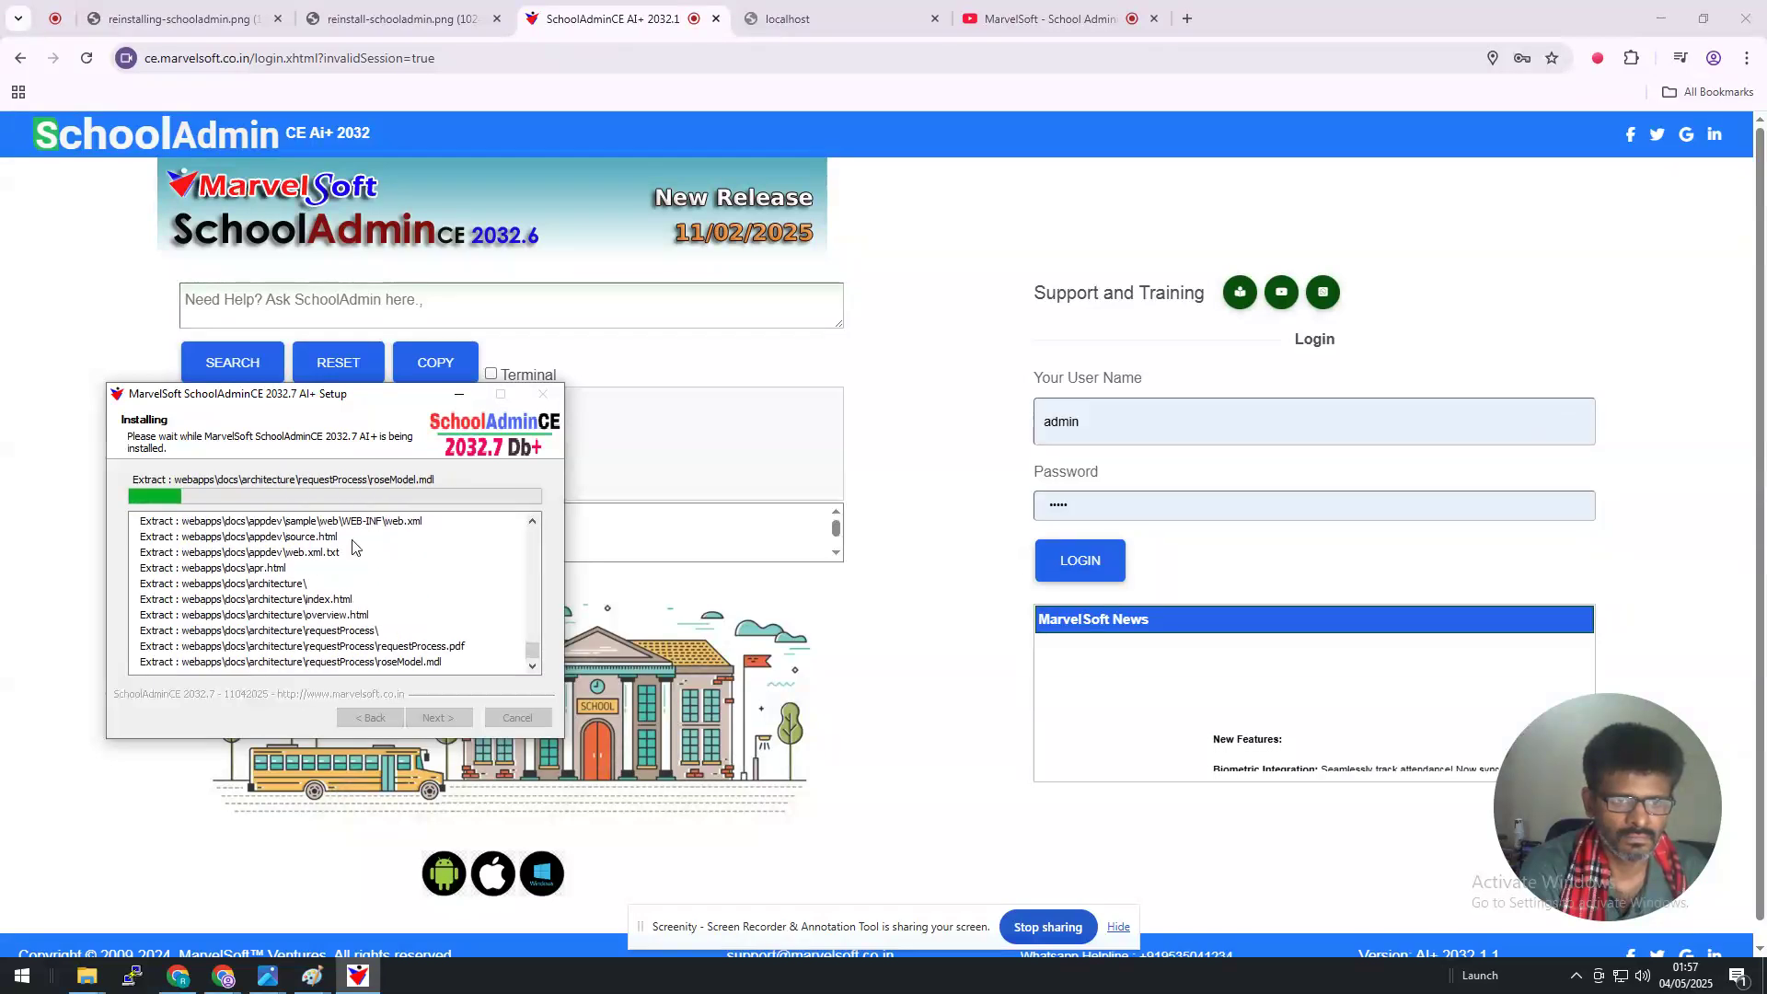
left_click(990, 24)
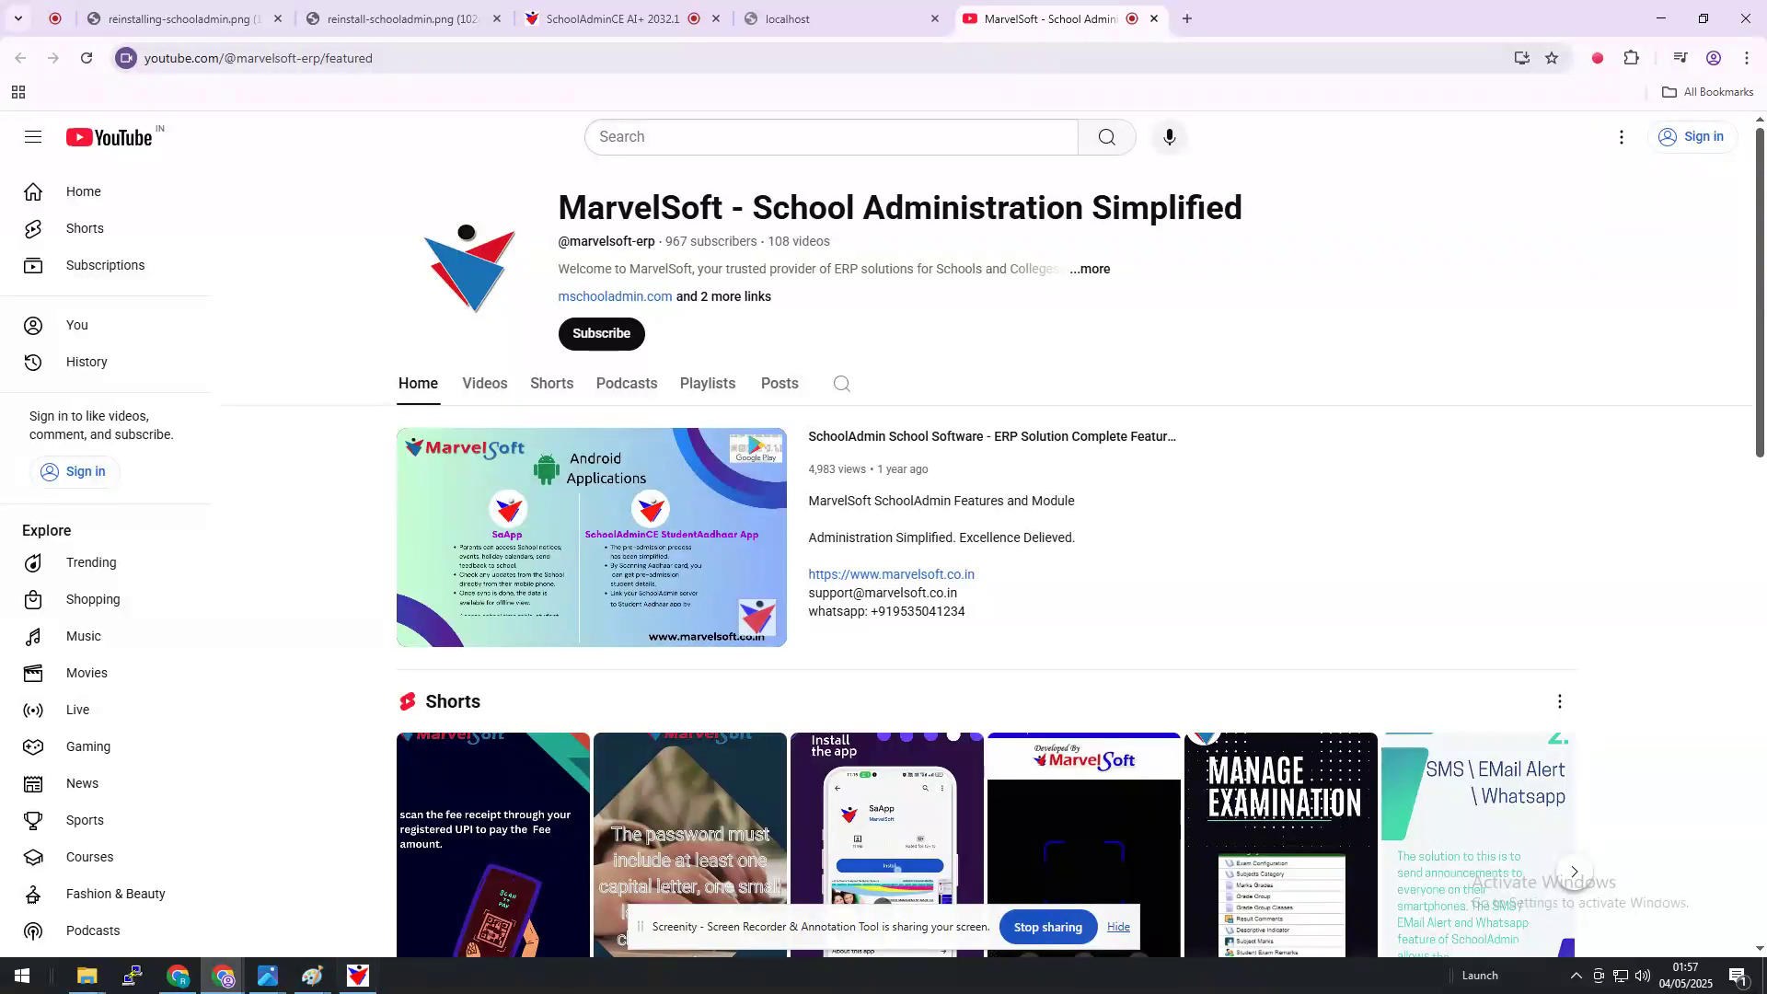
left_click(592, 11)
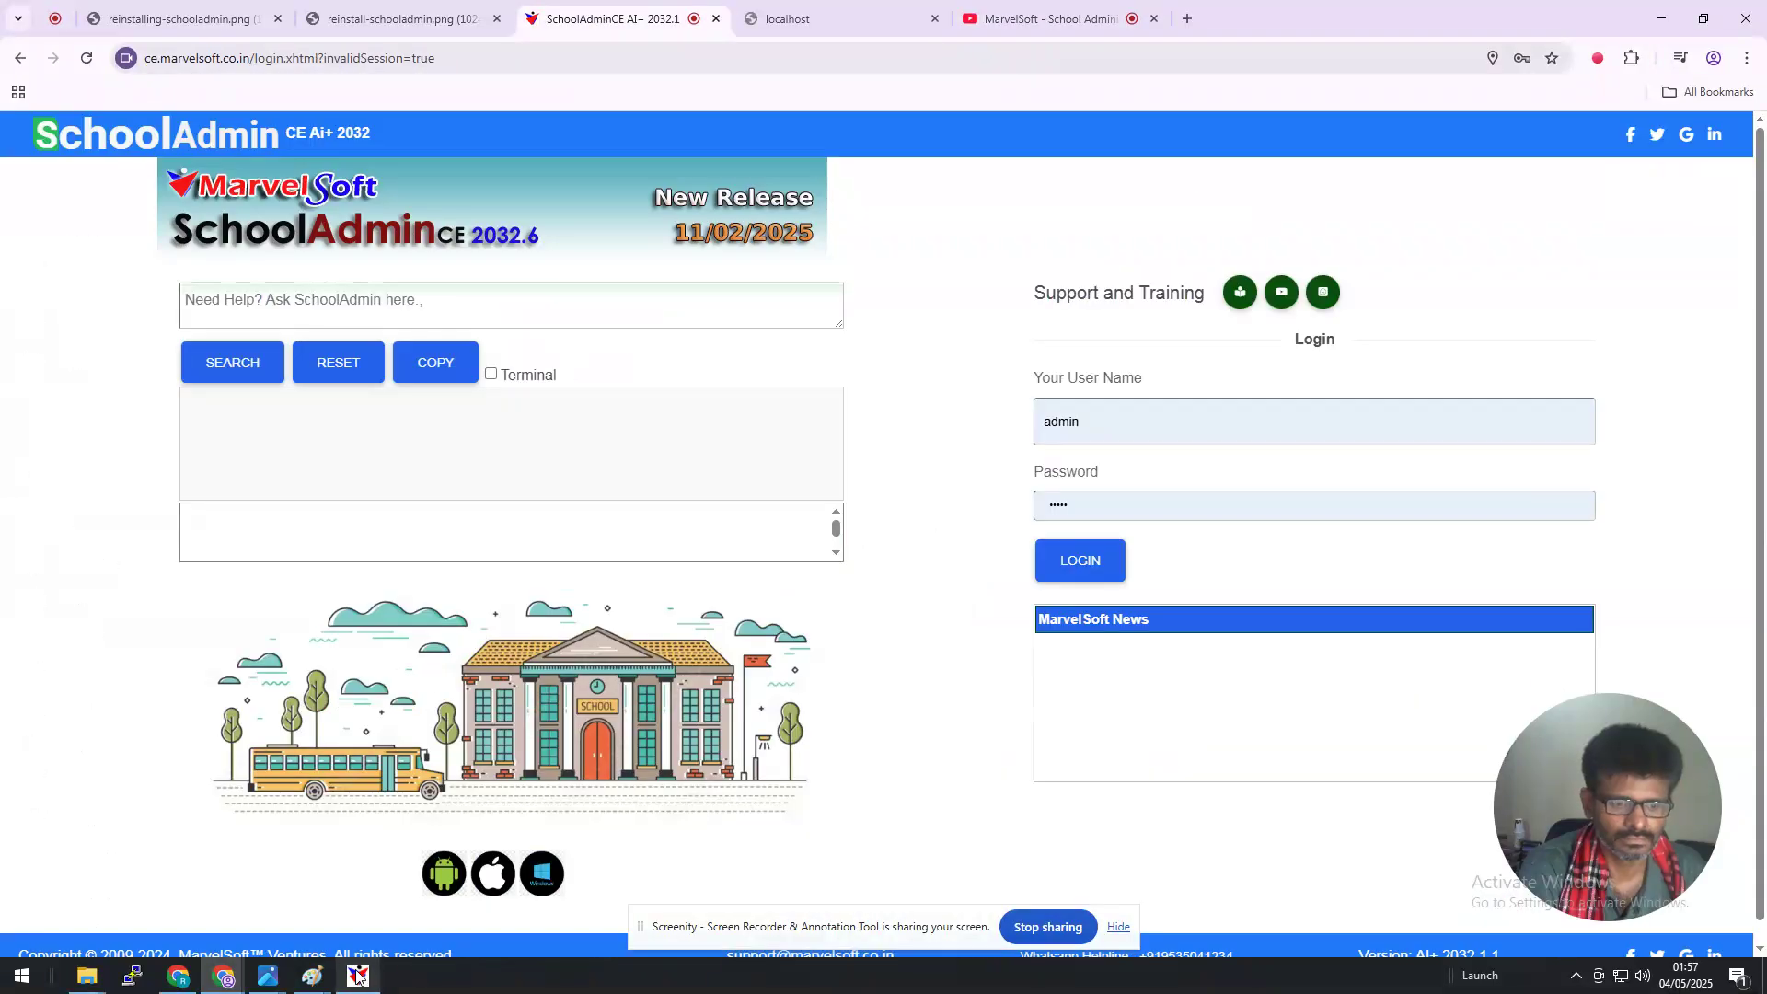
left_click(358, 976)
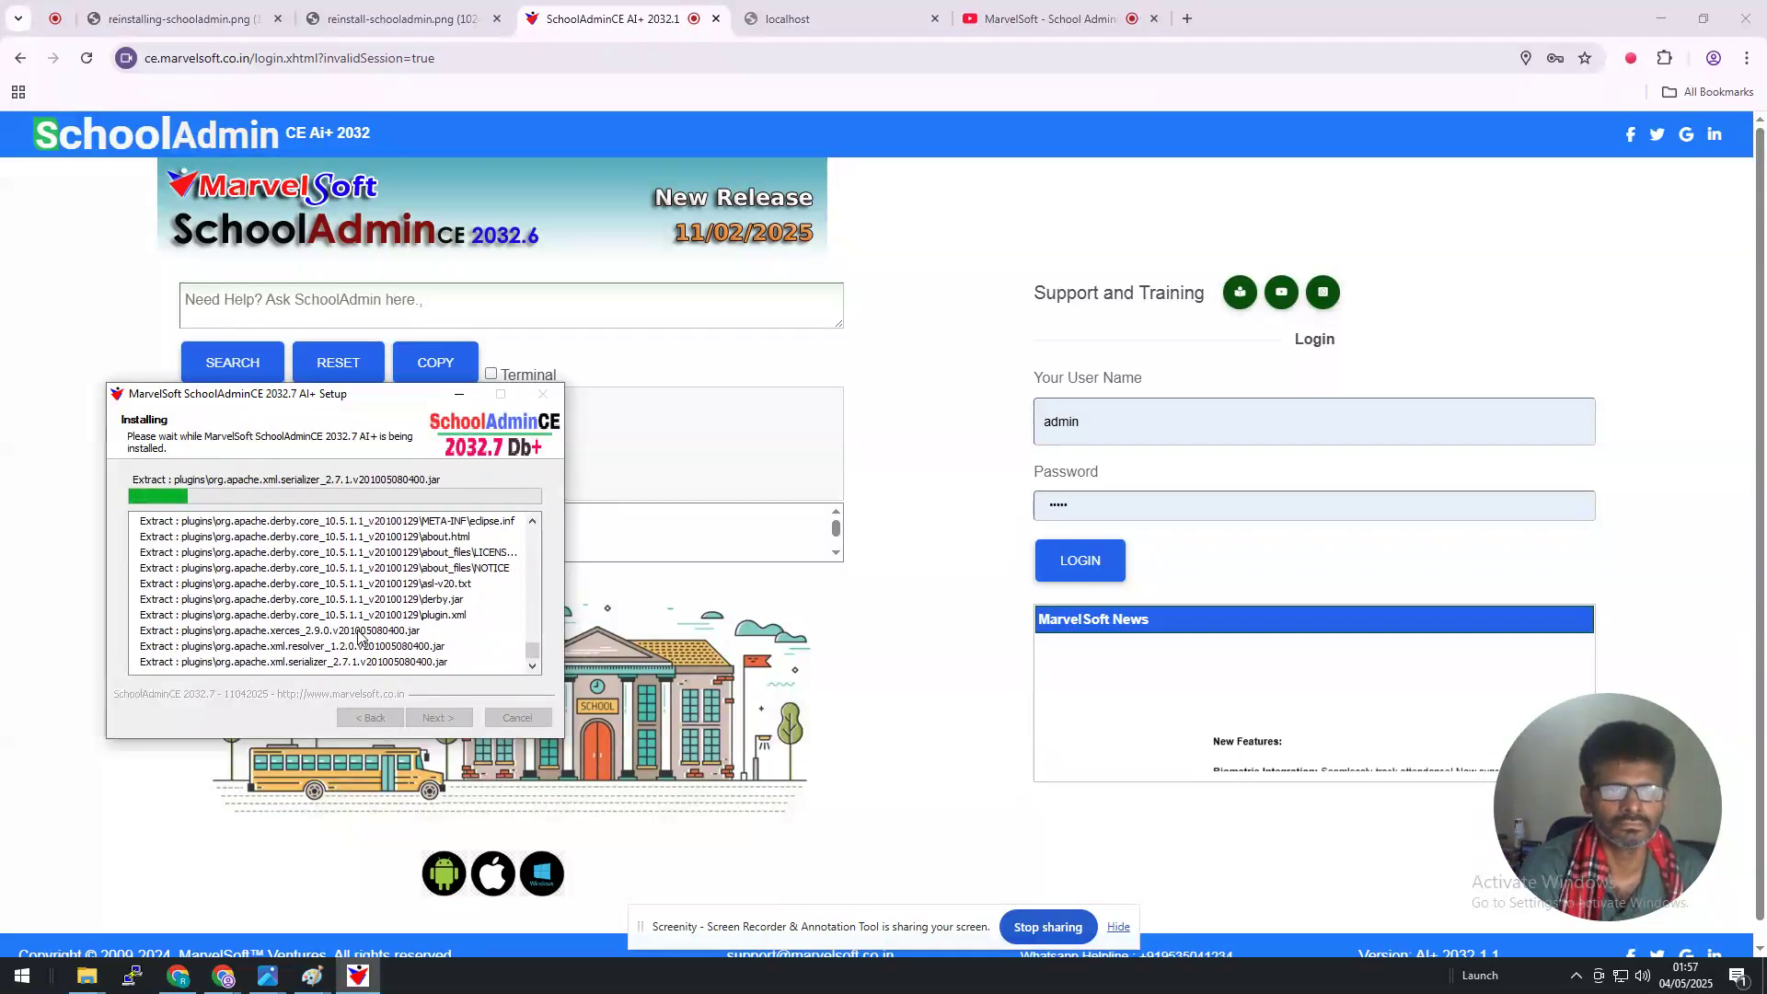
- Replay the SchoolAdmin features video on the YouTube channel page, and return to the setup window over the login page
left_click(1040, 19)
mouse_move(511, 634)
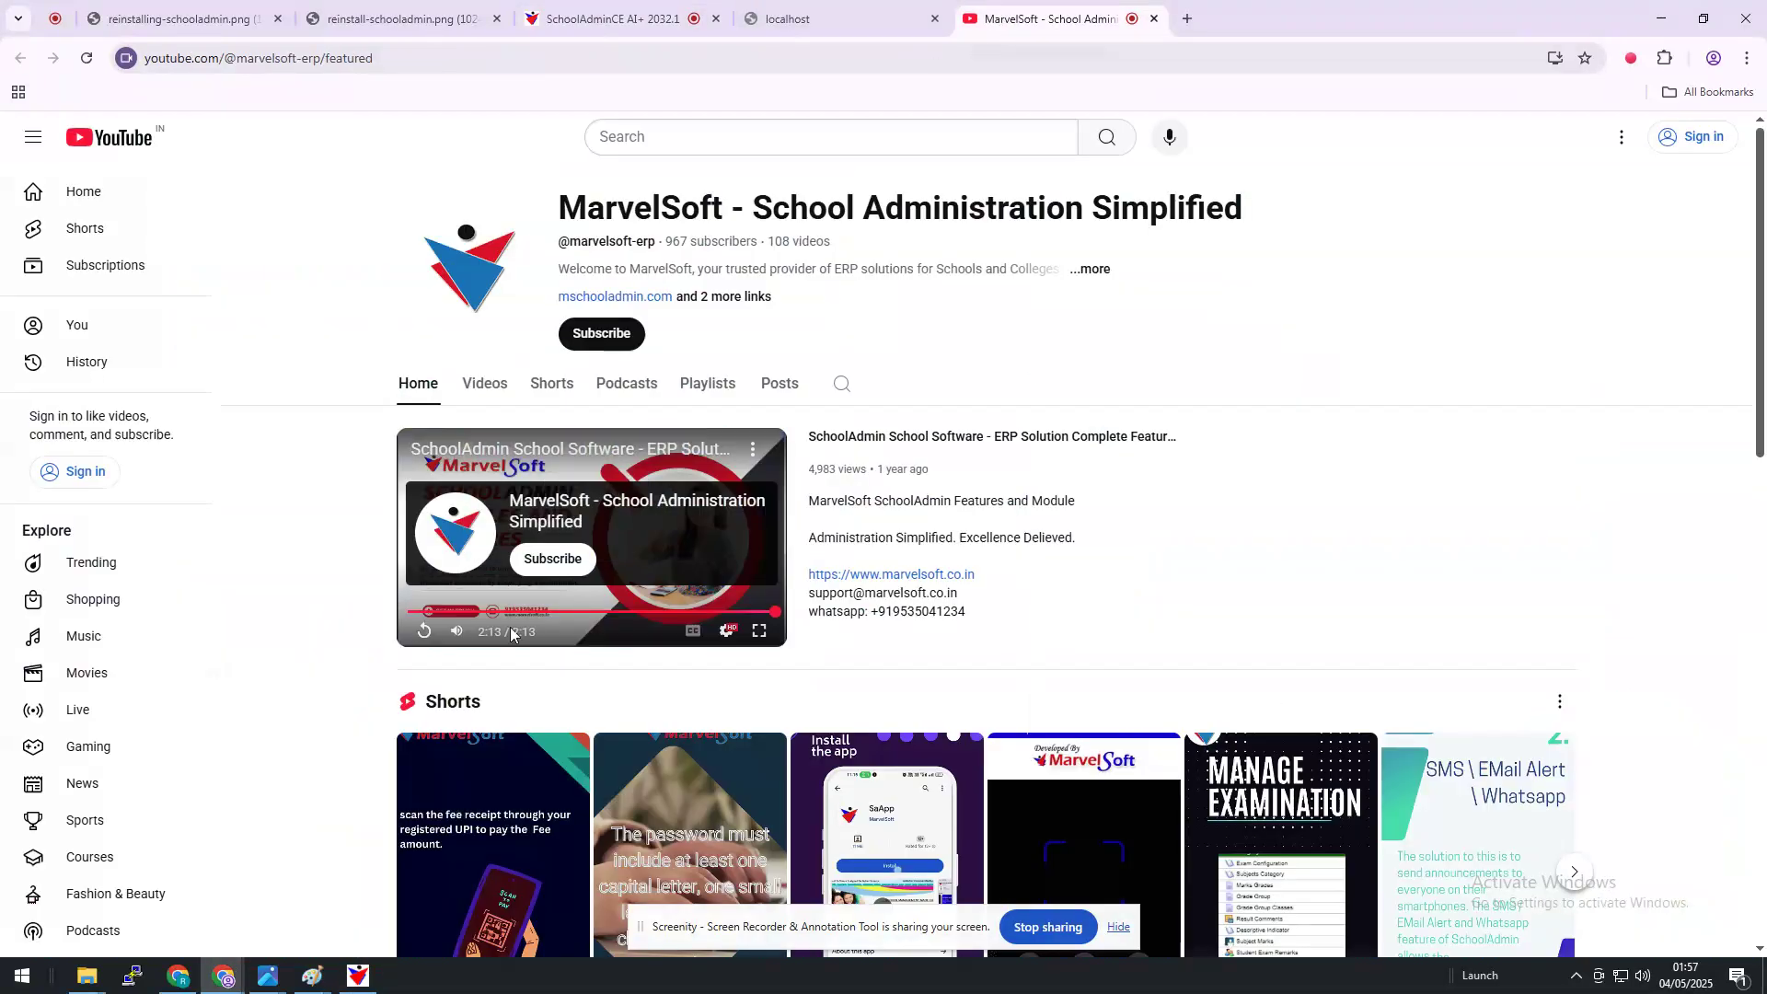
left_click(424, 631)
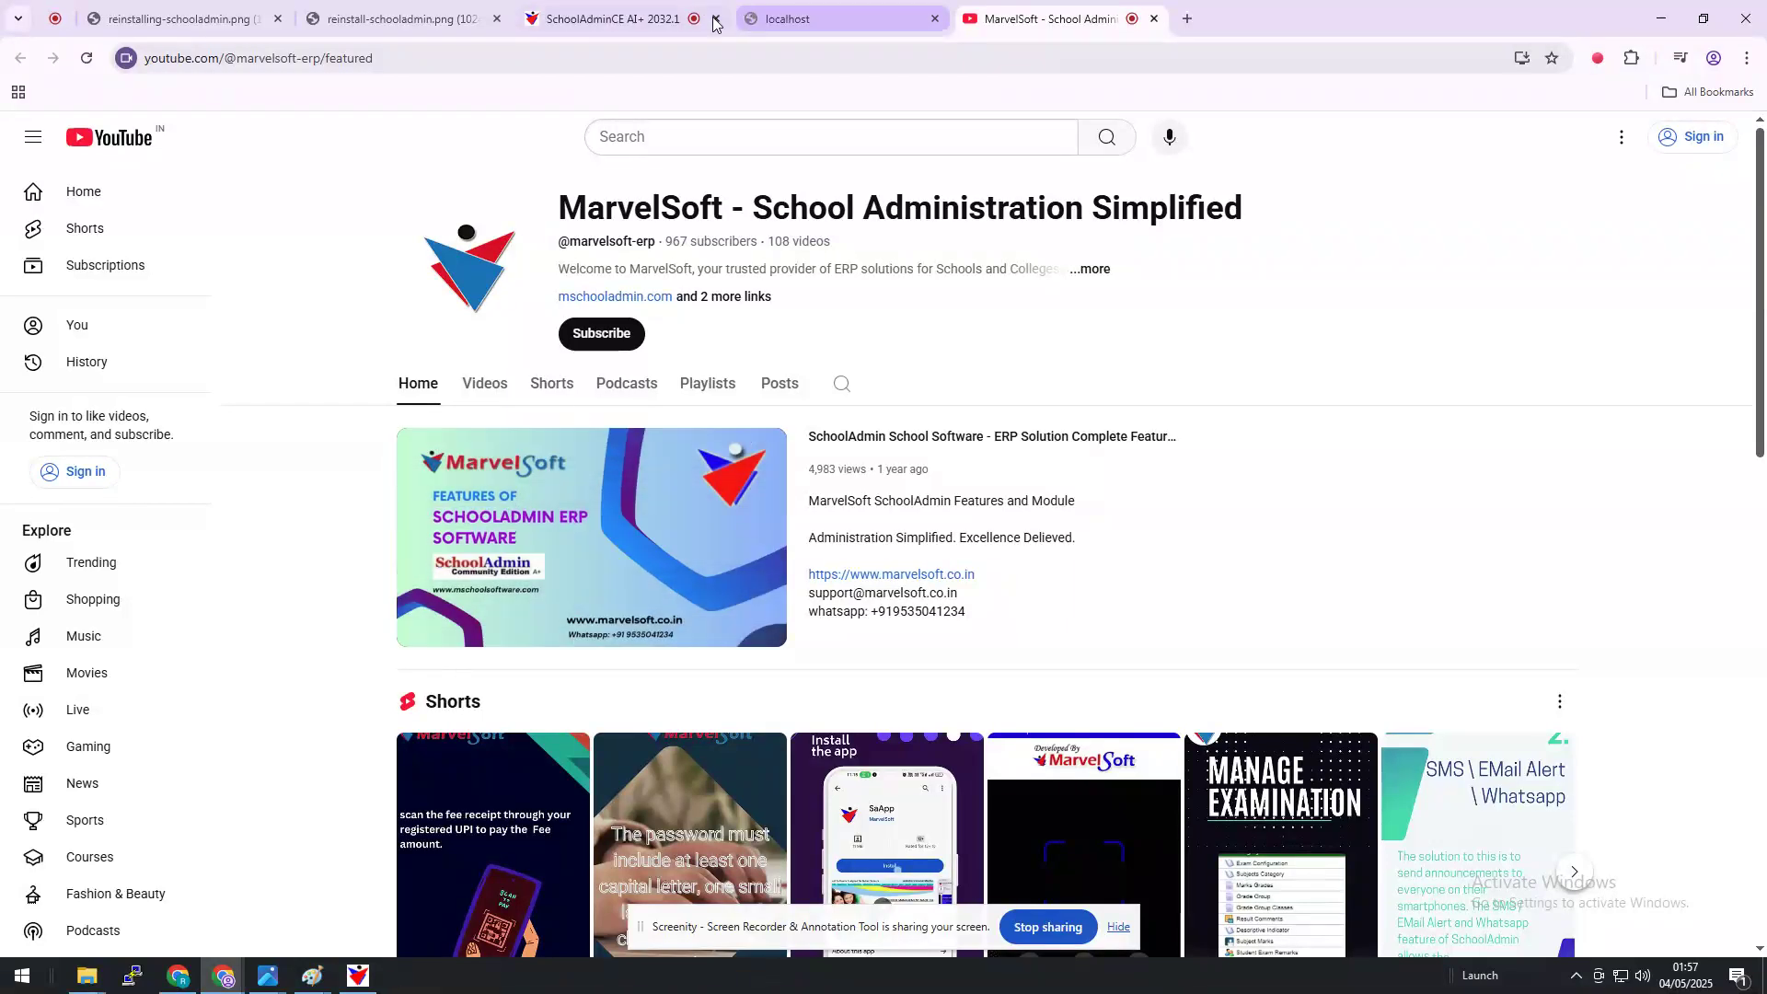
left_click(639, 33)
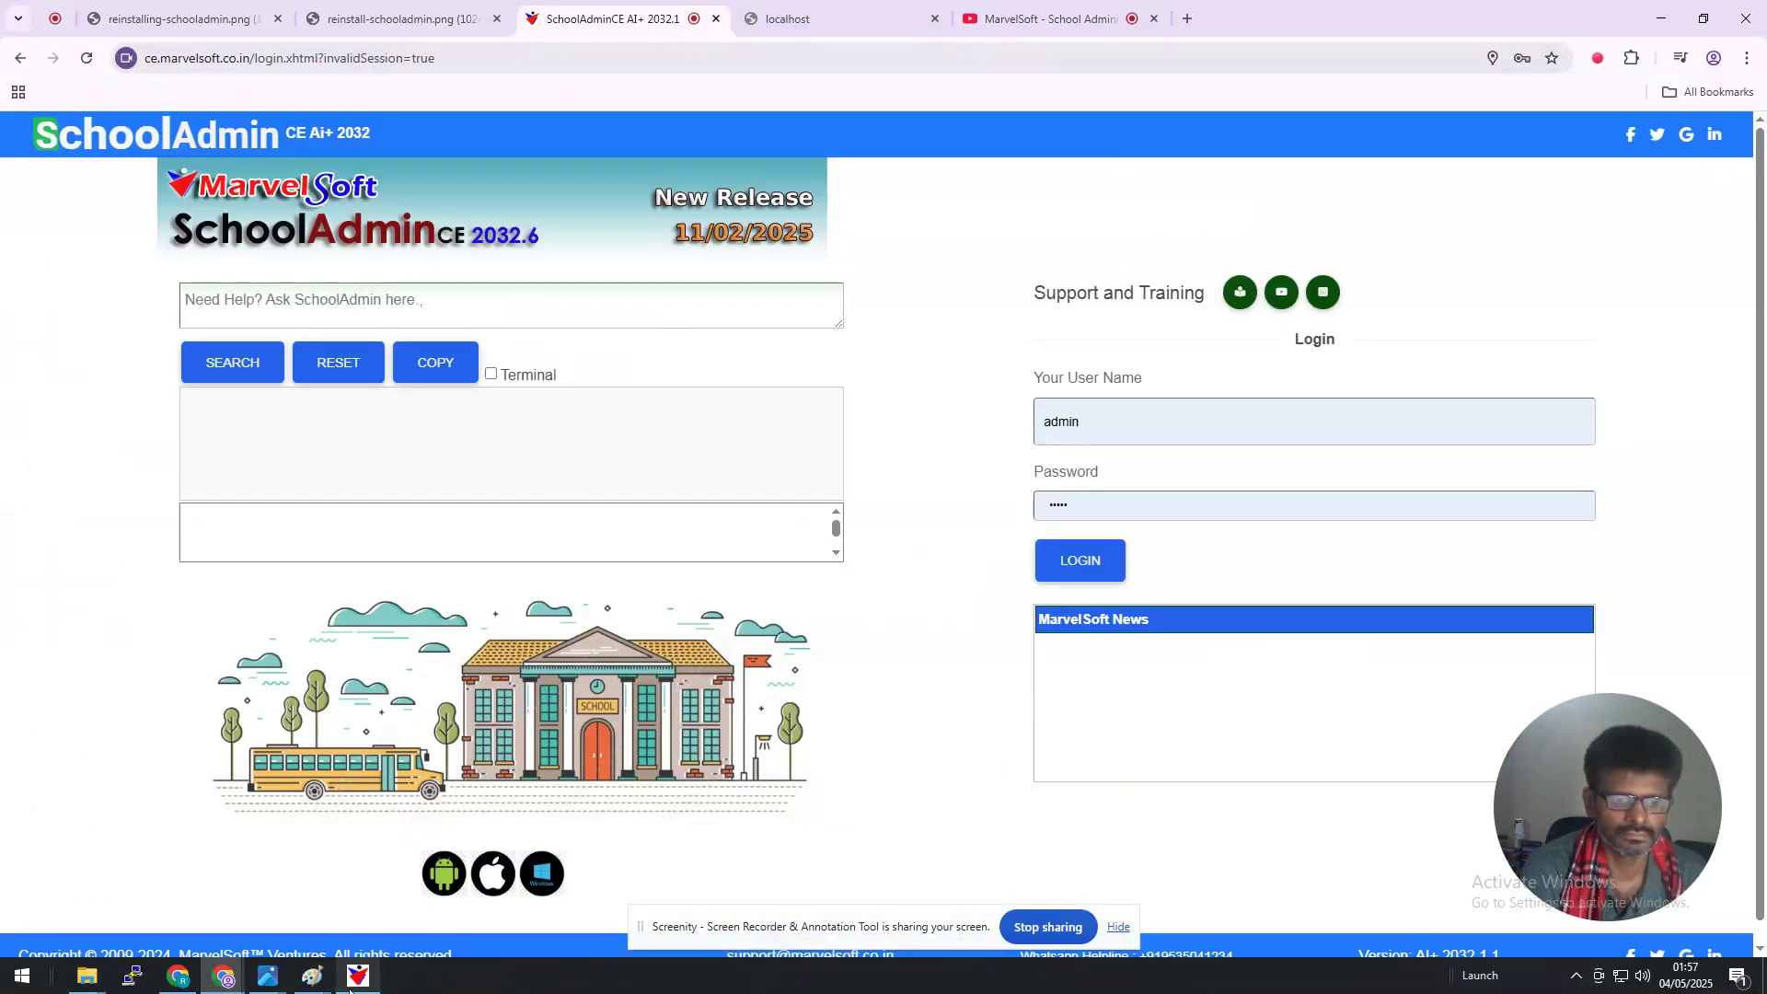
left_click(351, 989)
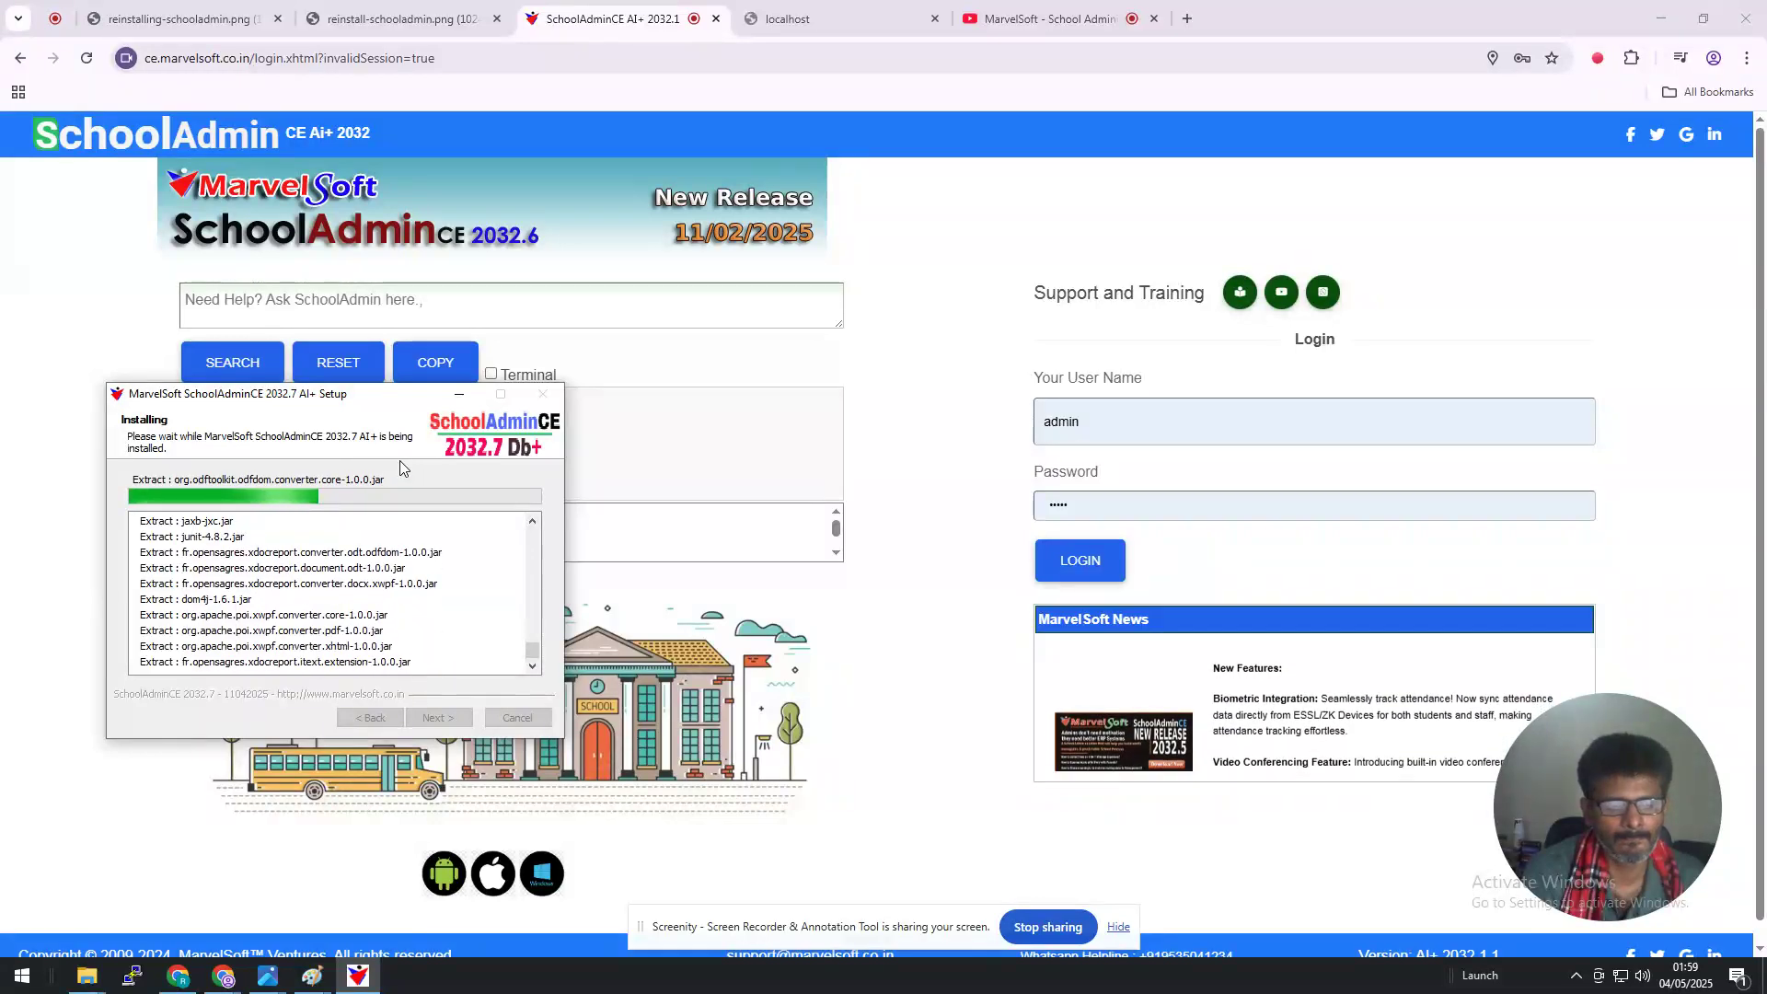
- Show the features video full screen and restart it from the beginning while checking the setup window's installation progress
left_click(978, 13)
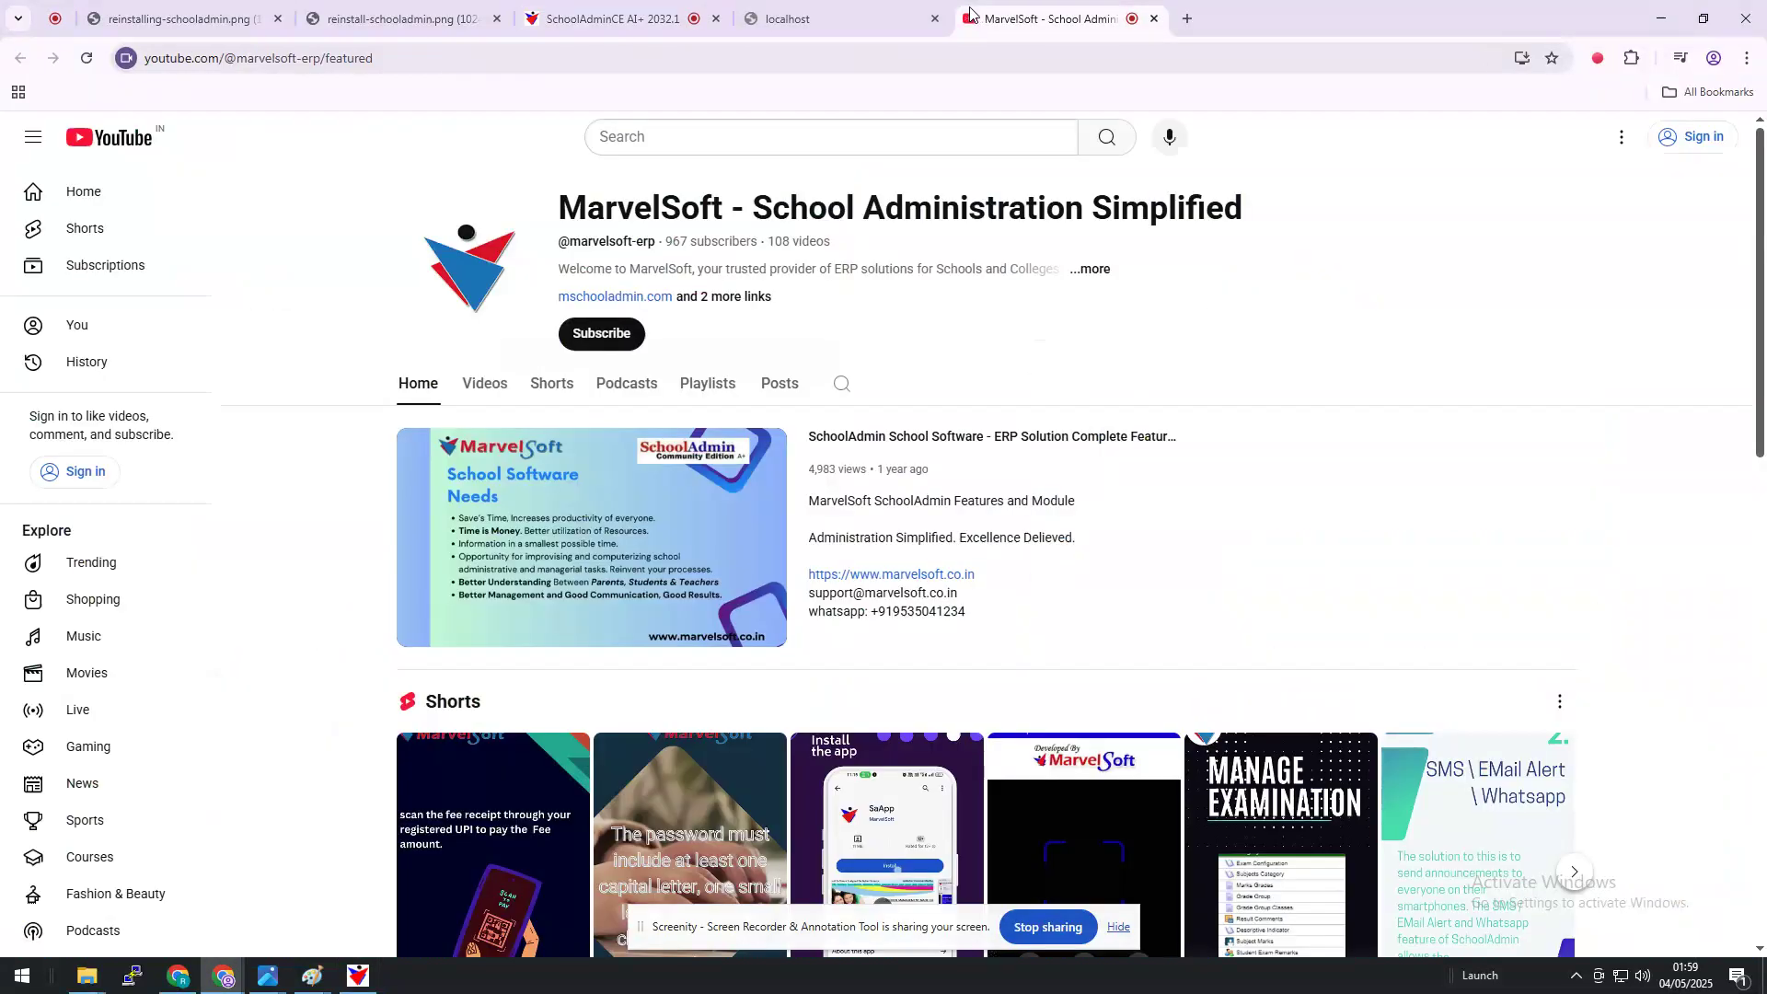
left_click(760, 631)
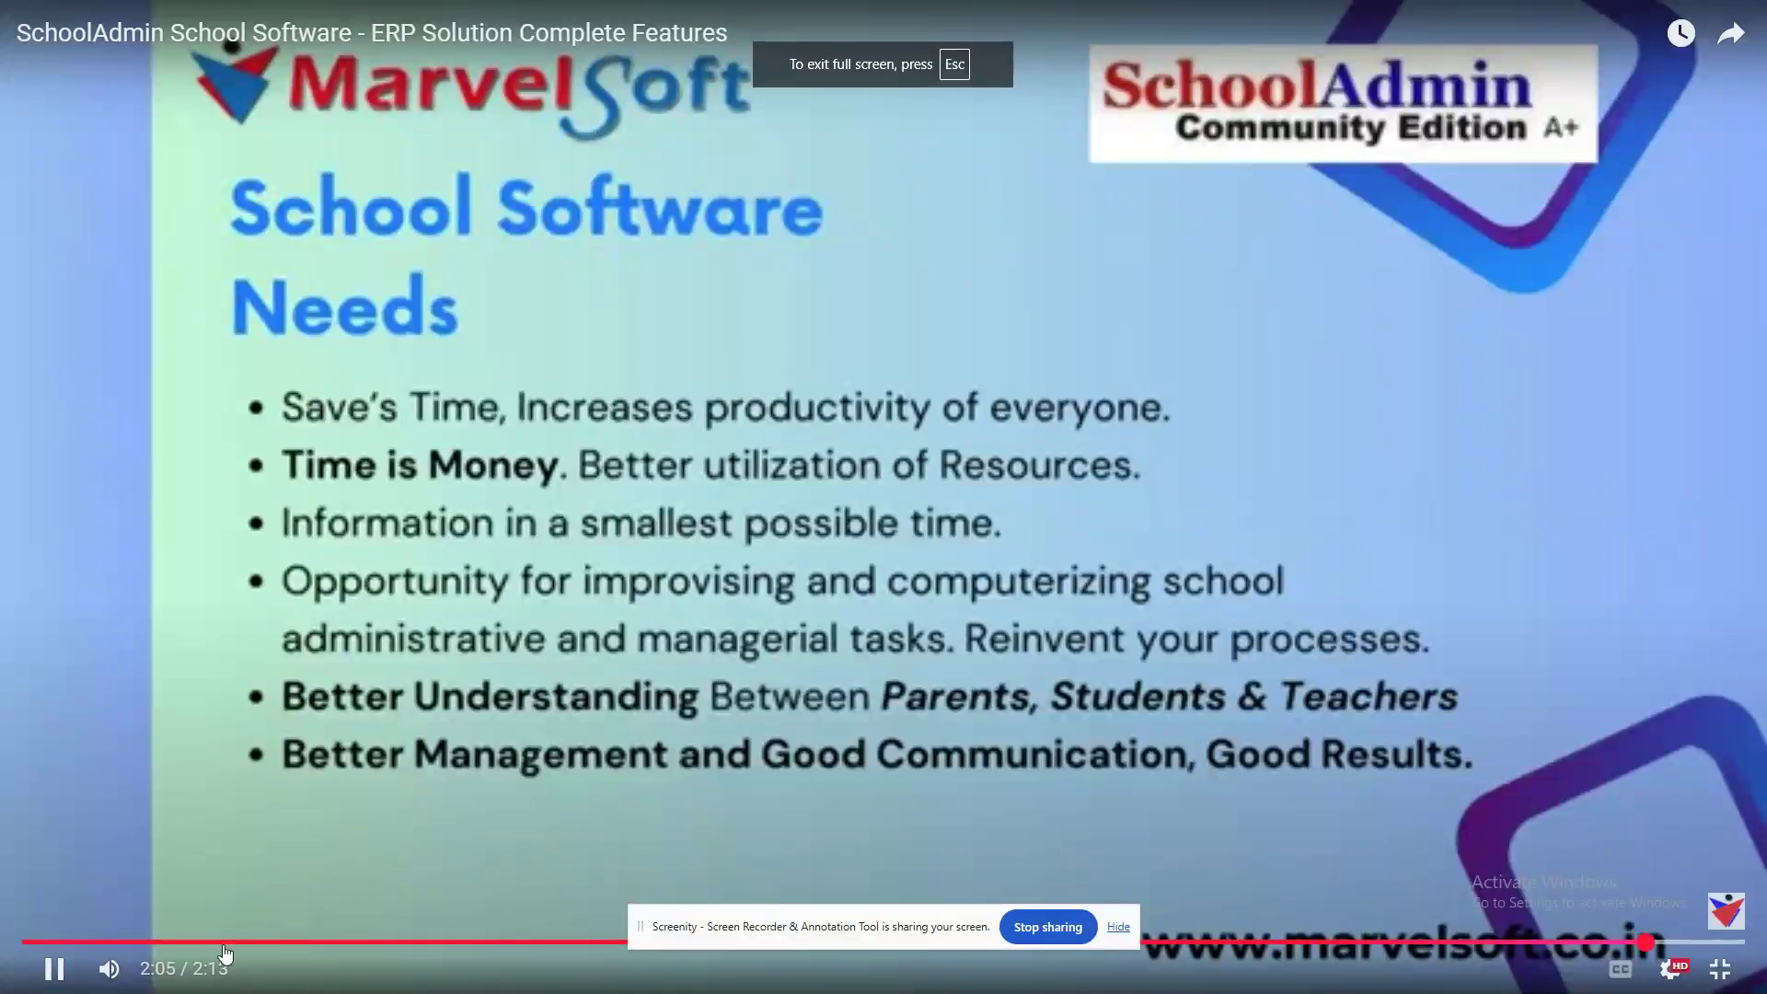
key("alt+Tab")
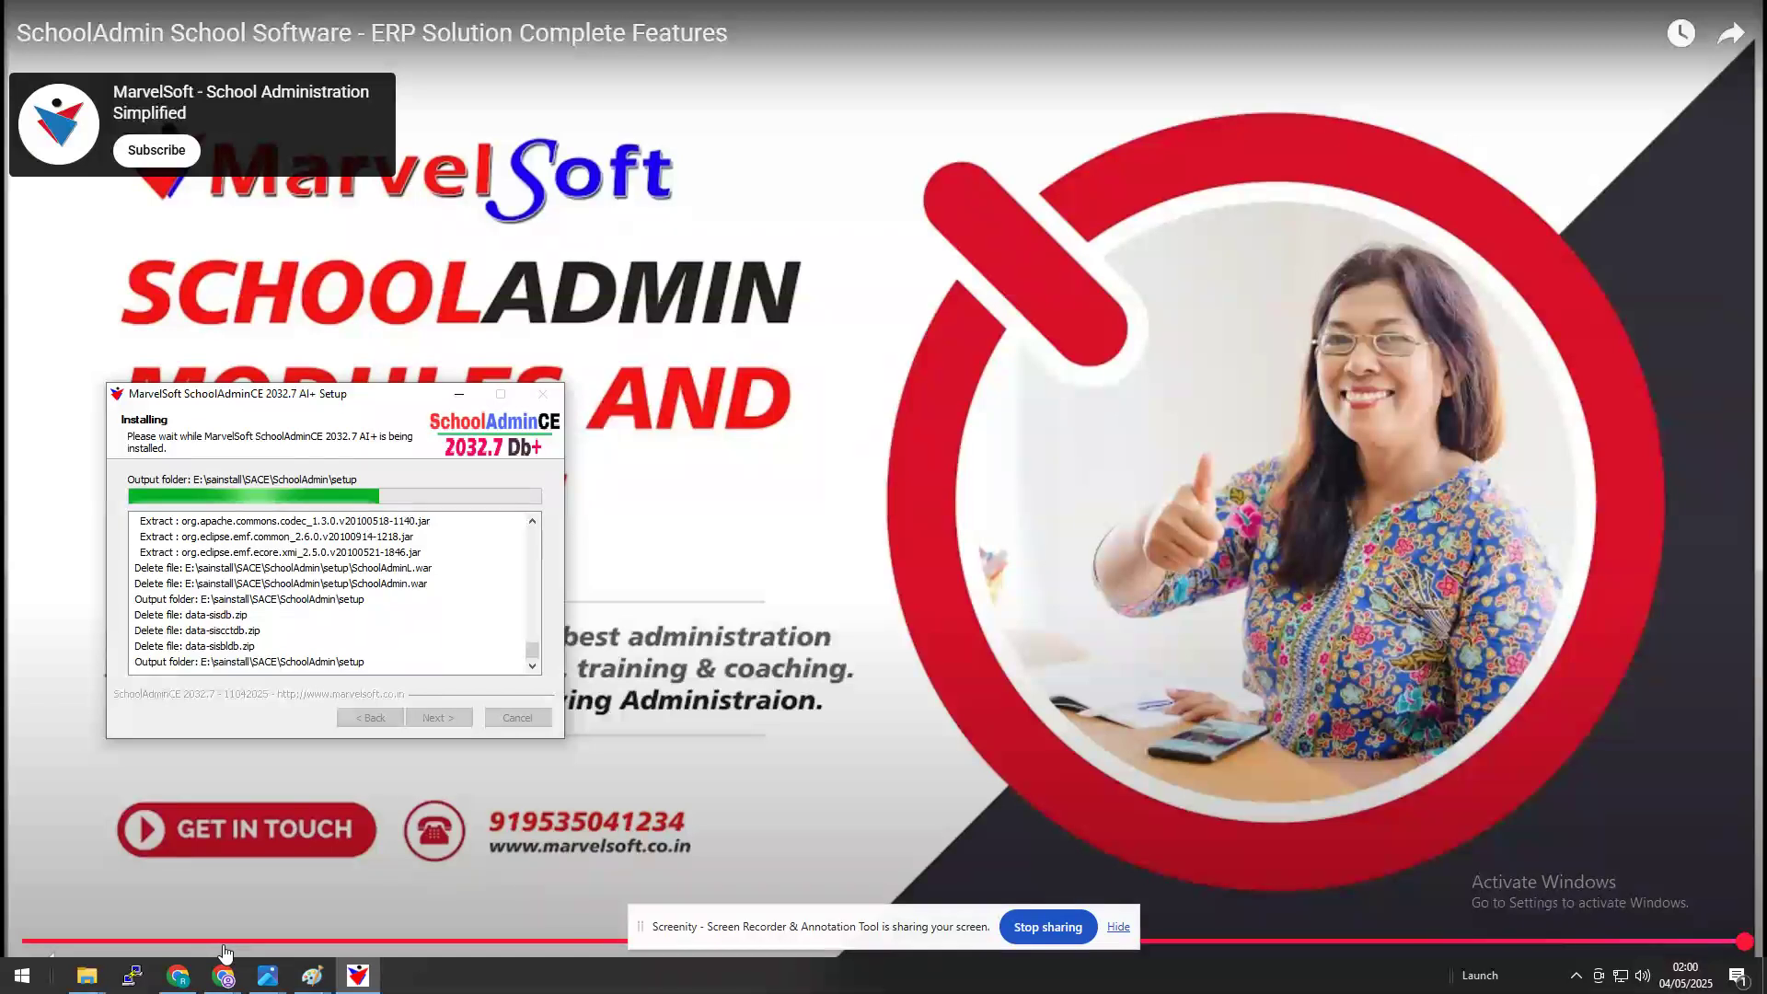
left_click(25, 955)
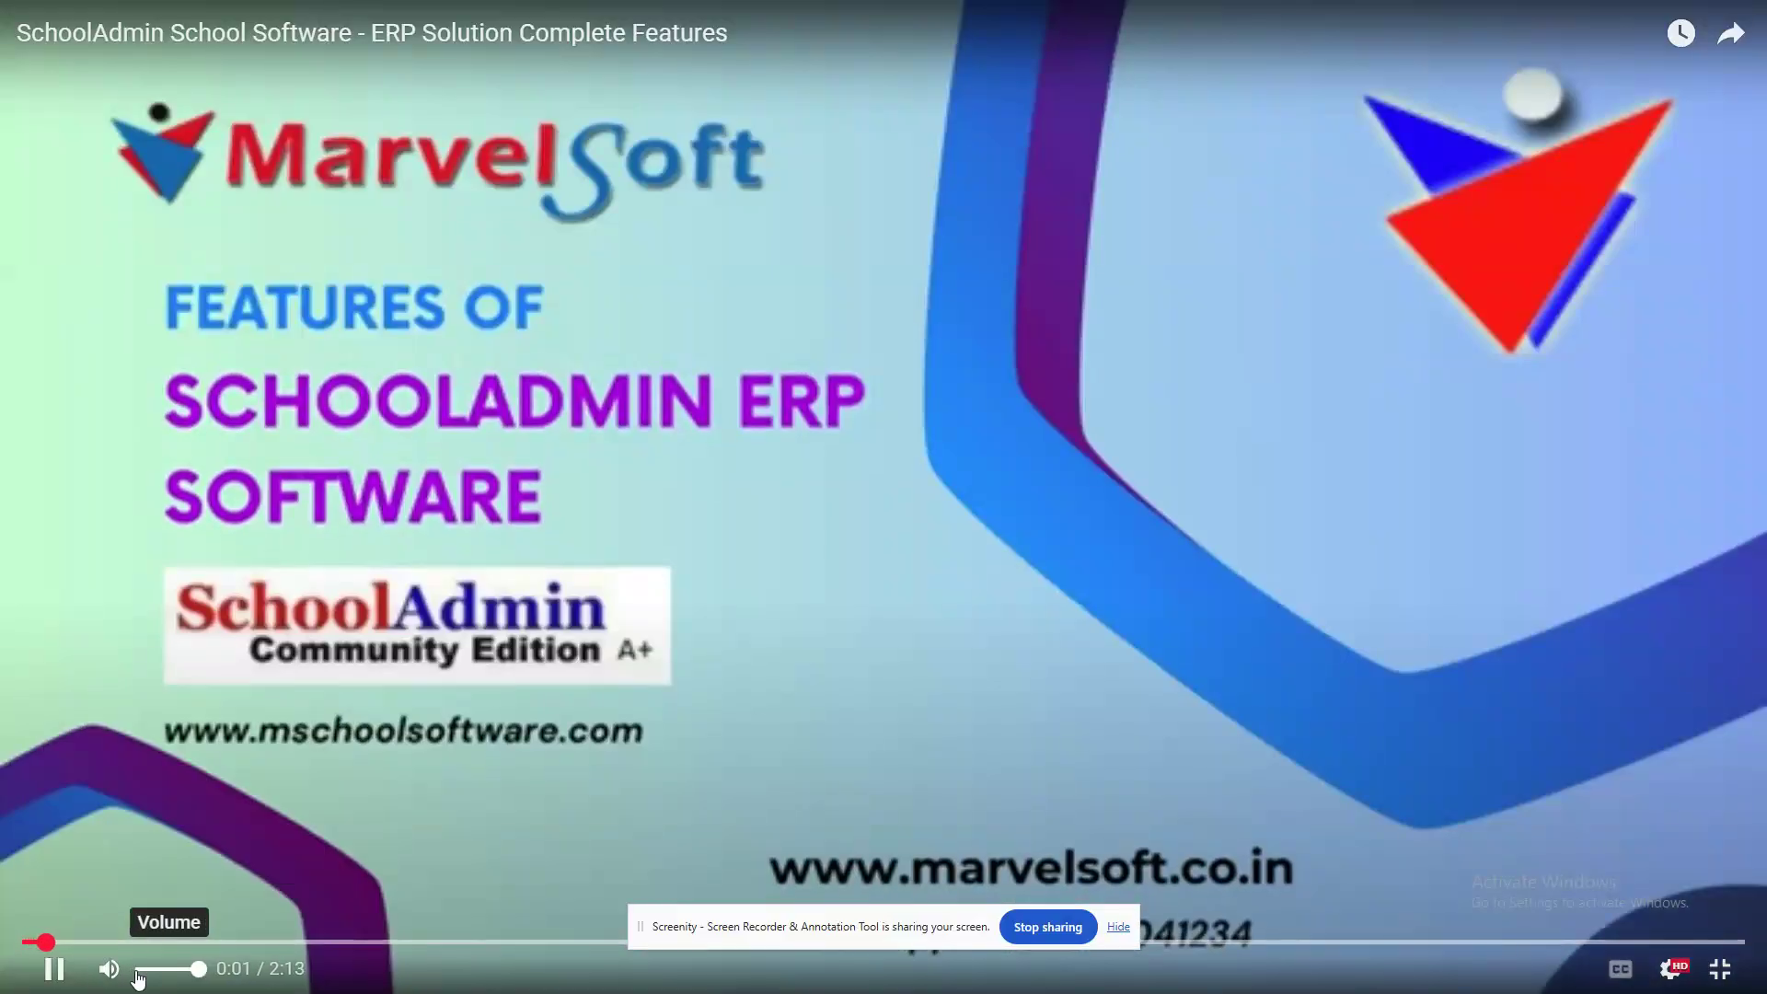
key("alt+Tab")
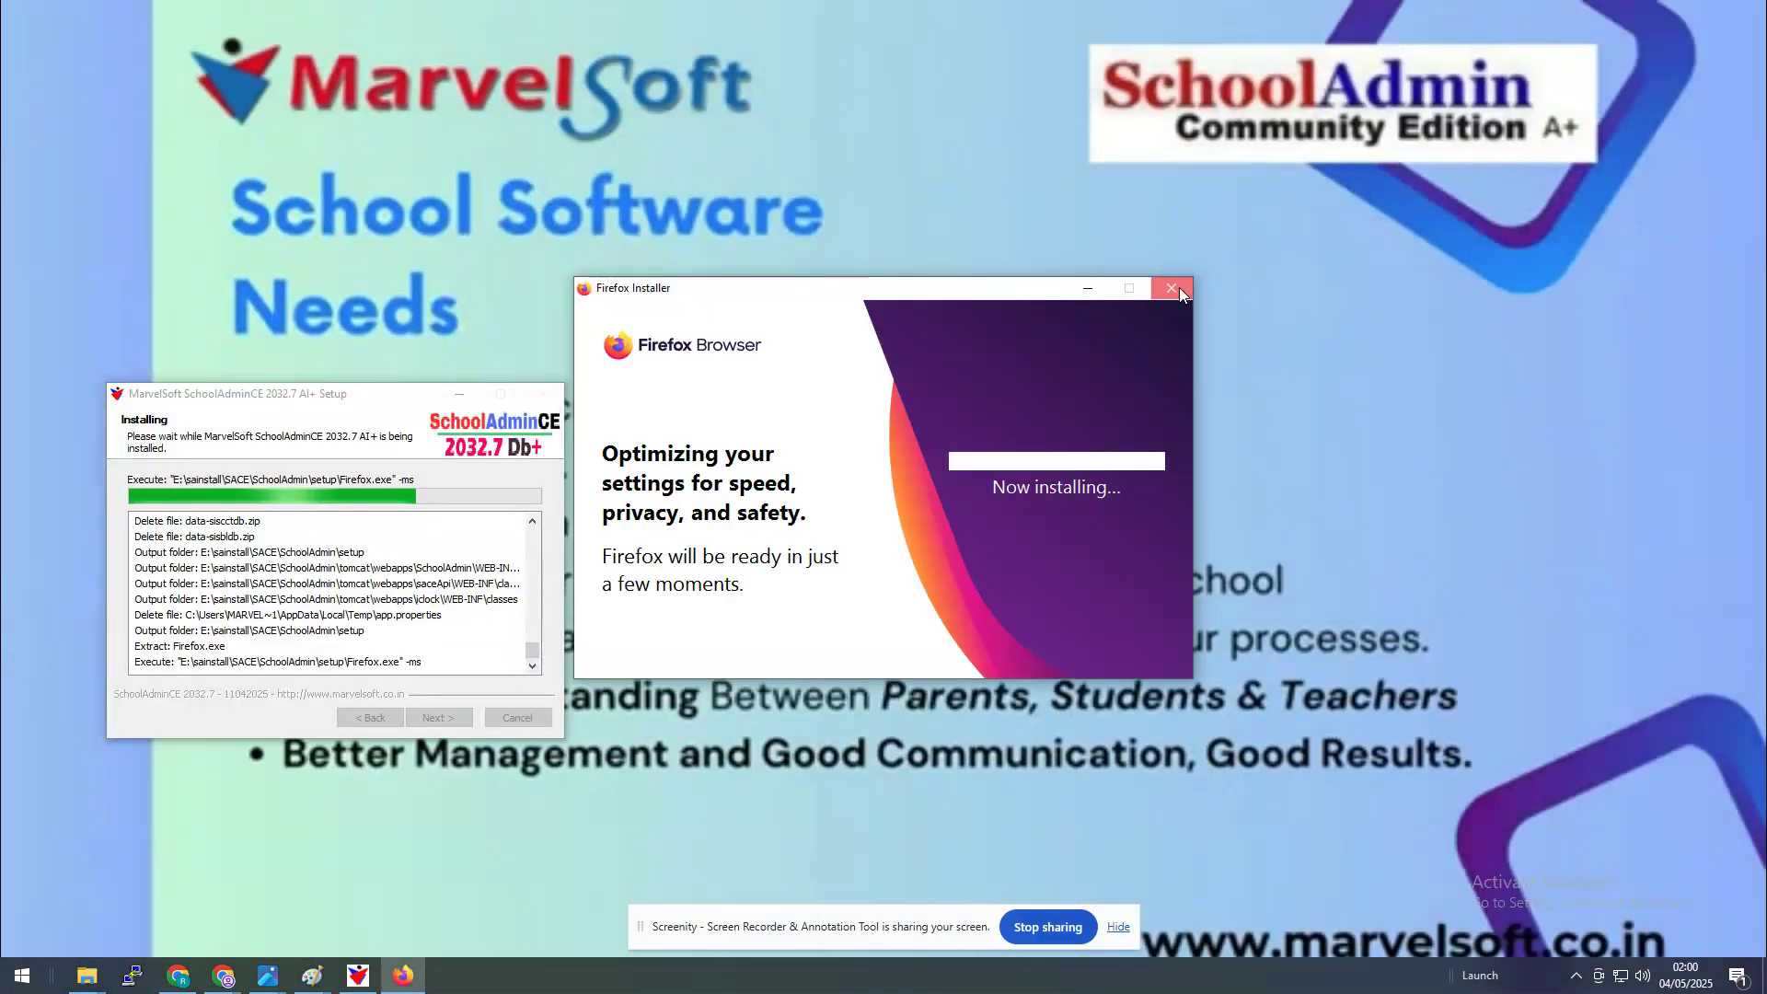
- Cancel the Firefox installation launched by the setup and close the Mozilla download page that opens
left_click(1172, 288)
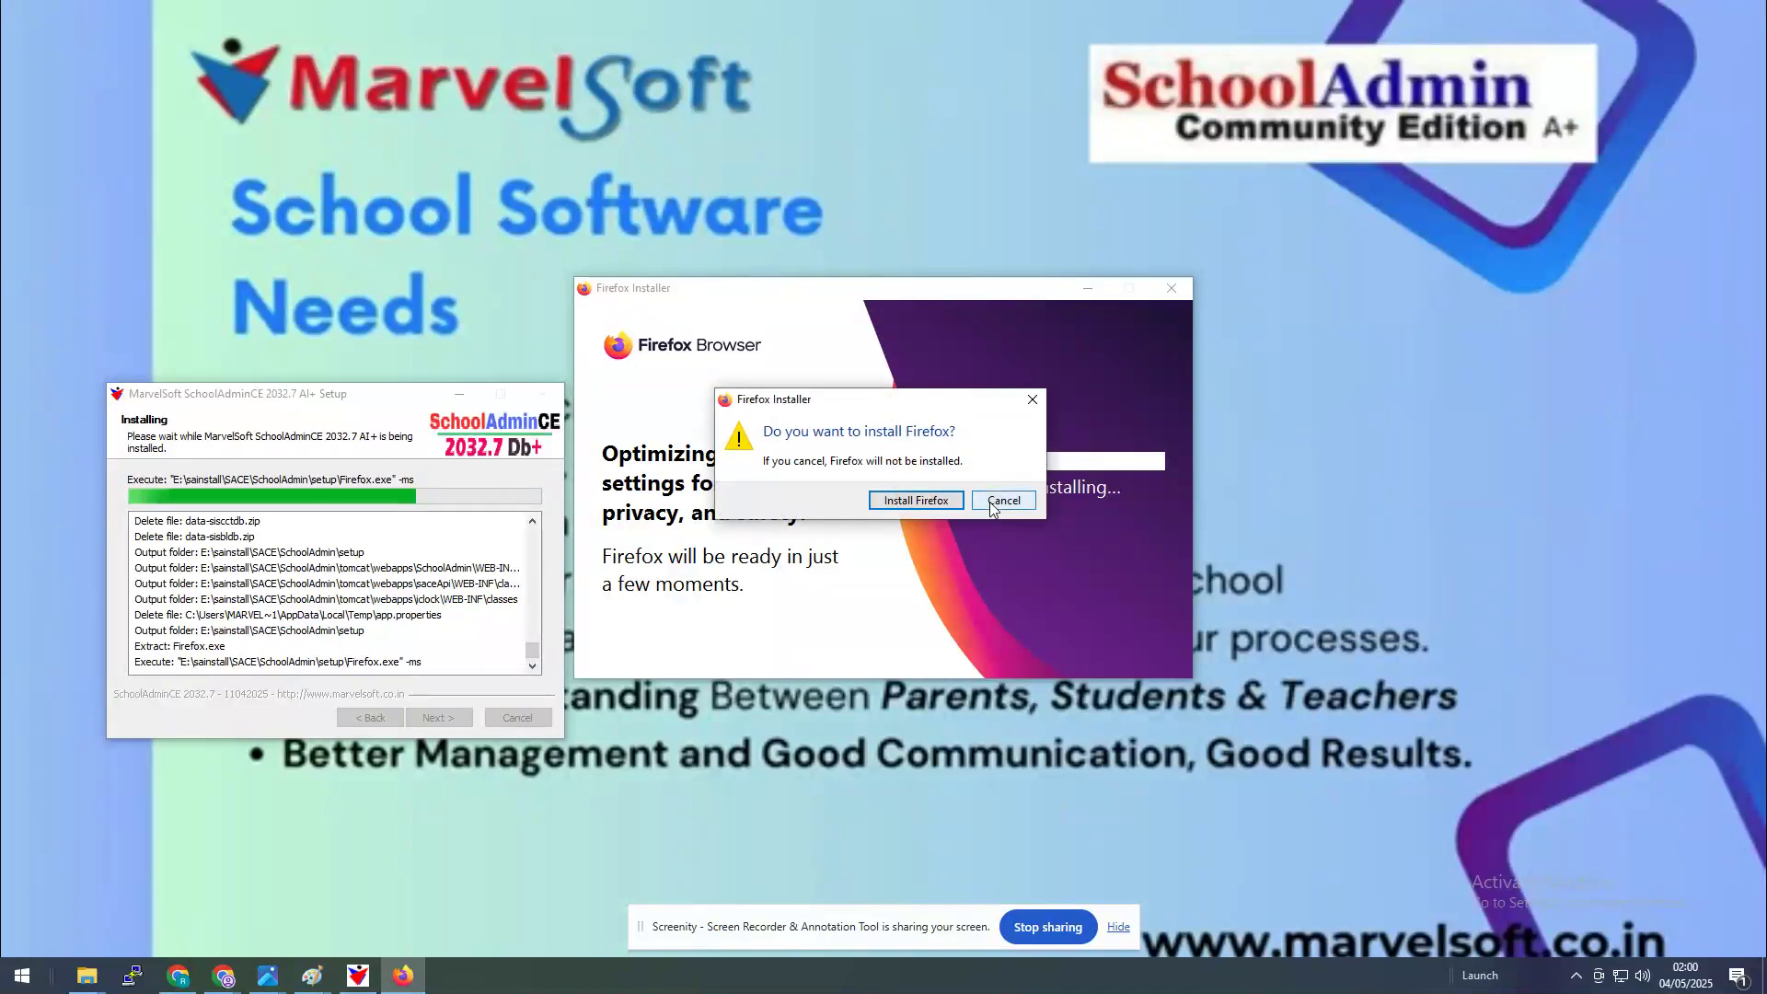
left_click(990, 504)
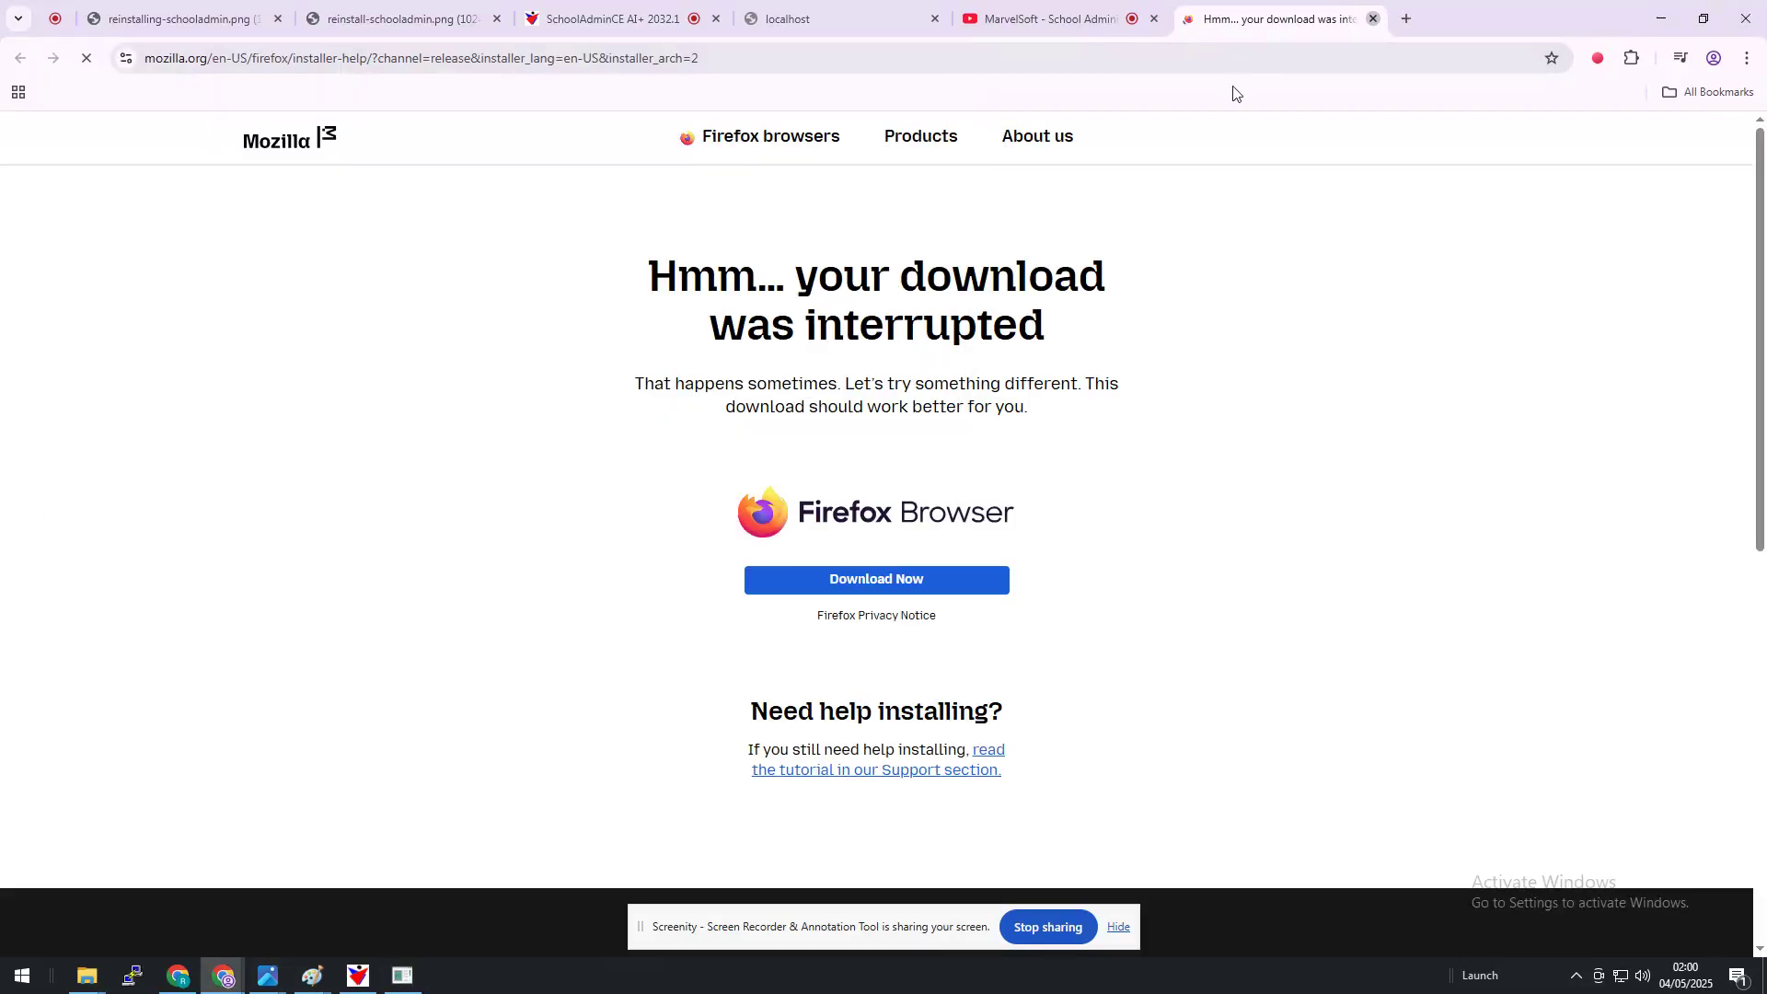
key("ctrl+w")
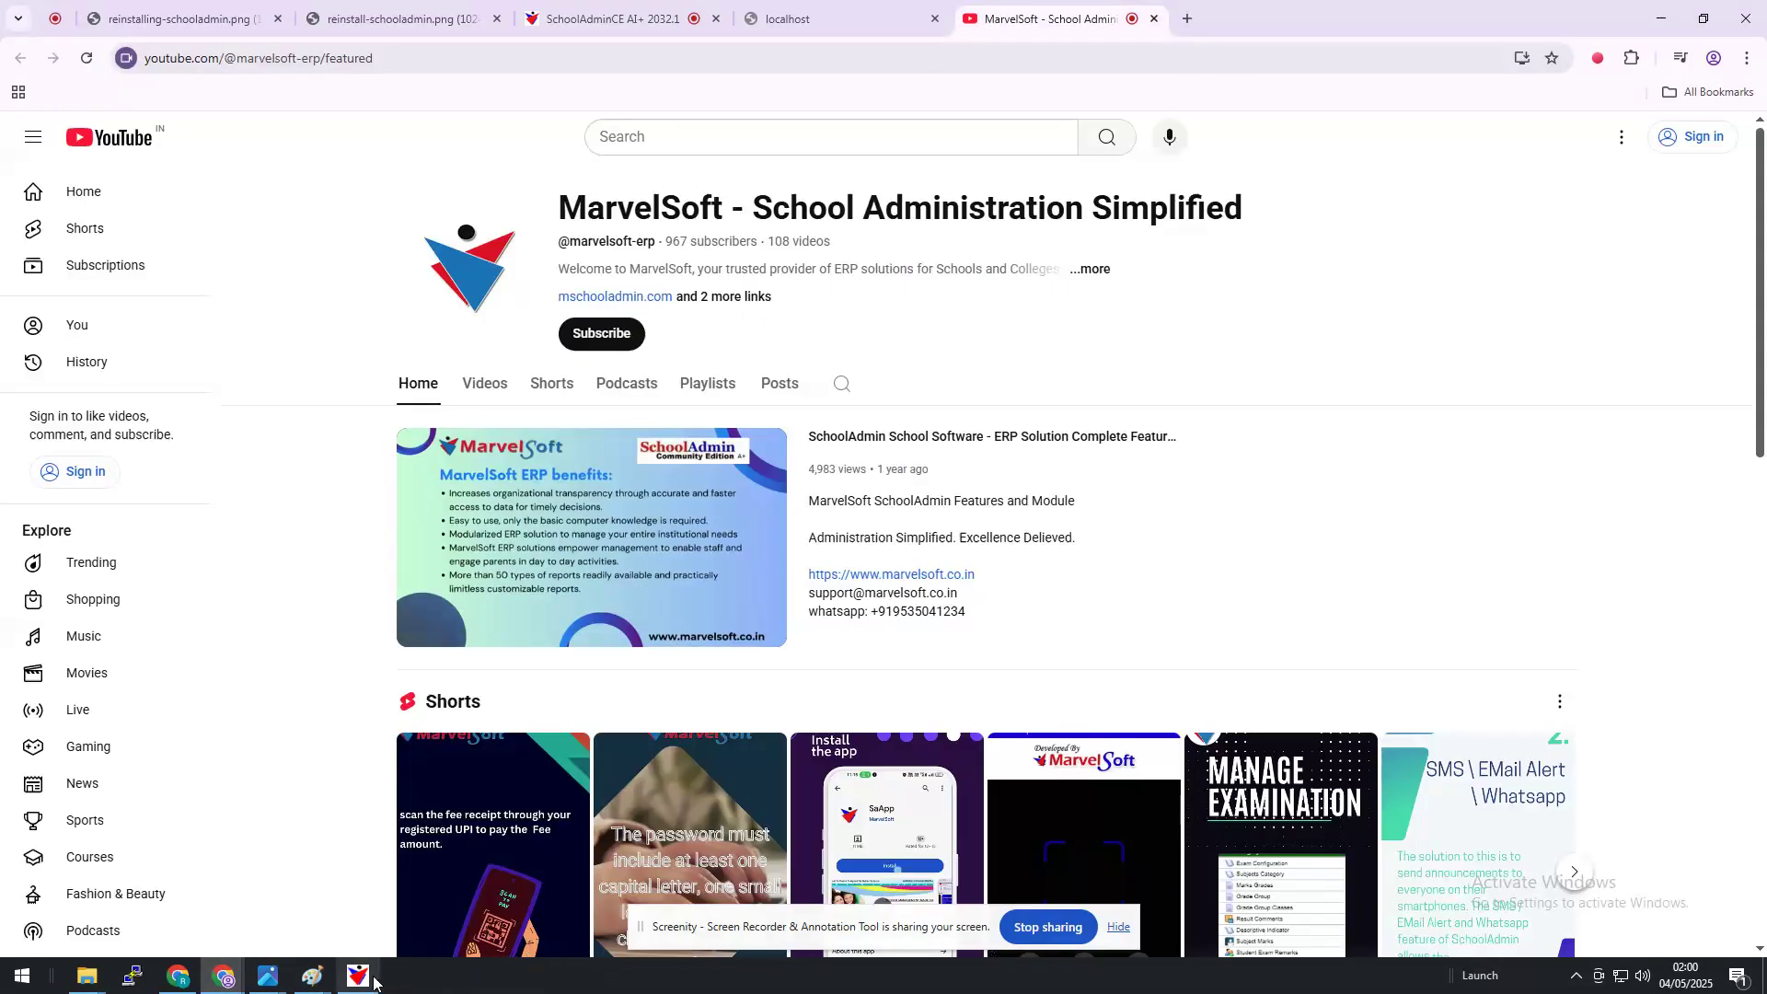
- Check the setup's progress over the SchoolAdmin login page and confirm replacing the existing scheduled task "SchoolAdminCE" with y
left_click(371, 979)
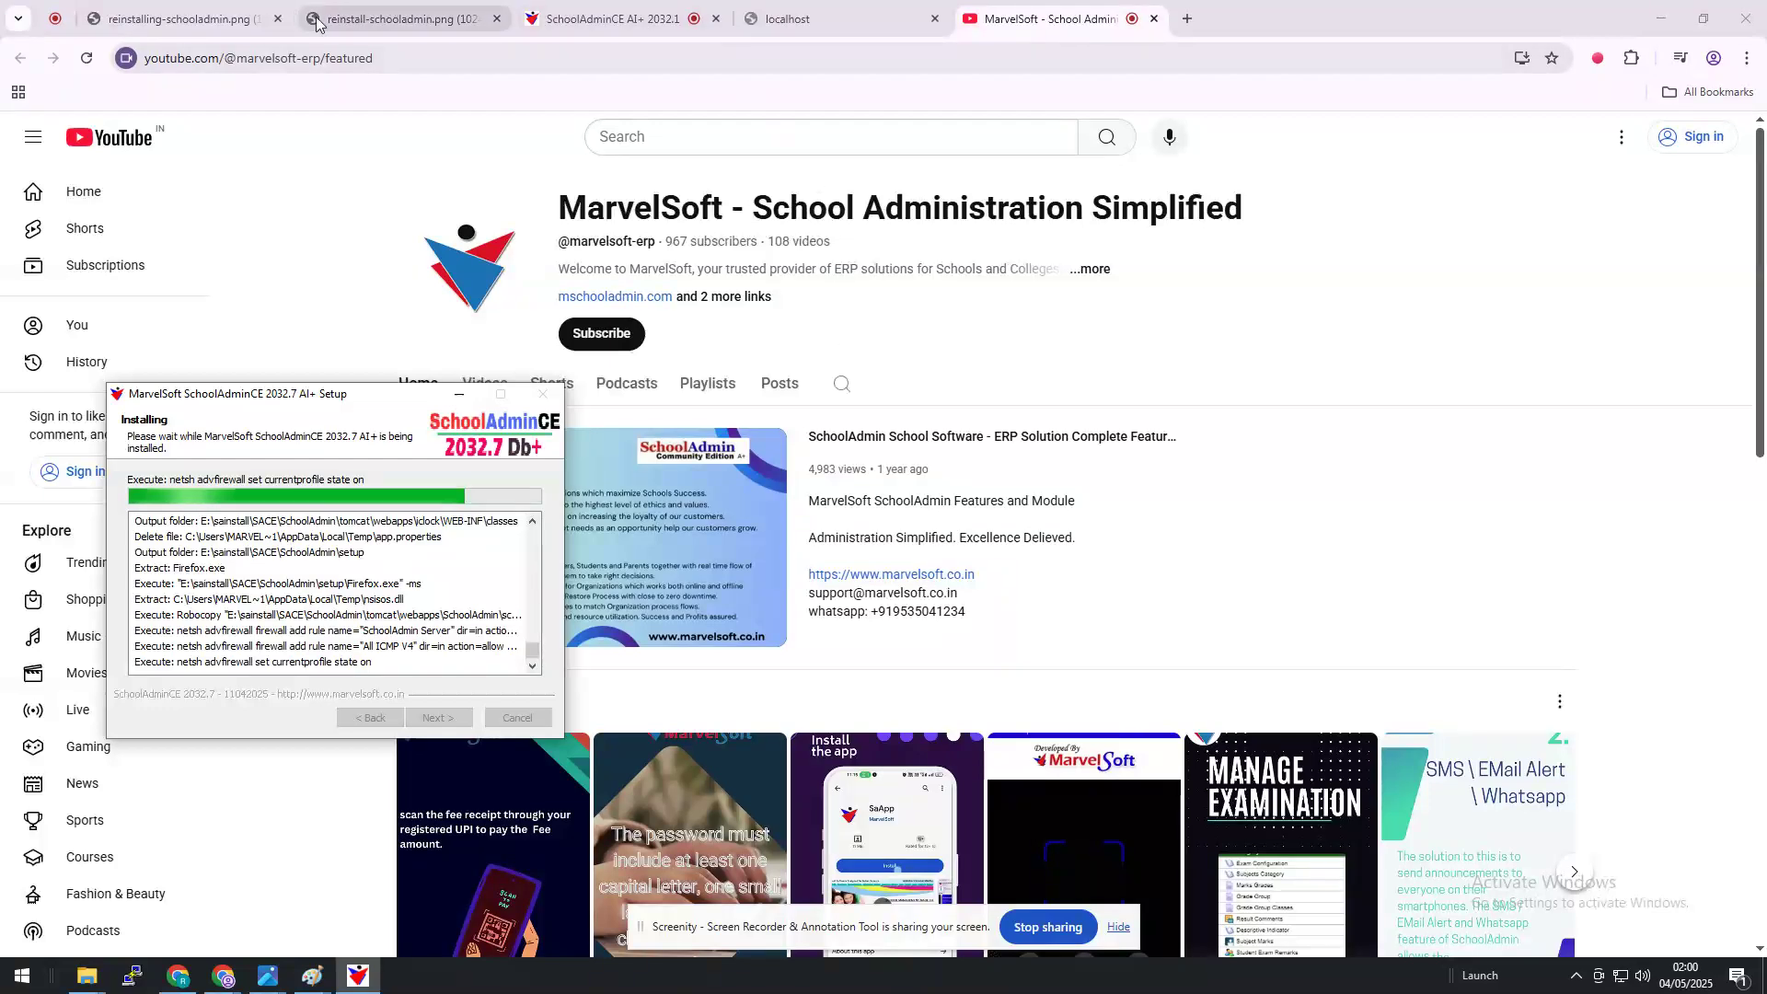
left_click(580, 34)
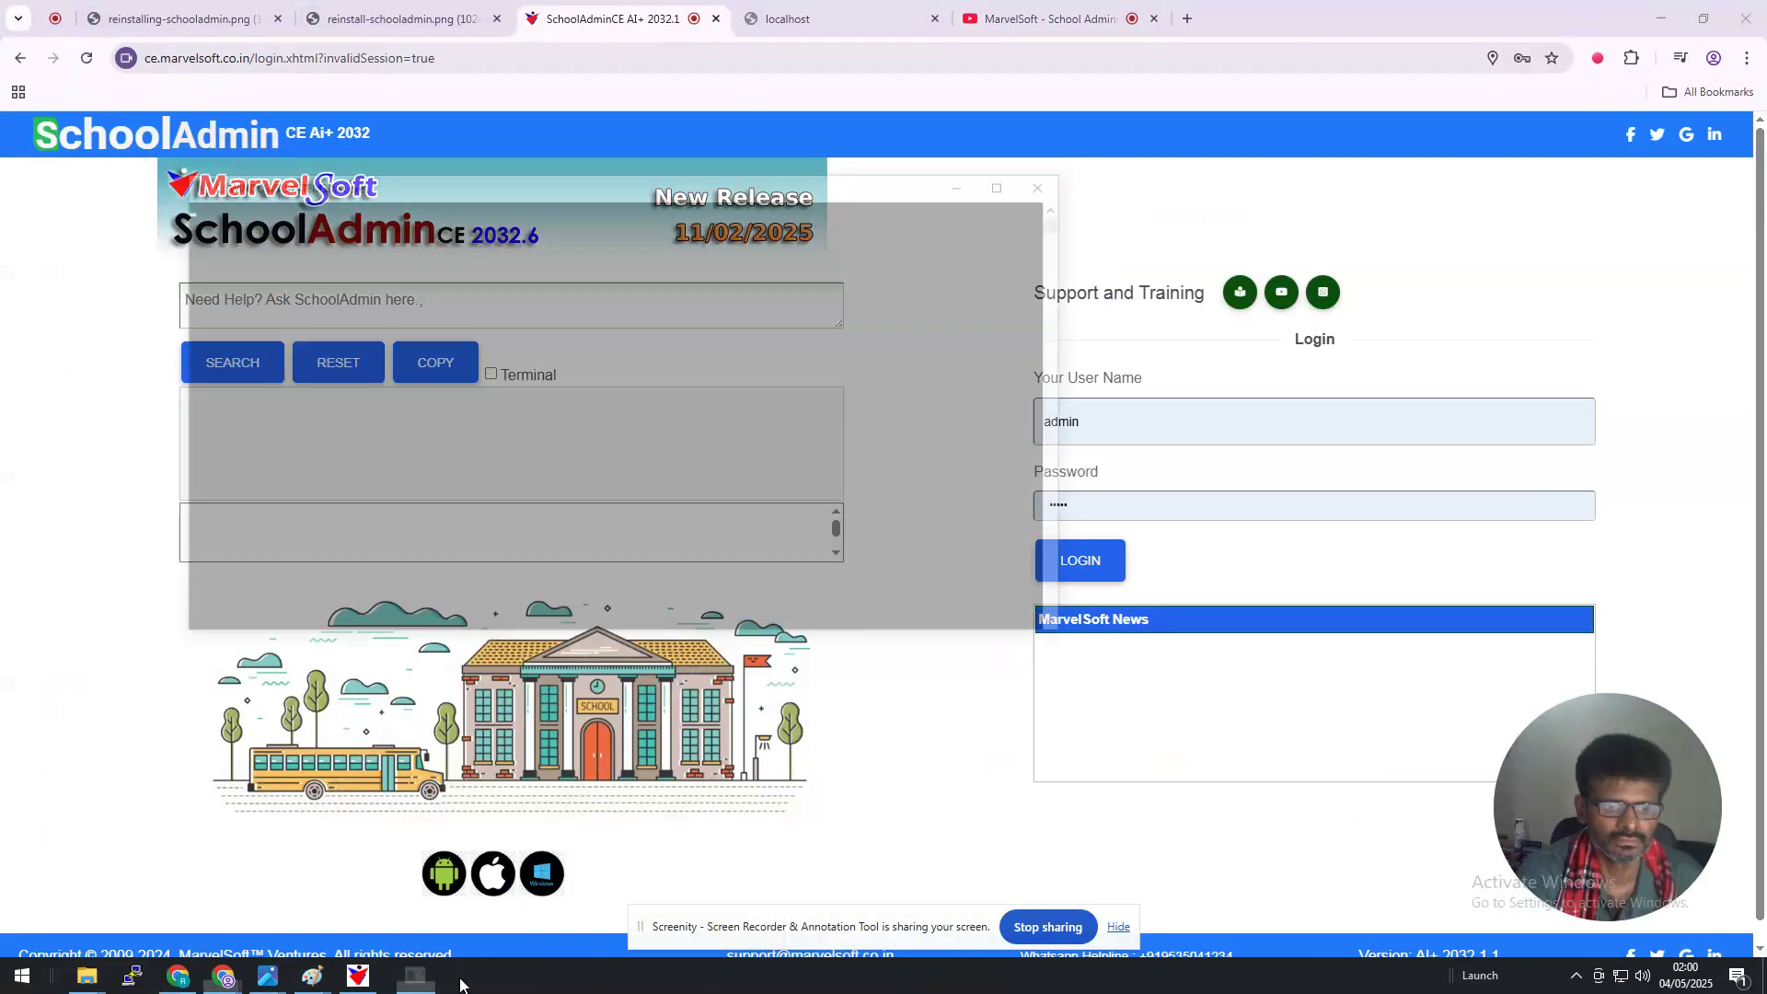
left_click(353, 985)
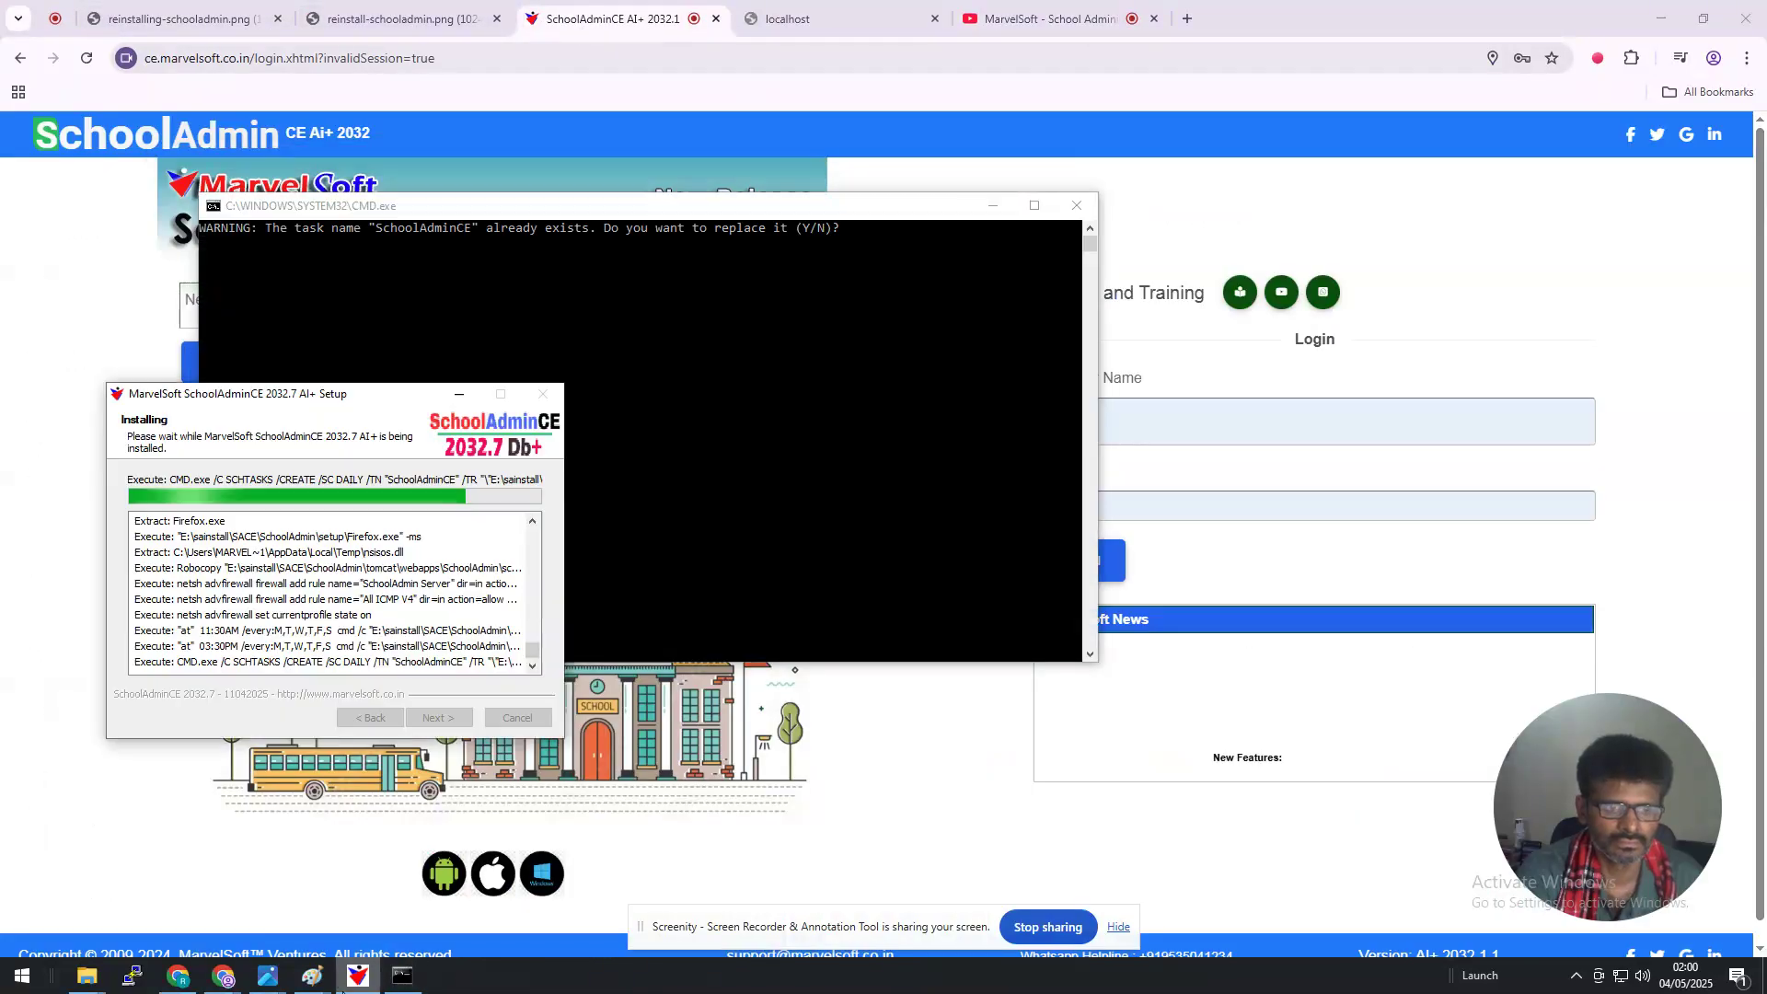
left_click(770, 205)
left_click(777, 288)
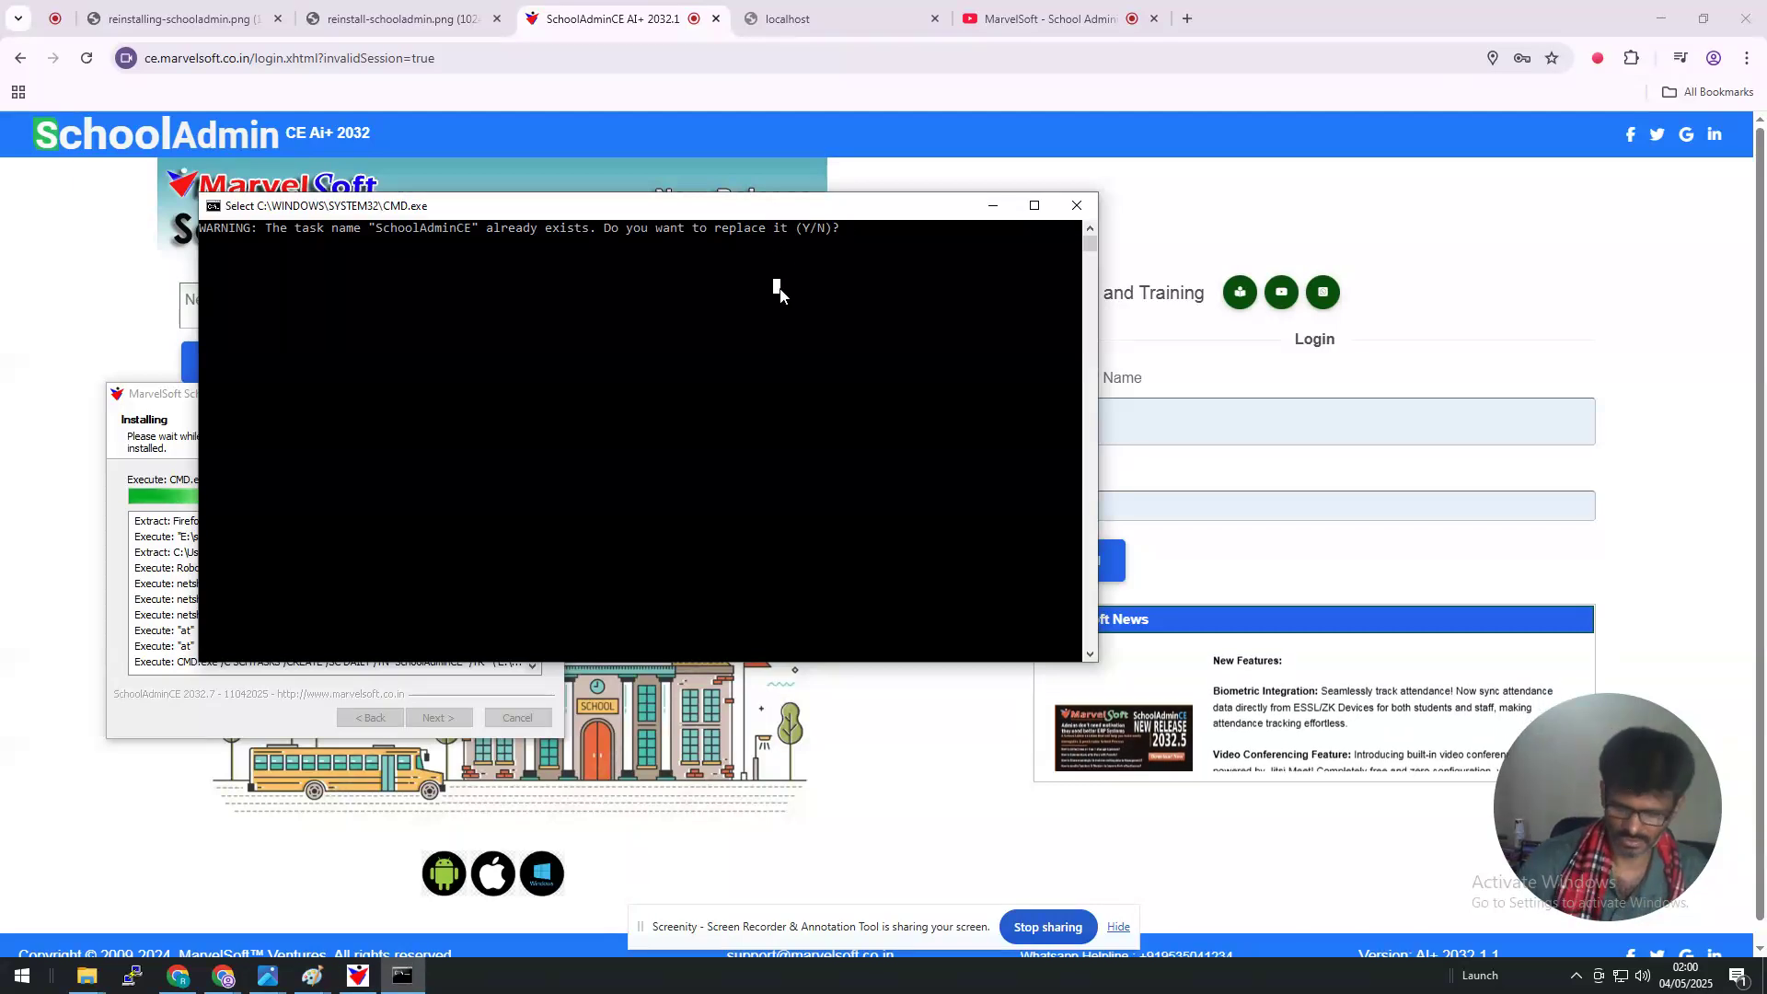
type("y")
key("Return")
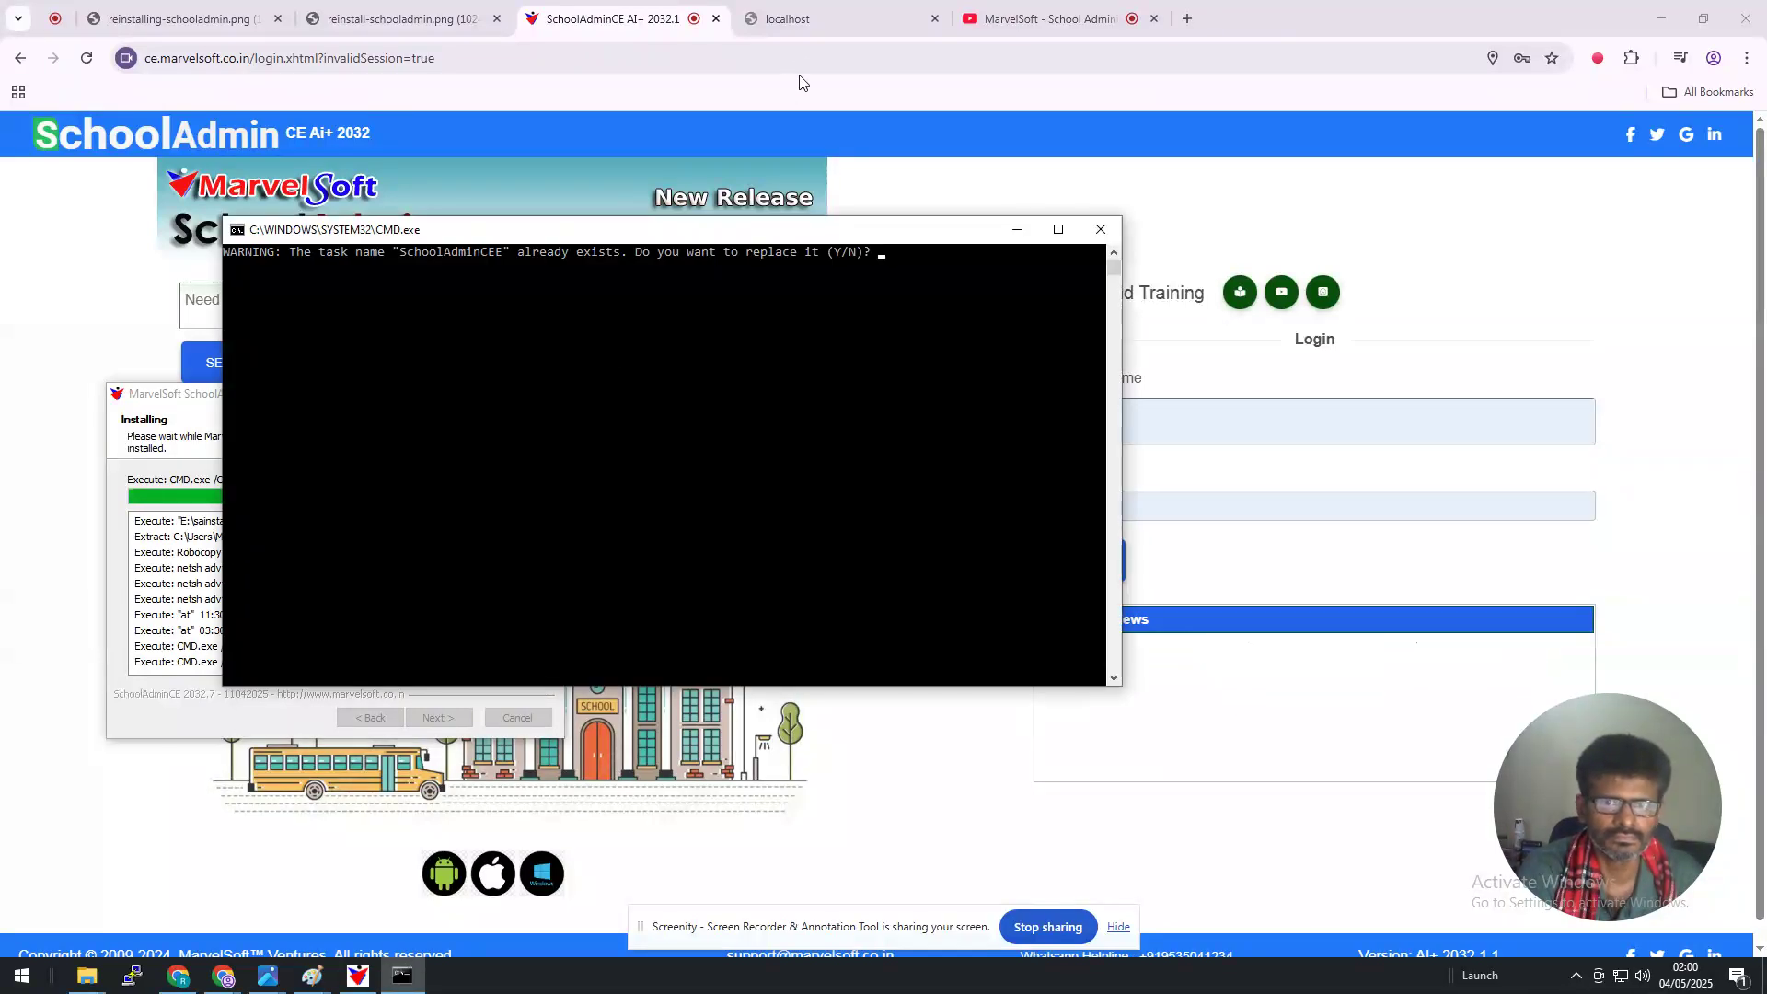
- Confirm replacing the existing scheduled task "SchoolAdminCEE" with y in the command window, after checking the localhost page
left_click(786, 22)
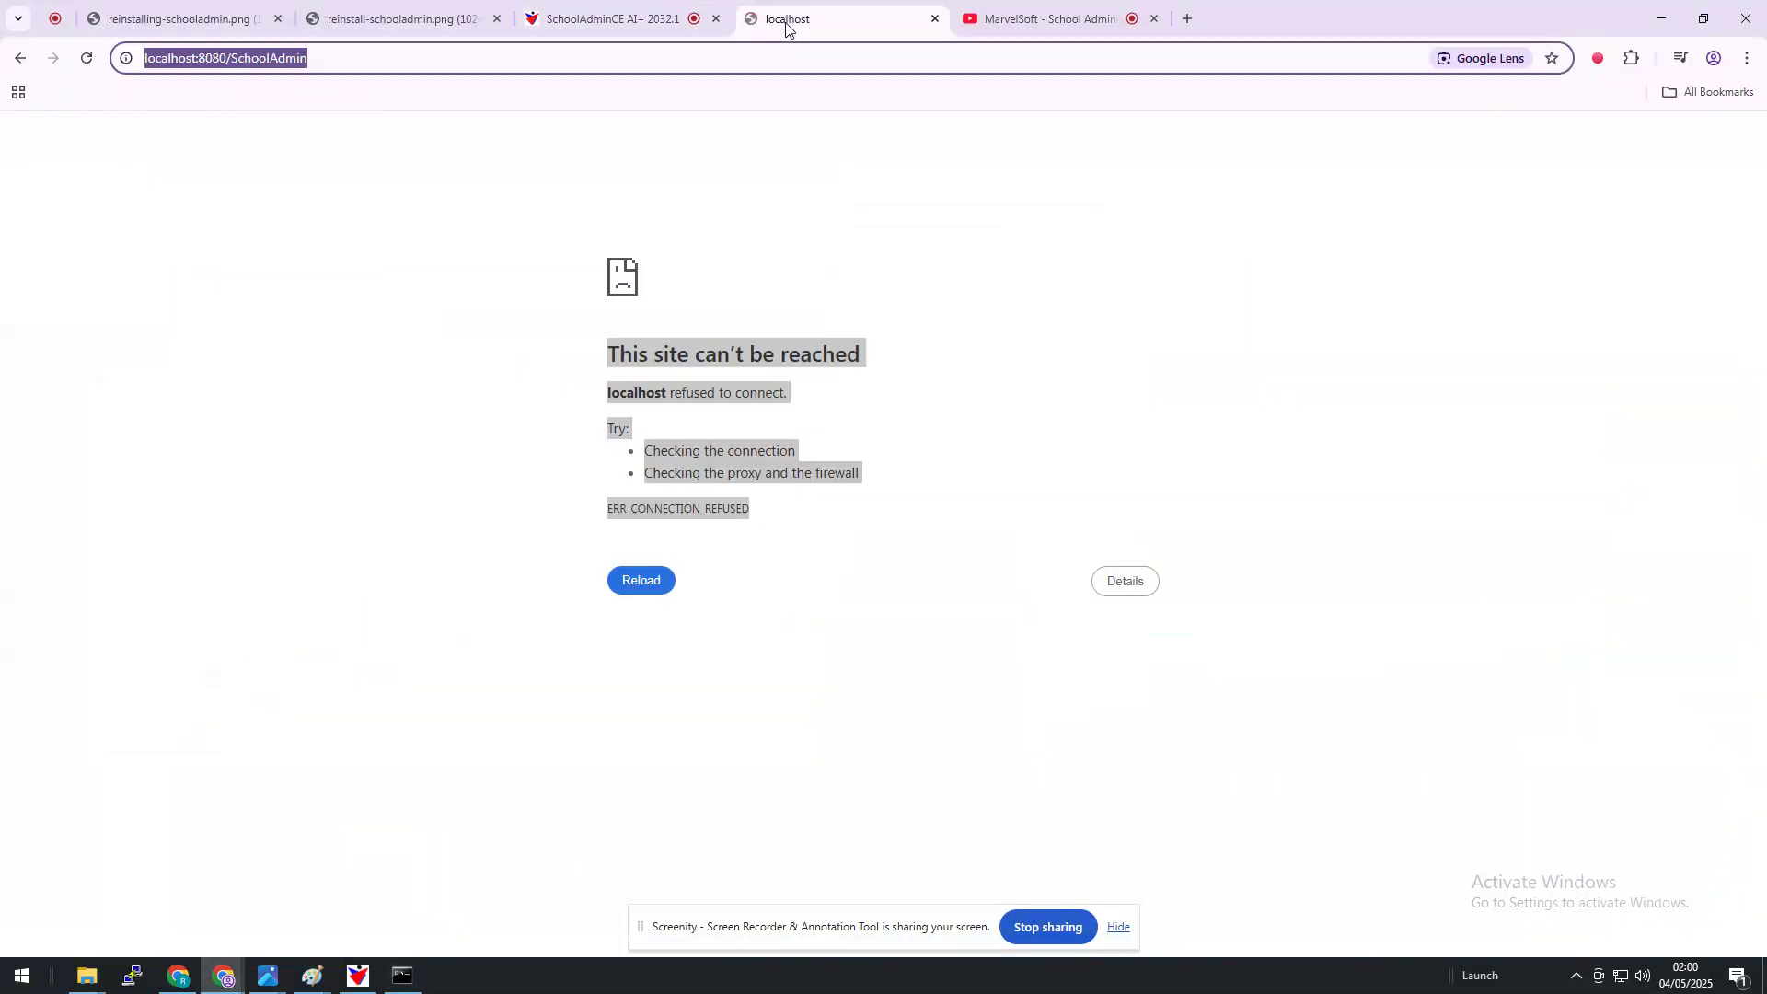
left_click(566, 24)
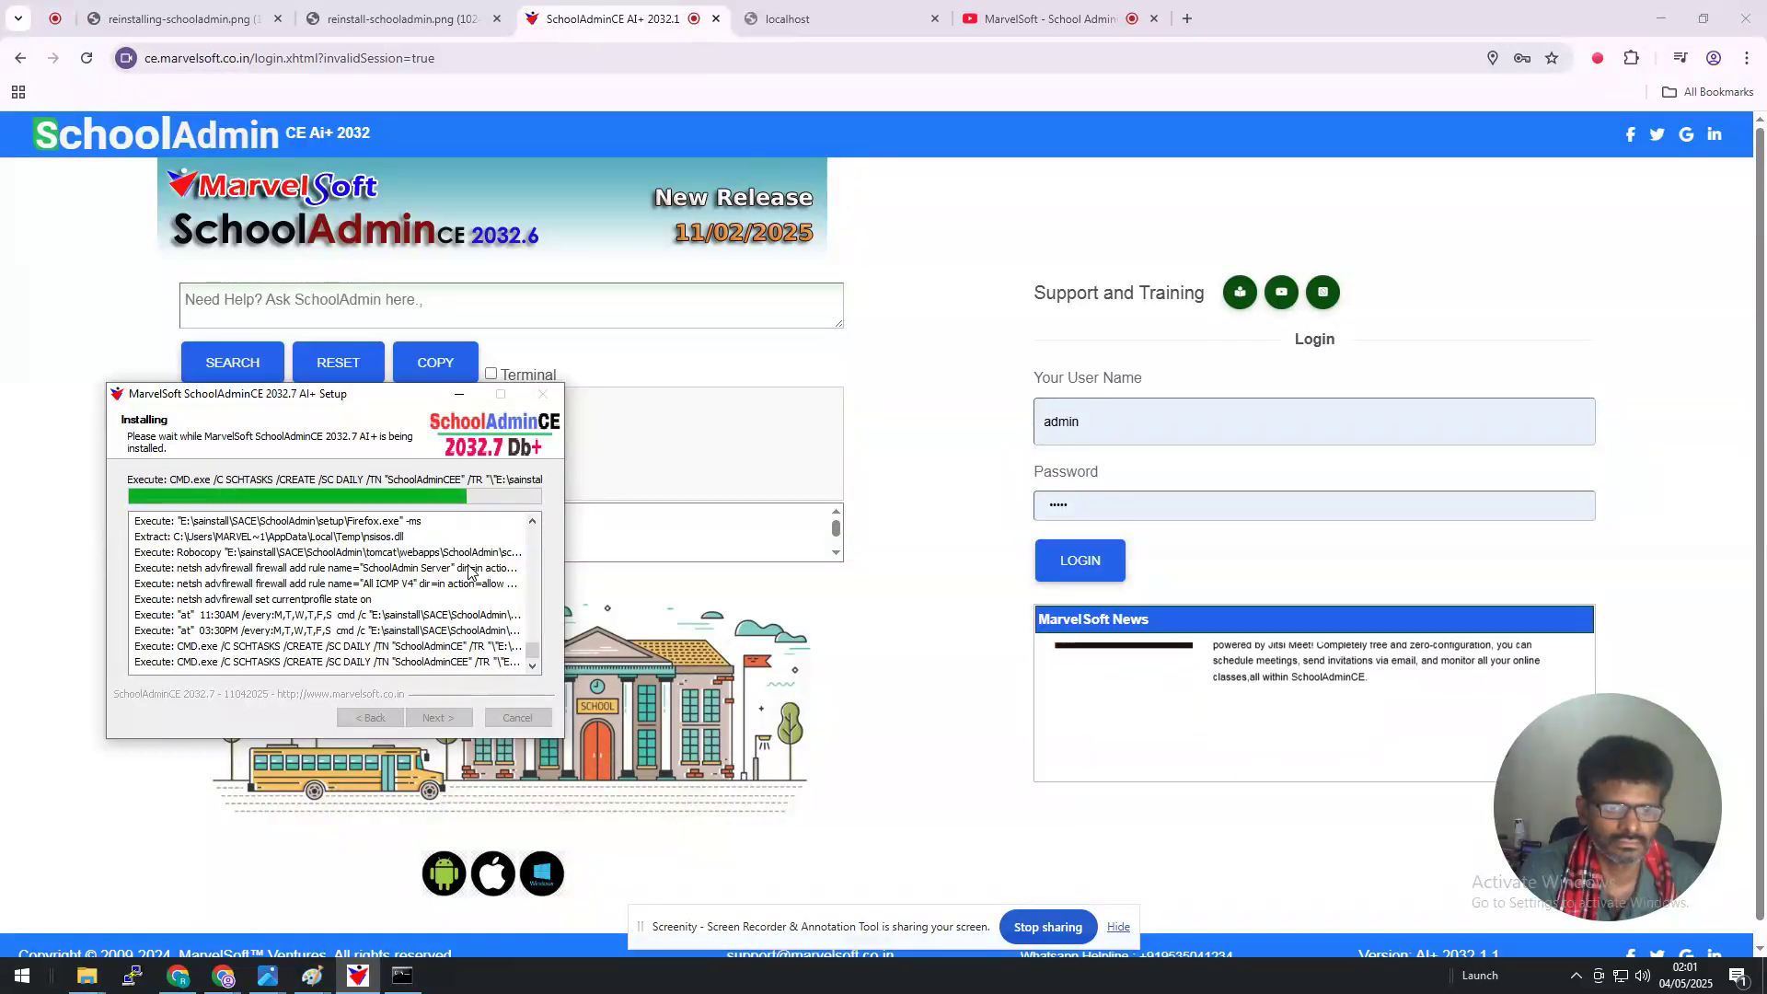
left_click(405, 978)
type("y")
key("Return")
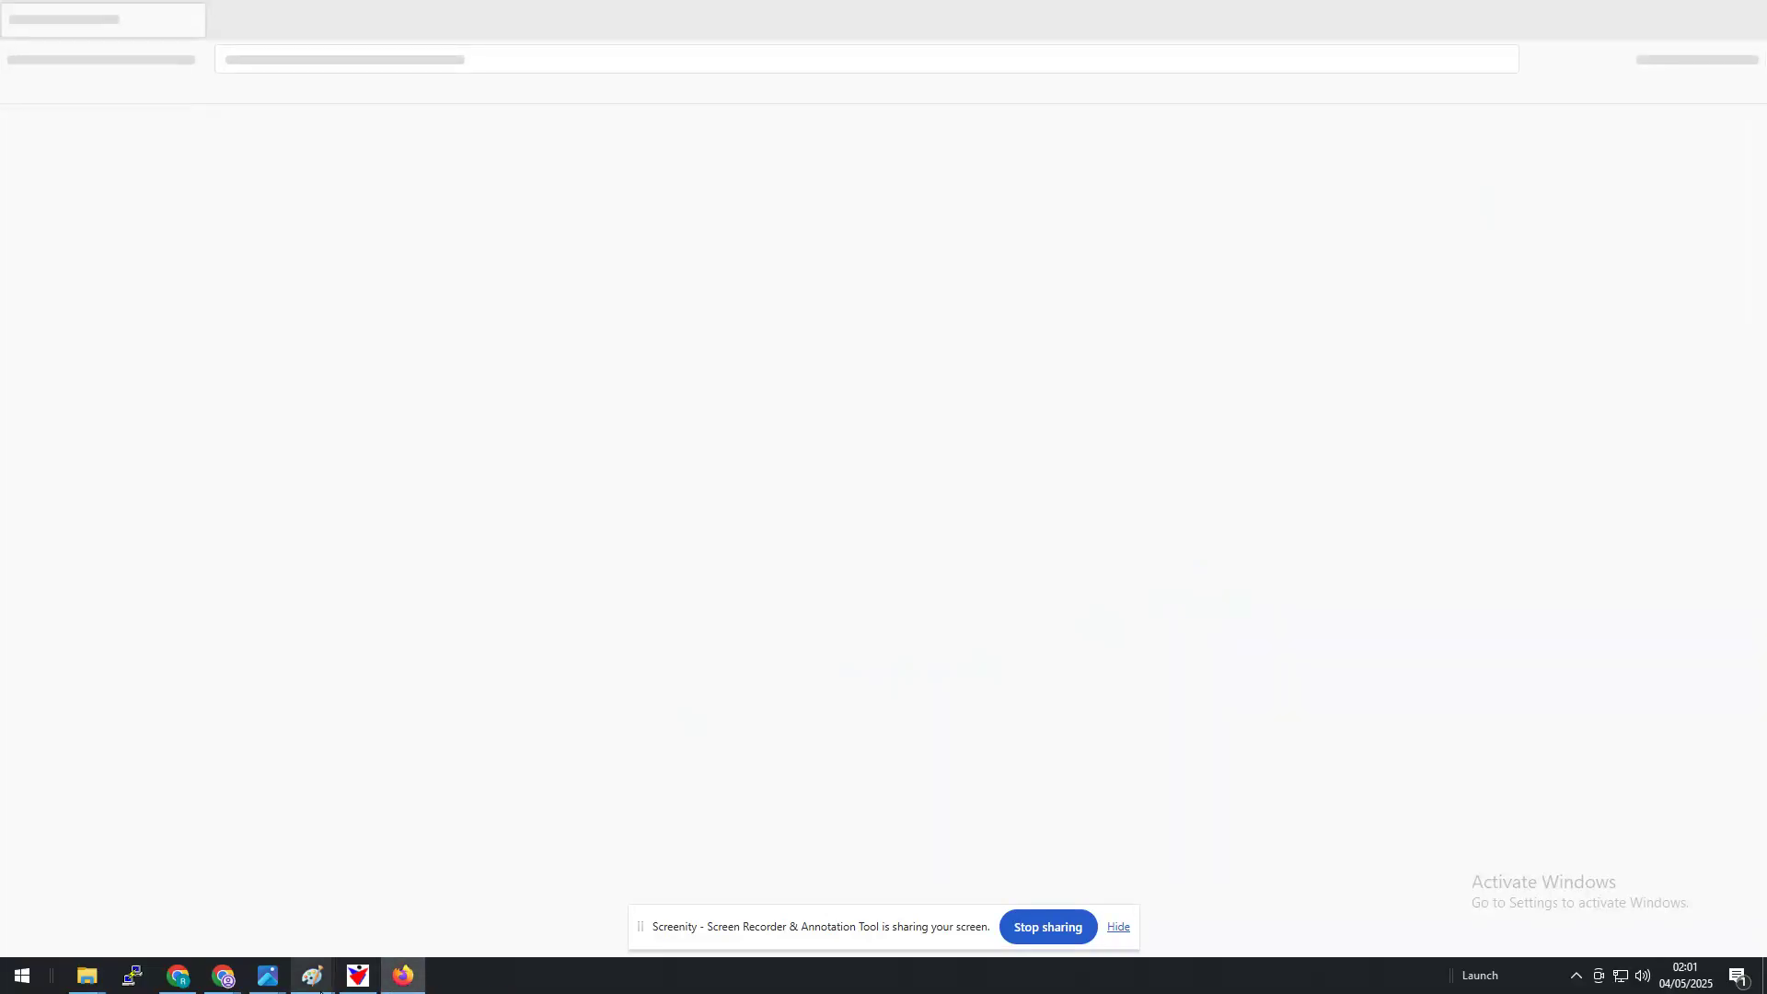
- Acknowledge the setup's access URL and login information messages, and finish the SchoolAdminCE 2032.7 setup wizard
left_click(358, 980)
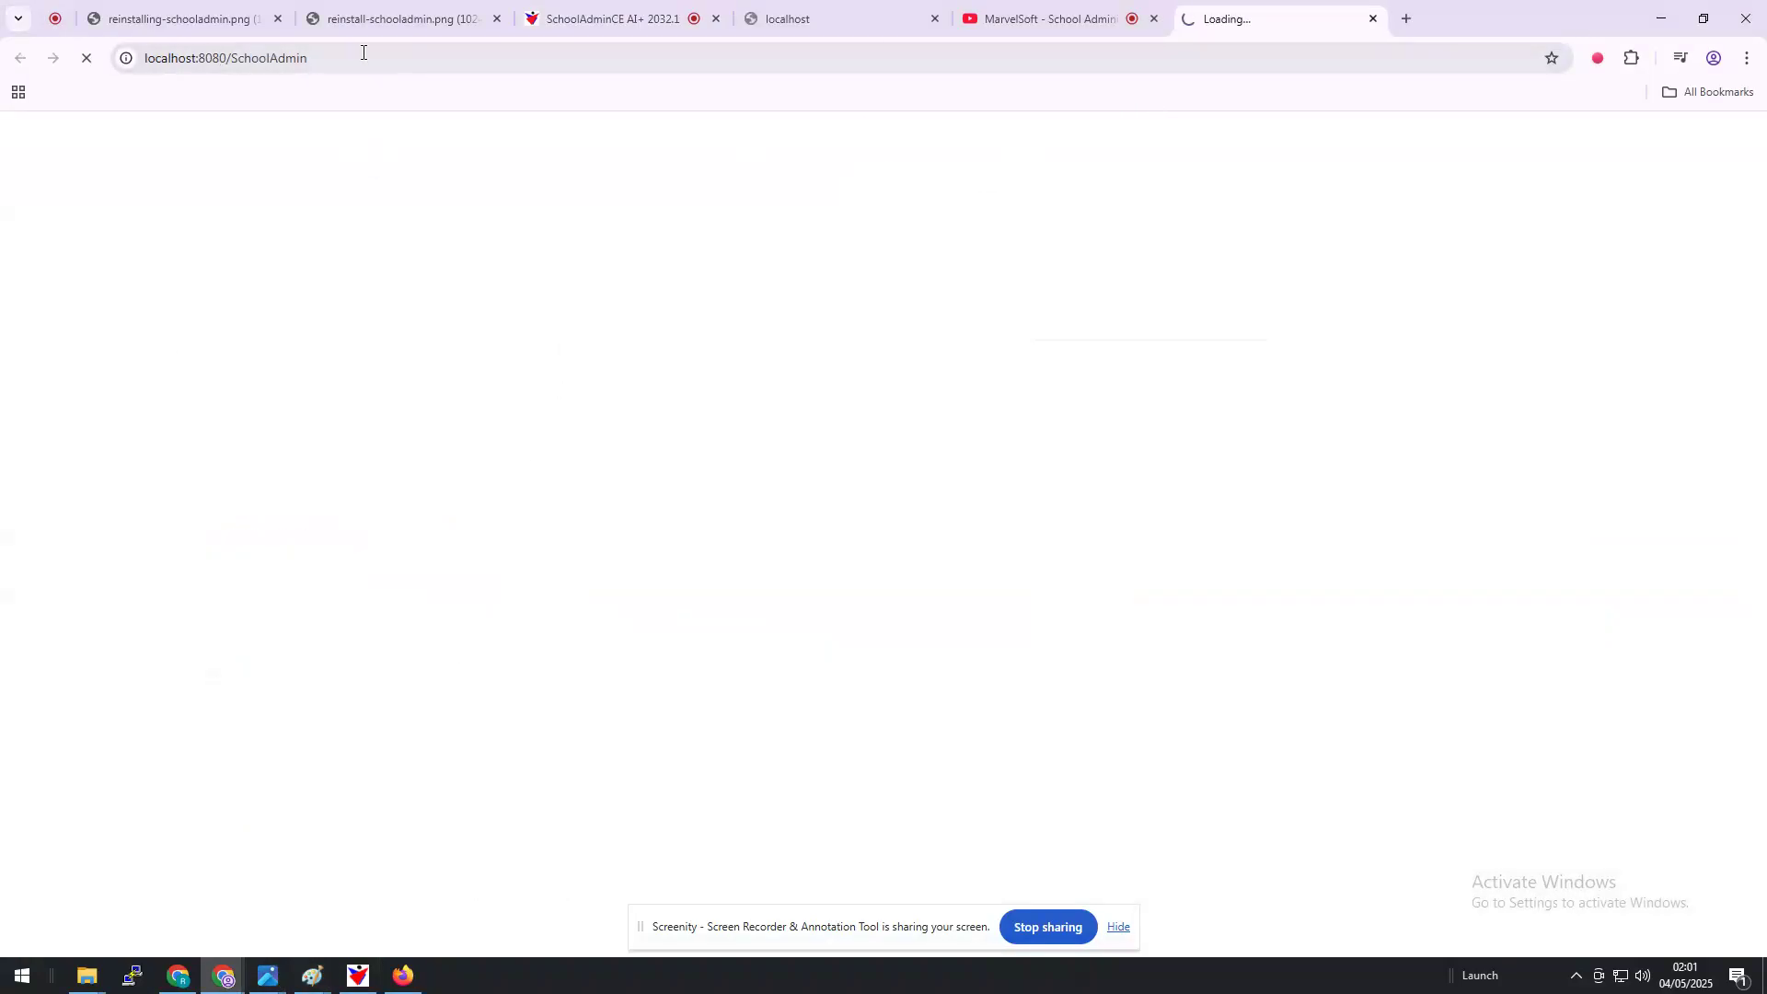
left_click(575, 20)
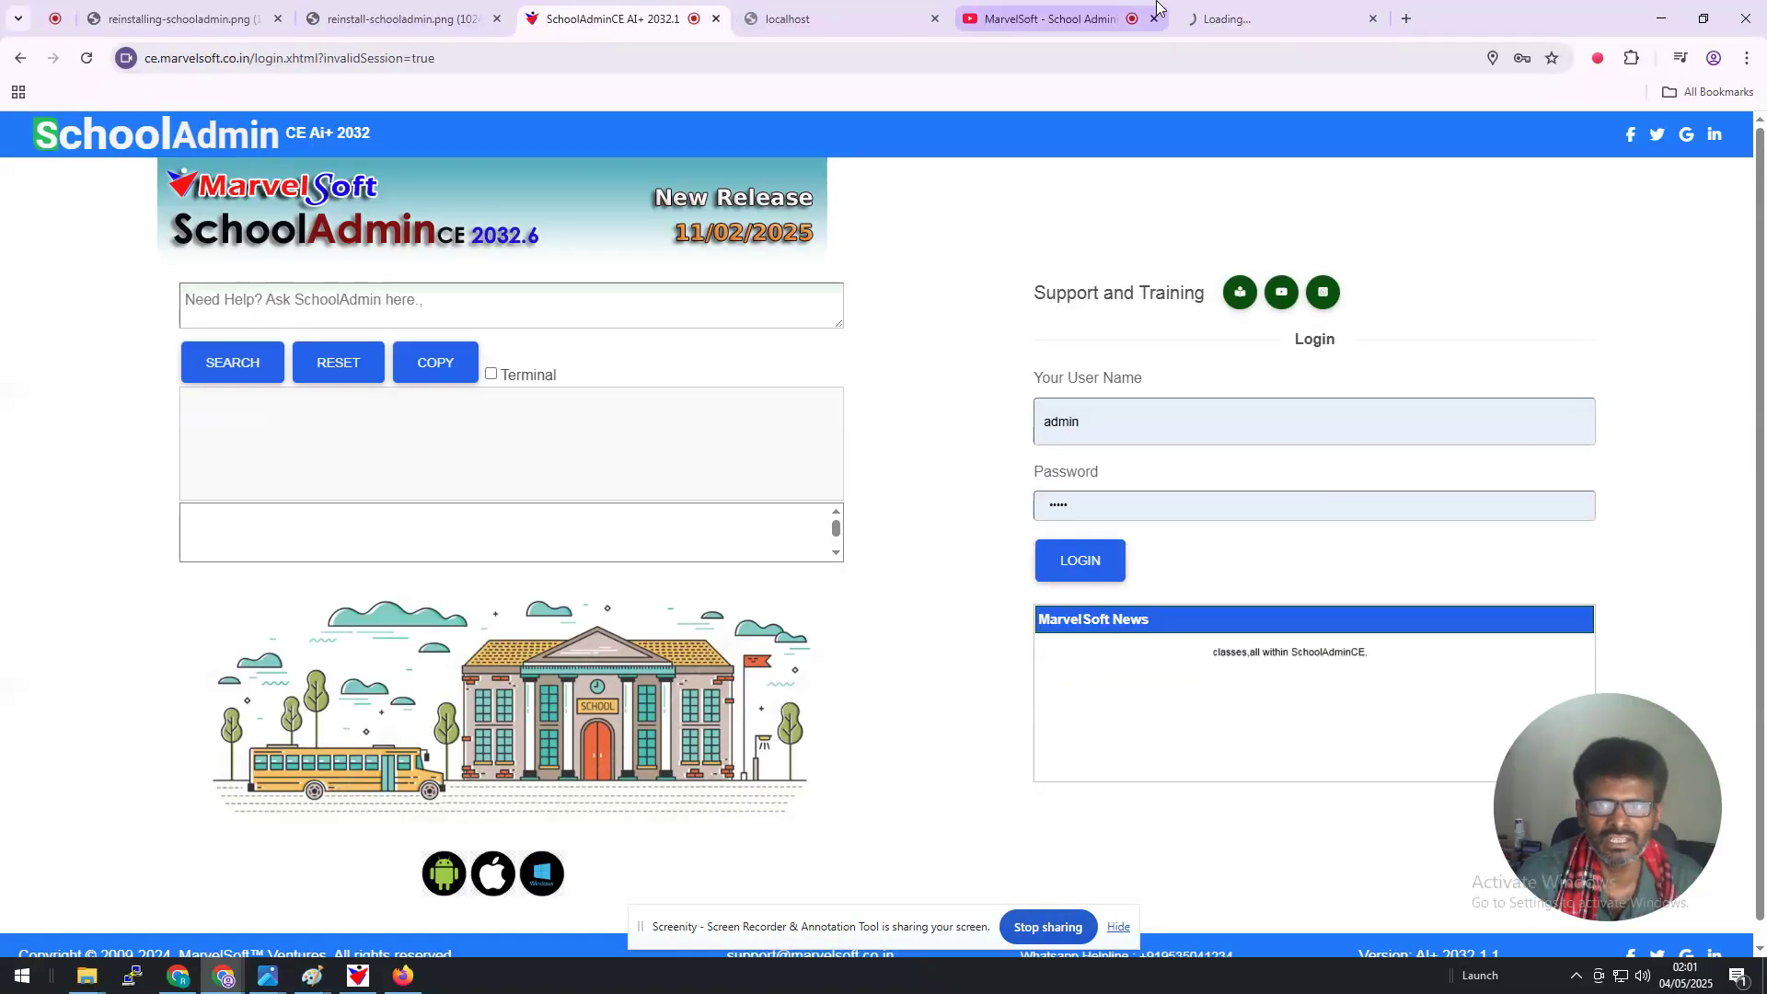
left_click(1223, 19)
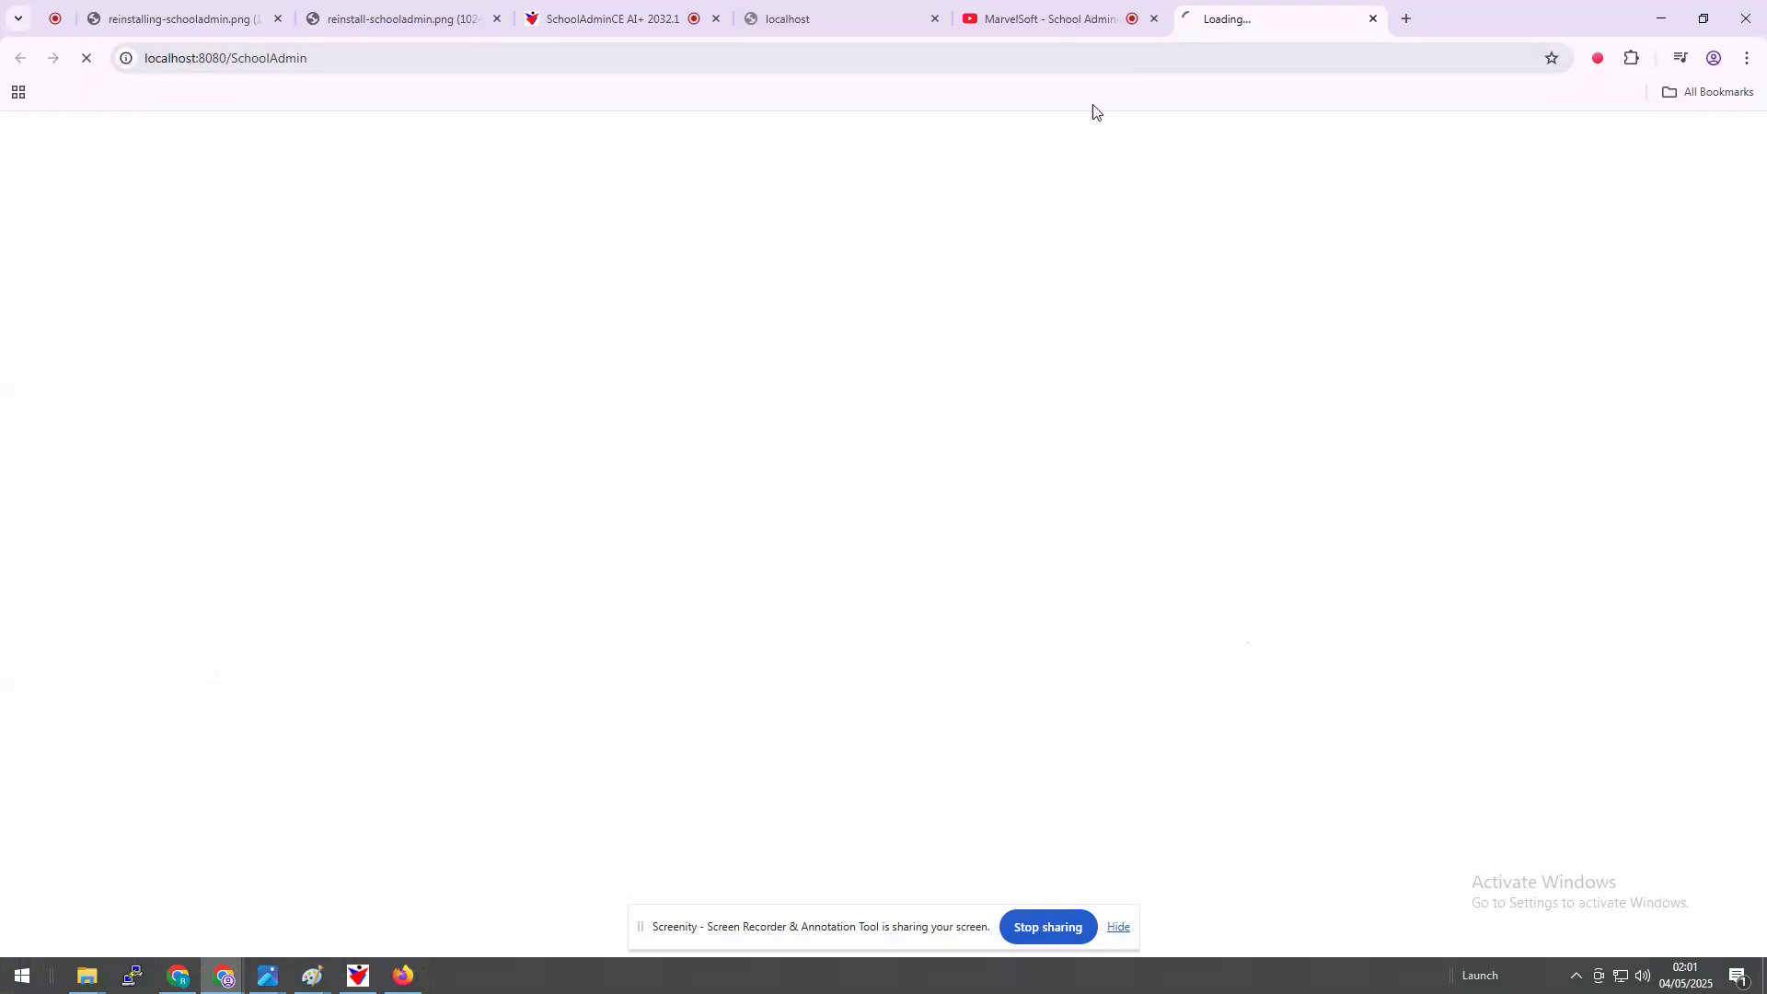
left_click(366, 979)
left_click(987, 569)
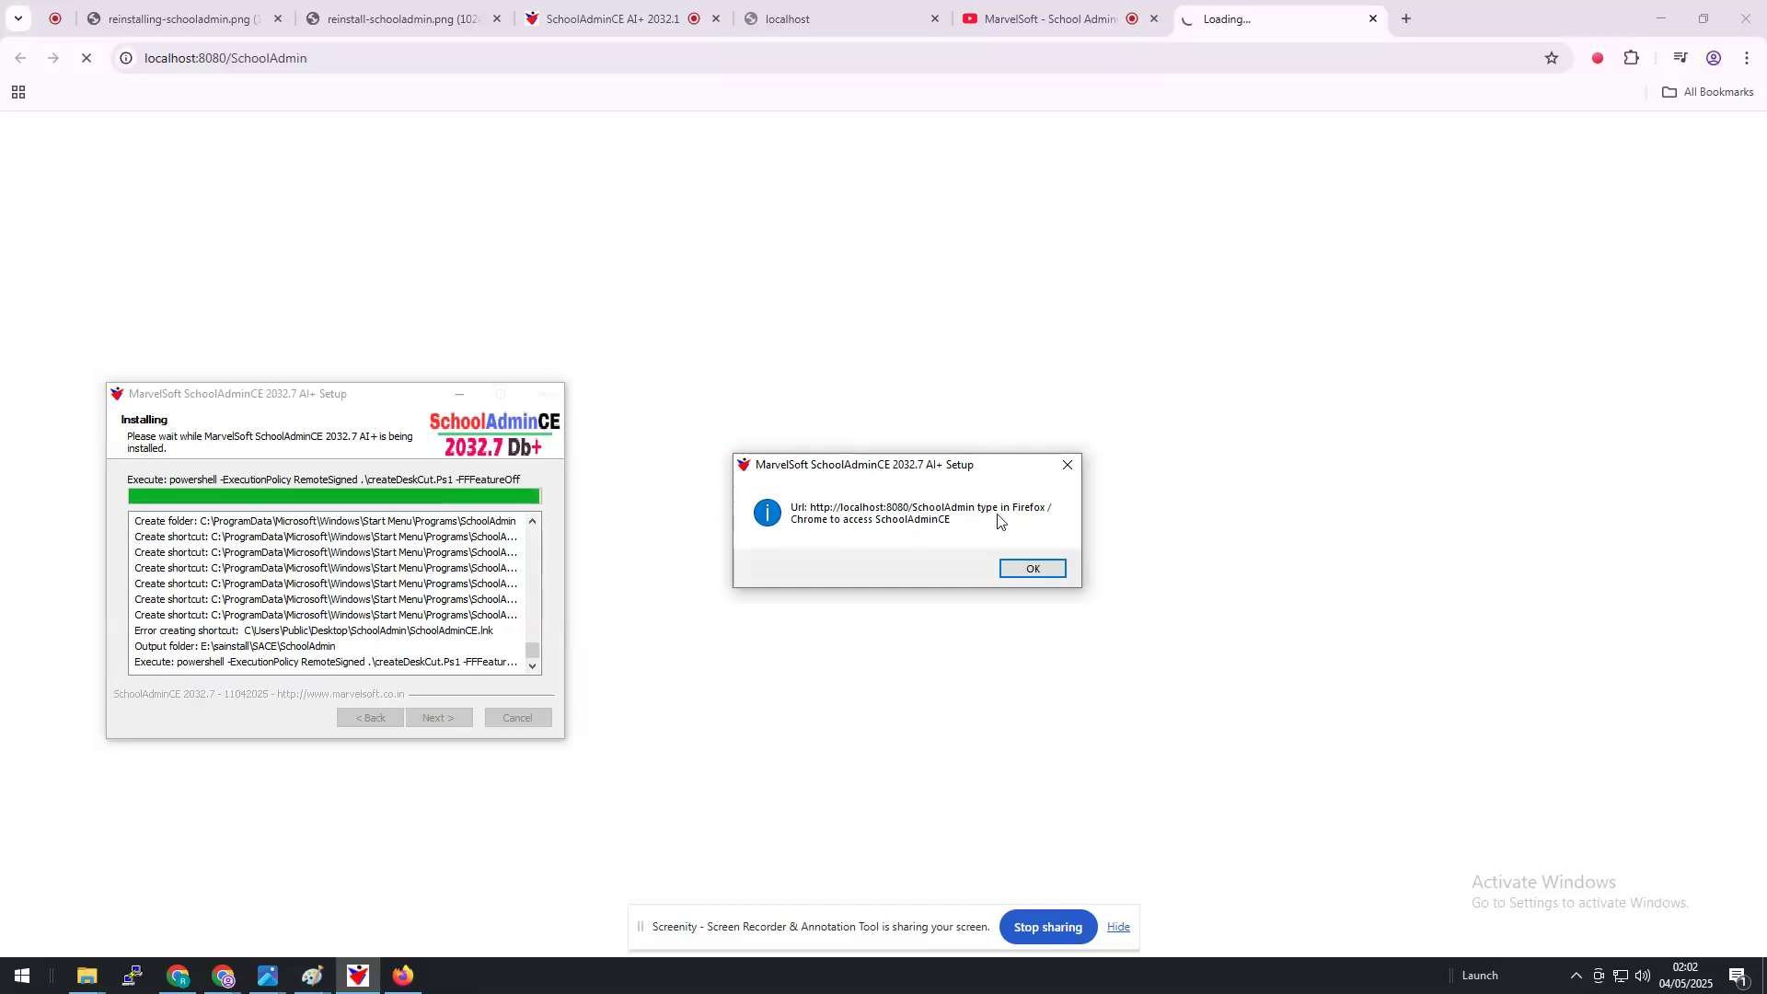
left_click(1048, 570)
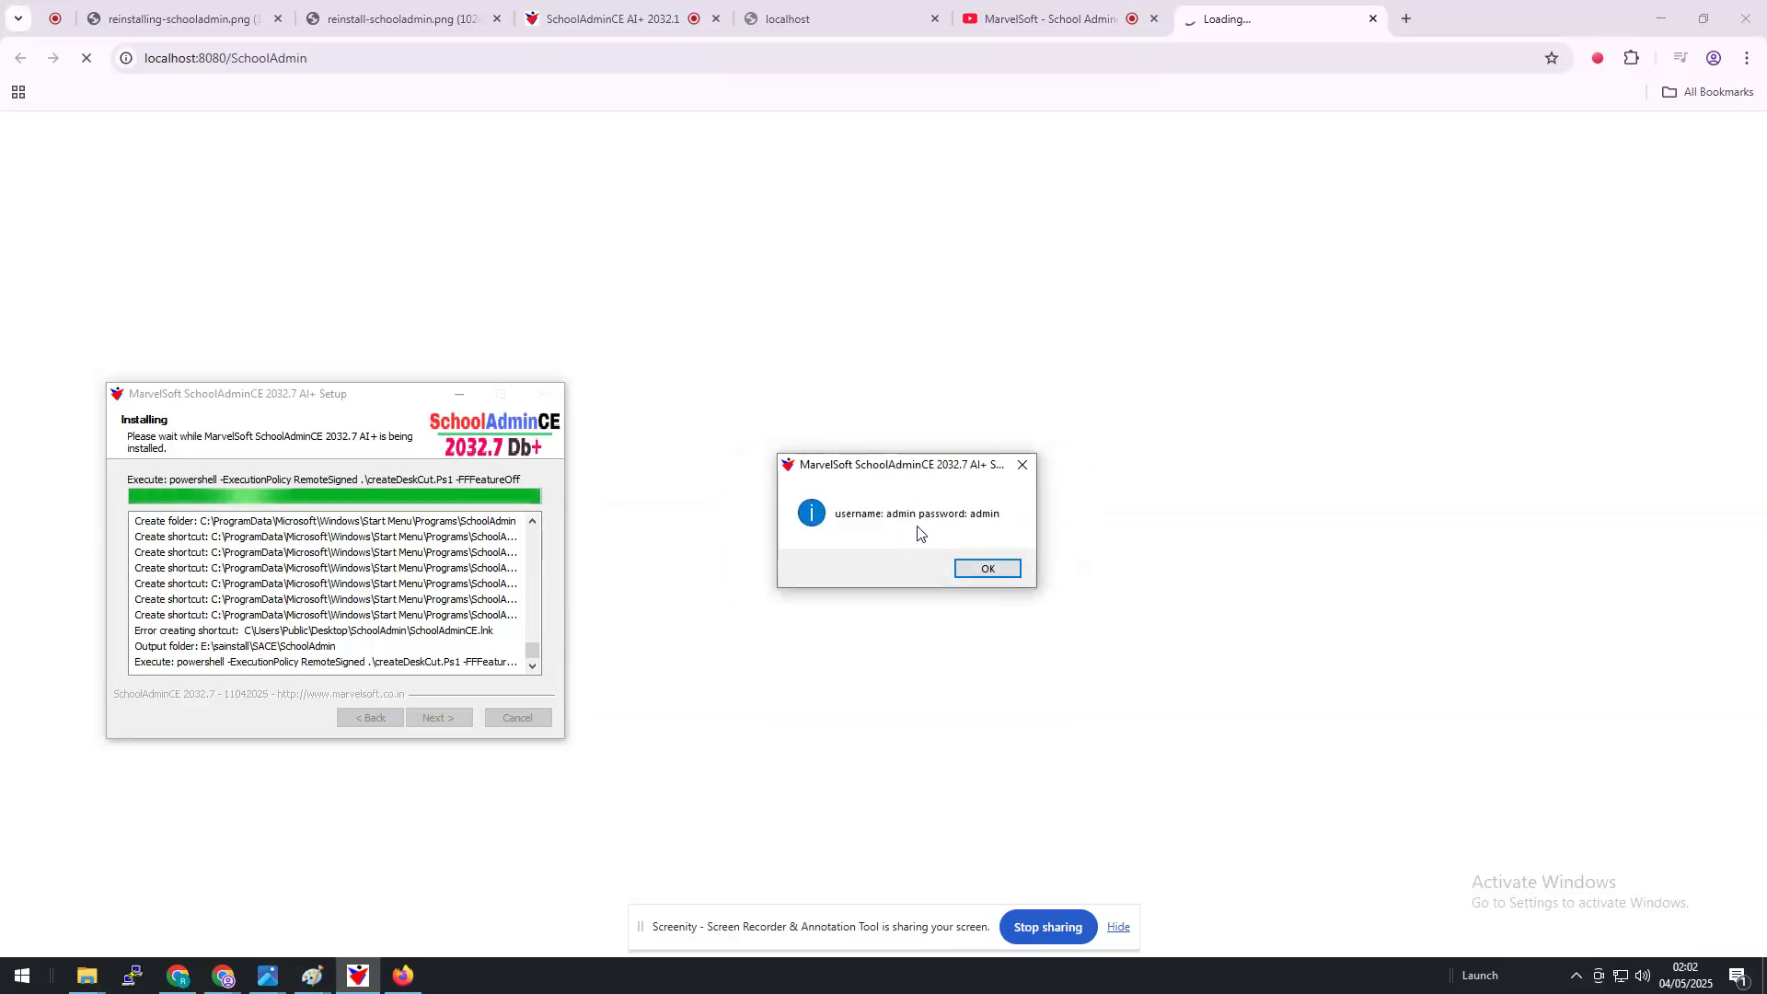
left_click(980, 570)
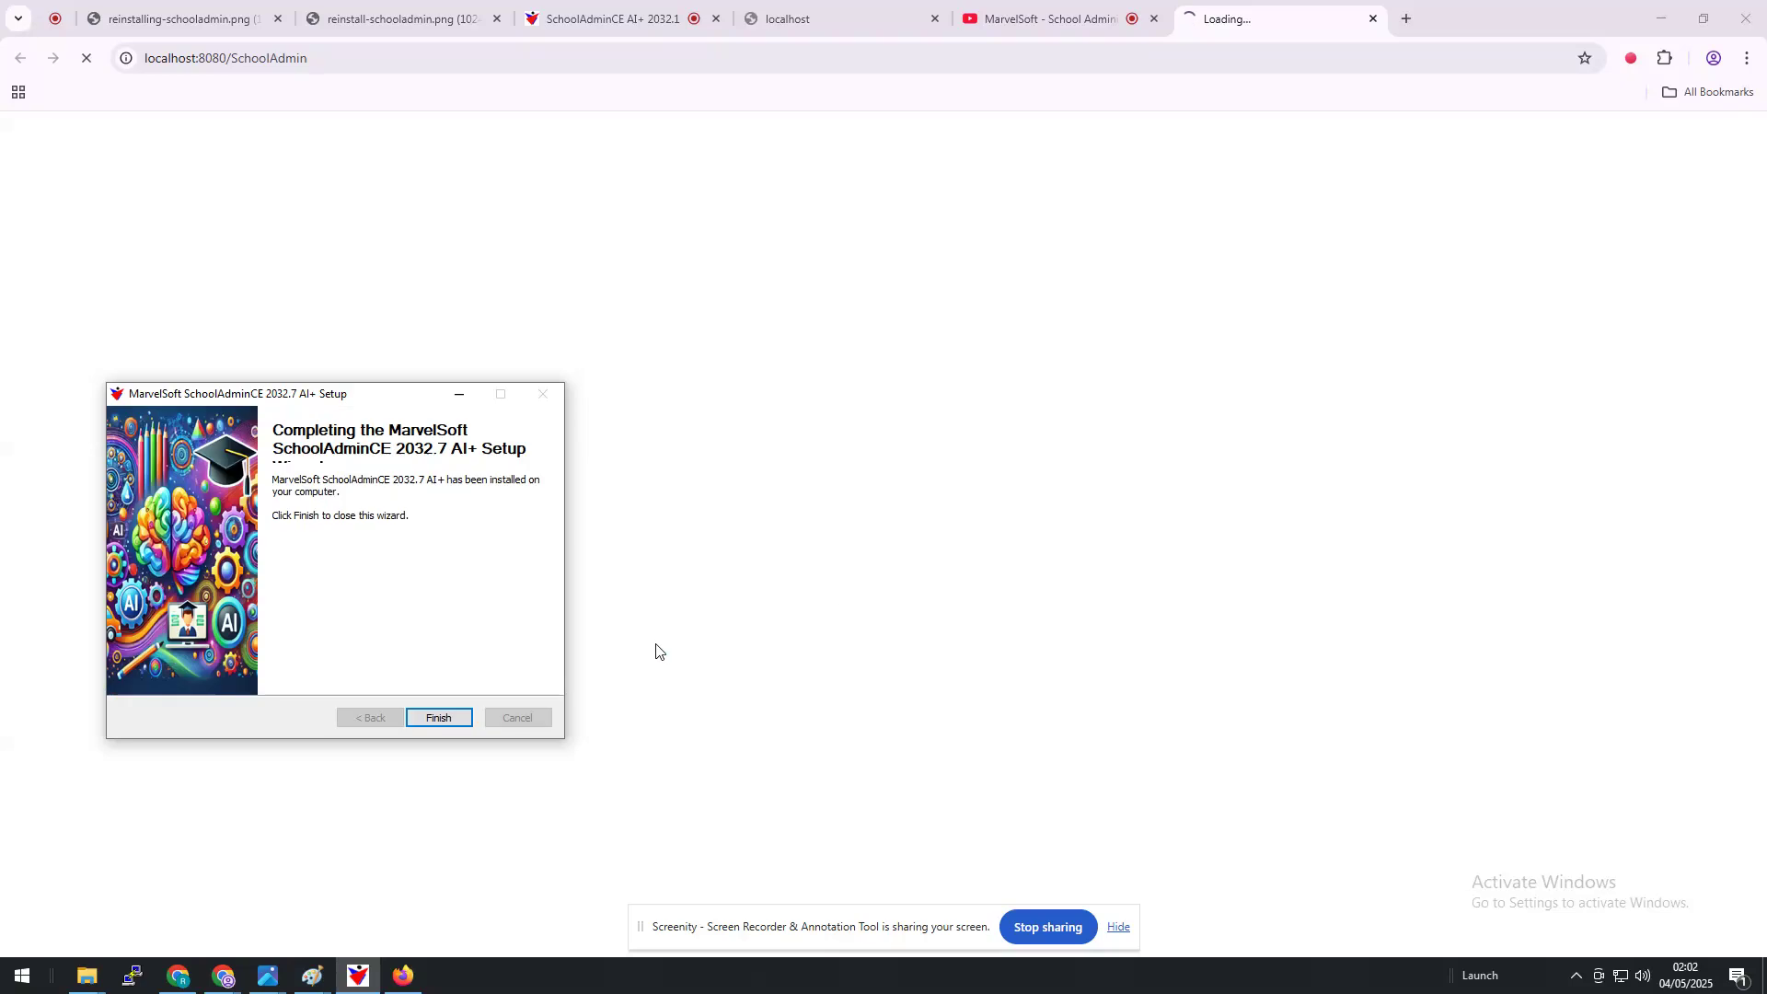
left_click(439, 718)
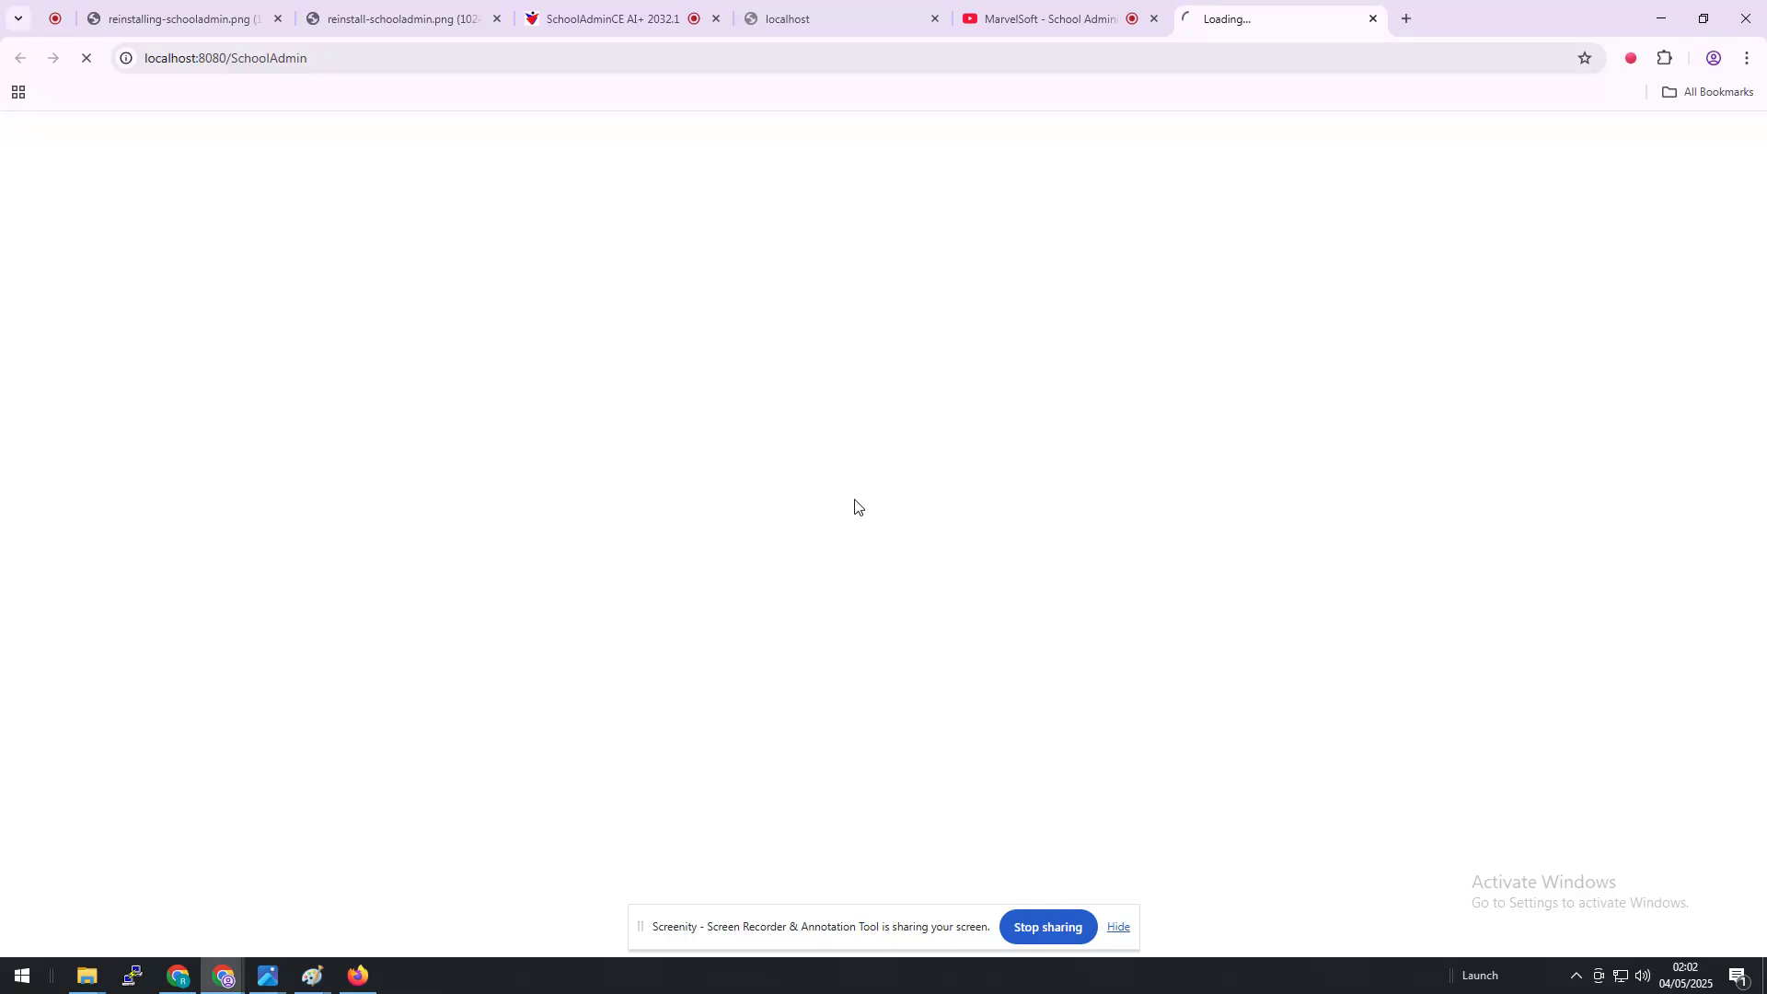
- Check whether localhost:8080/SchoolAdmin has loaded, alternating with the online SchoolAdmin login page and the MarvelSoft YouTube channel
left_click(617, 19)
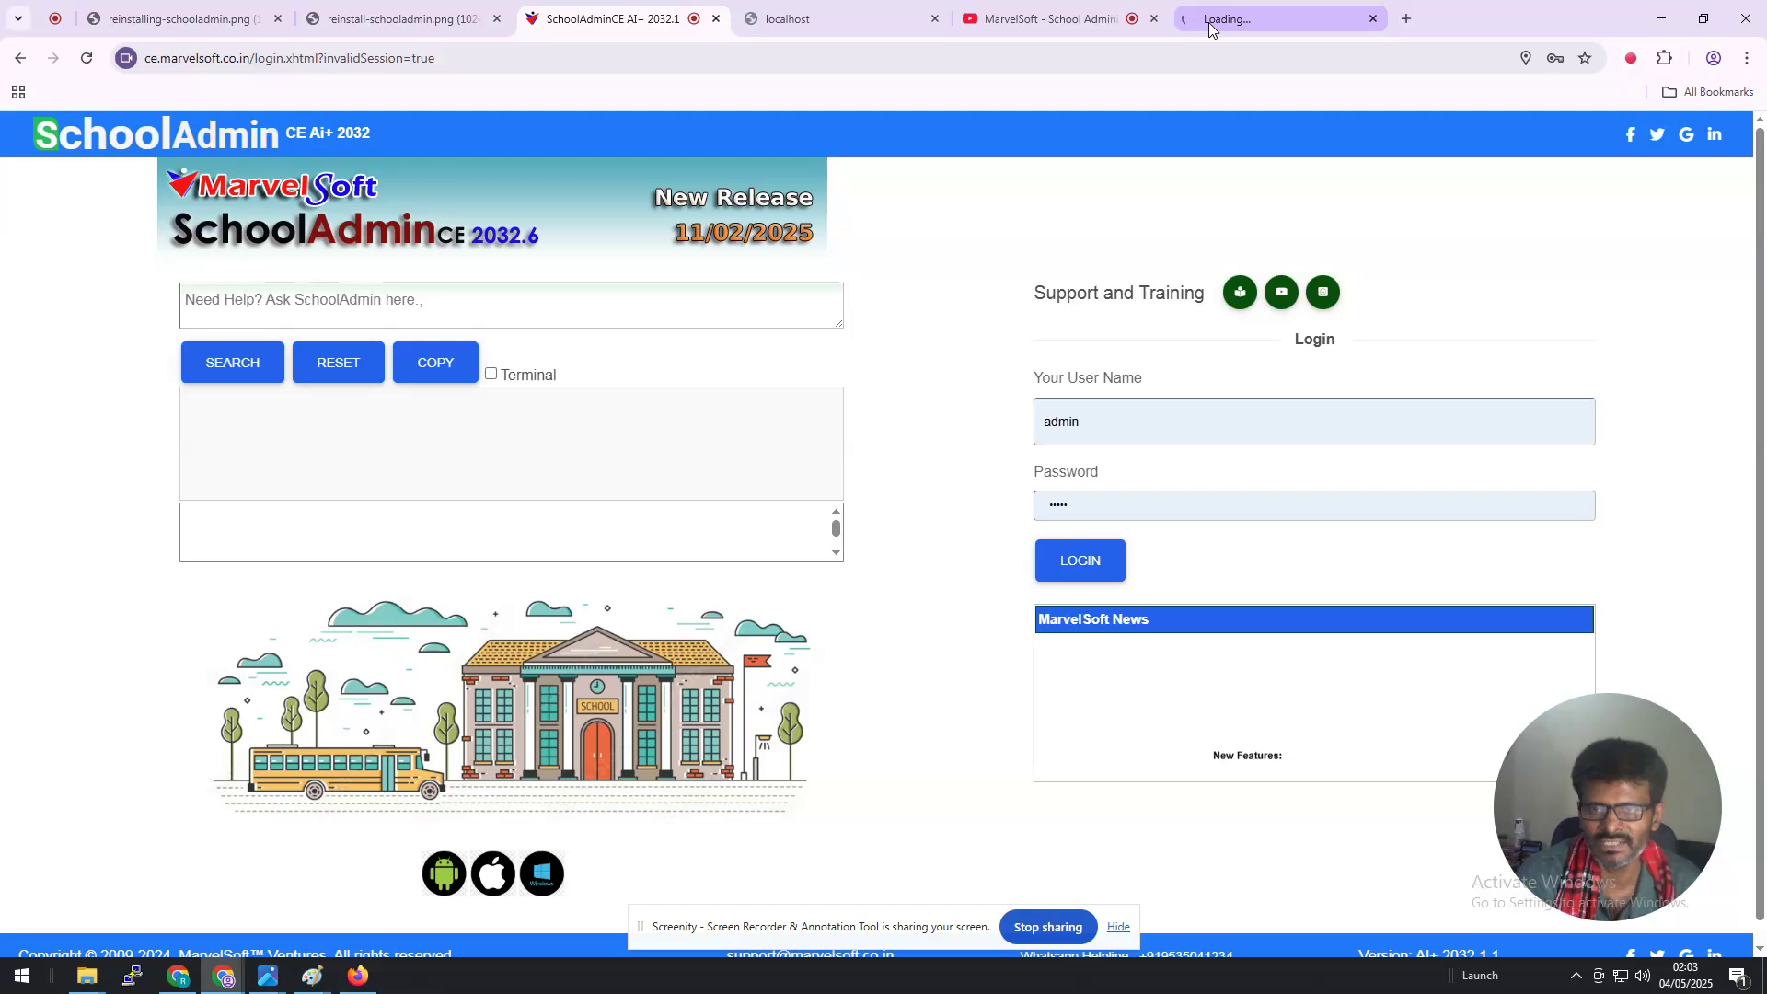
left_click(1208, 22)
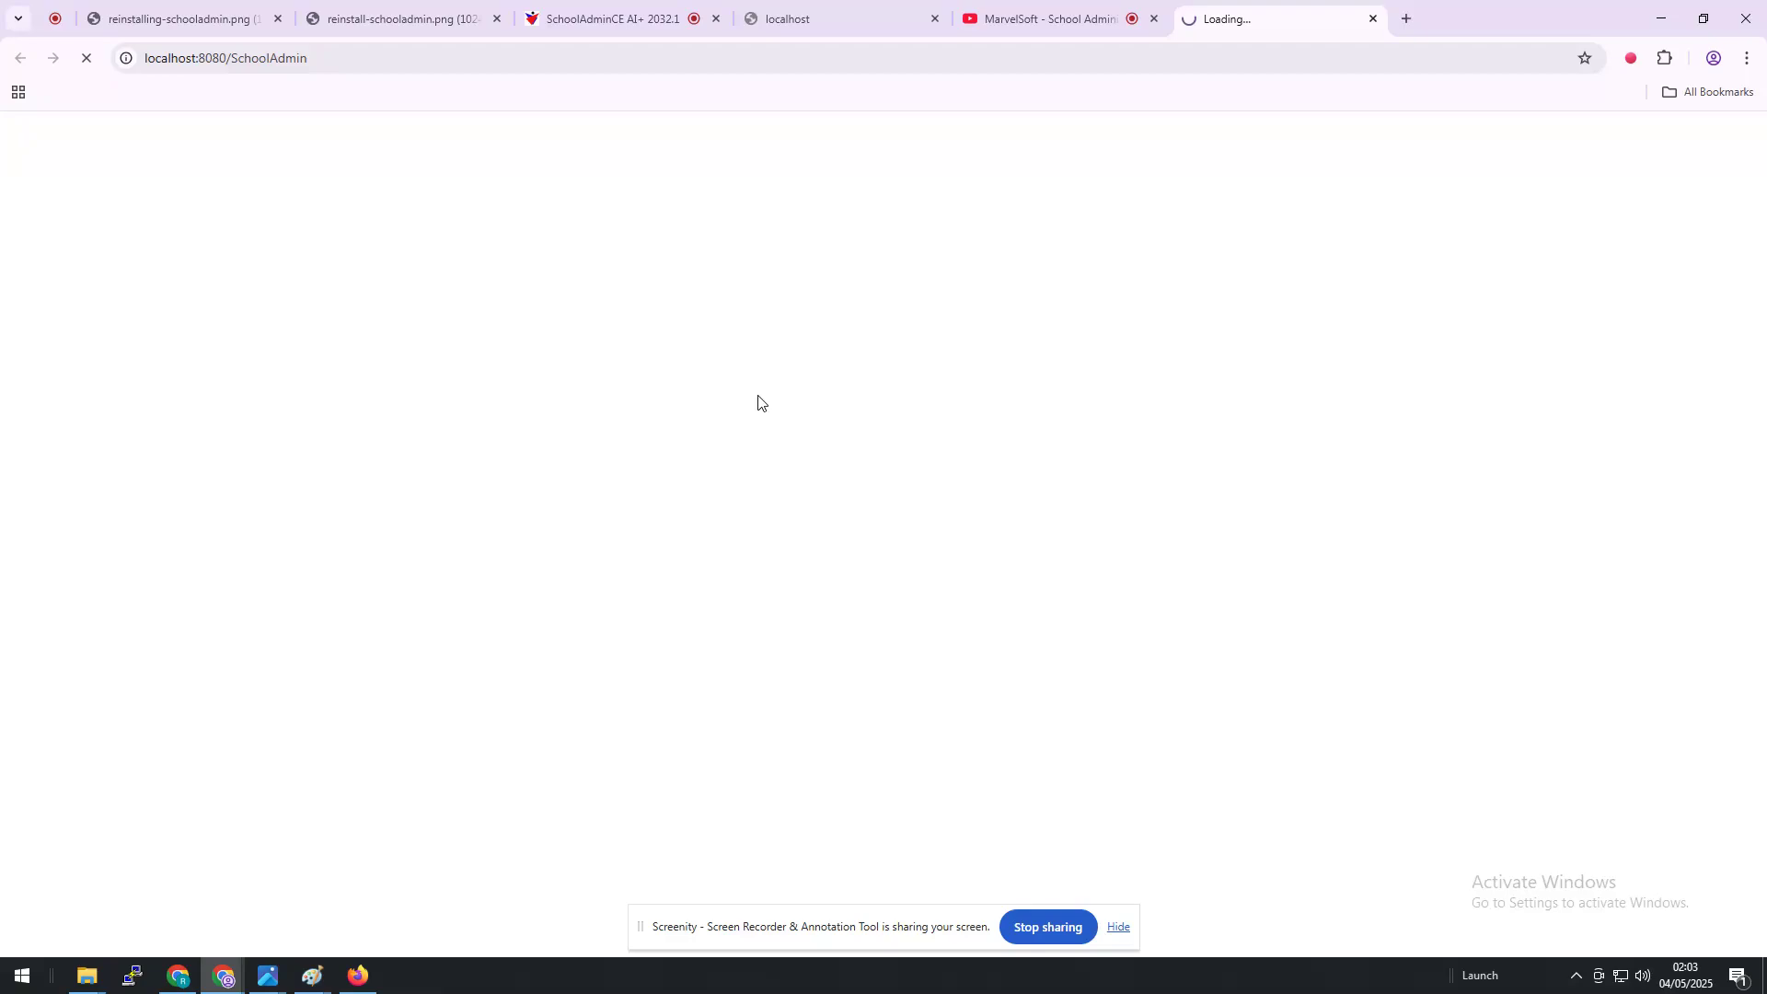
left_click(600, 13)
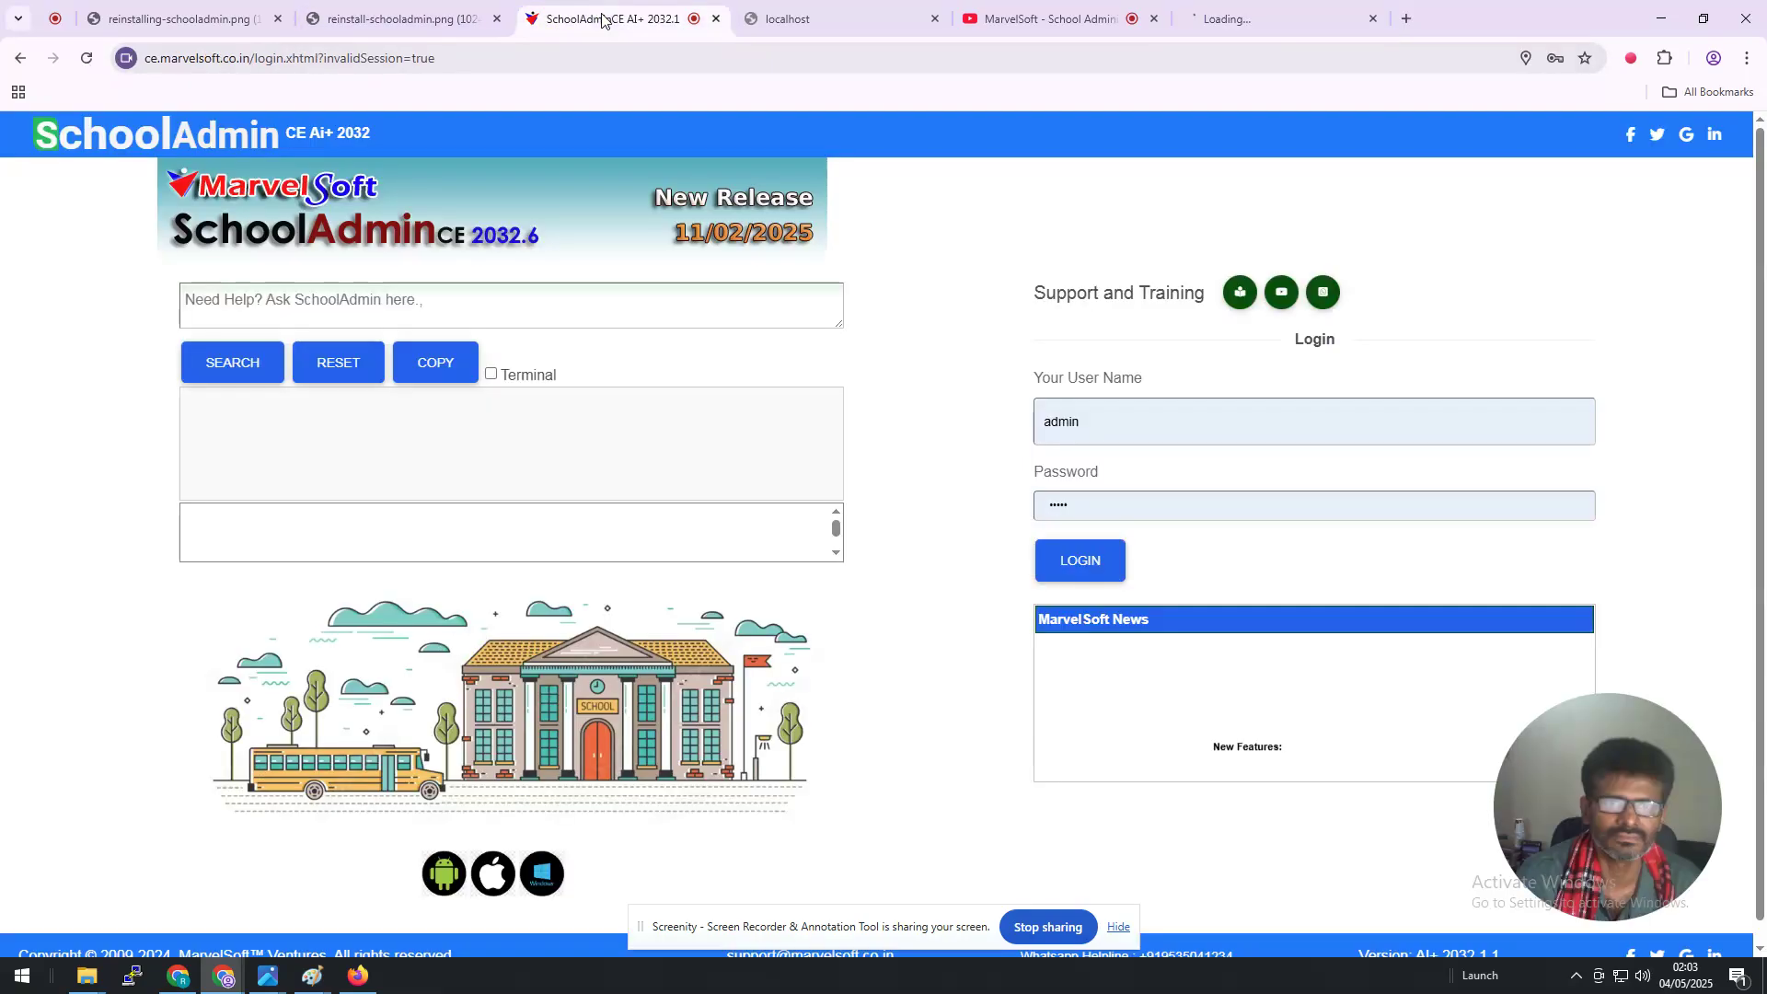
left_click(1217, 18)
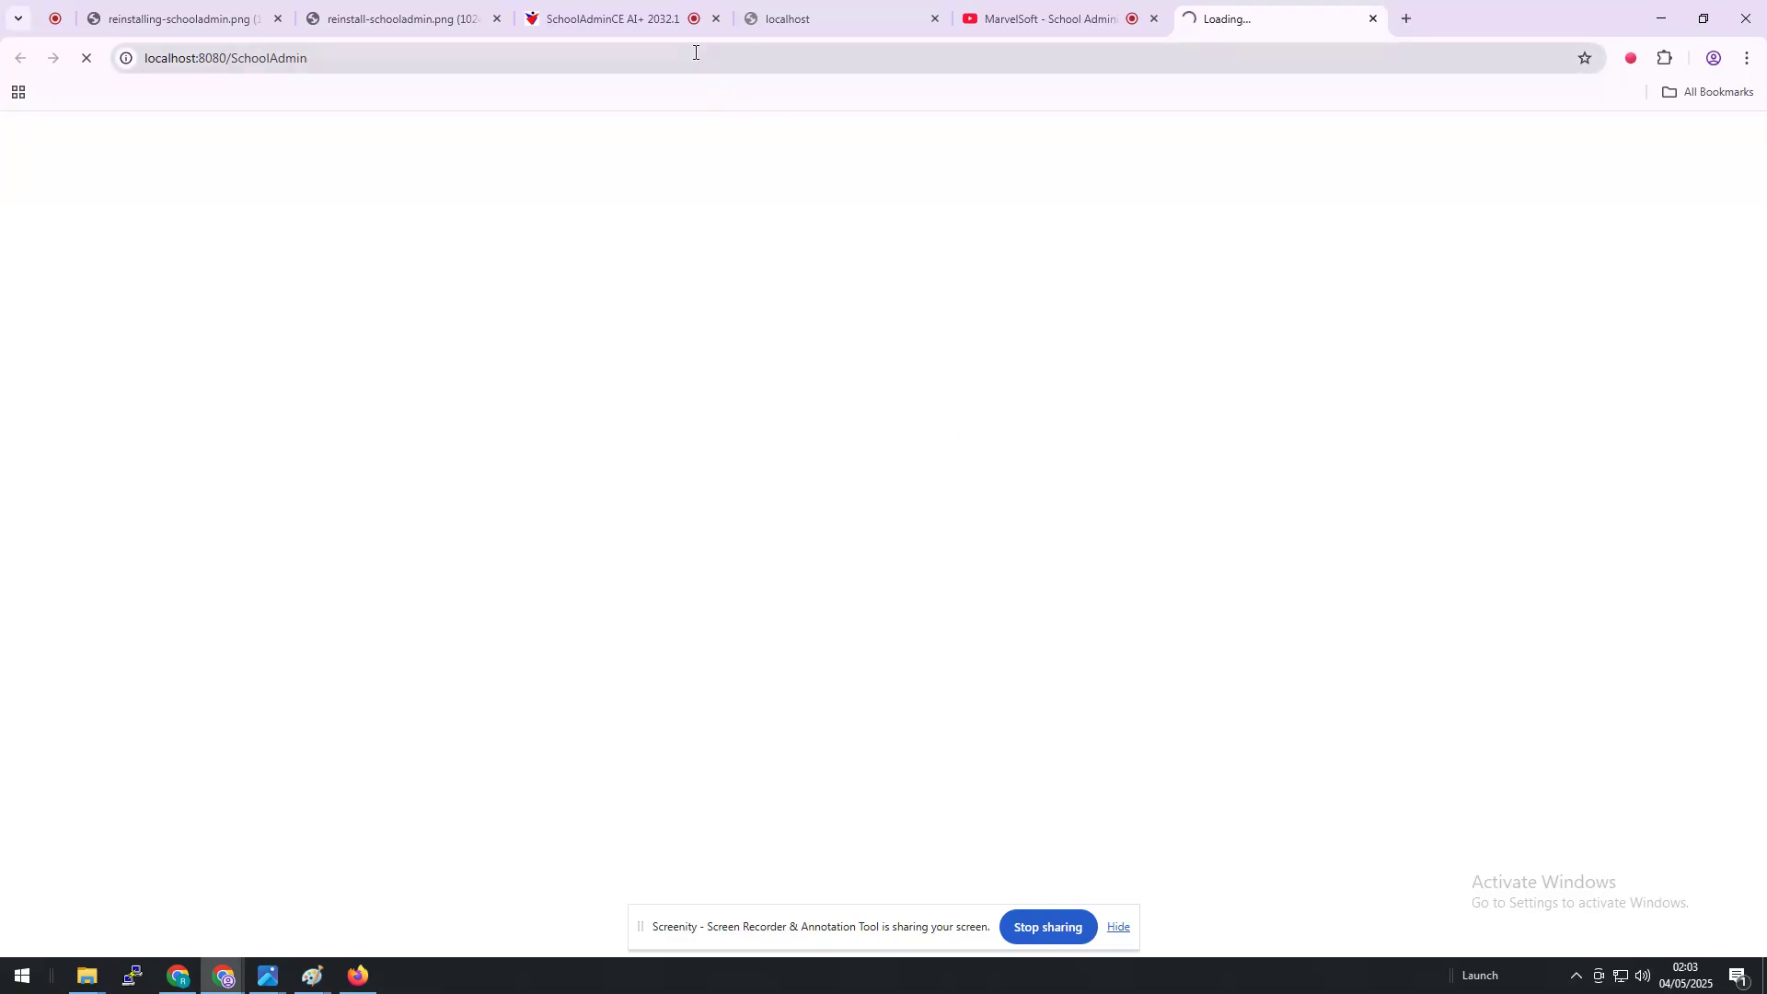
left_click(649, 31)
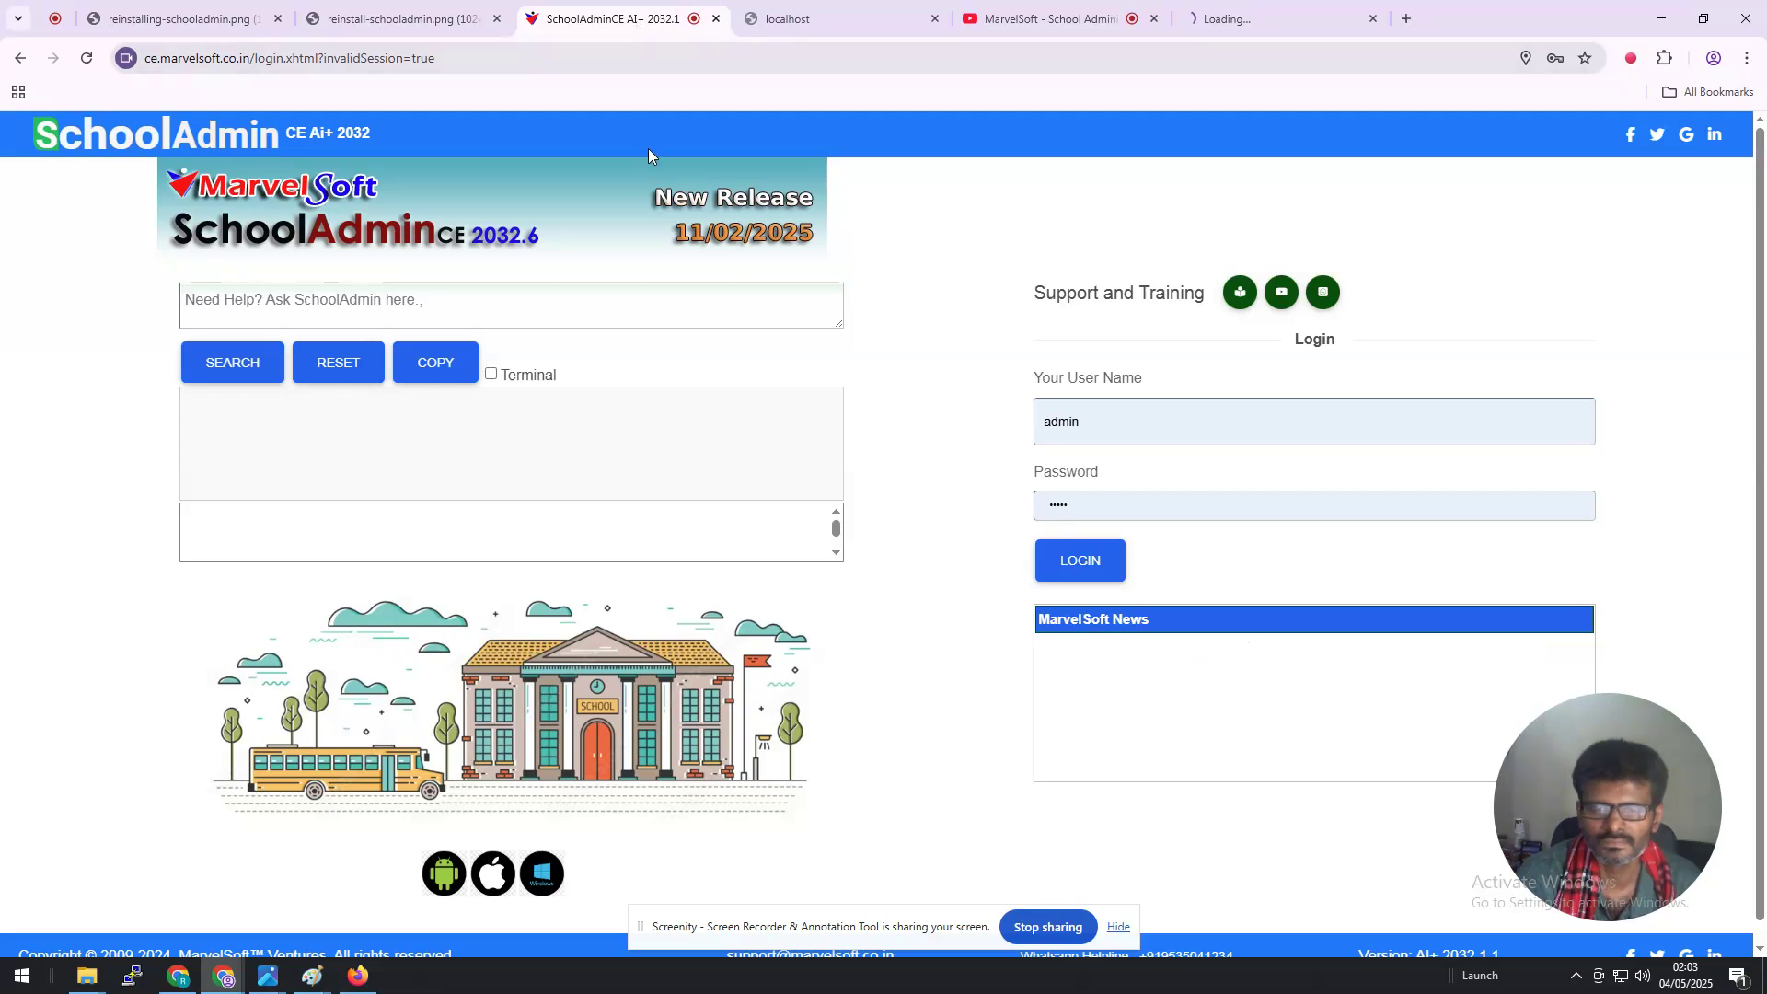
left_click(1040, 18)
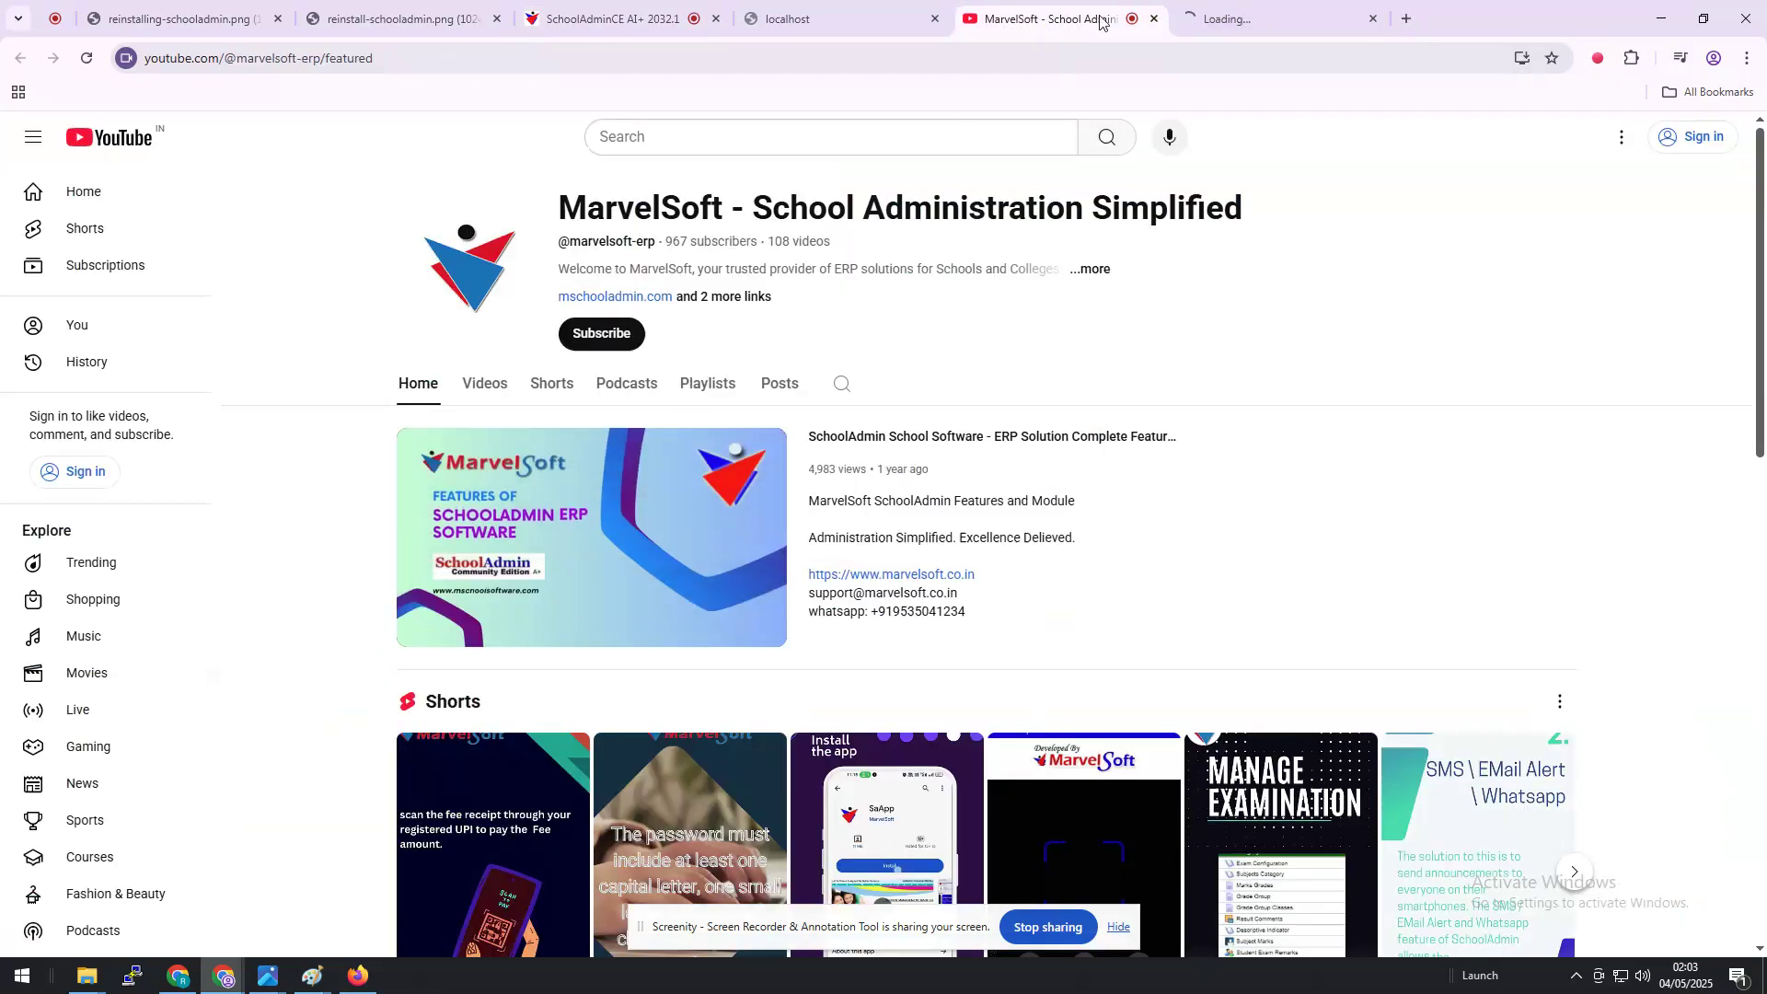
left_click(1262, 9)
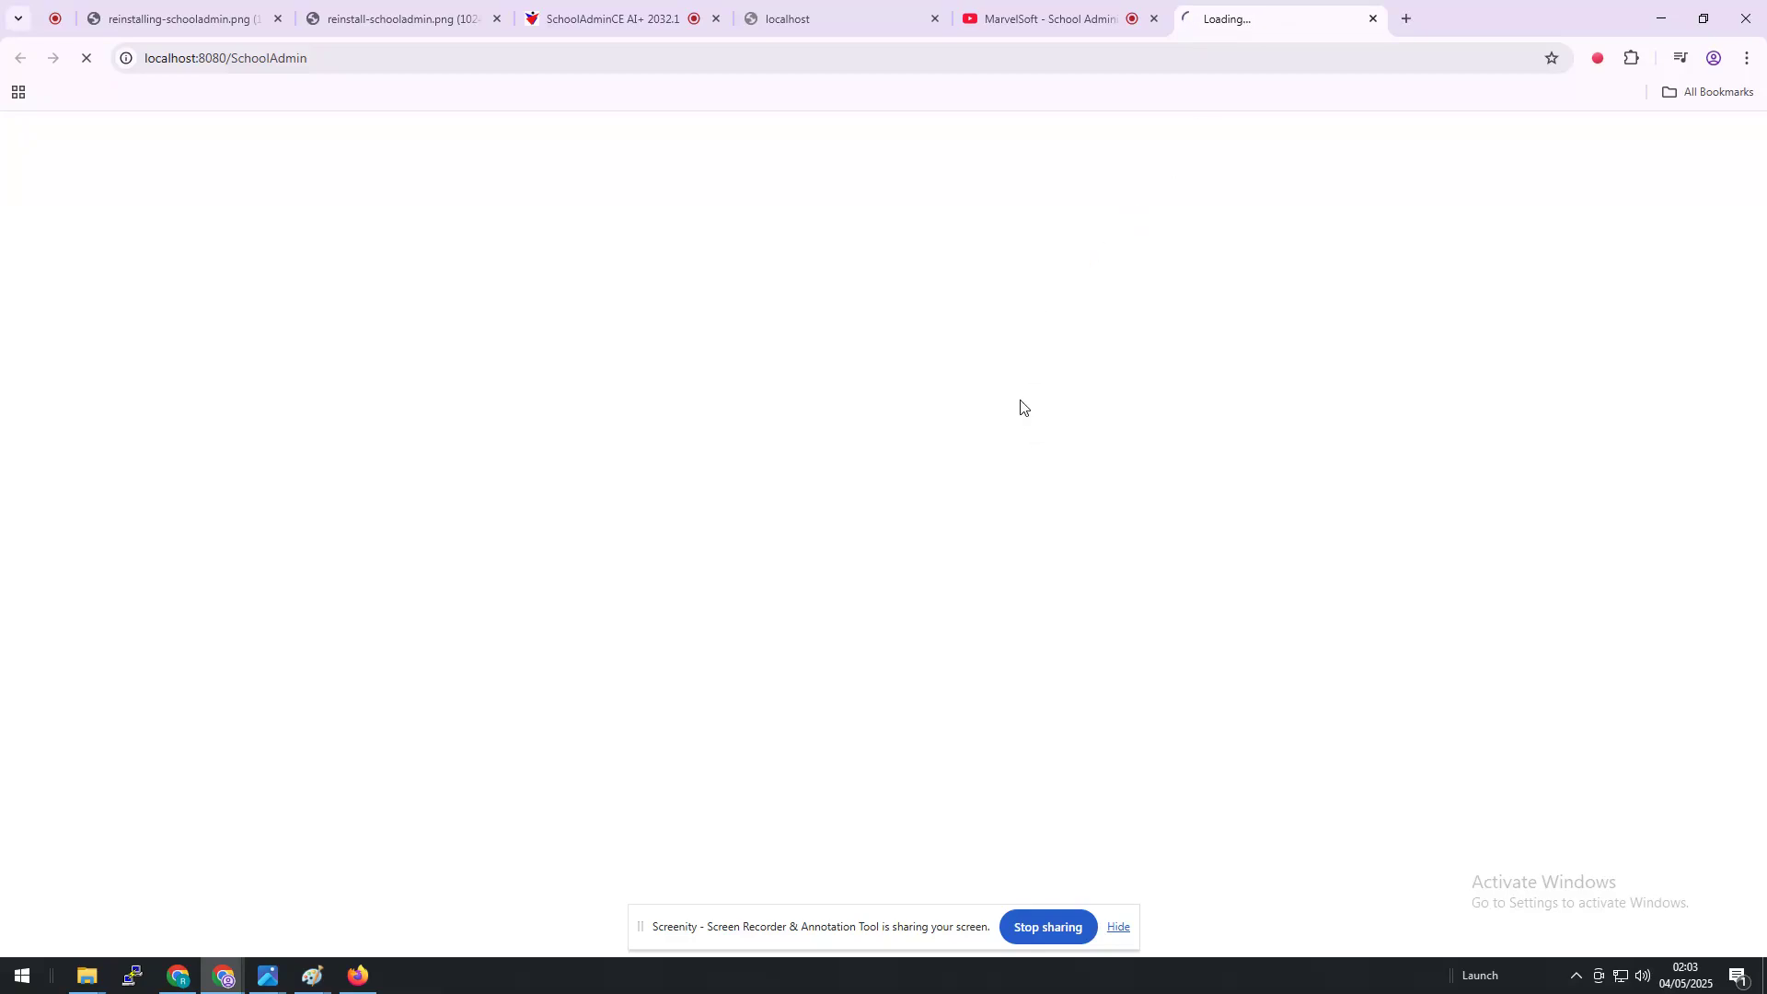
left_click(627, 17)
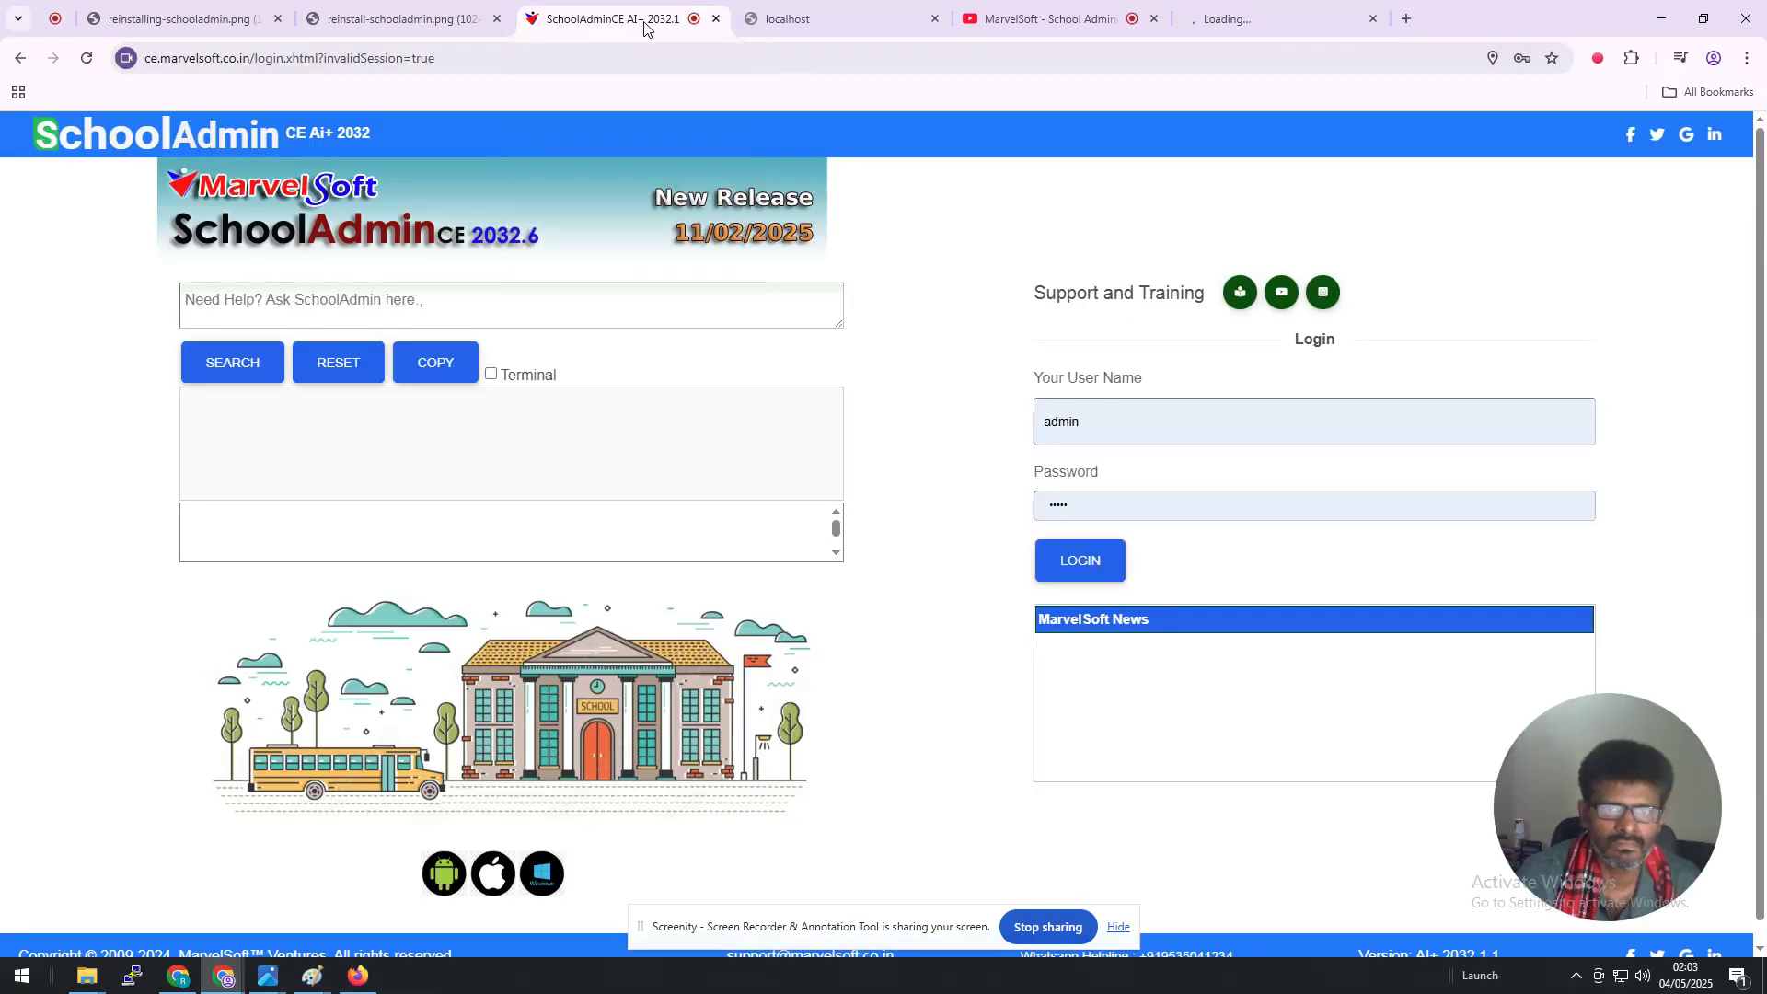
left_click(1045, 18)
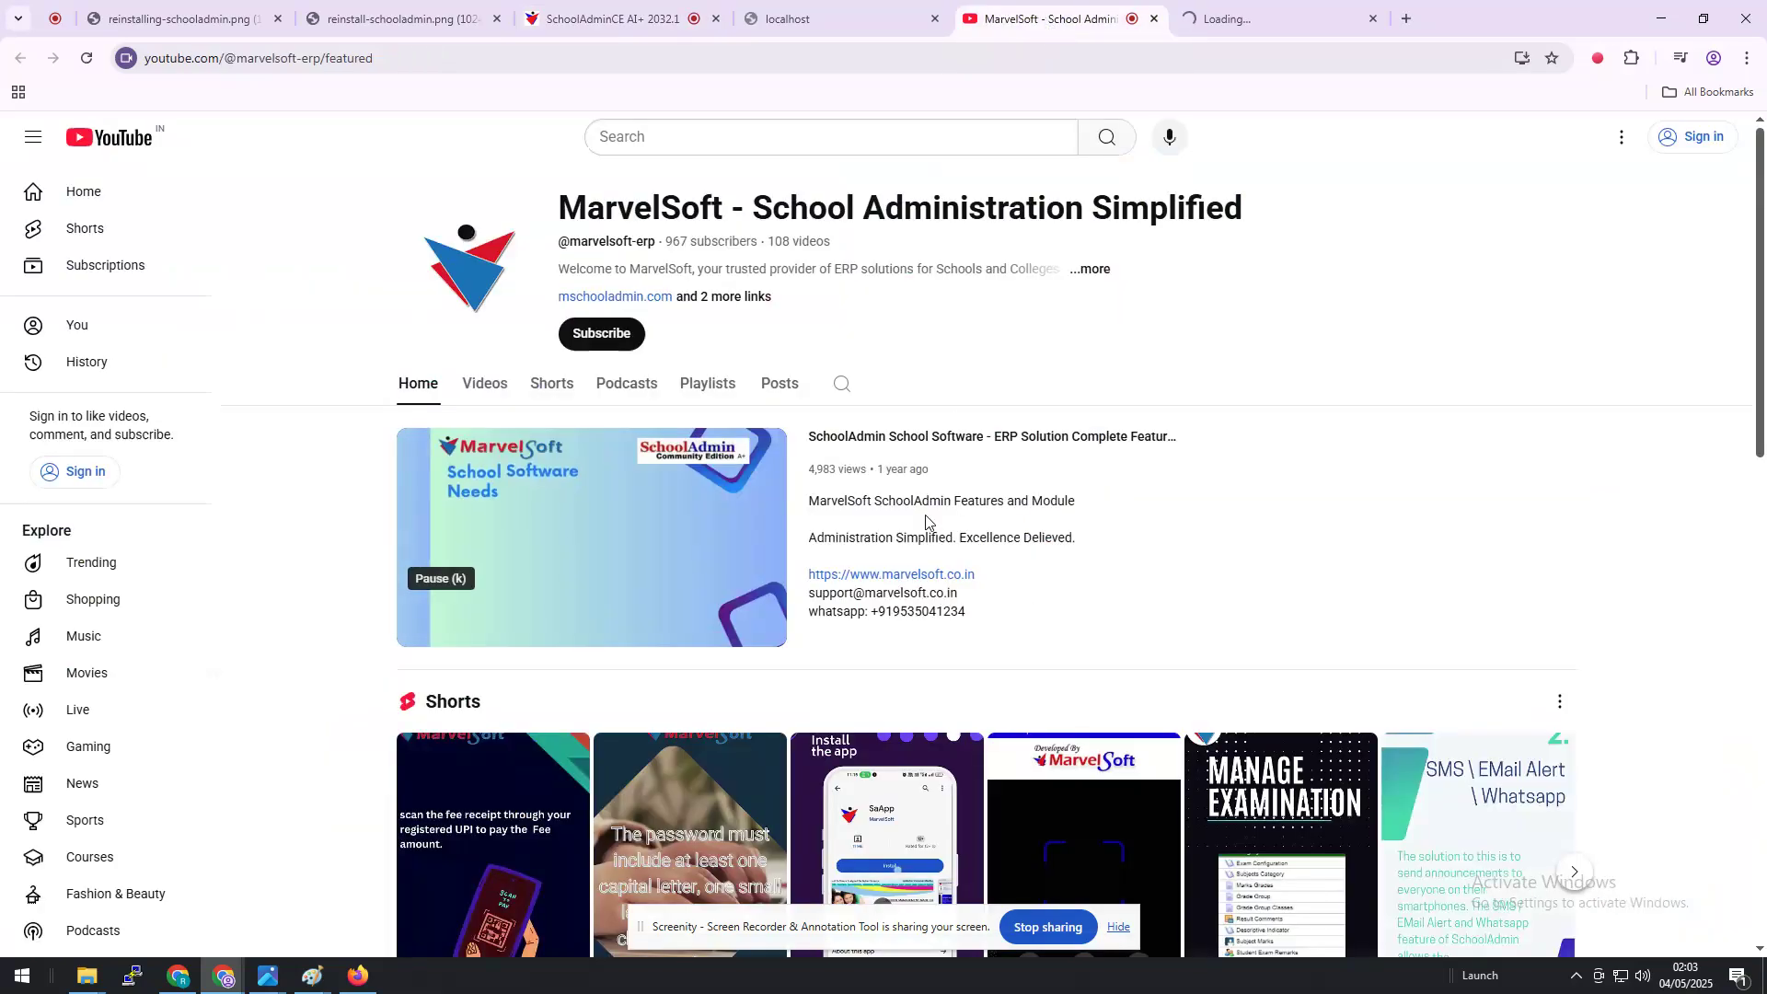
left_click(1211, 36)
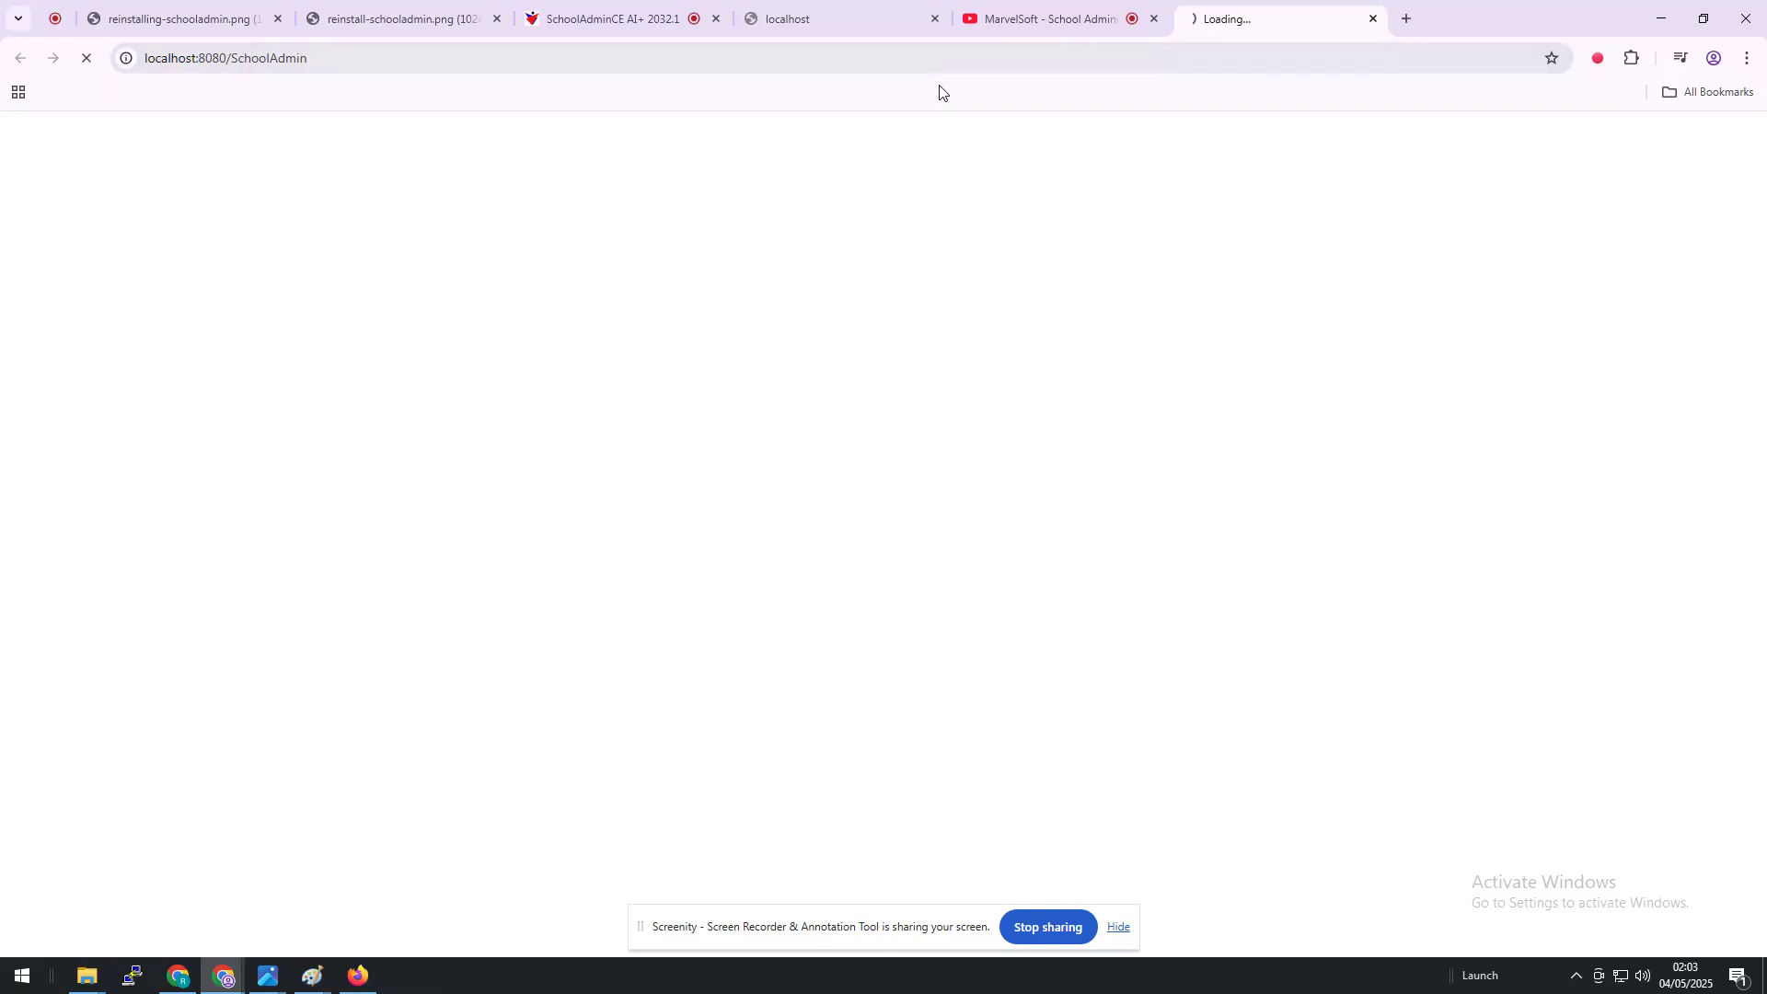
- Close the old localhost tab and recheck the localhost:8080/SchoolAdmin page against the YouTube channel page
left_click(936, 19)
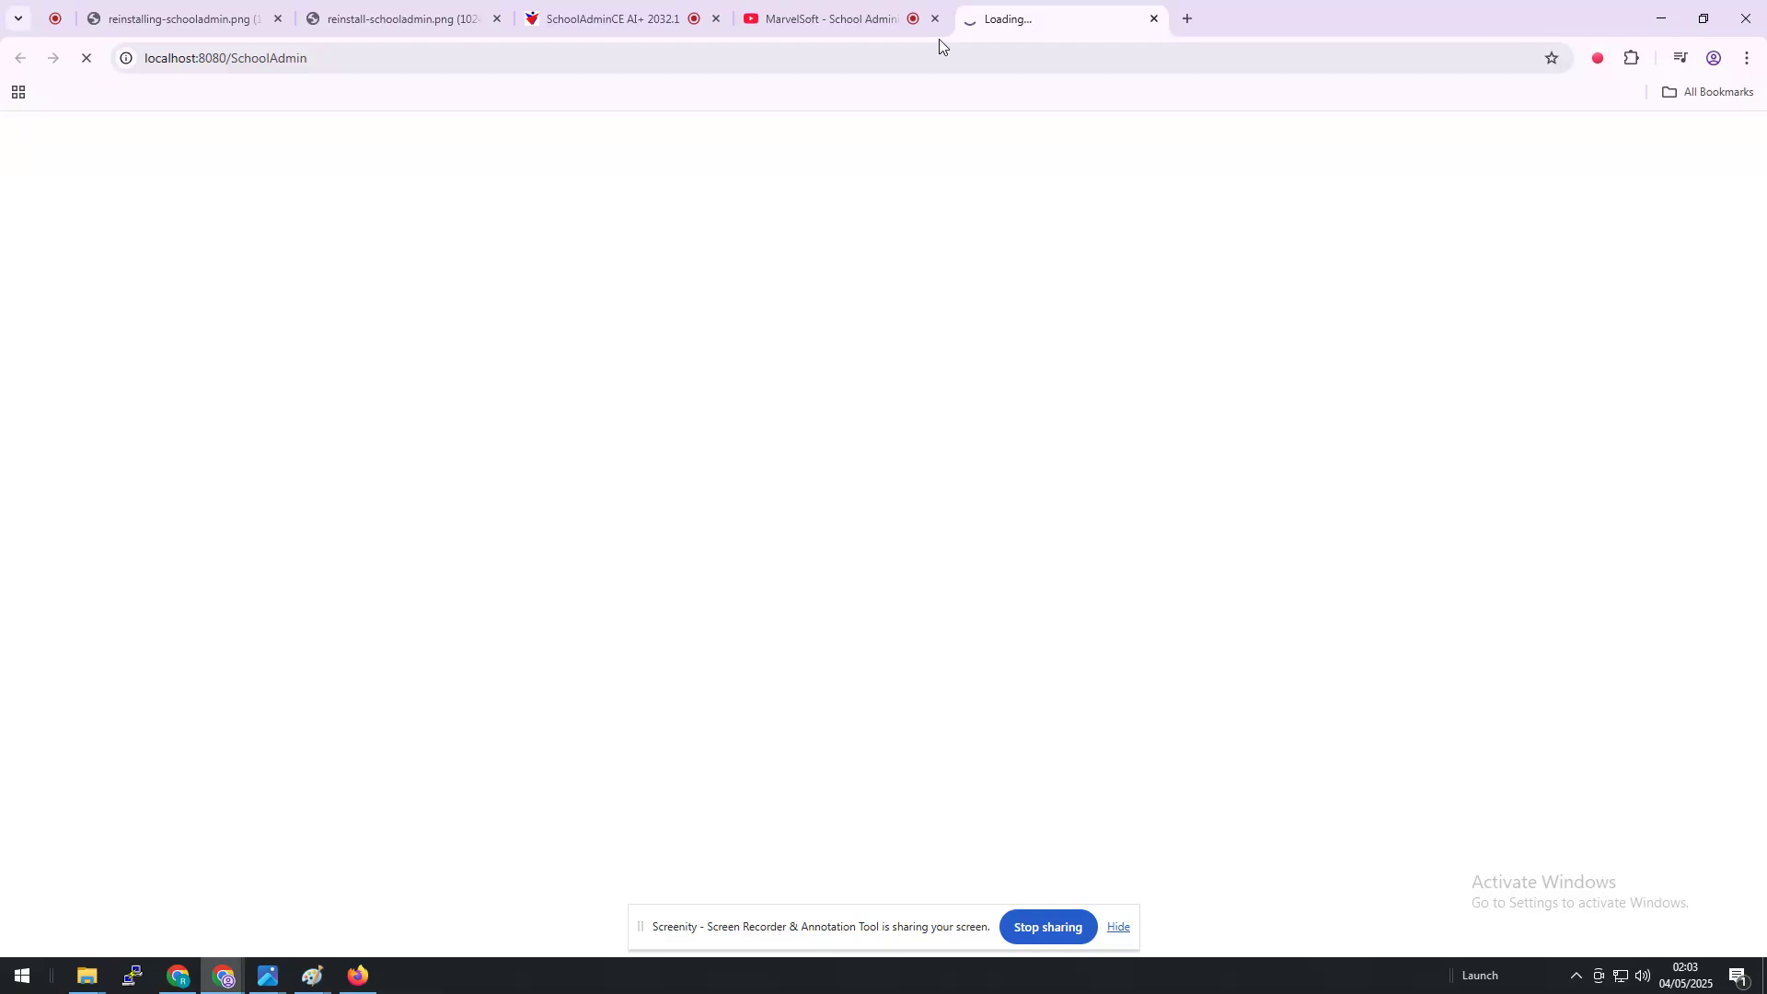
left_click(837, 28)
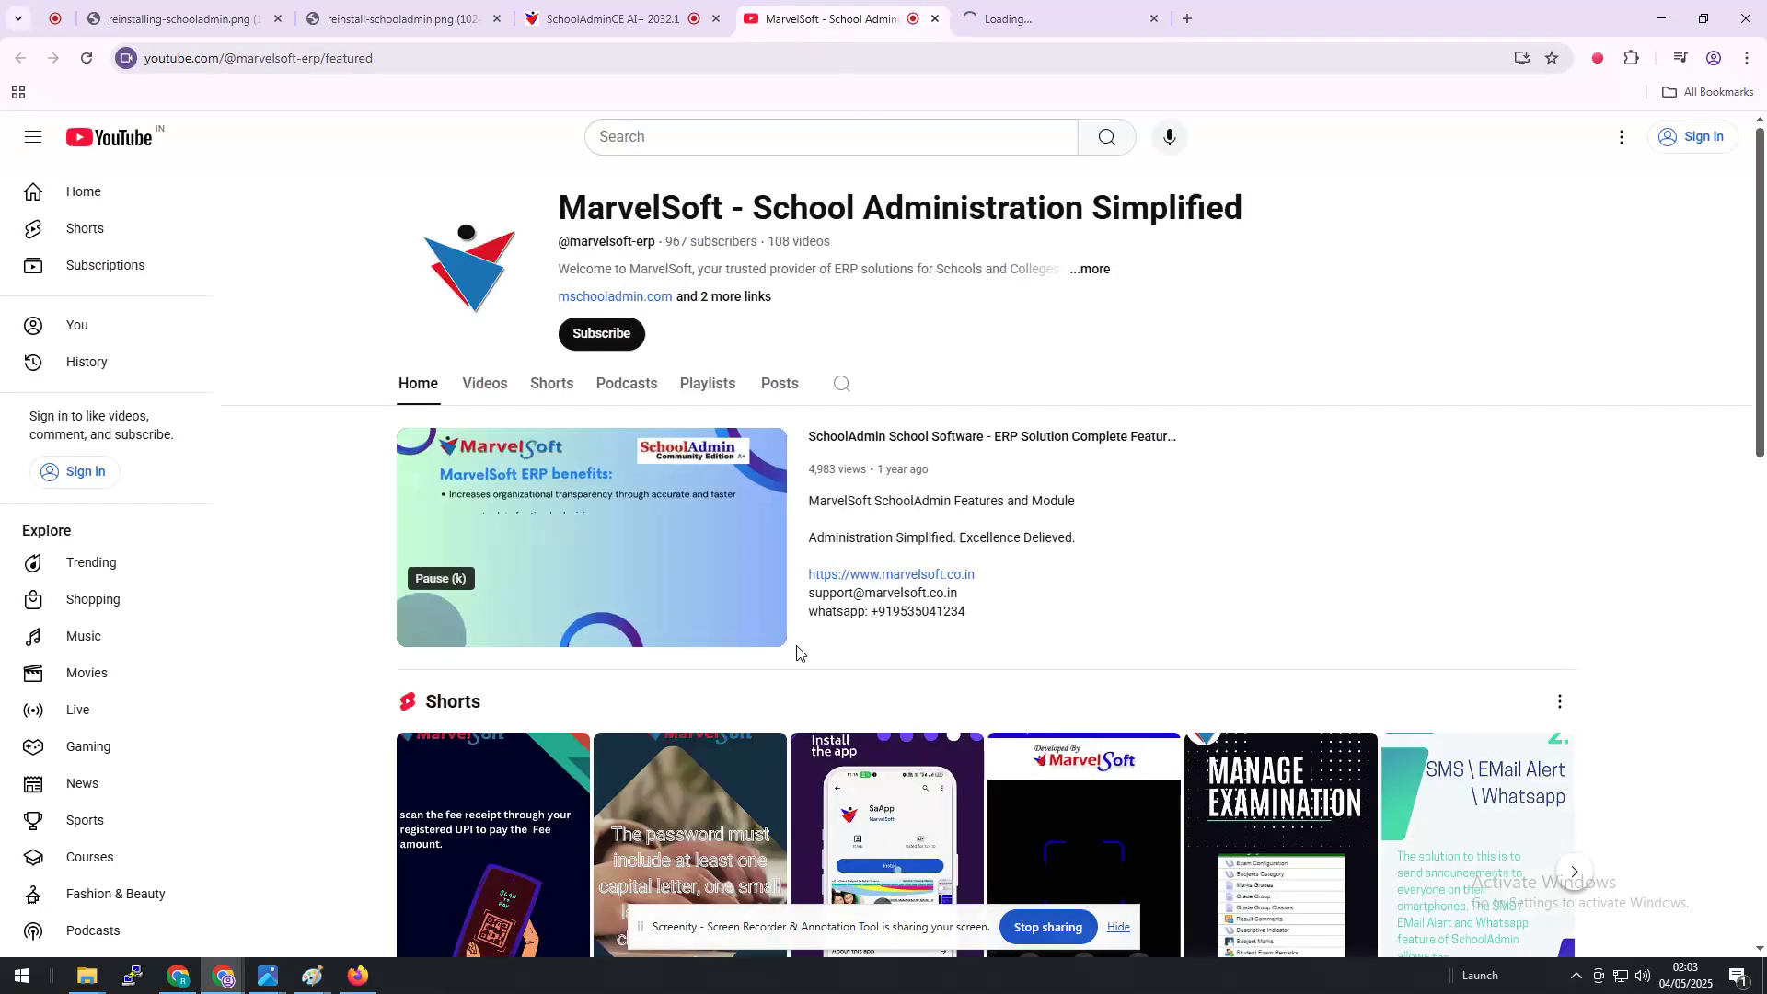
left_click(1031, 20)
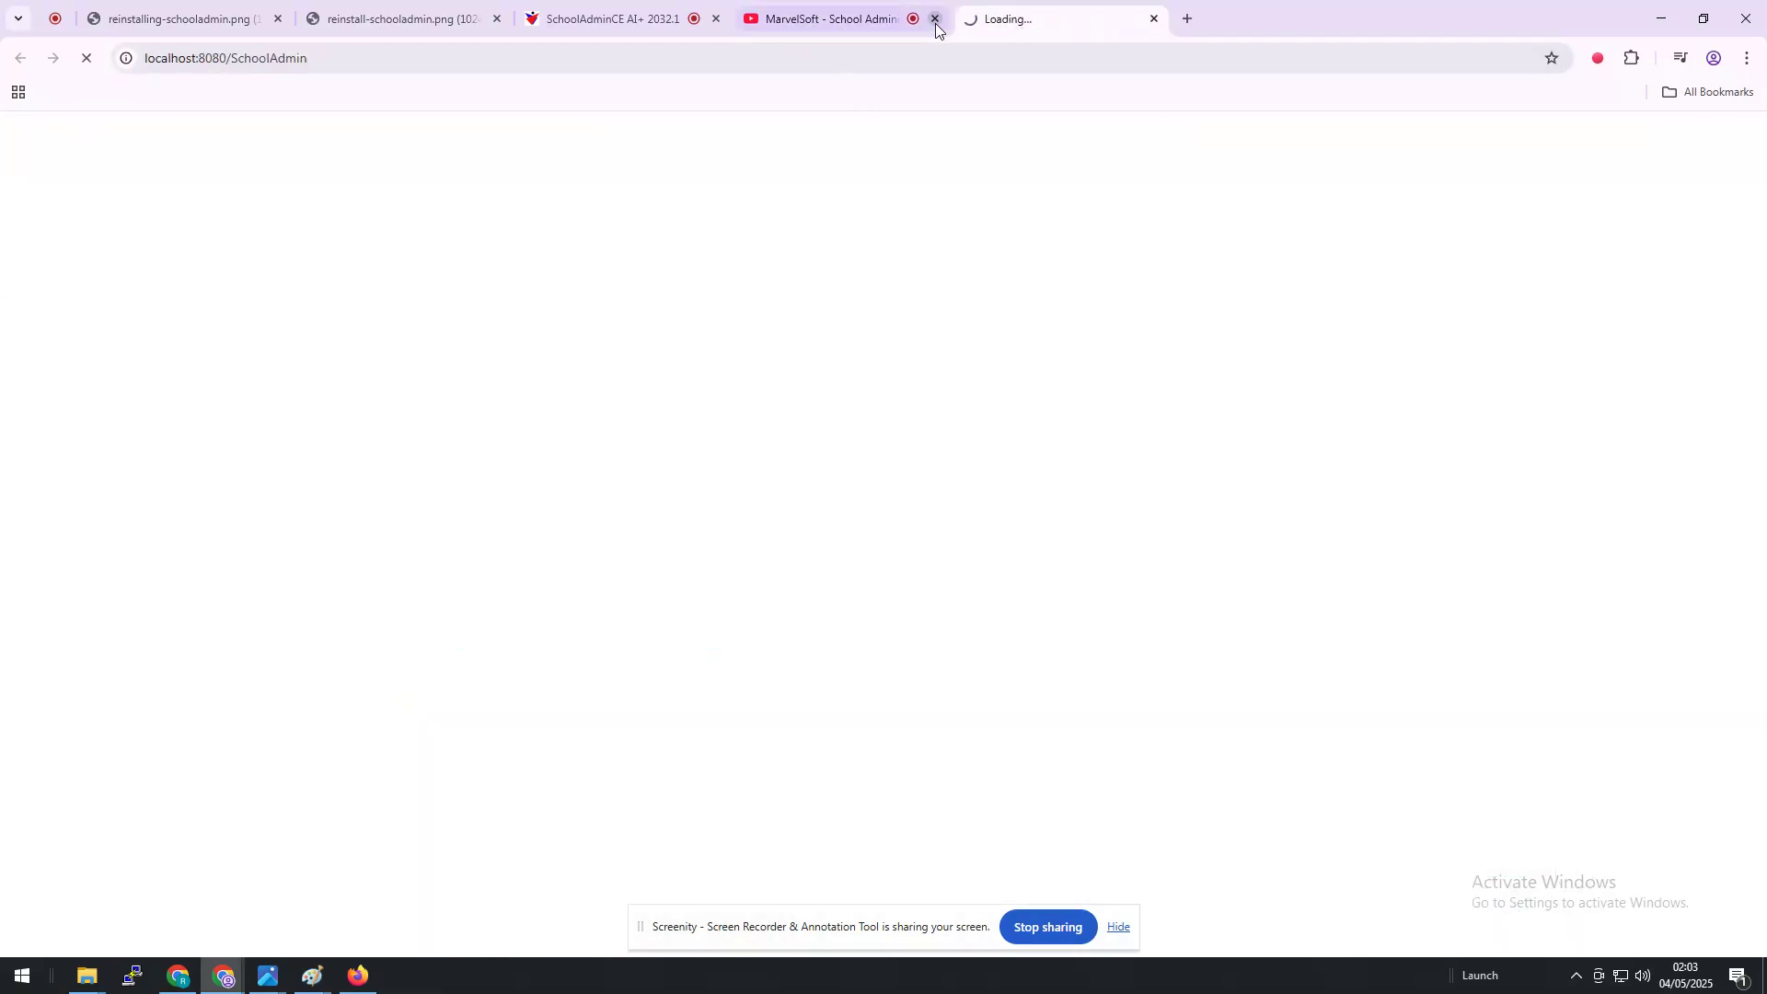
- Browse the MarvelSoft channel's video list and home page, and return to the localhost:8080/SchoolAdmin page to check its loading
left_click(871, 21)
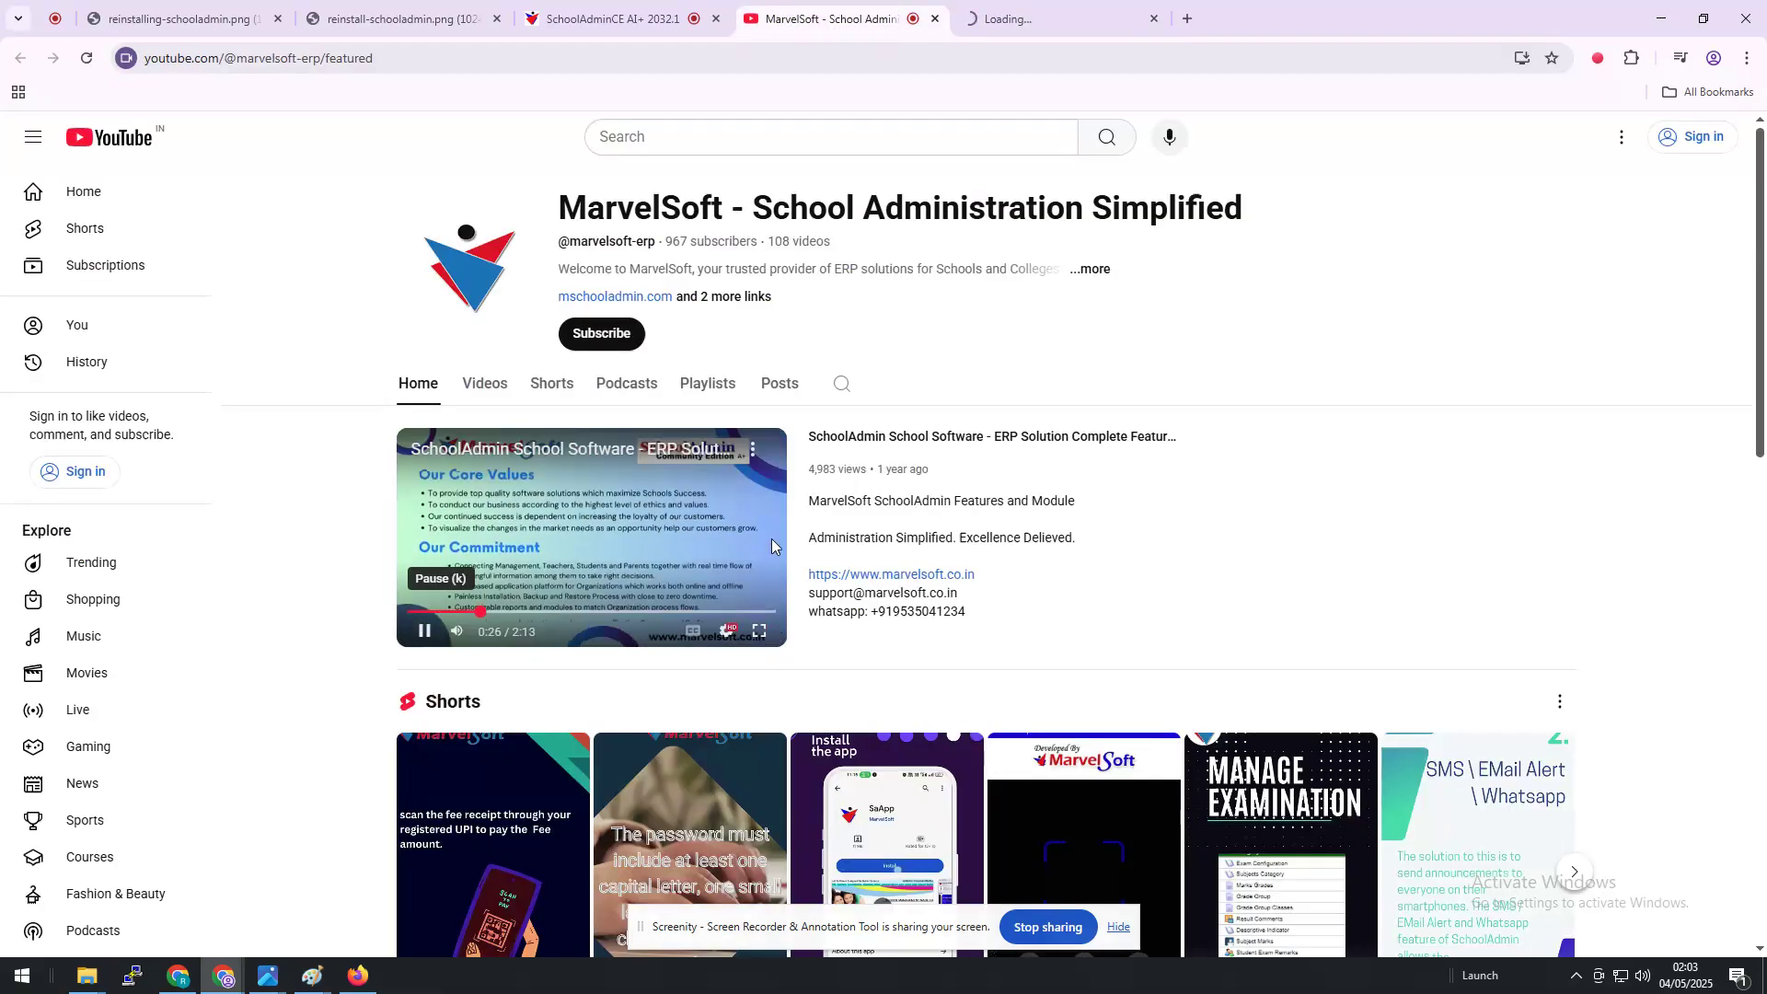
left_click(506, 391)
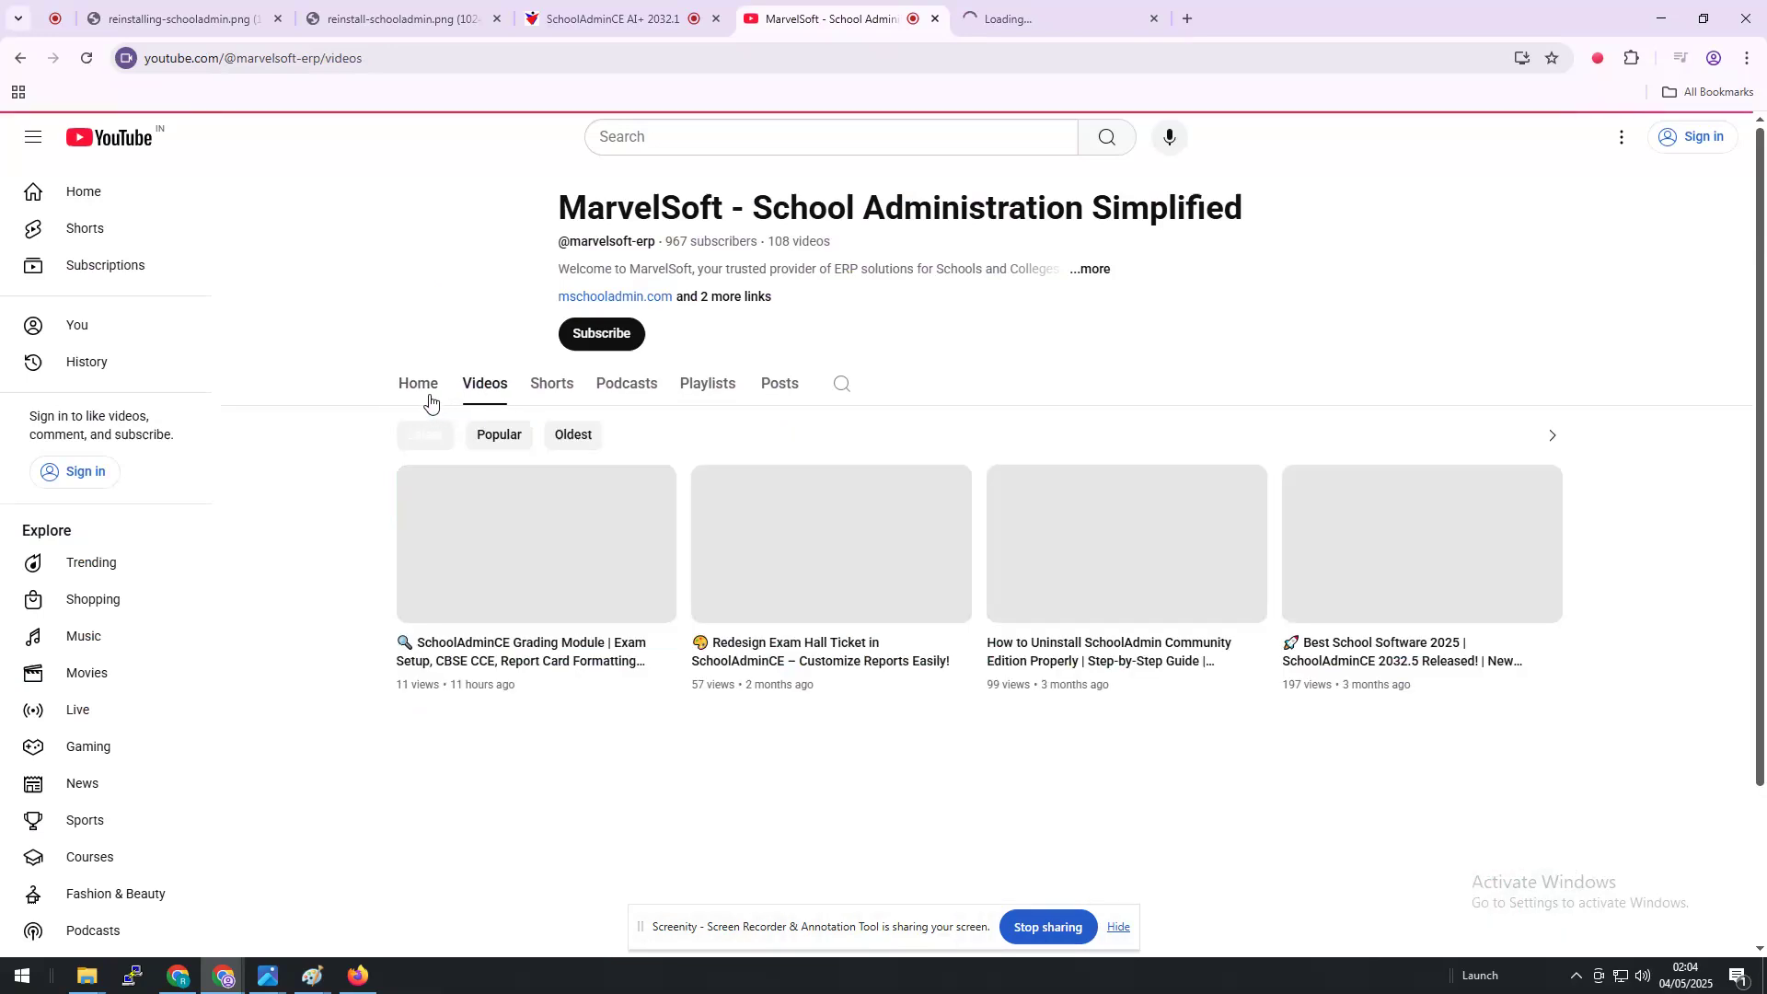
scroll(1230, 362, "down", 10)
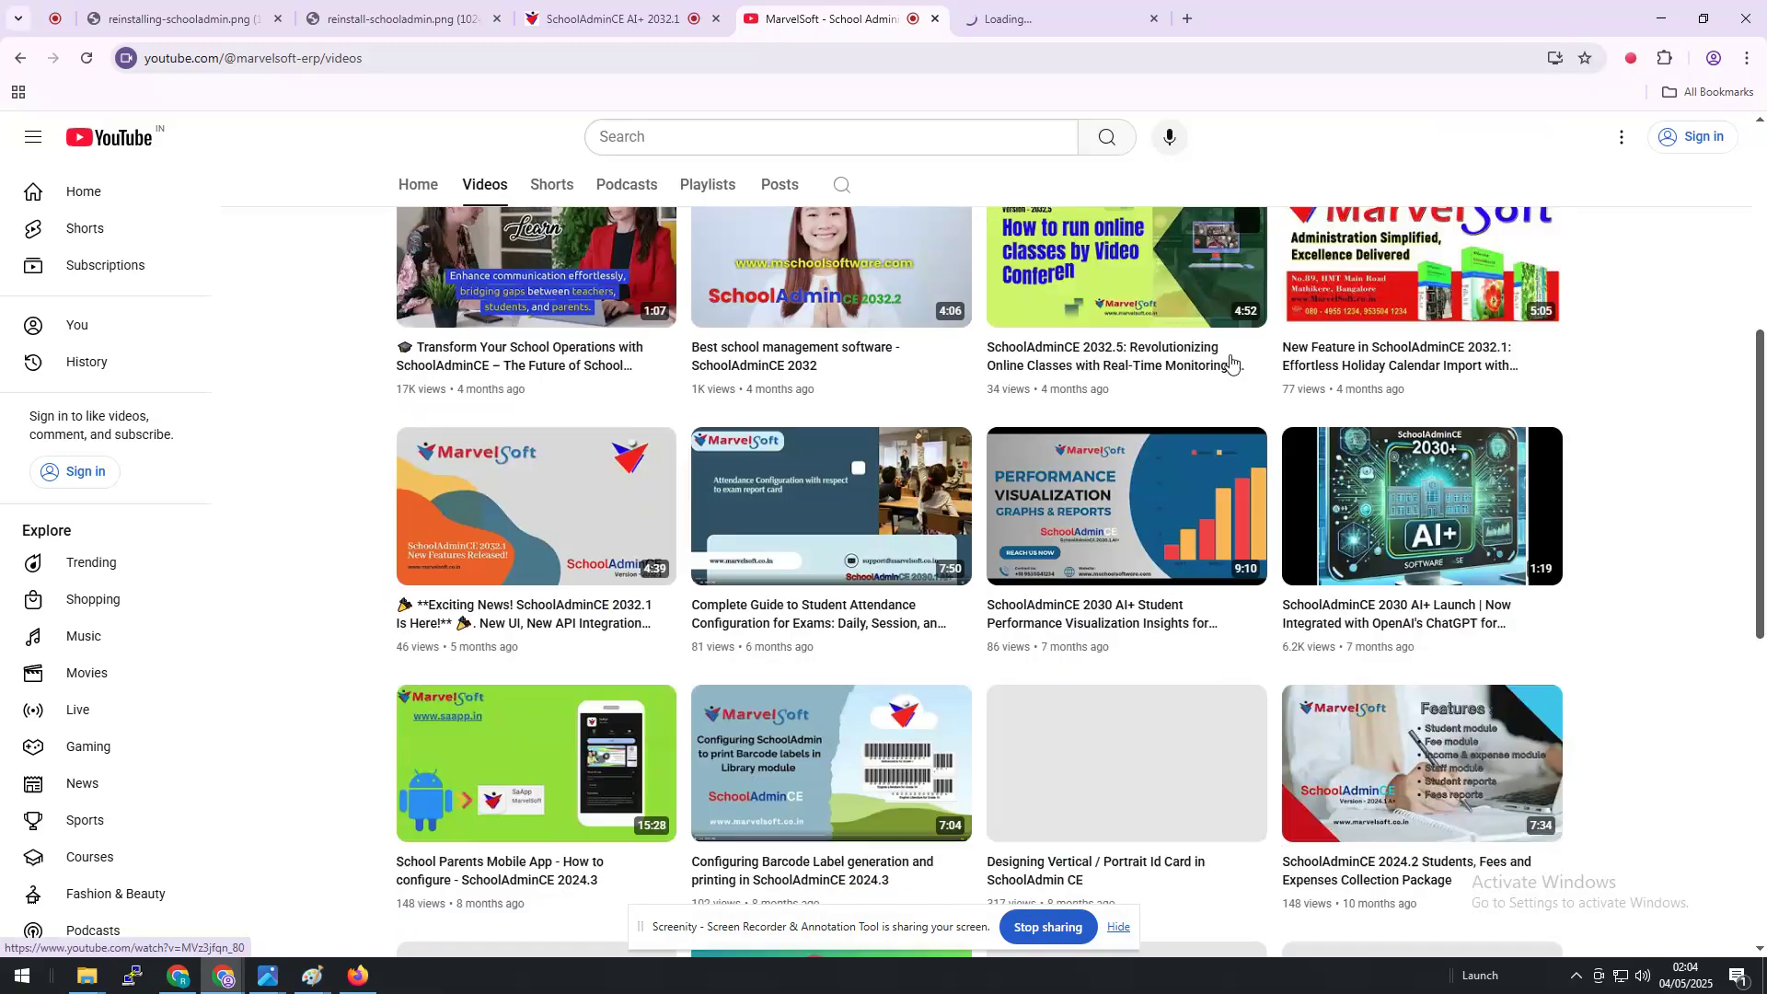
scroll(1224, 355, "up", 10)
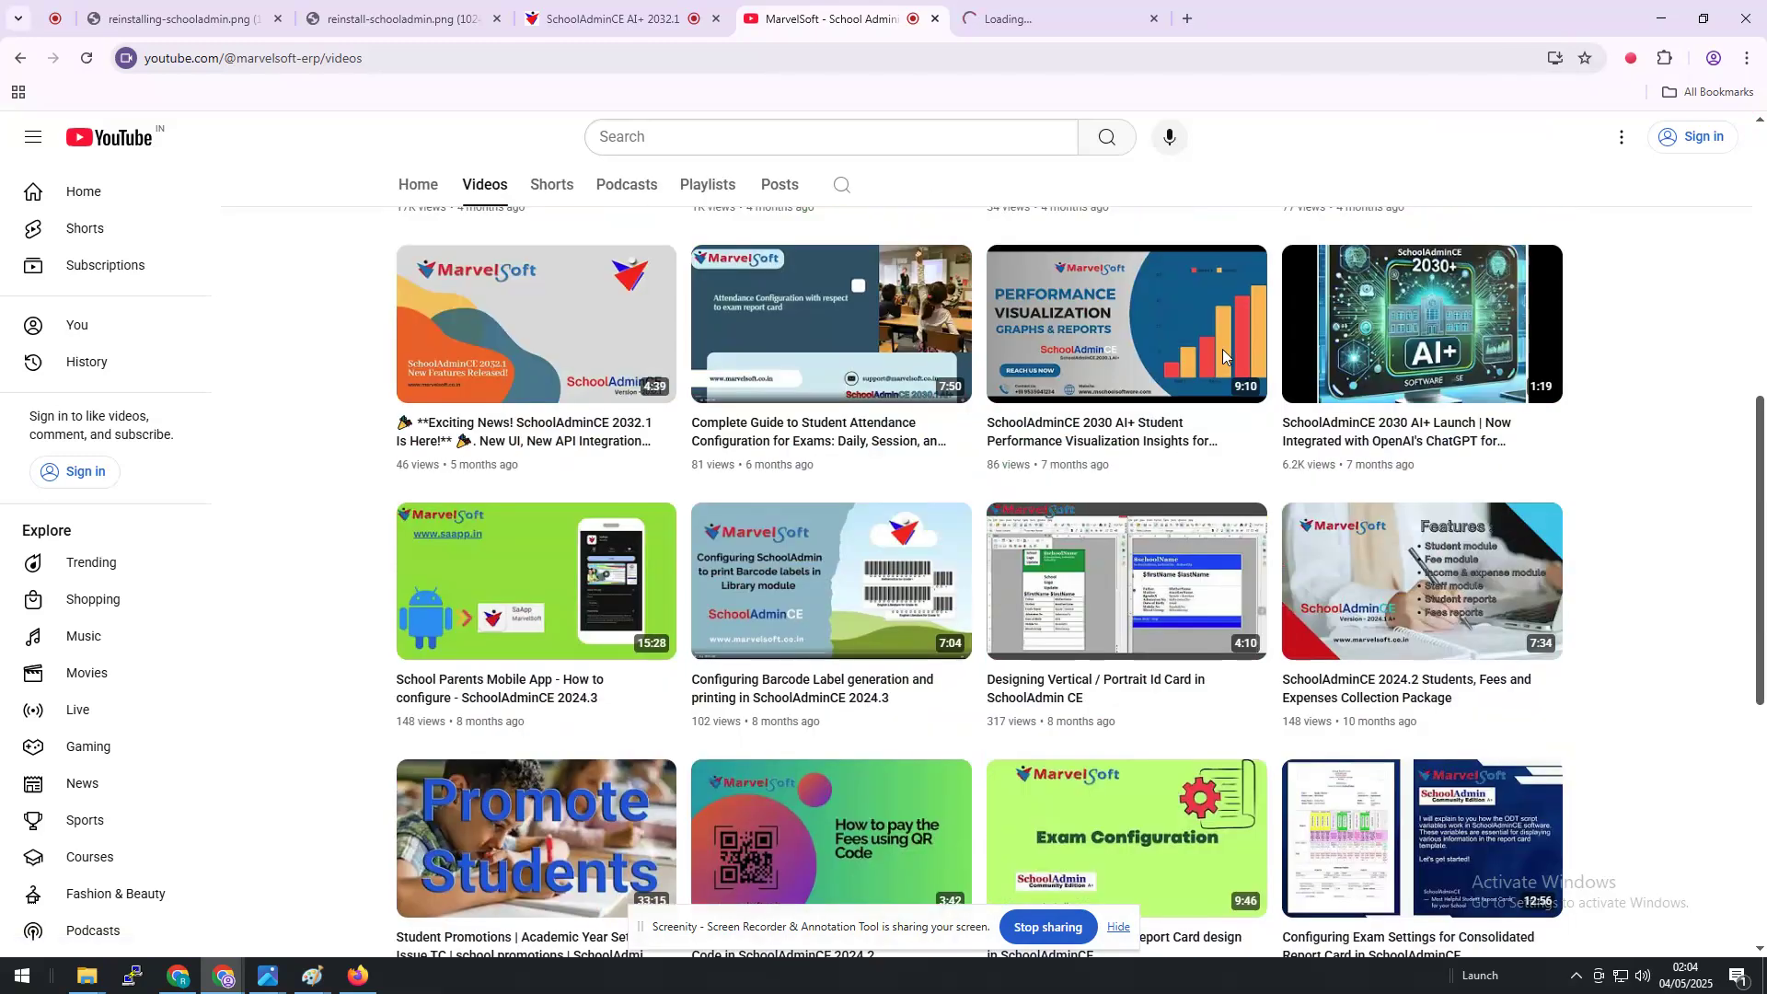
left_click(418, 187)
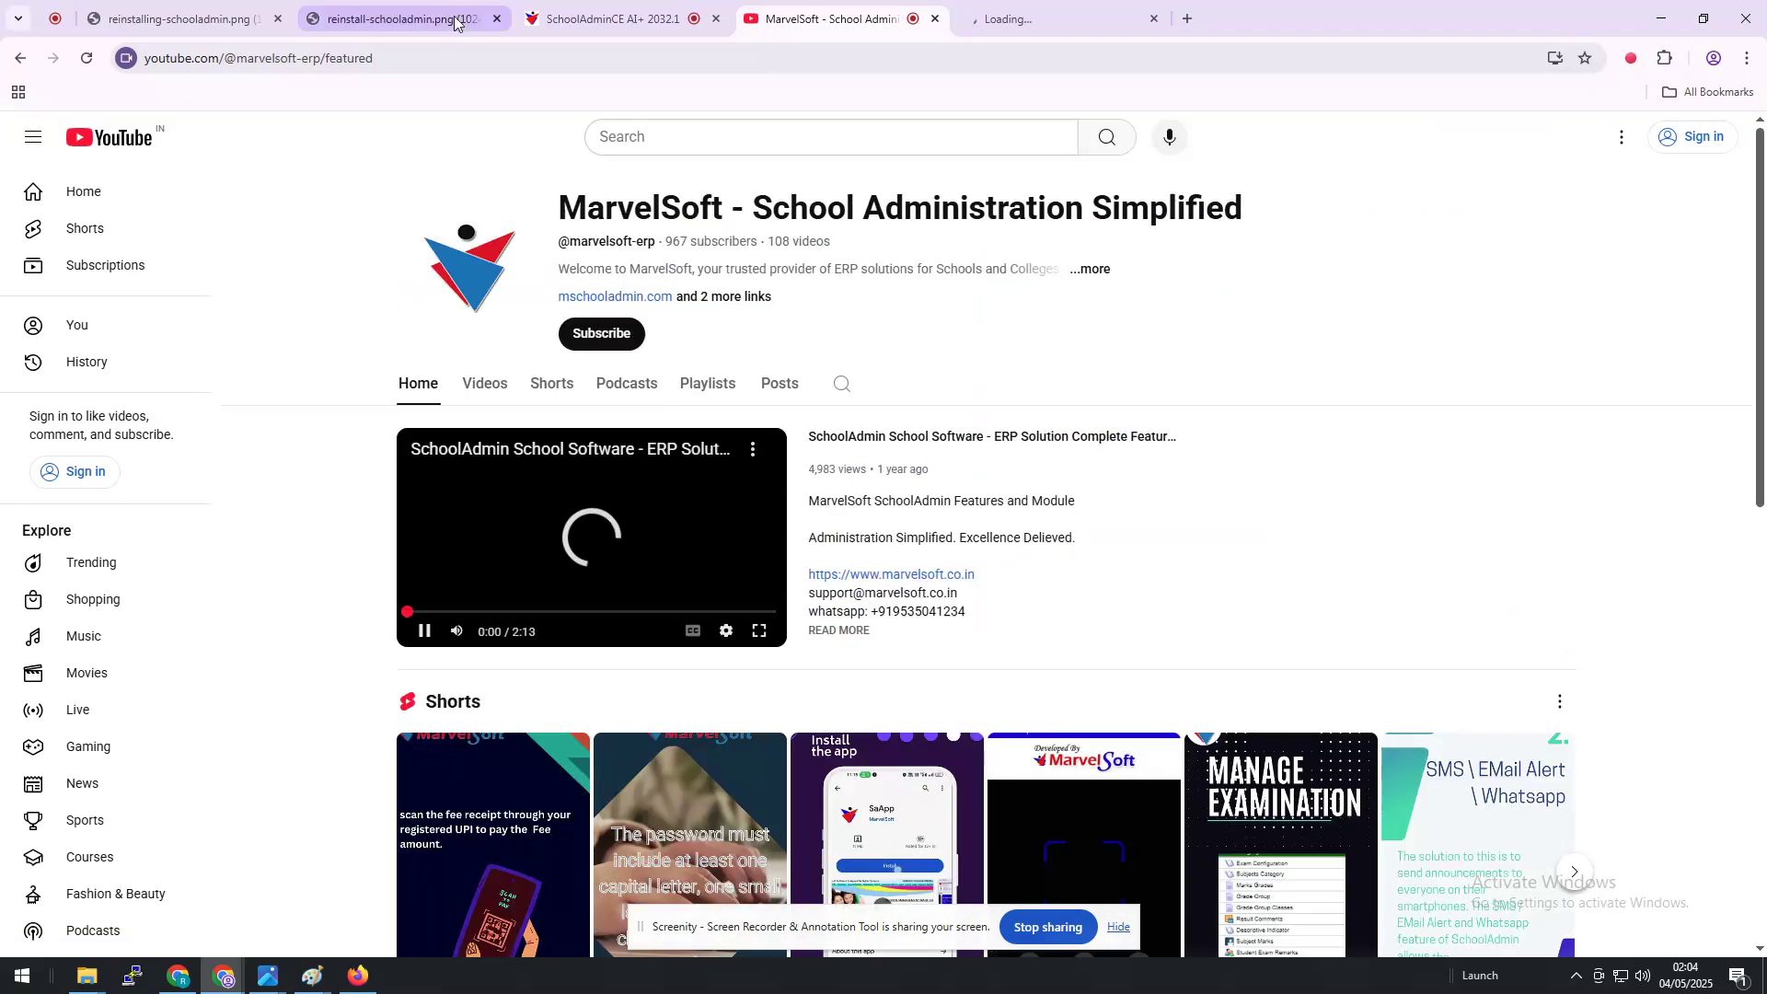
left_click(631, 26)
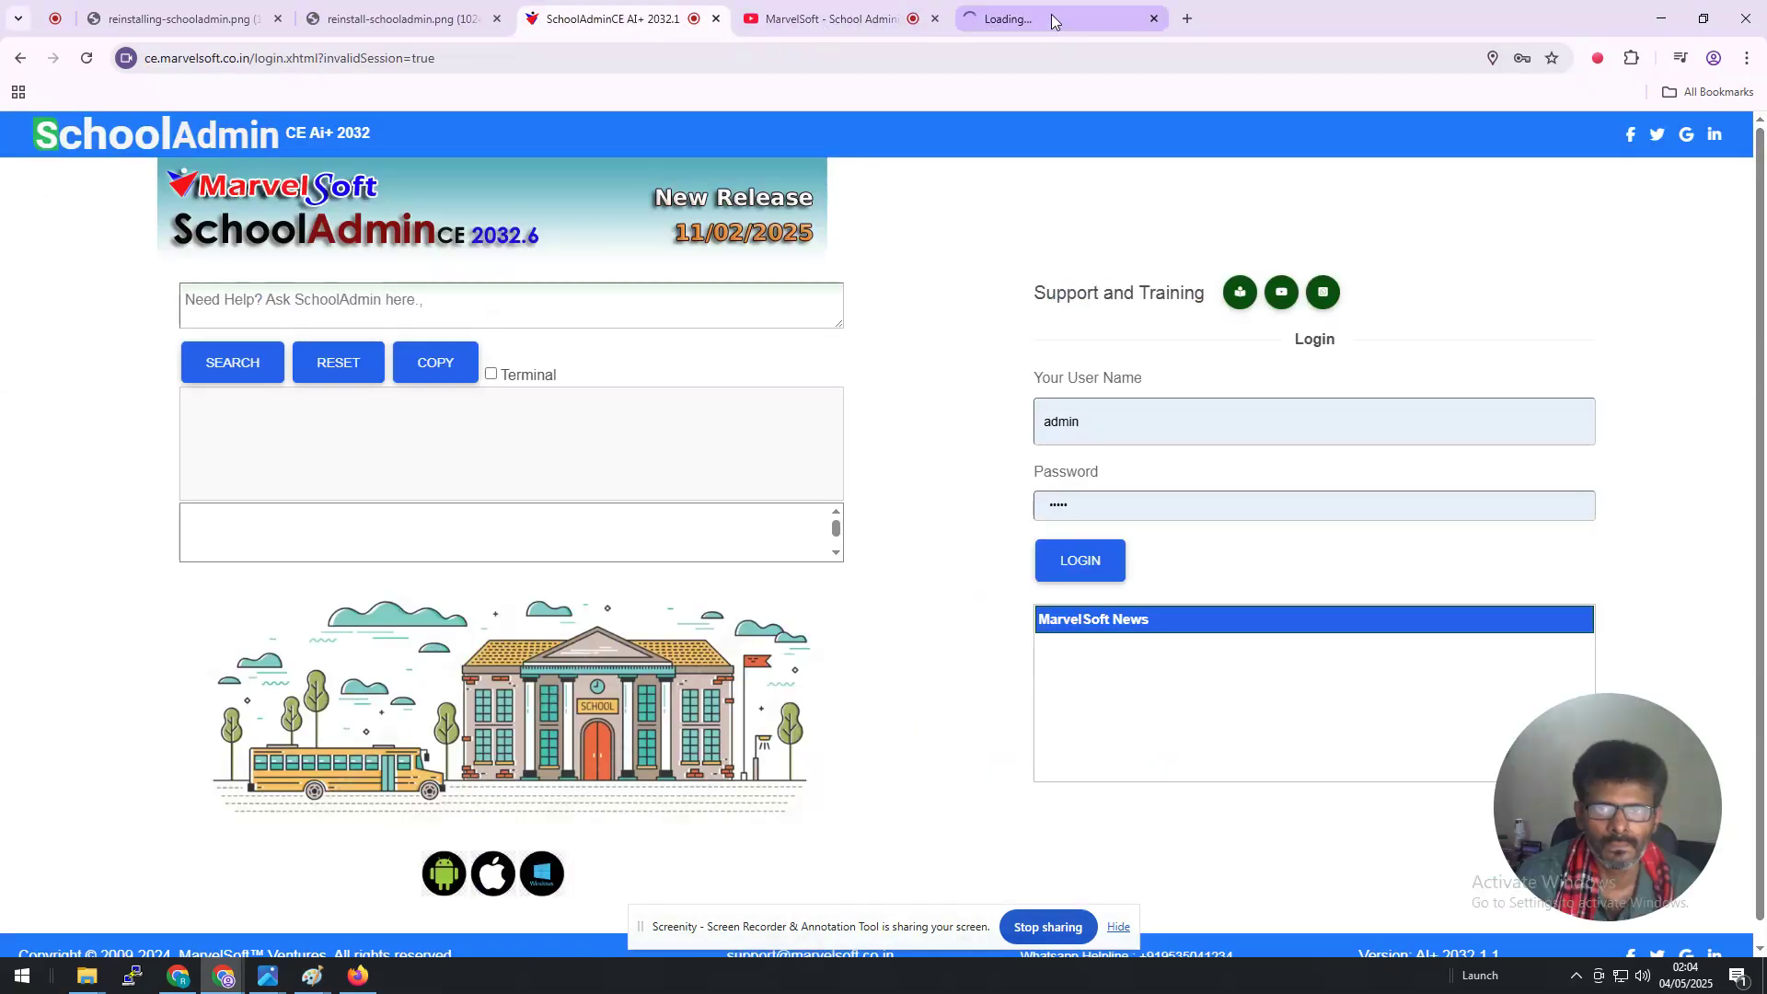
left_click(1052, 14)
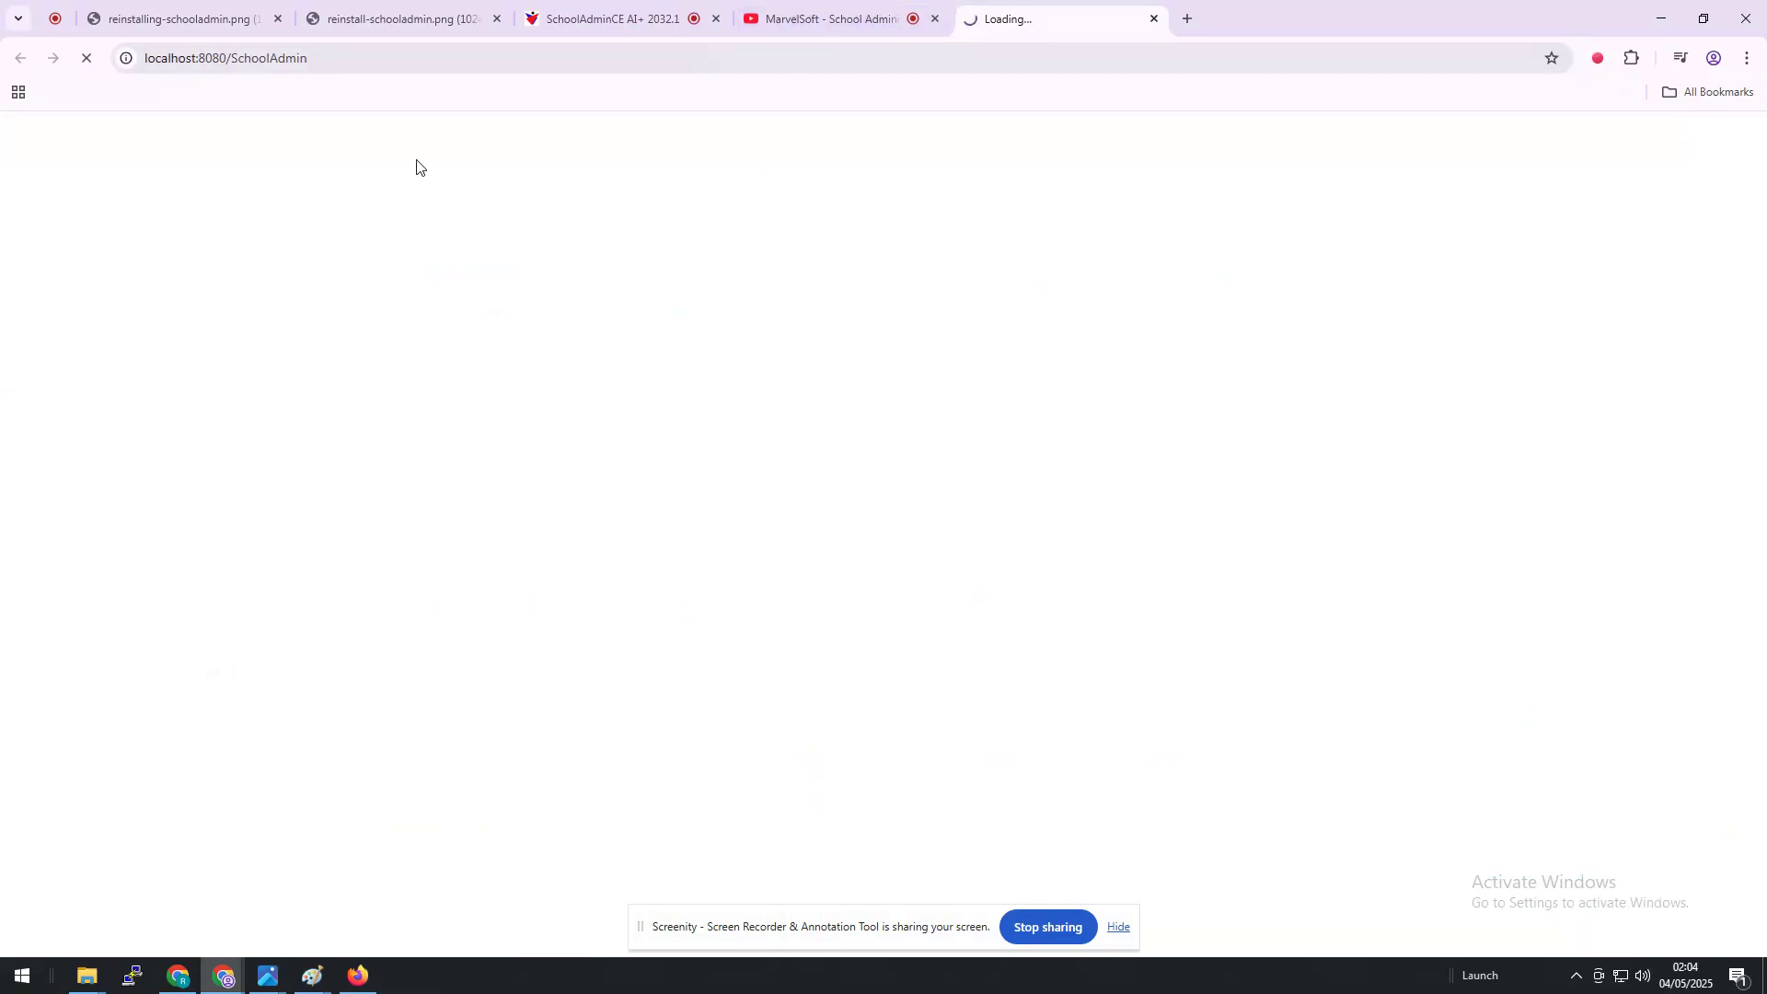
- Look over the MarvelSoft channel's popular videos and playlists, the online SchoolAdmin login page and the two reinstallation poster images
left_click(298, 67)
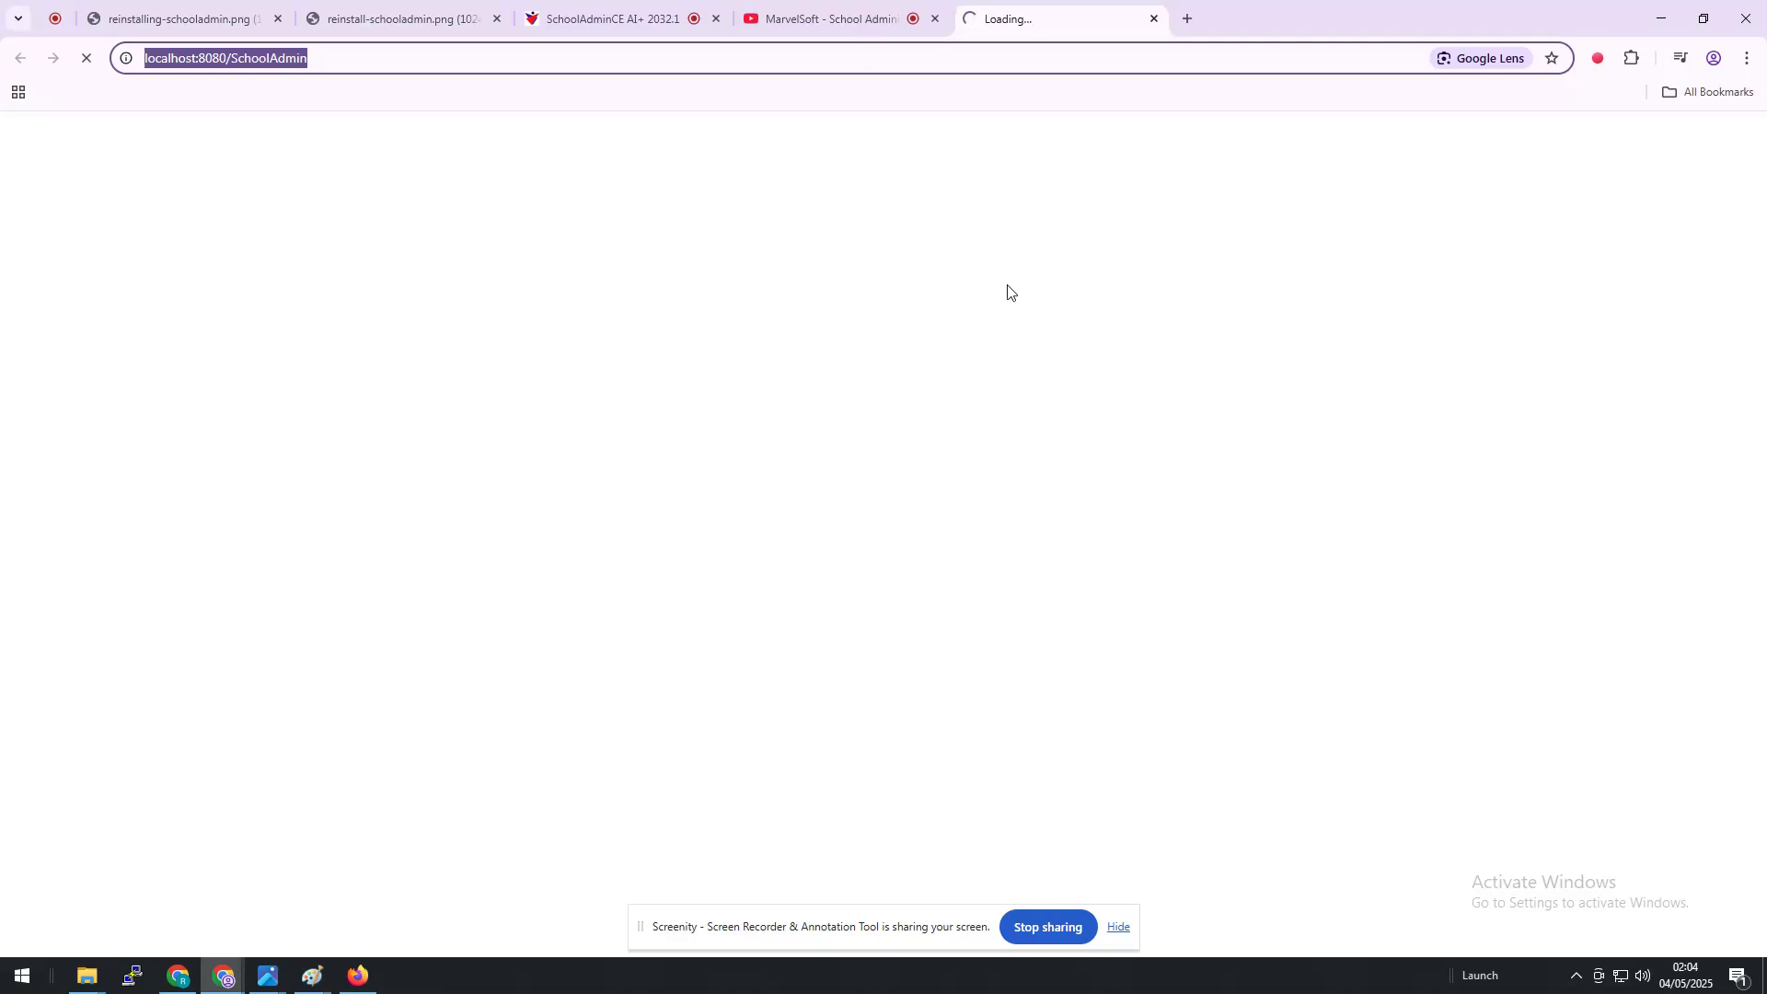
left_click(809, 18)
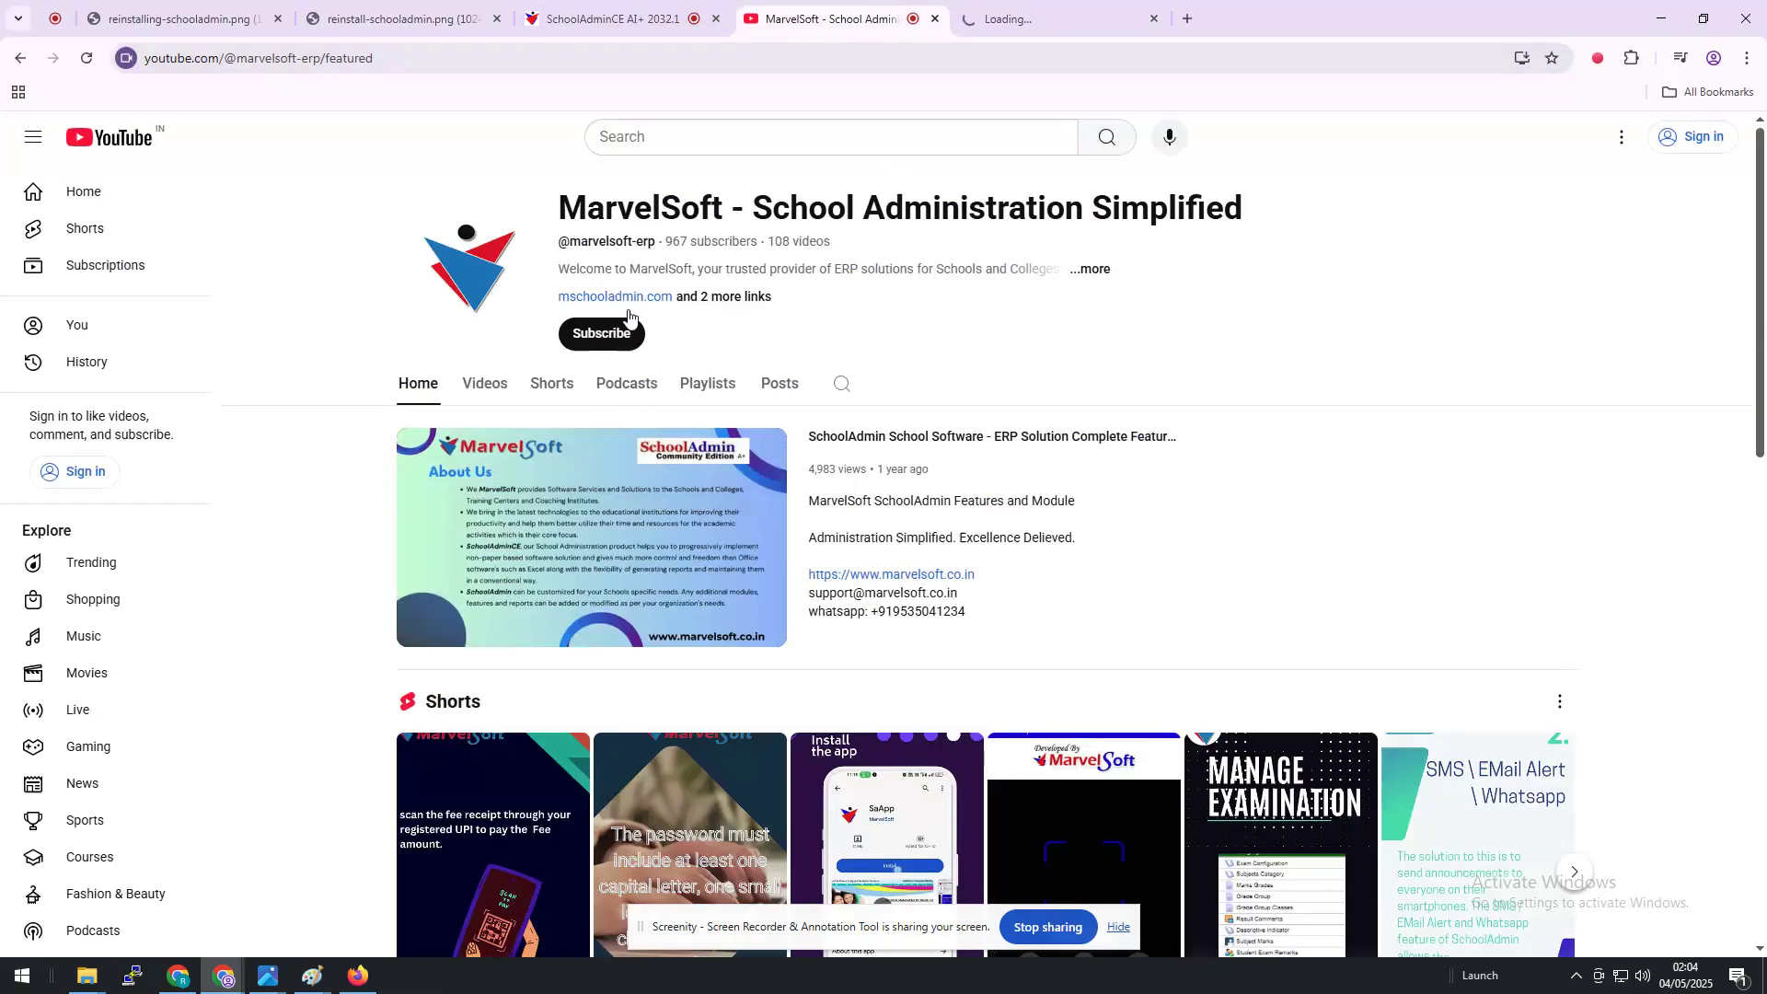
scroll(647, 333, "down", 10)
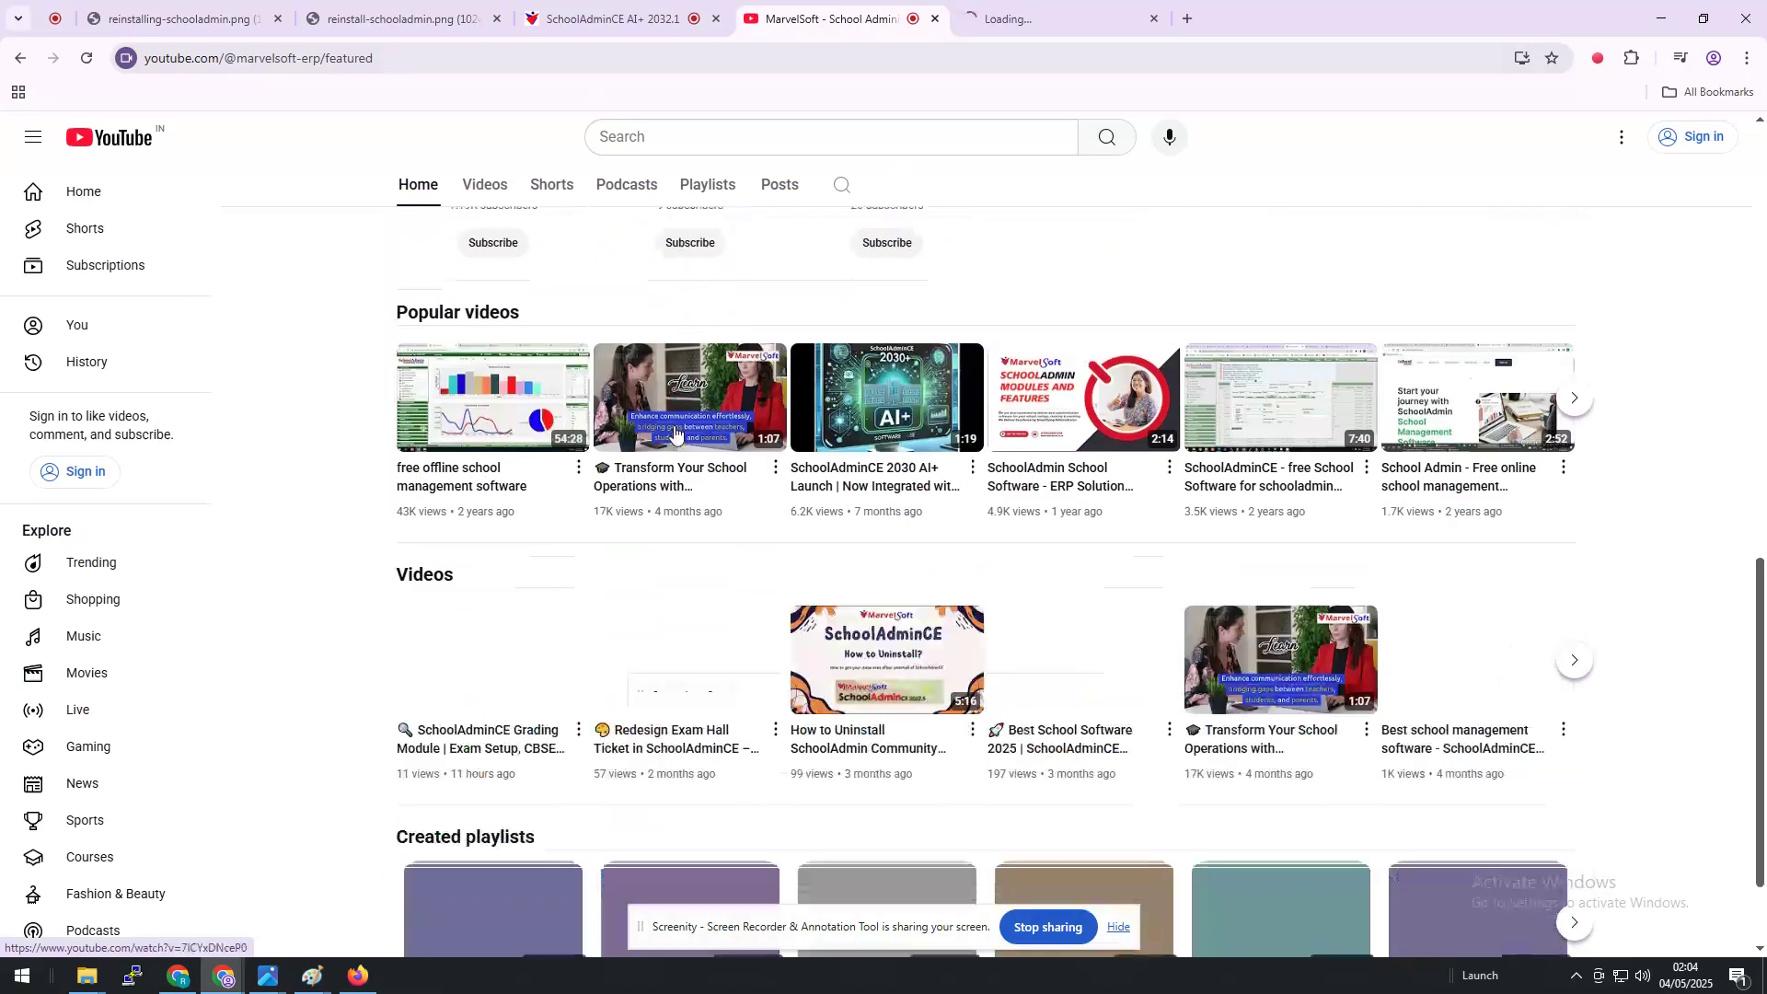
scroll(674, 433, "down", 1)
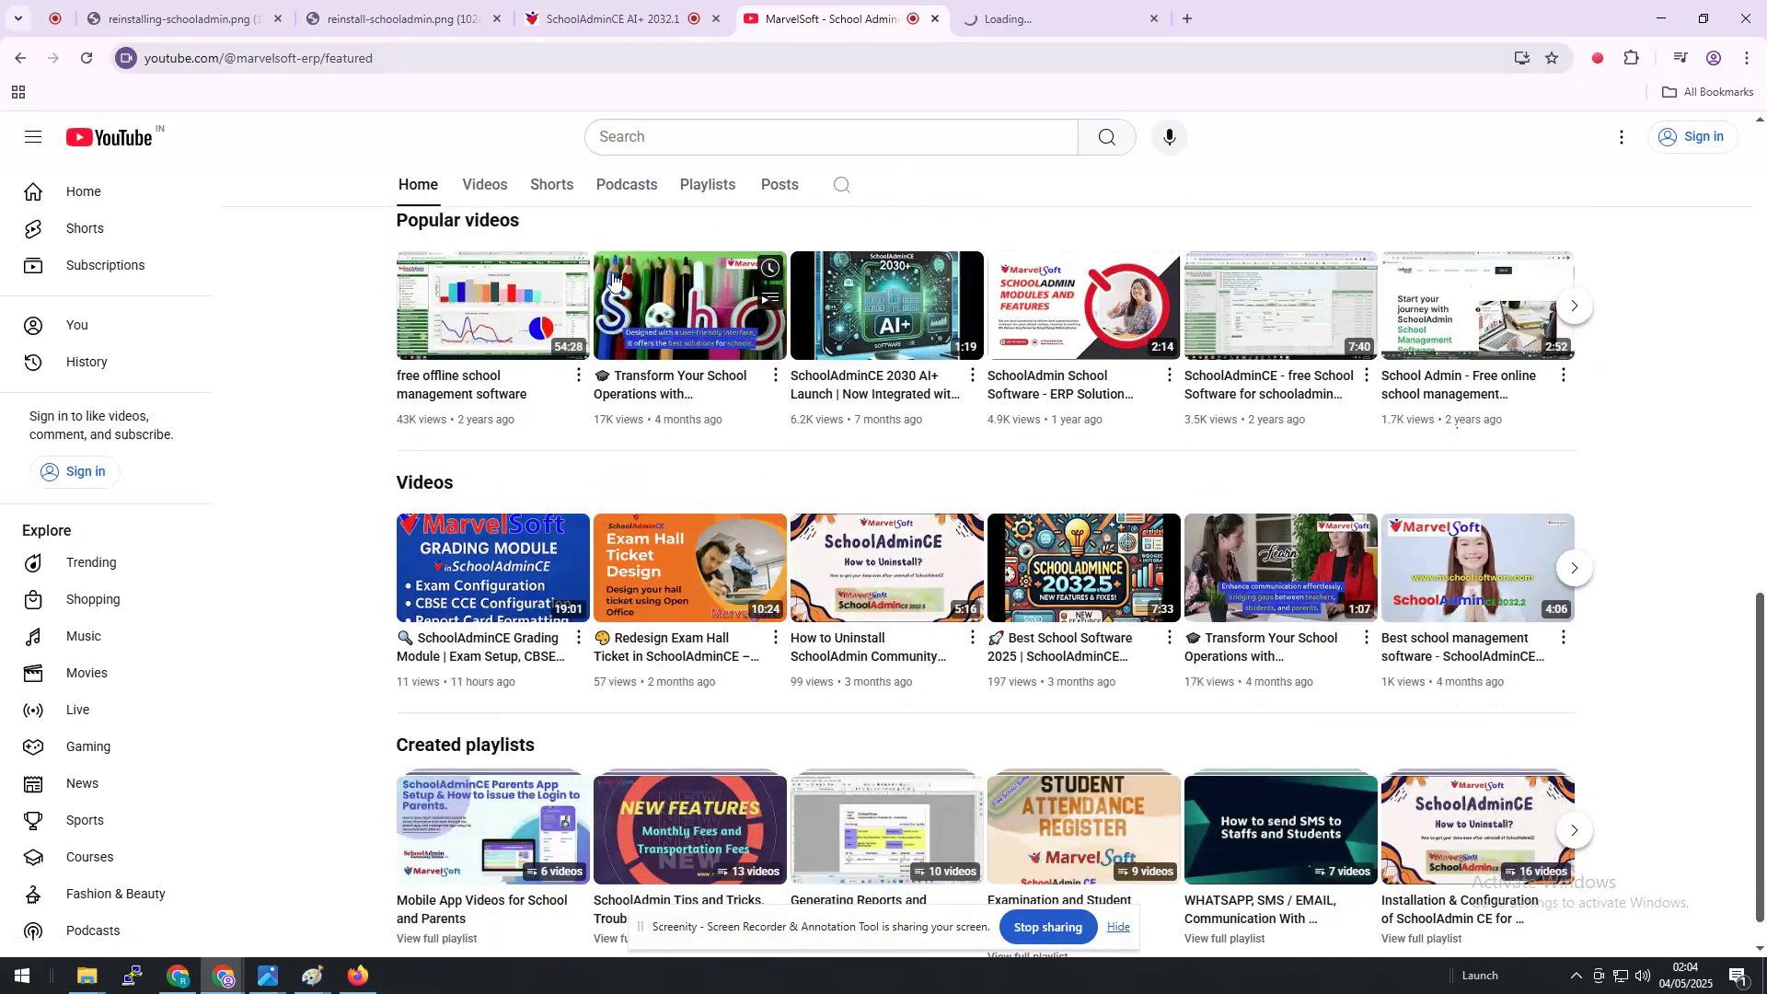
left_click(572, 18)
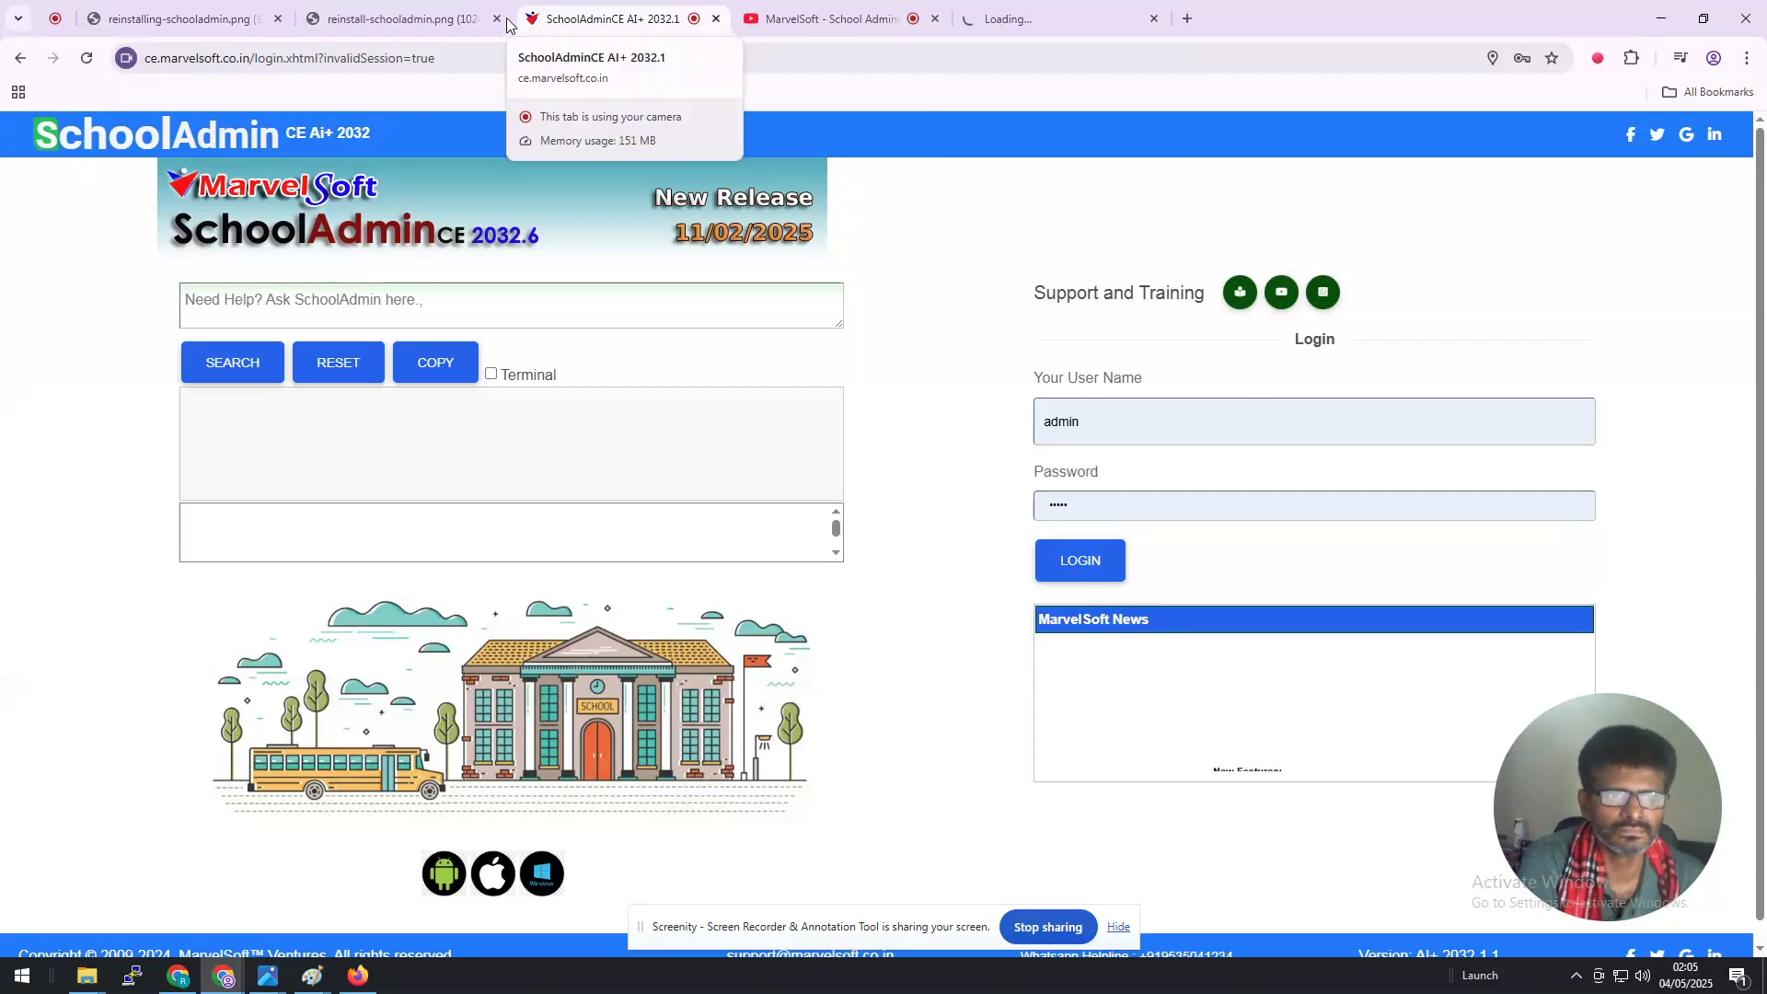
left_click(388, 13)
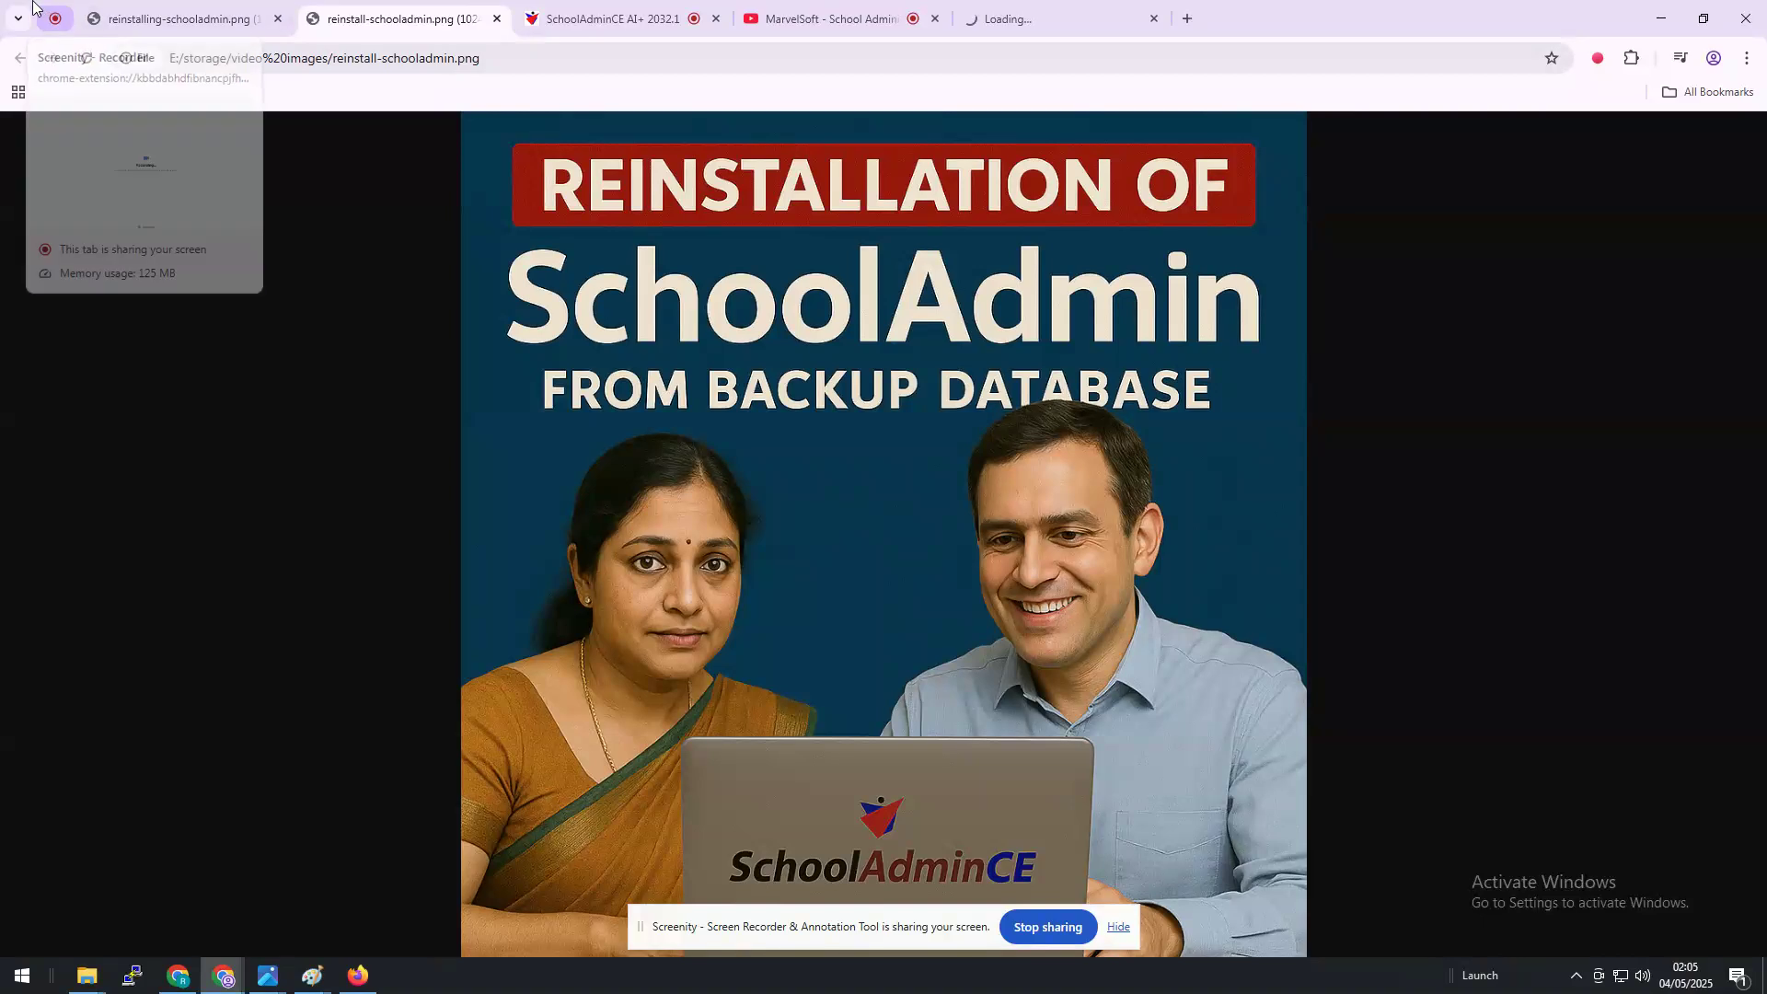
left_click(154, 28)
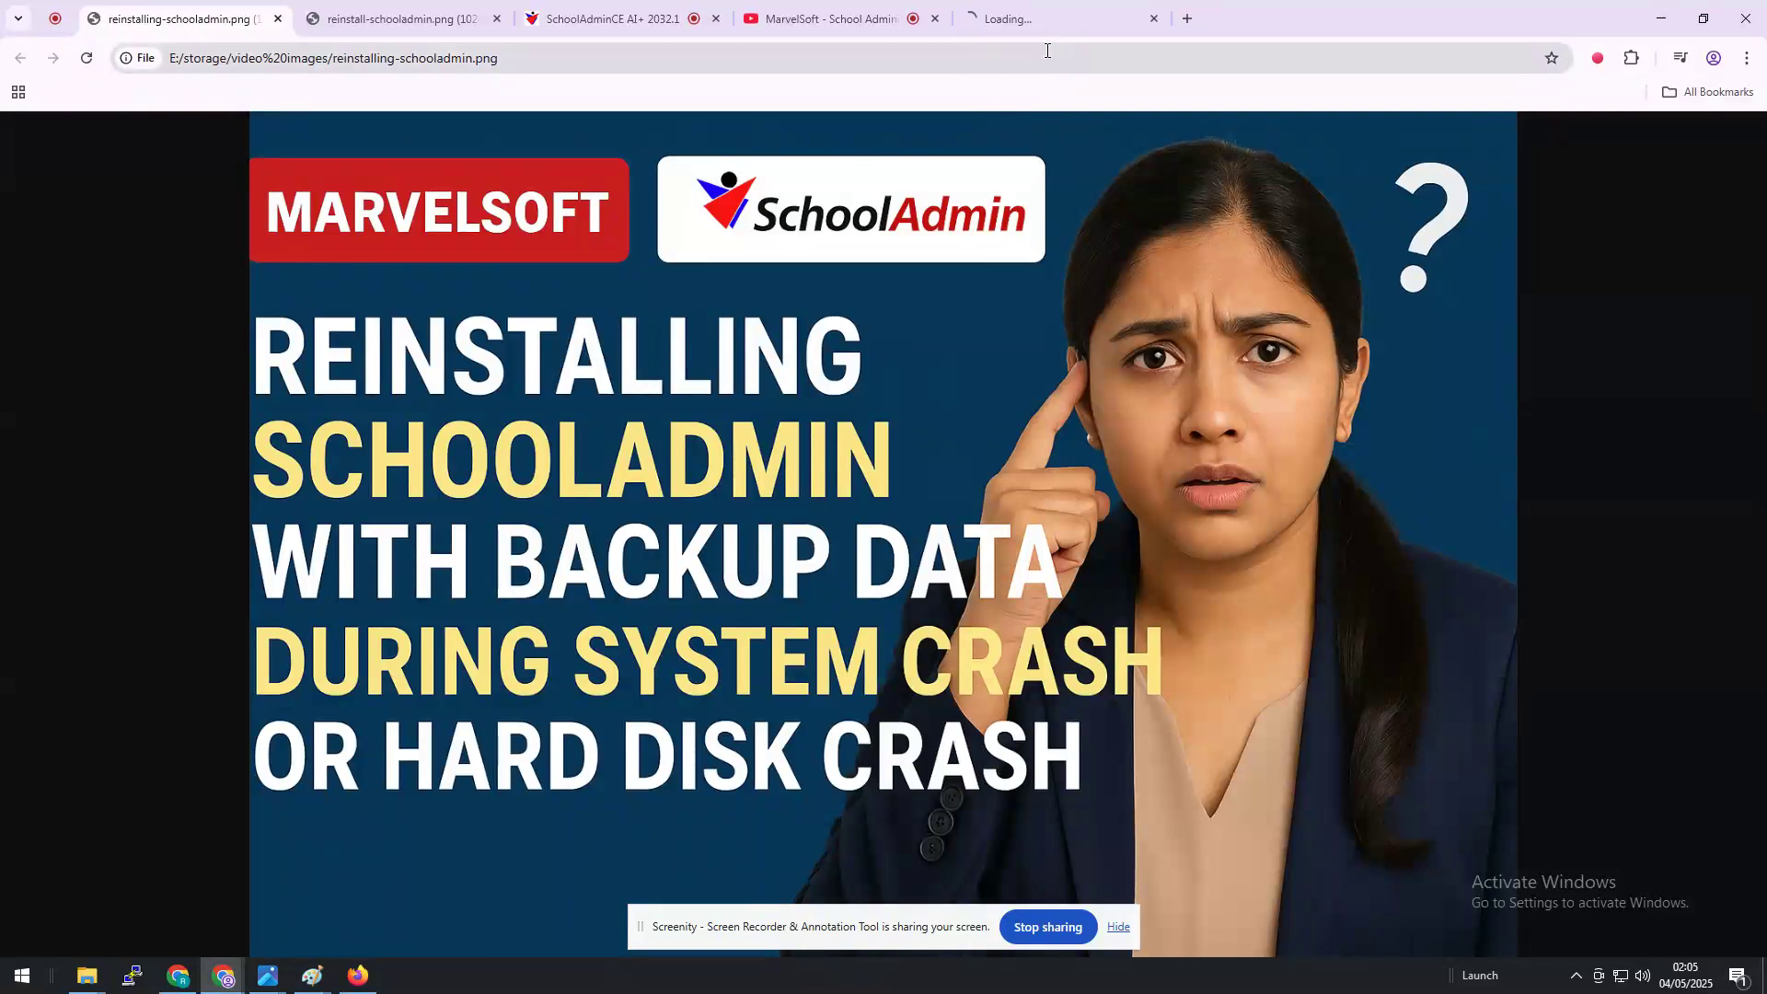
- Request localhost:8080/SchoolAdmin again, check the YouTube channel and online login page while waiting, and return to the local SchoolAdmin page
left_click(991, 27)
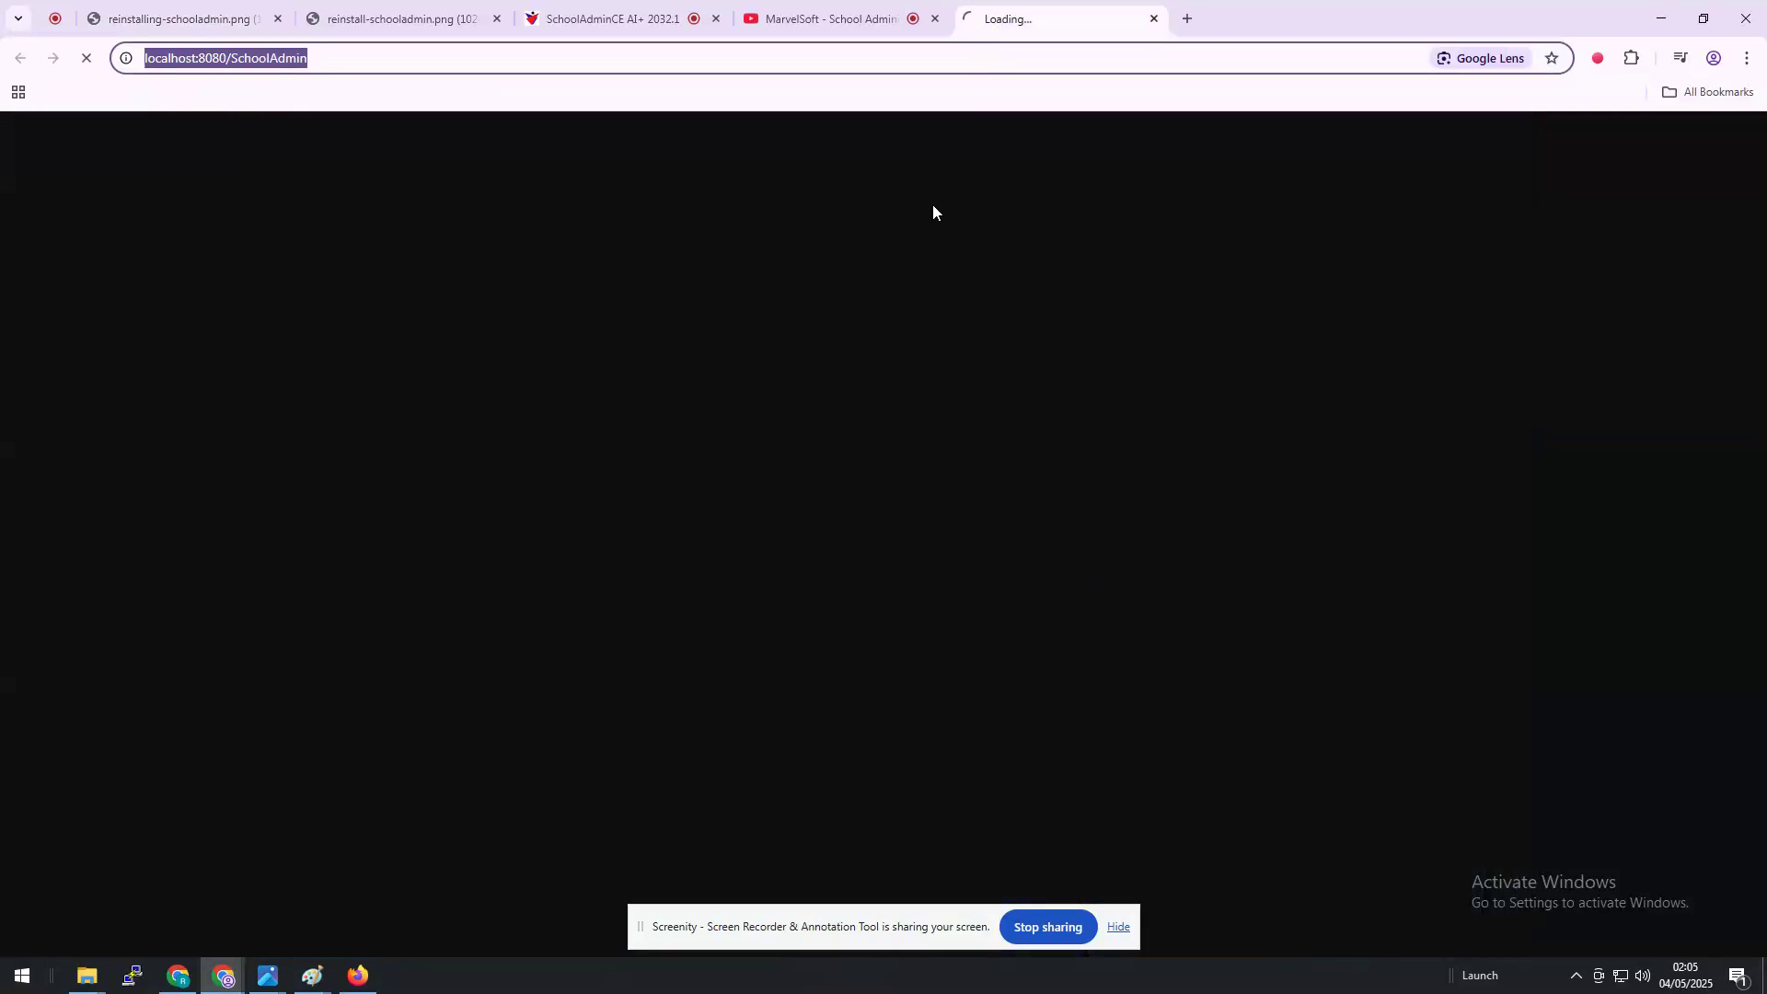
left_click(835, 26)
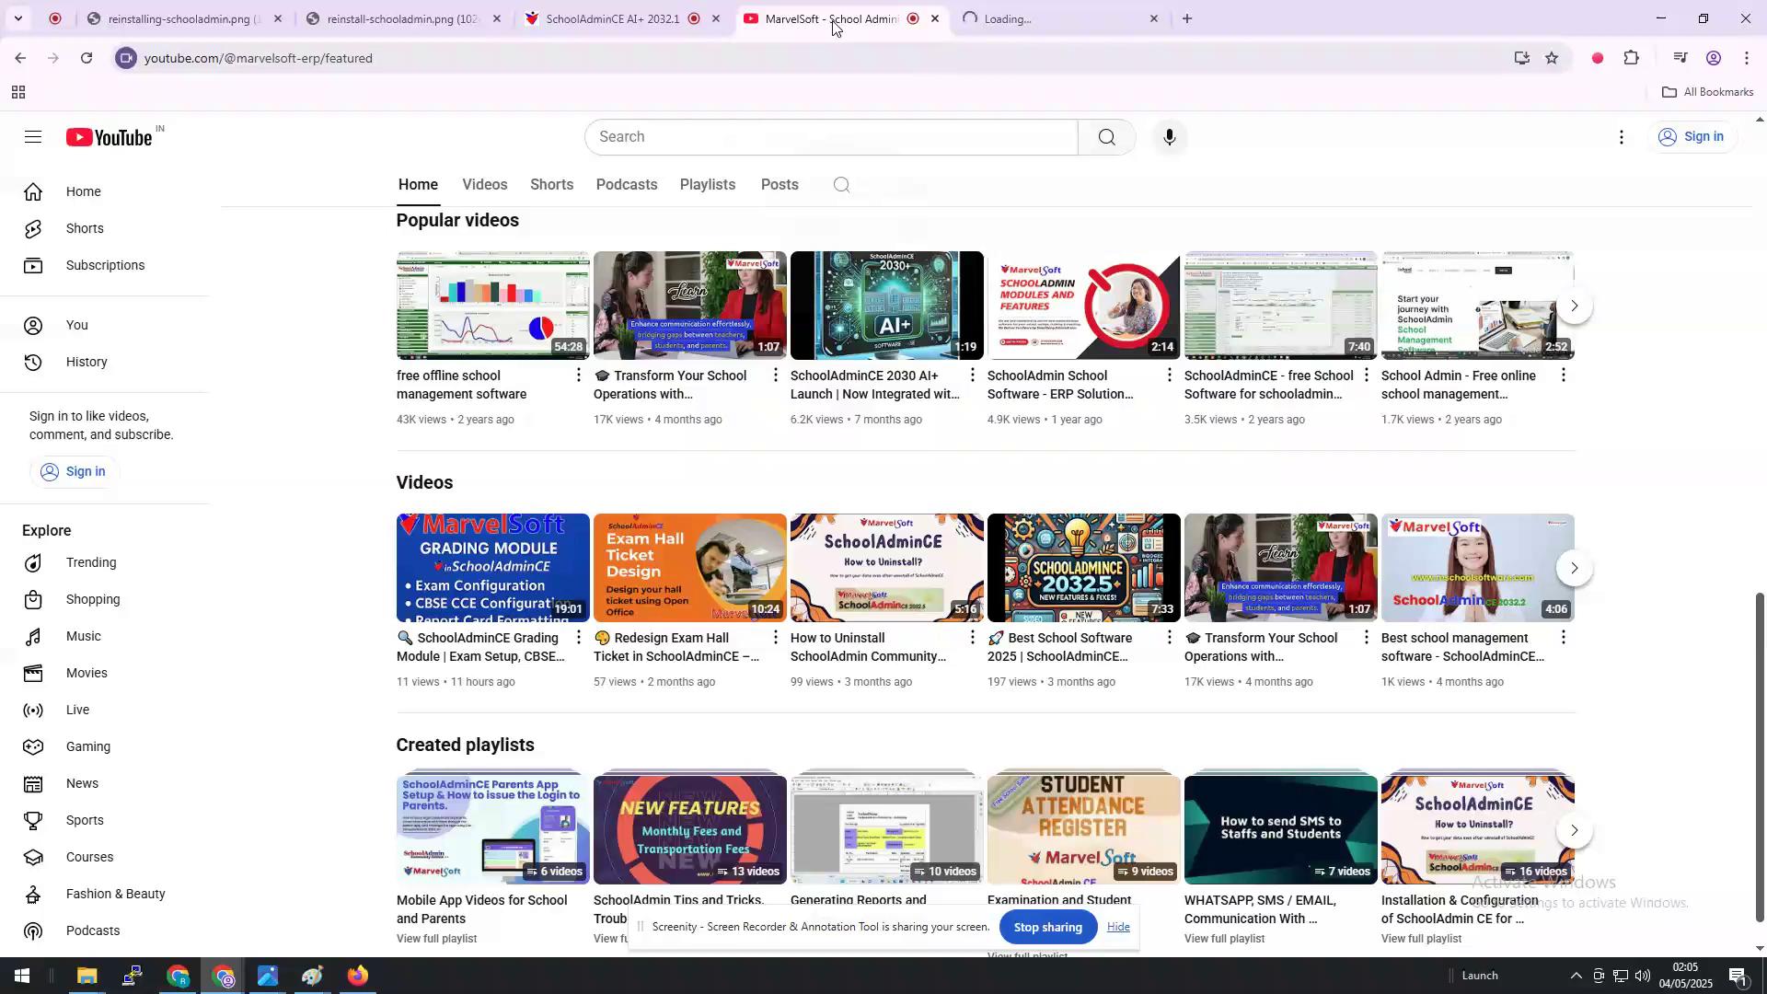
left_click(1030, 18)
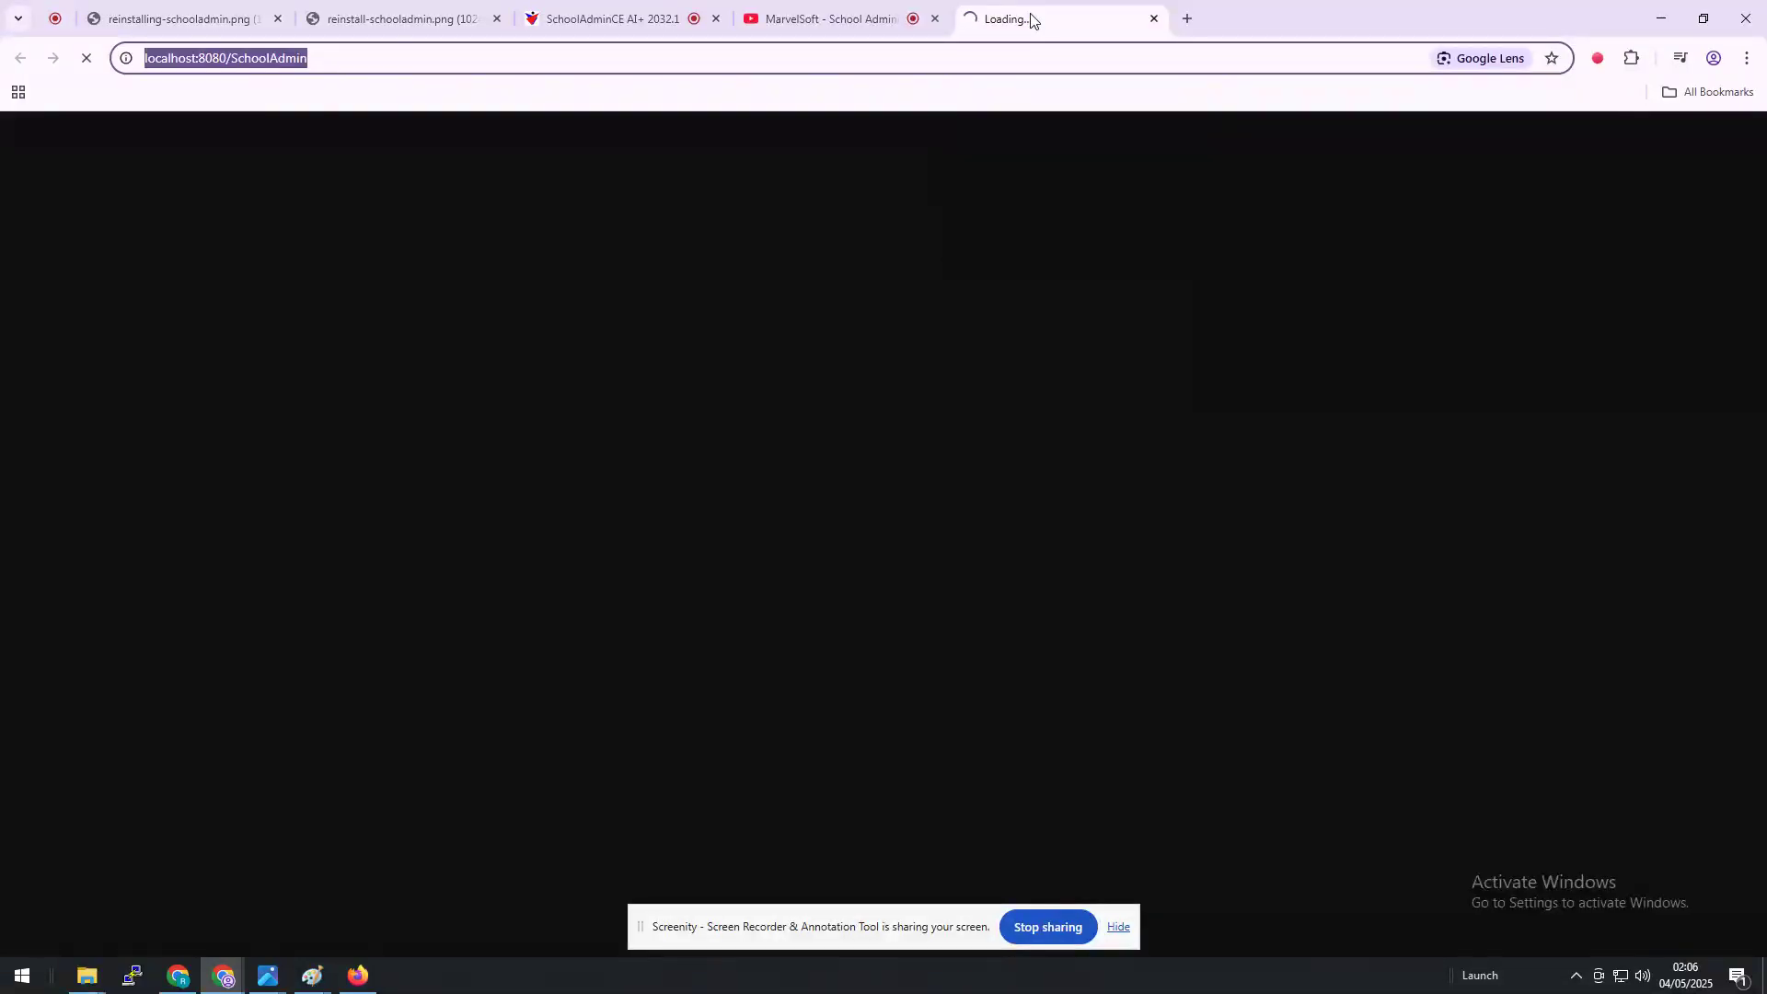
left_click(863, 68)
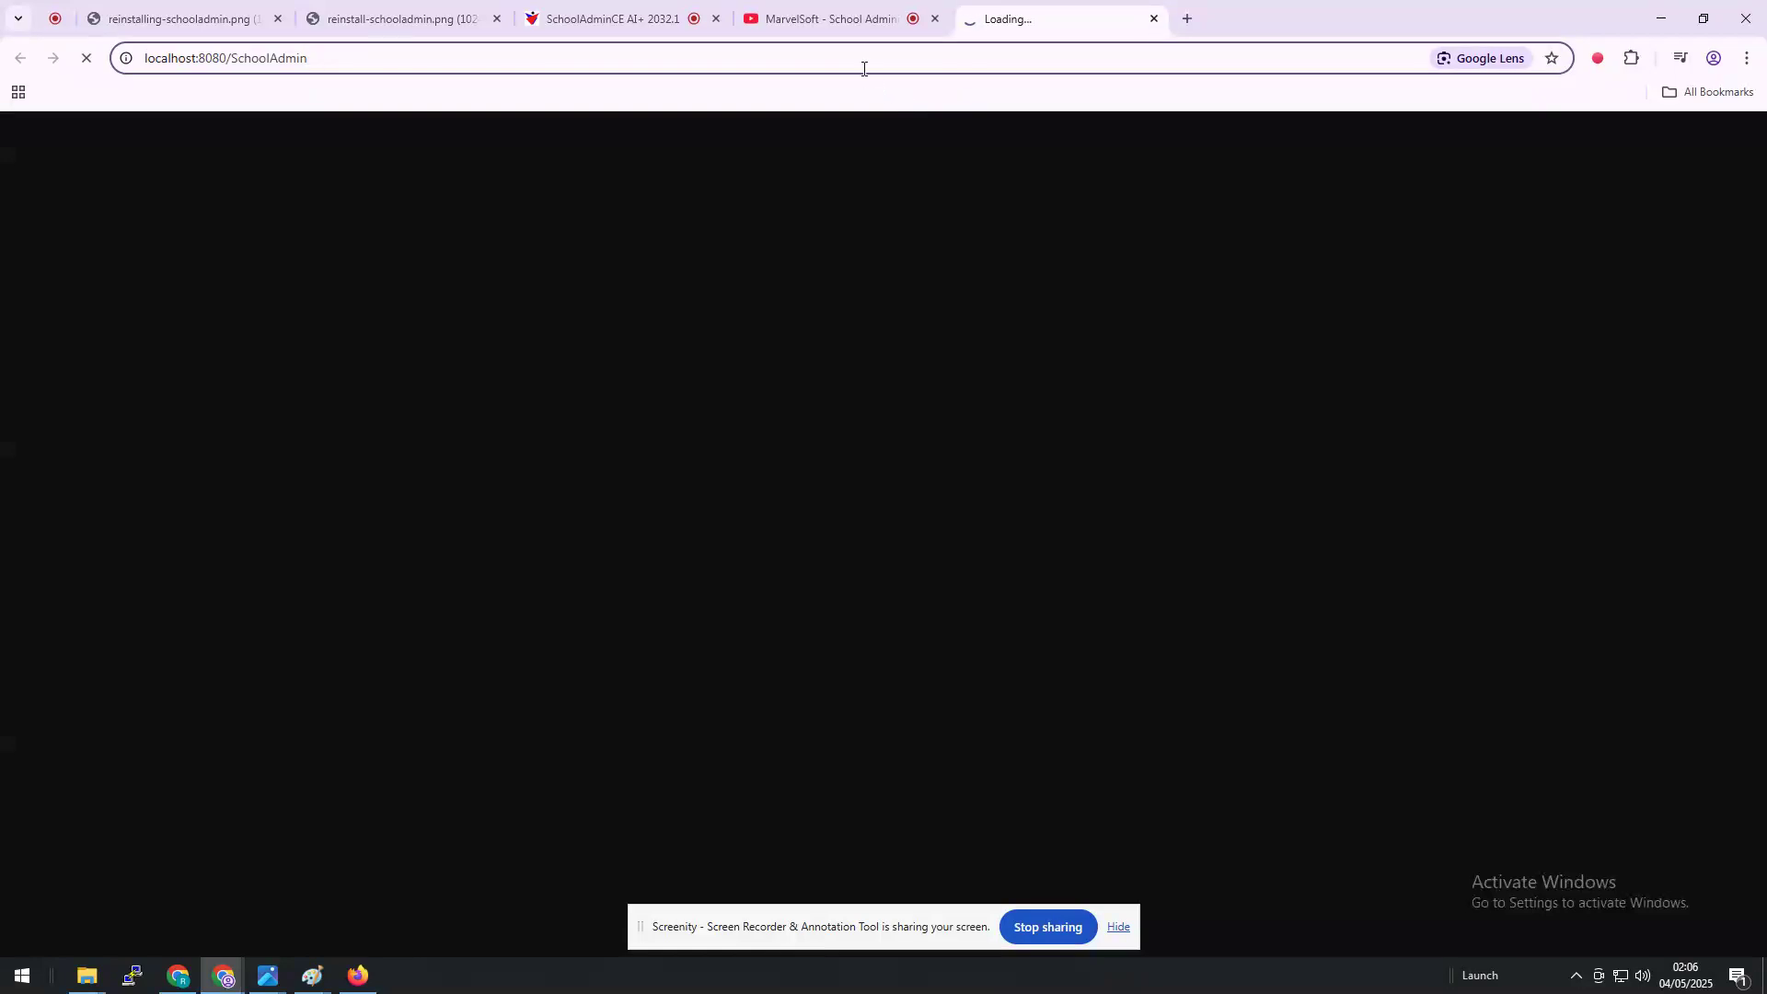
key("Return")
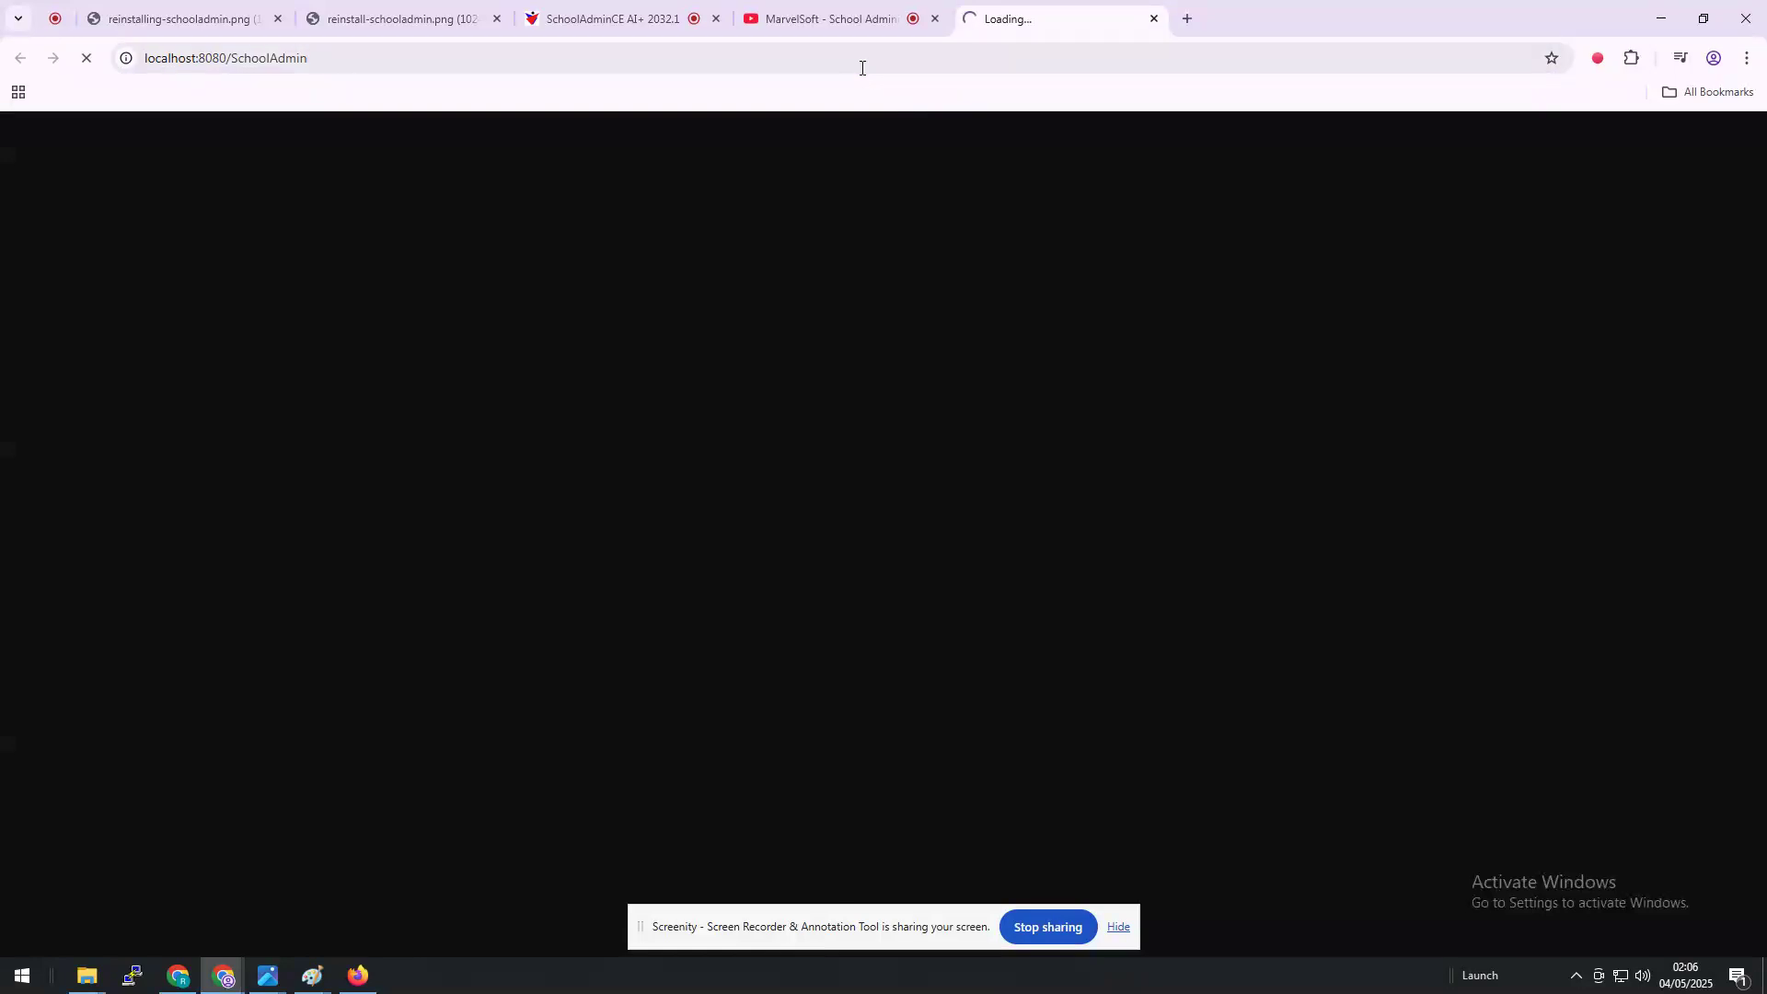
left_click(789, 25)
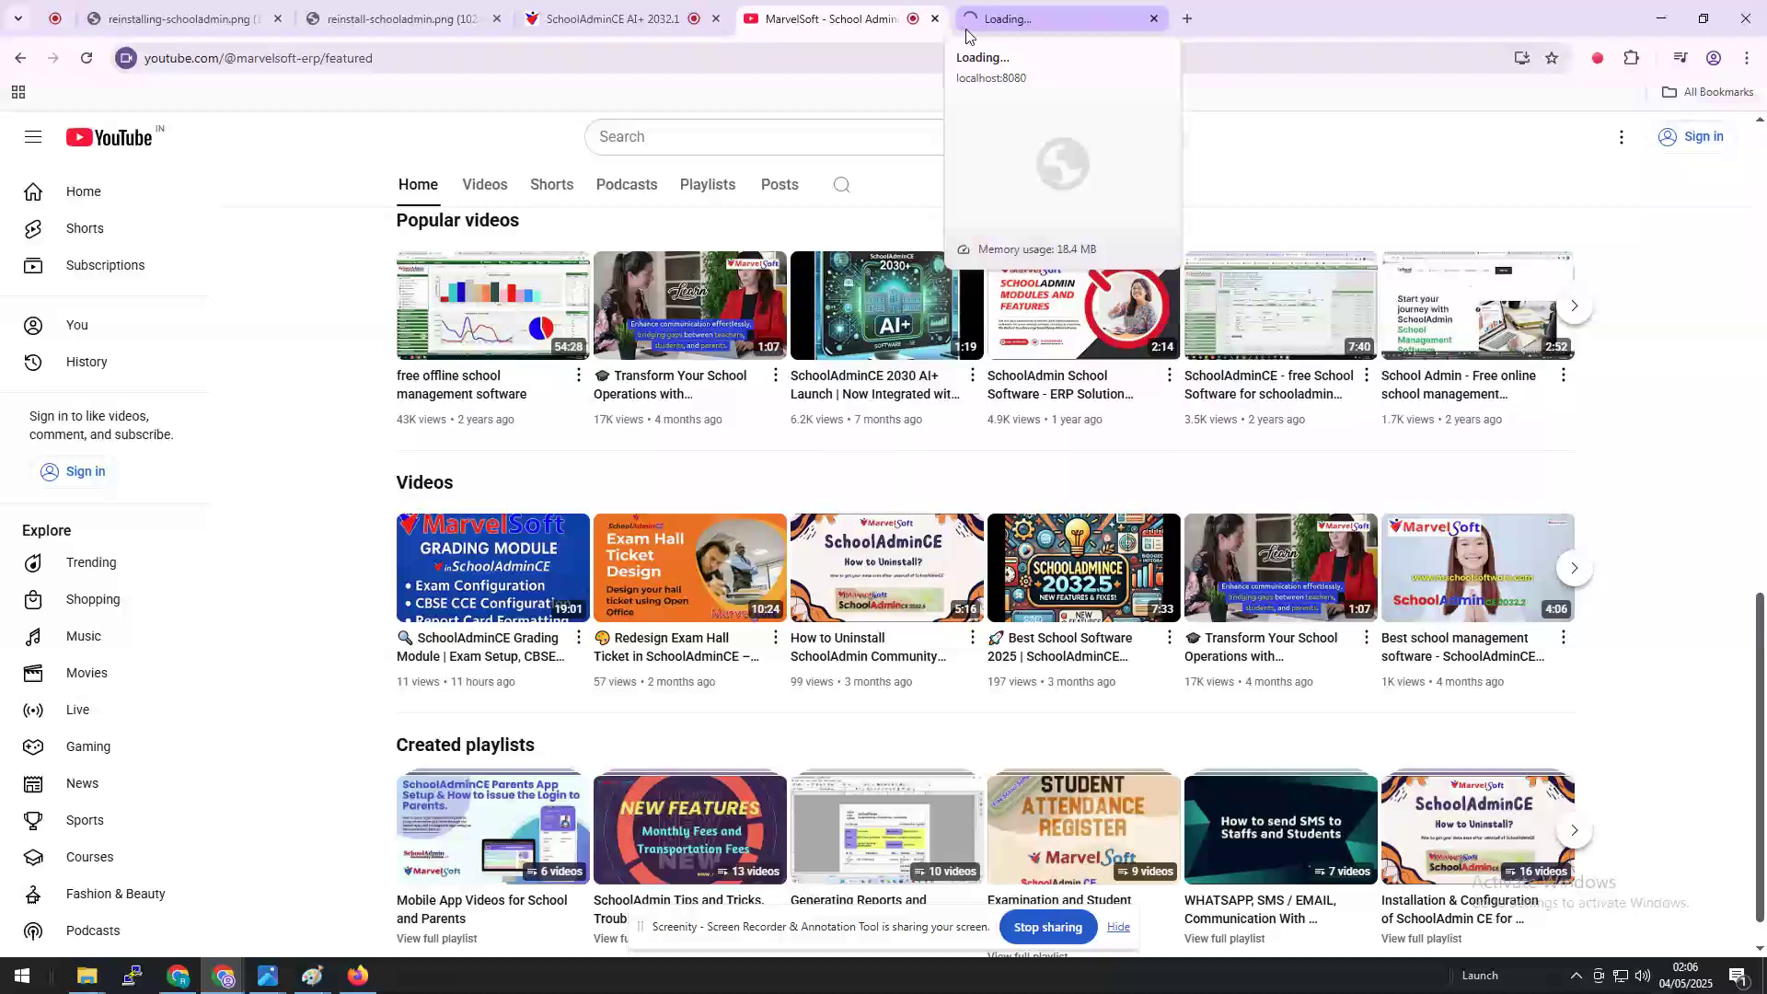
left_click(612, 18)
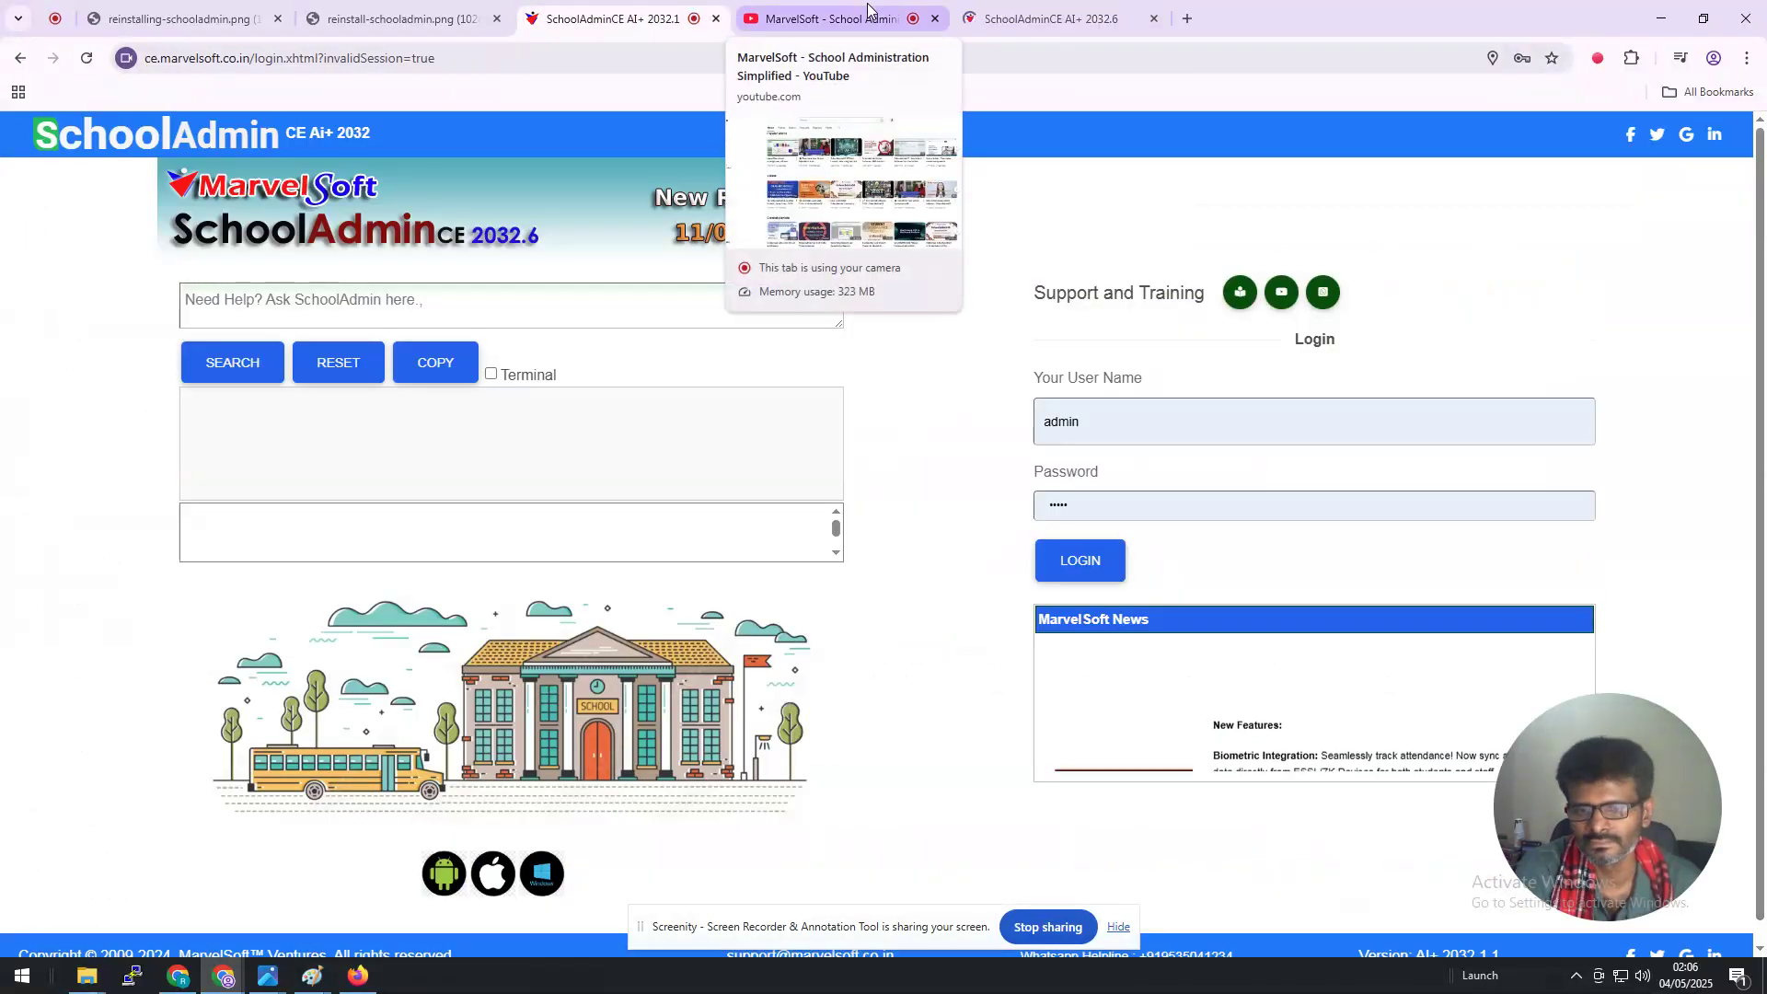
left_click(1095, 9)
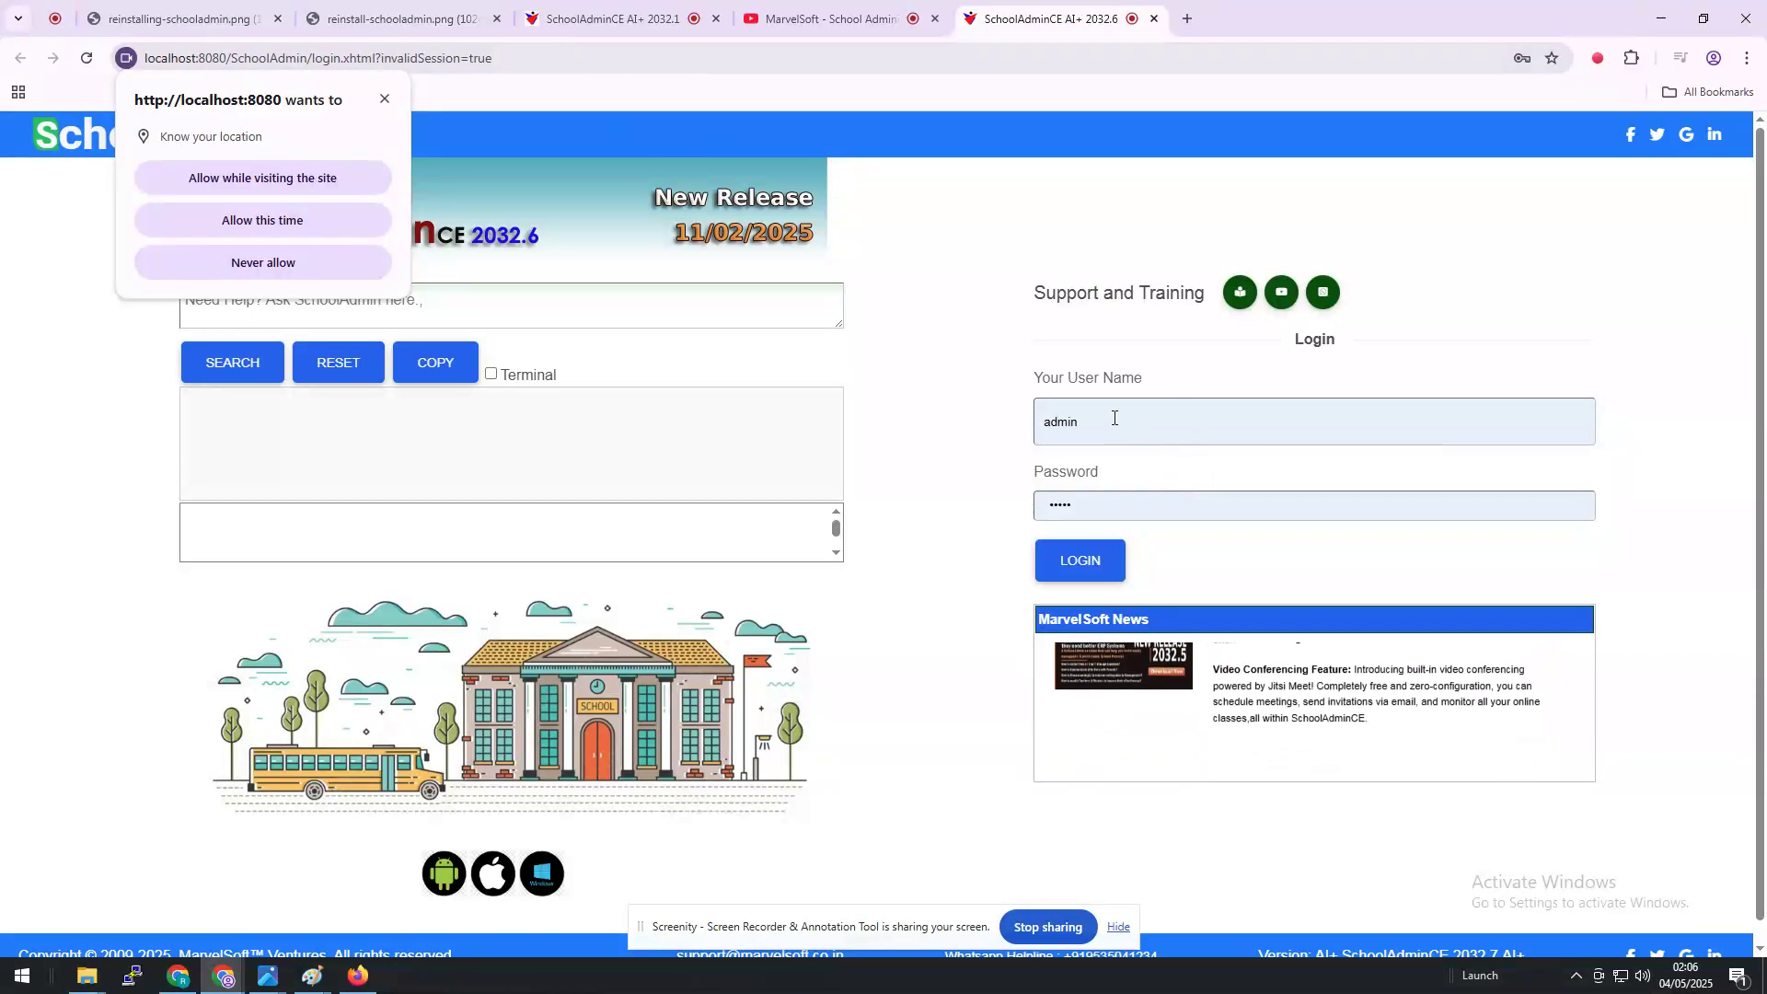
- Allow the location request for this time only, log in to the local SchoolAdmin as admin, and examine the dashboard's class-wise student counts
left_click(318, 223)
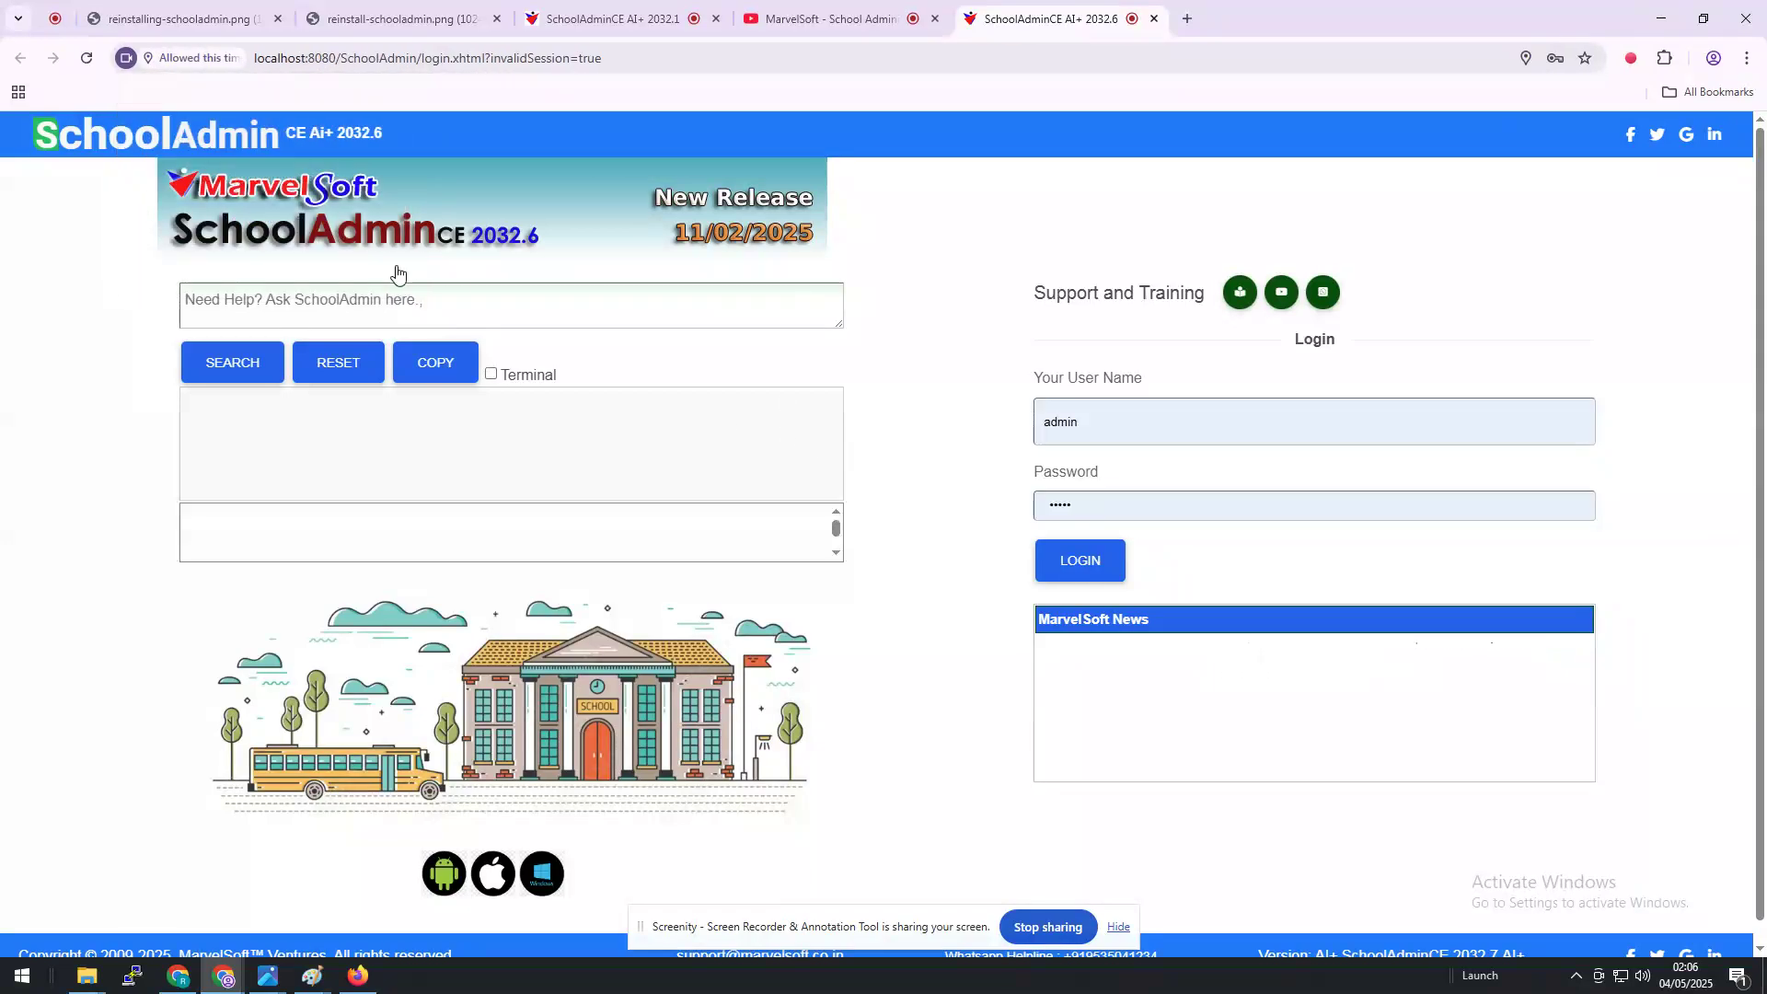
left_click(1082, 564)
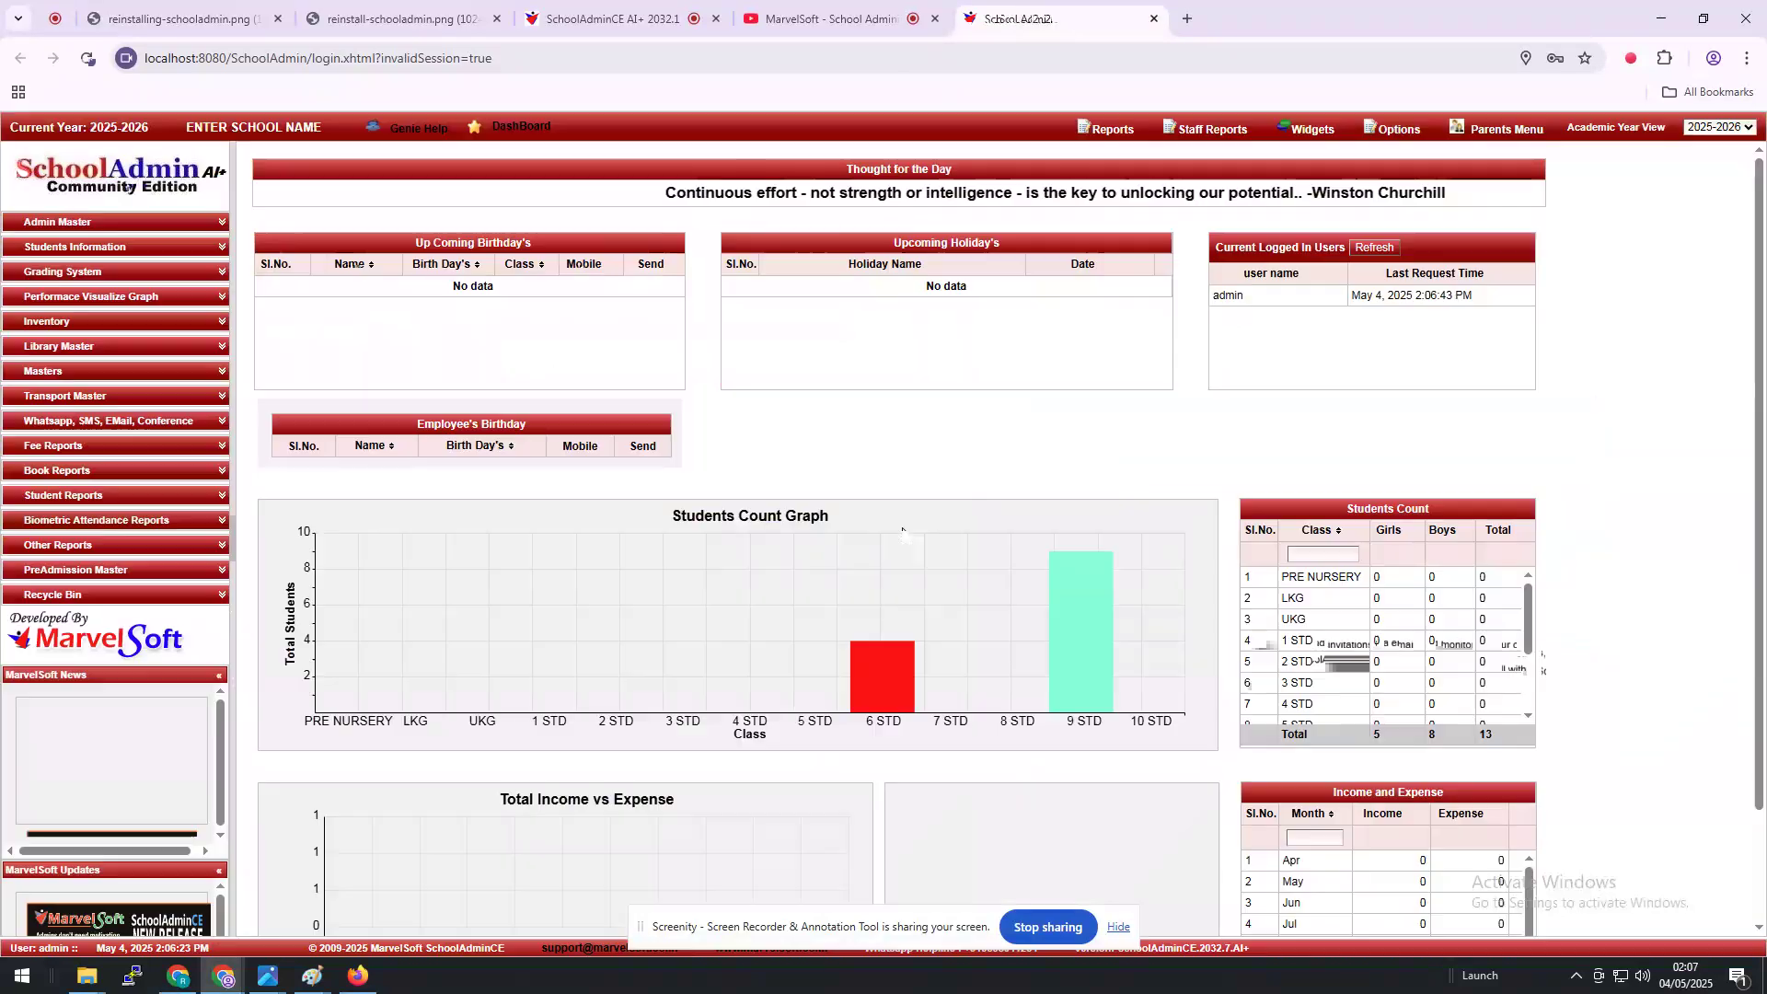
scroll(908, 534, "down", 2)
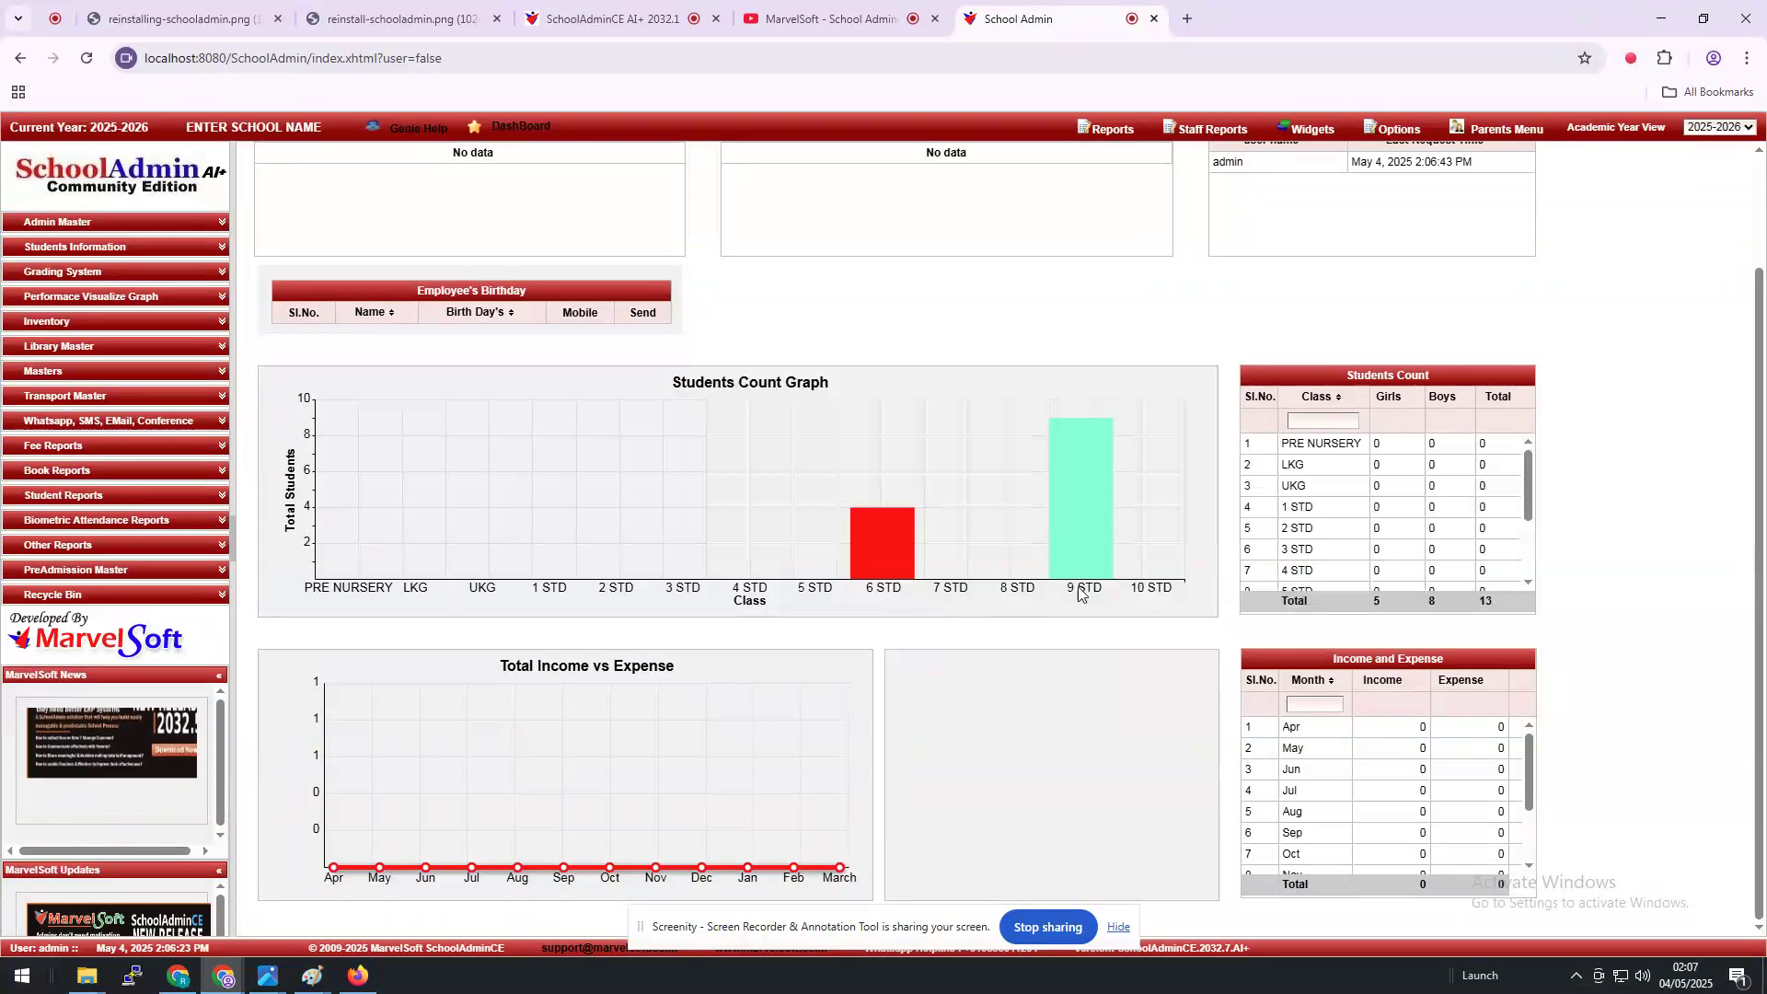
scroll(1379, 523, "down", 3)
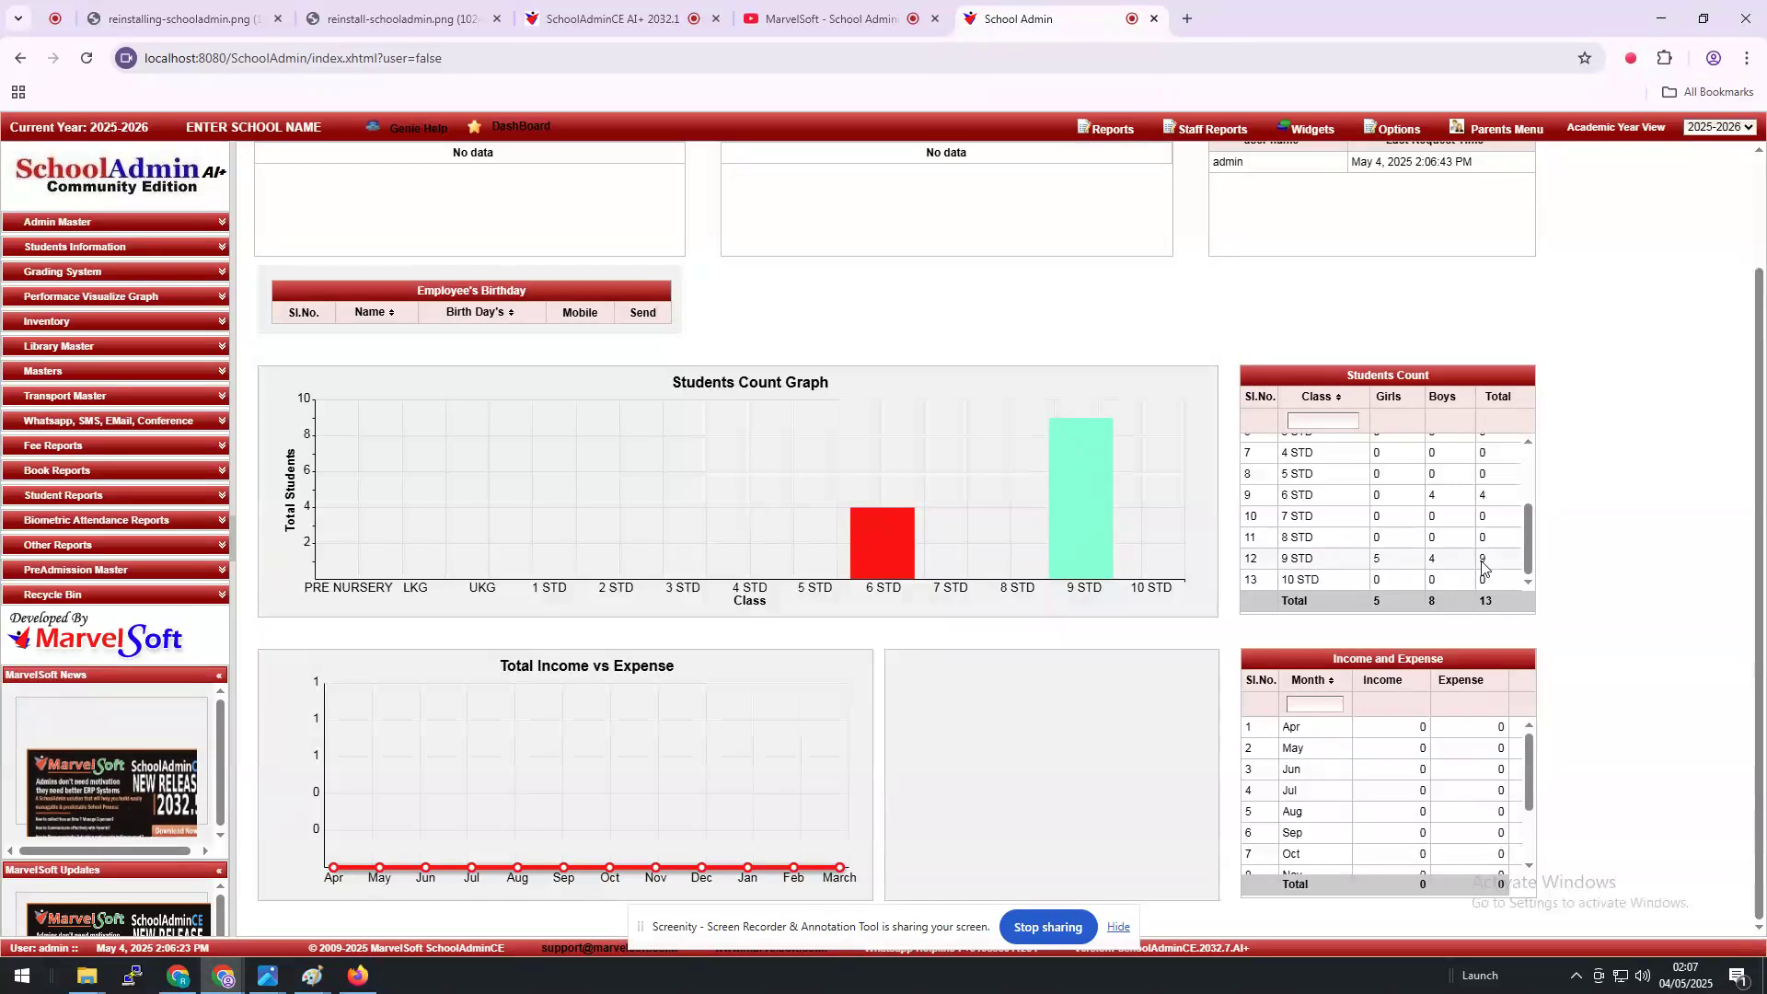
- Open the student records and list the students of class 6 STD, followed by those of class 9 STD
left_click(101, 247)
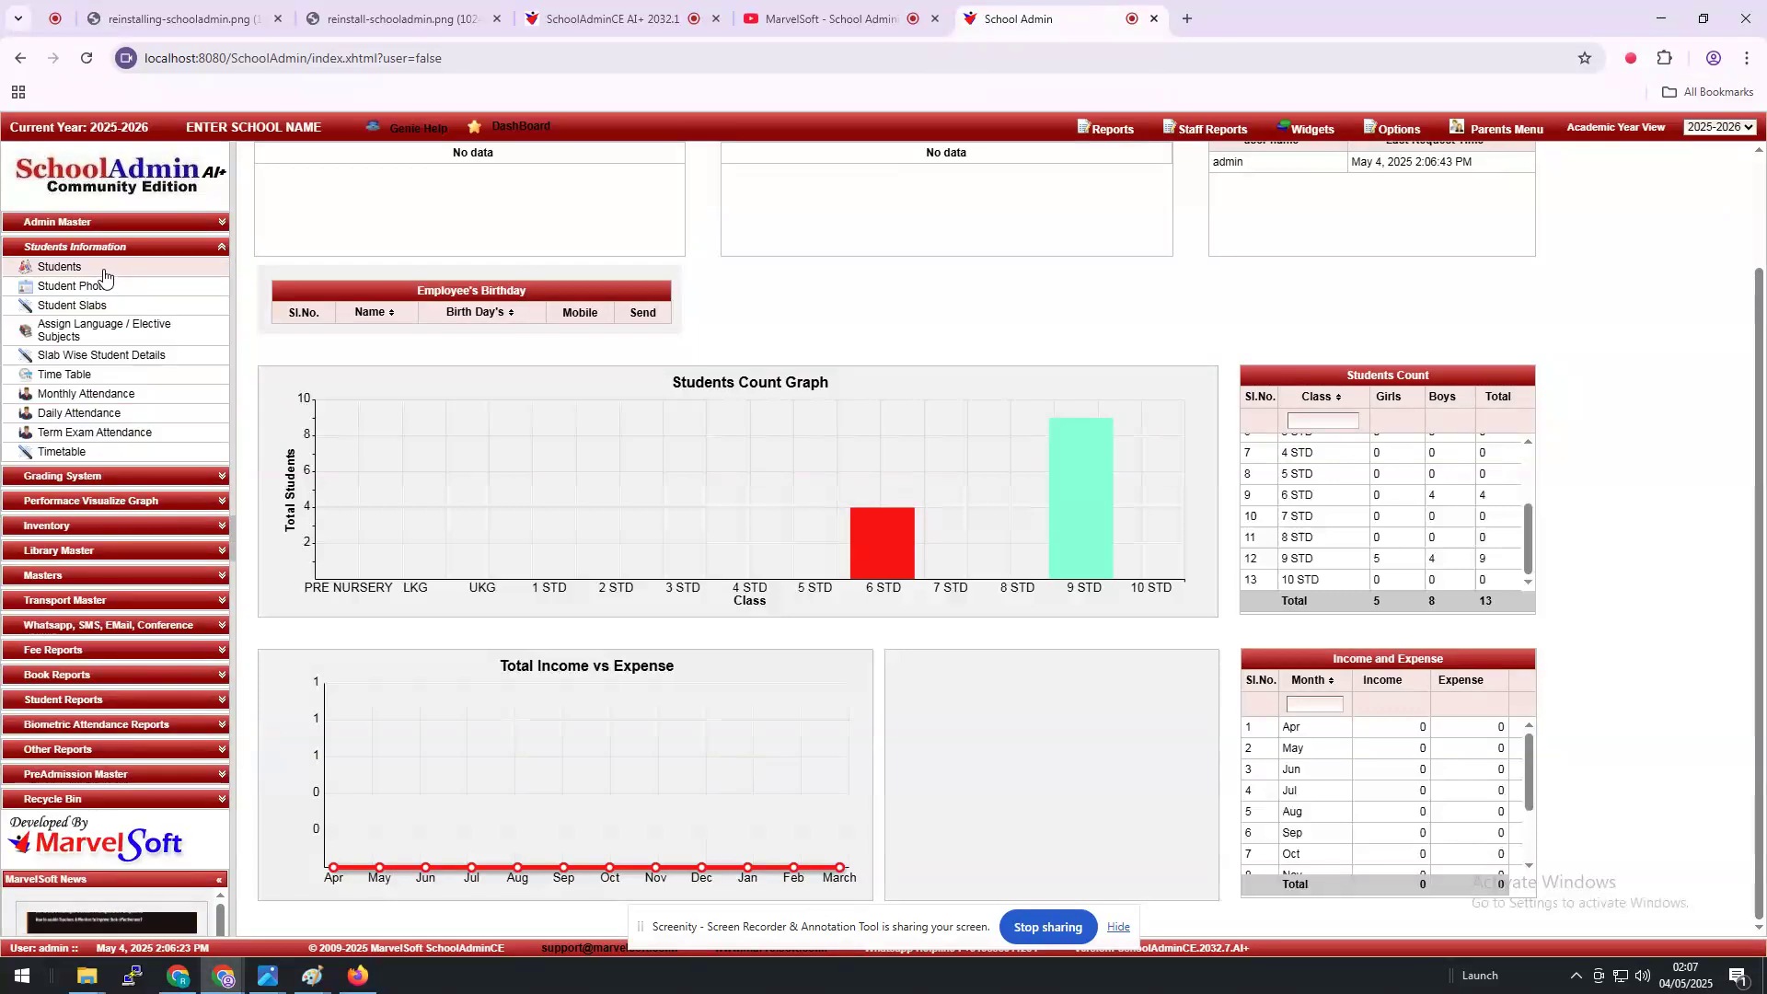
left_click(105, 272)
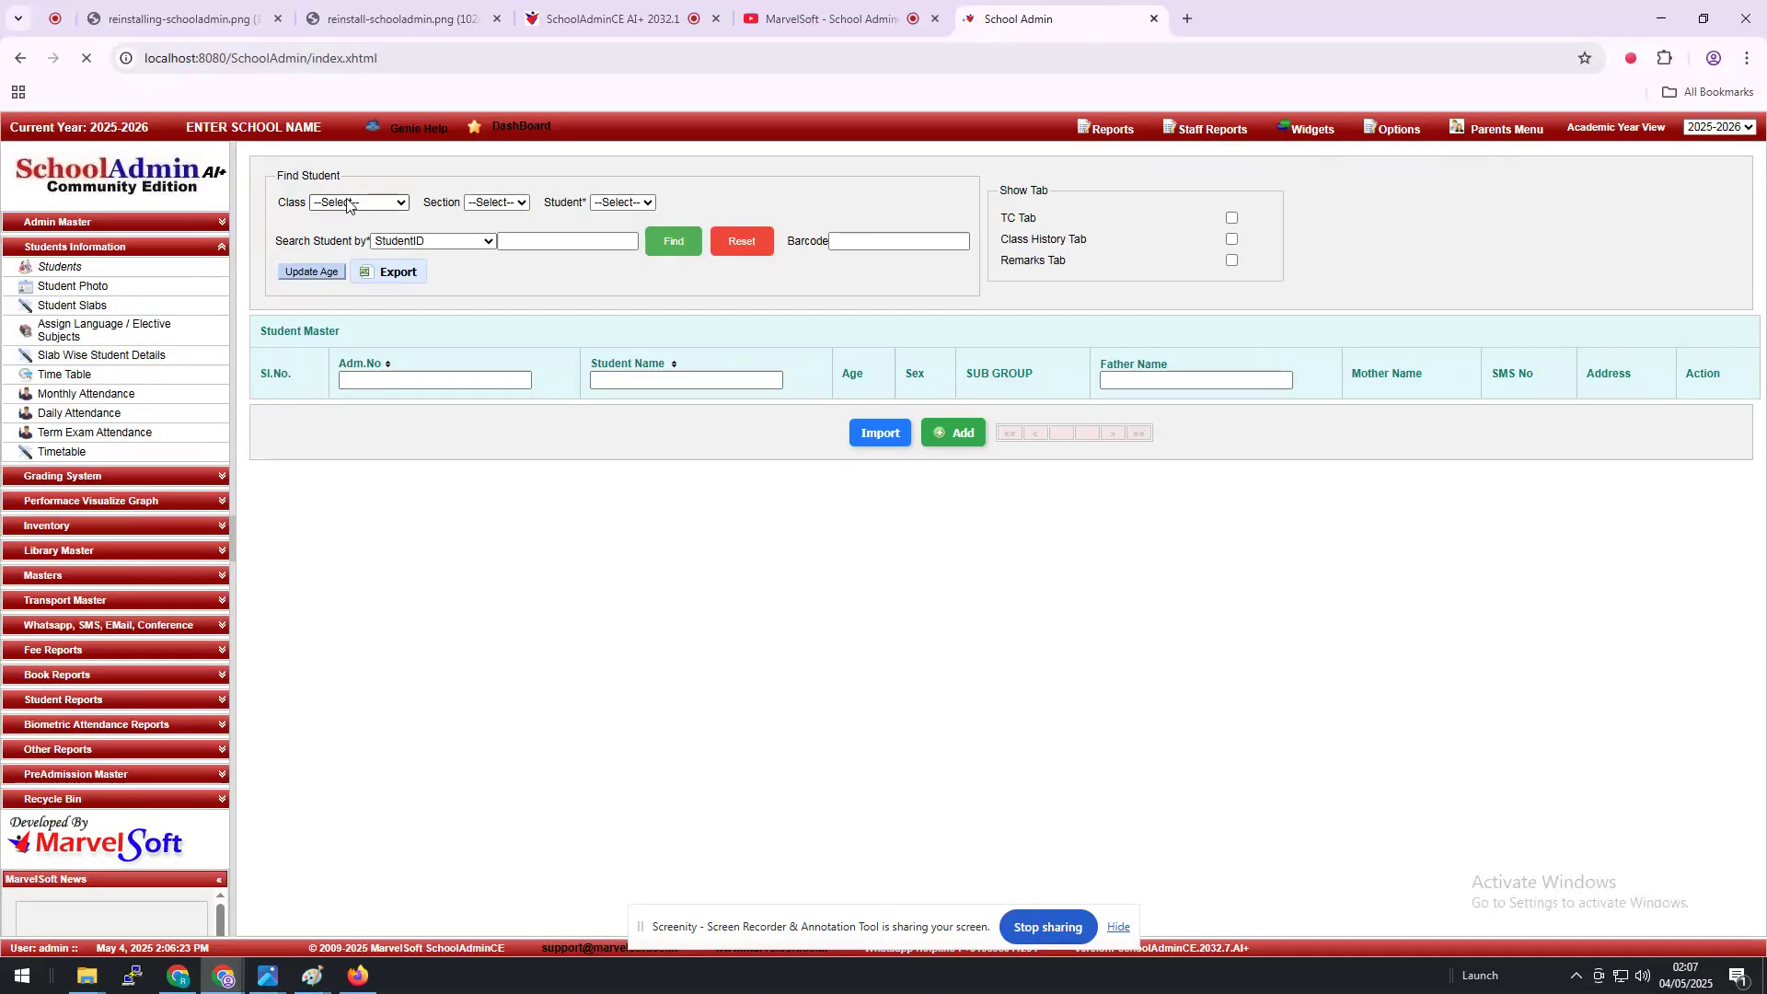
left_click(340, 201)
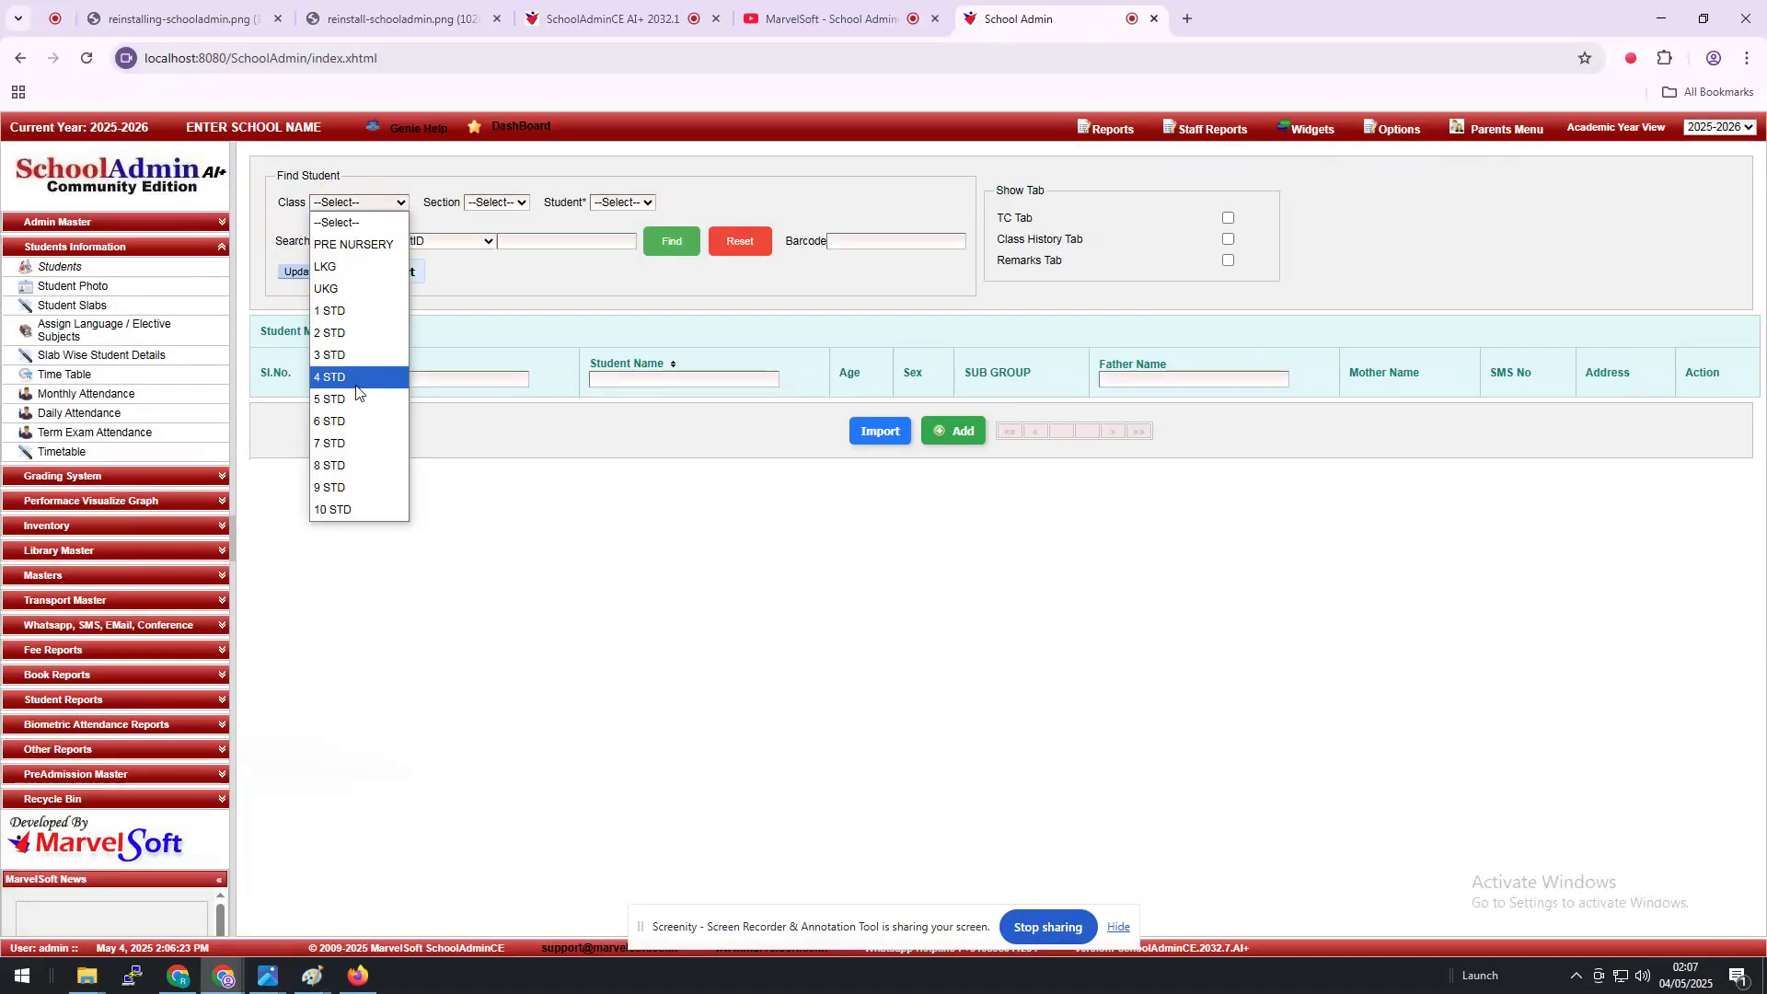
left_click(363, 421)
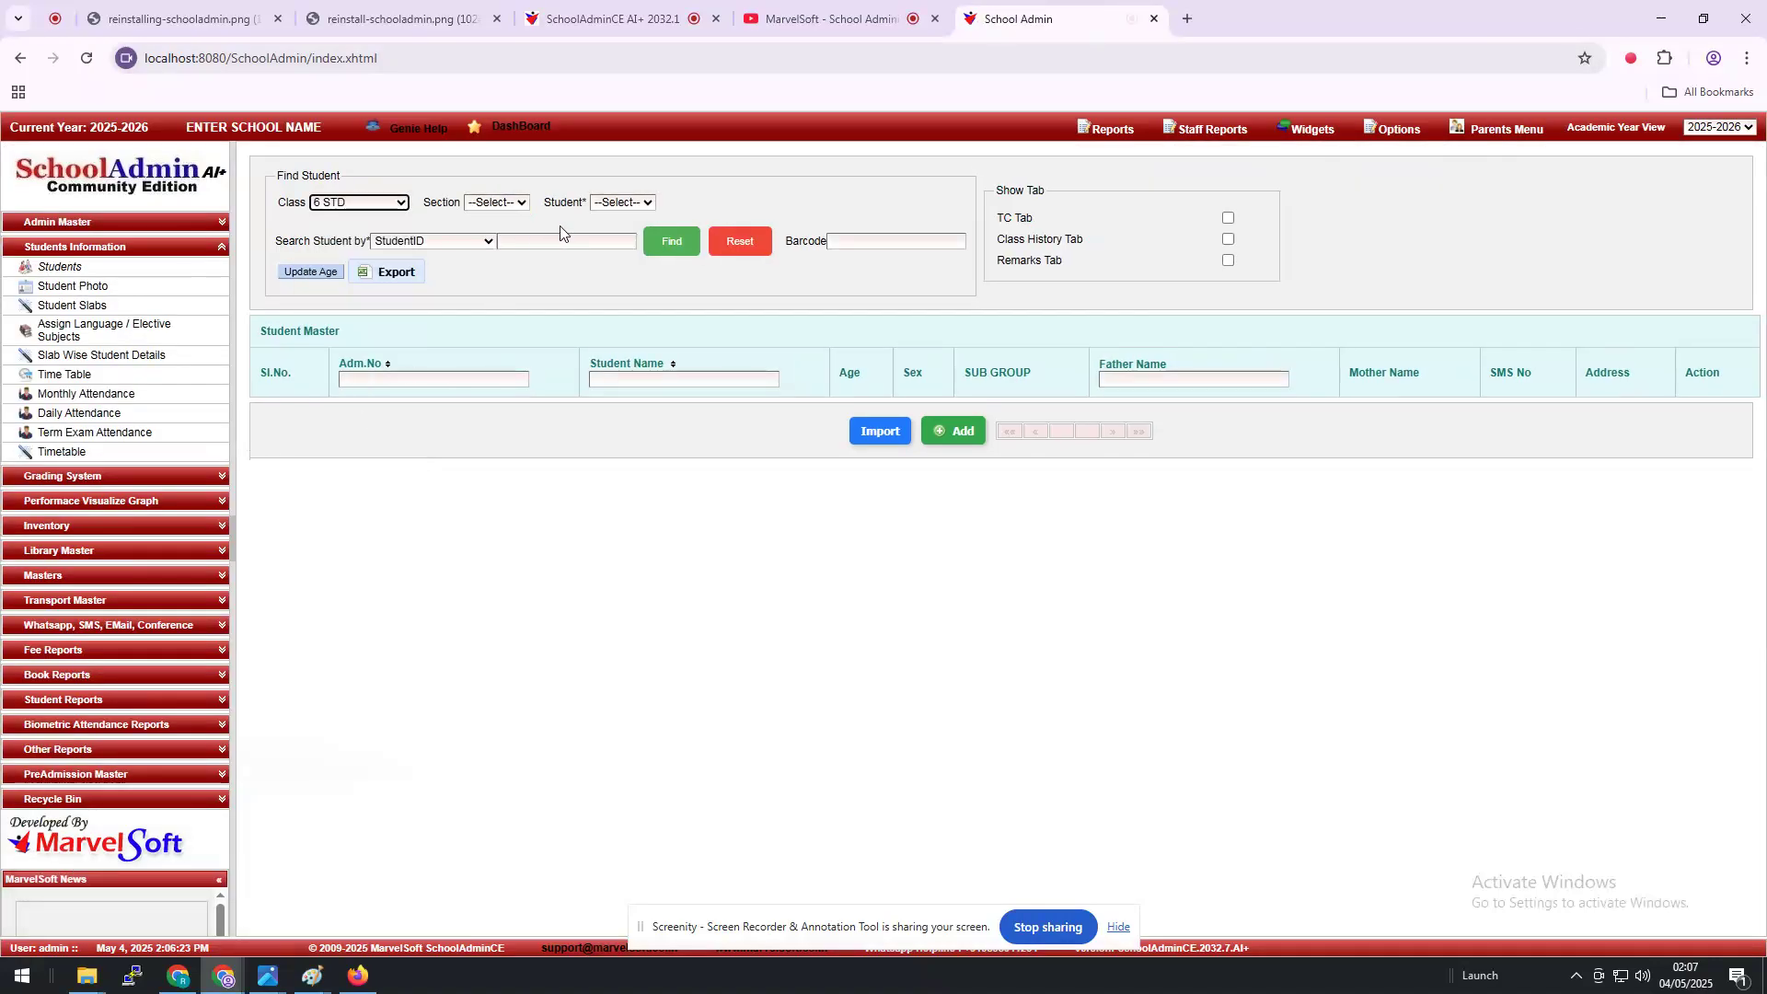
left_click(670, 241)
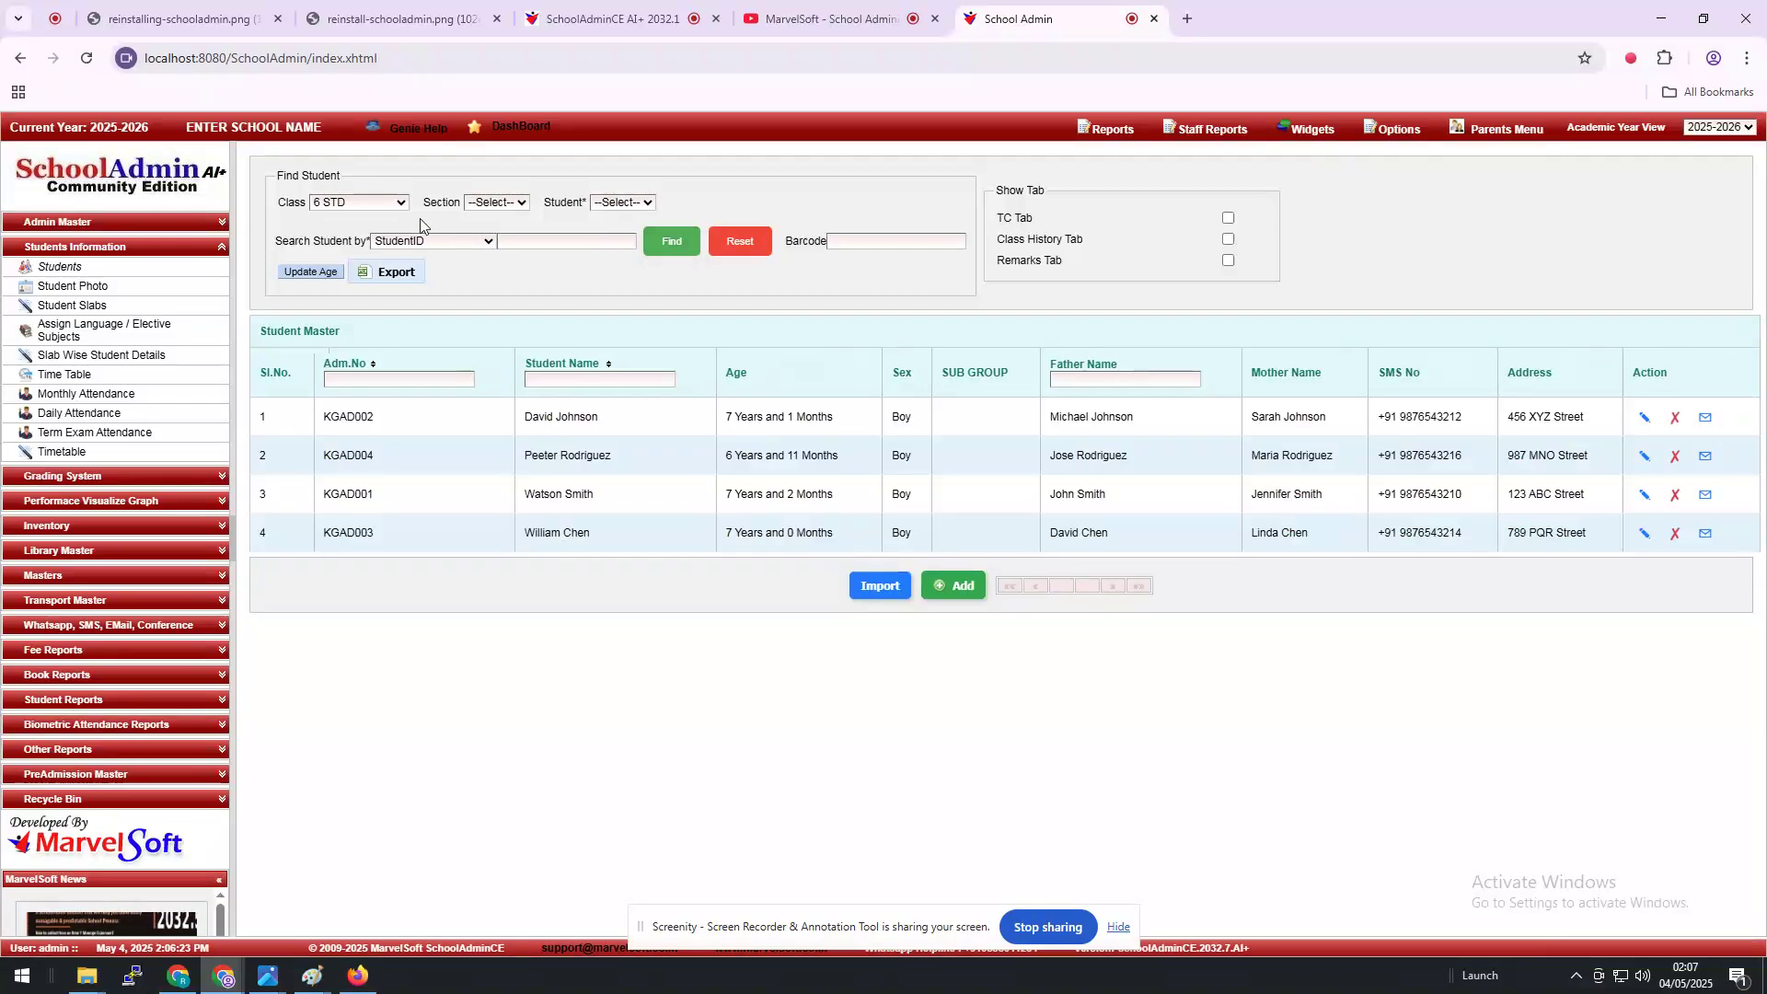
left_click(359, 202)
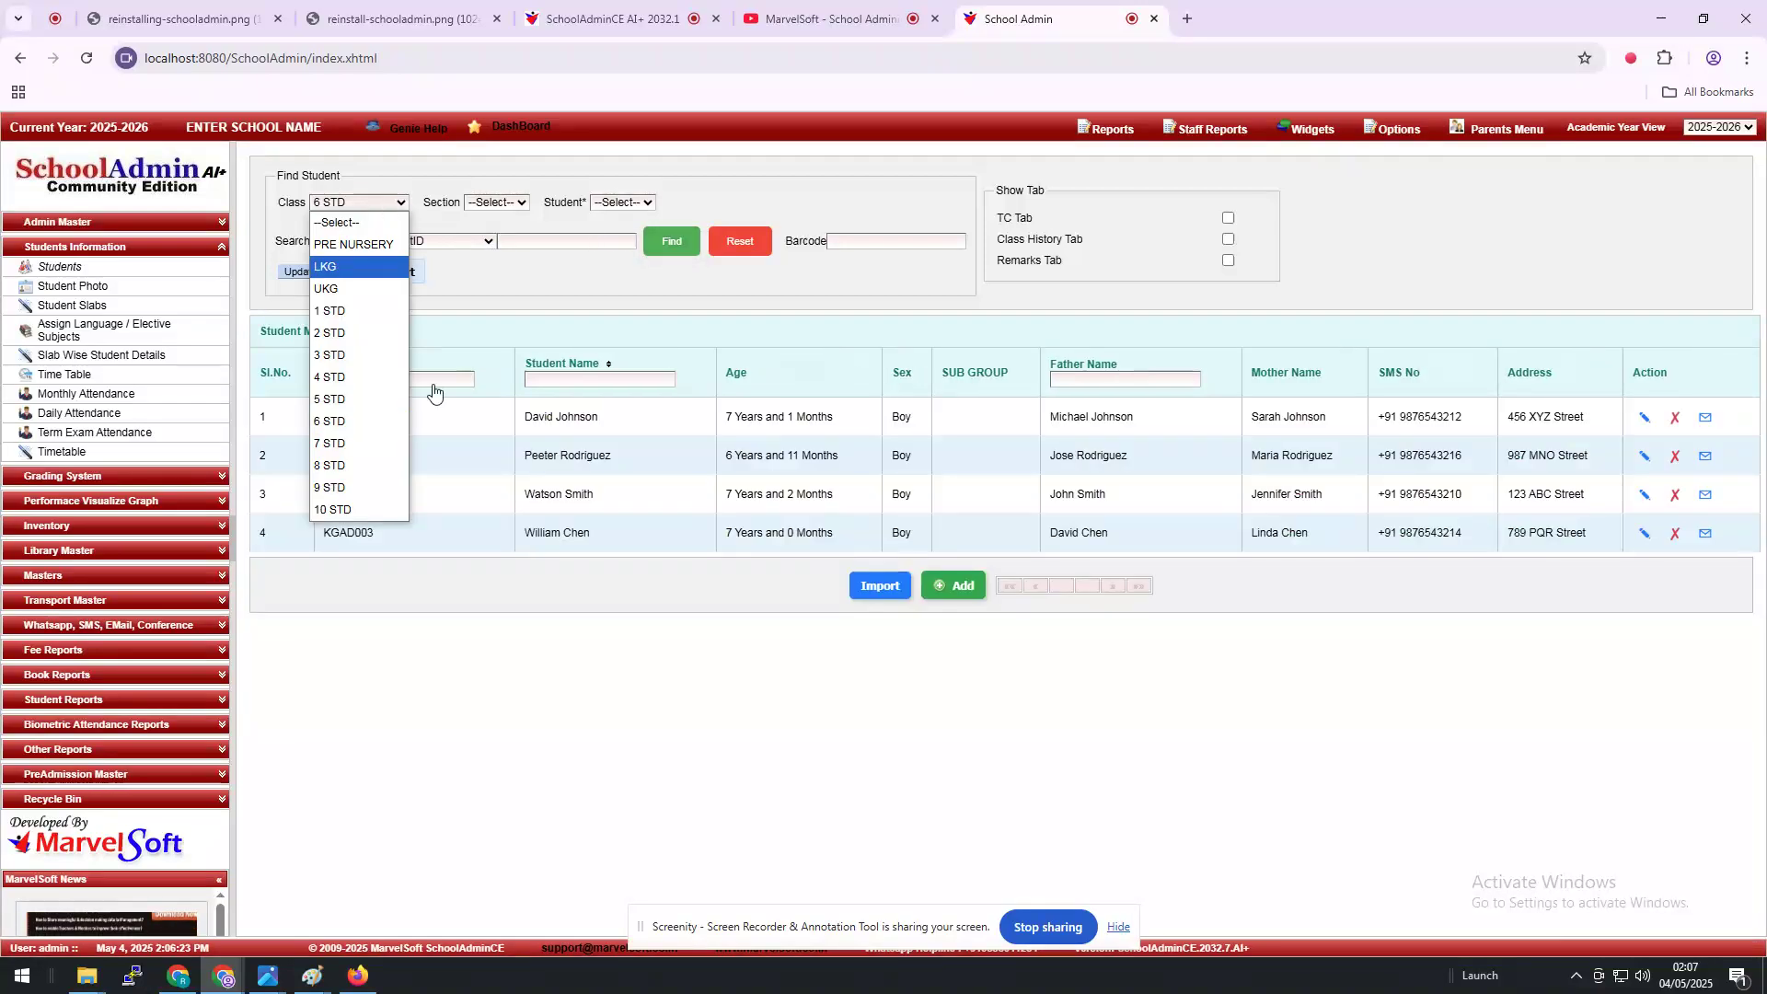
left_click(369, 488)
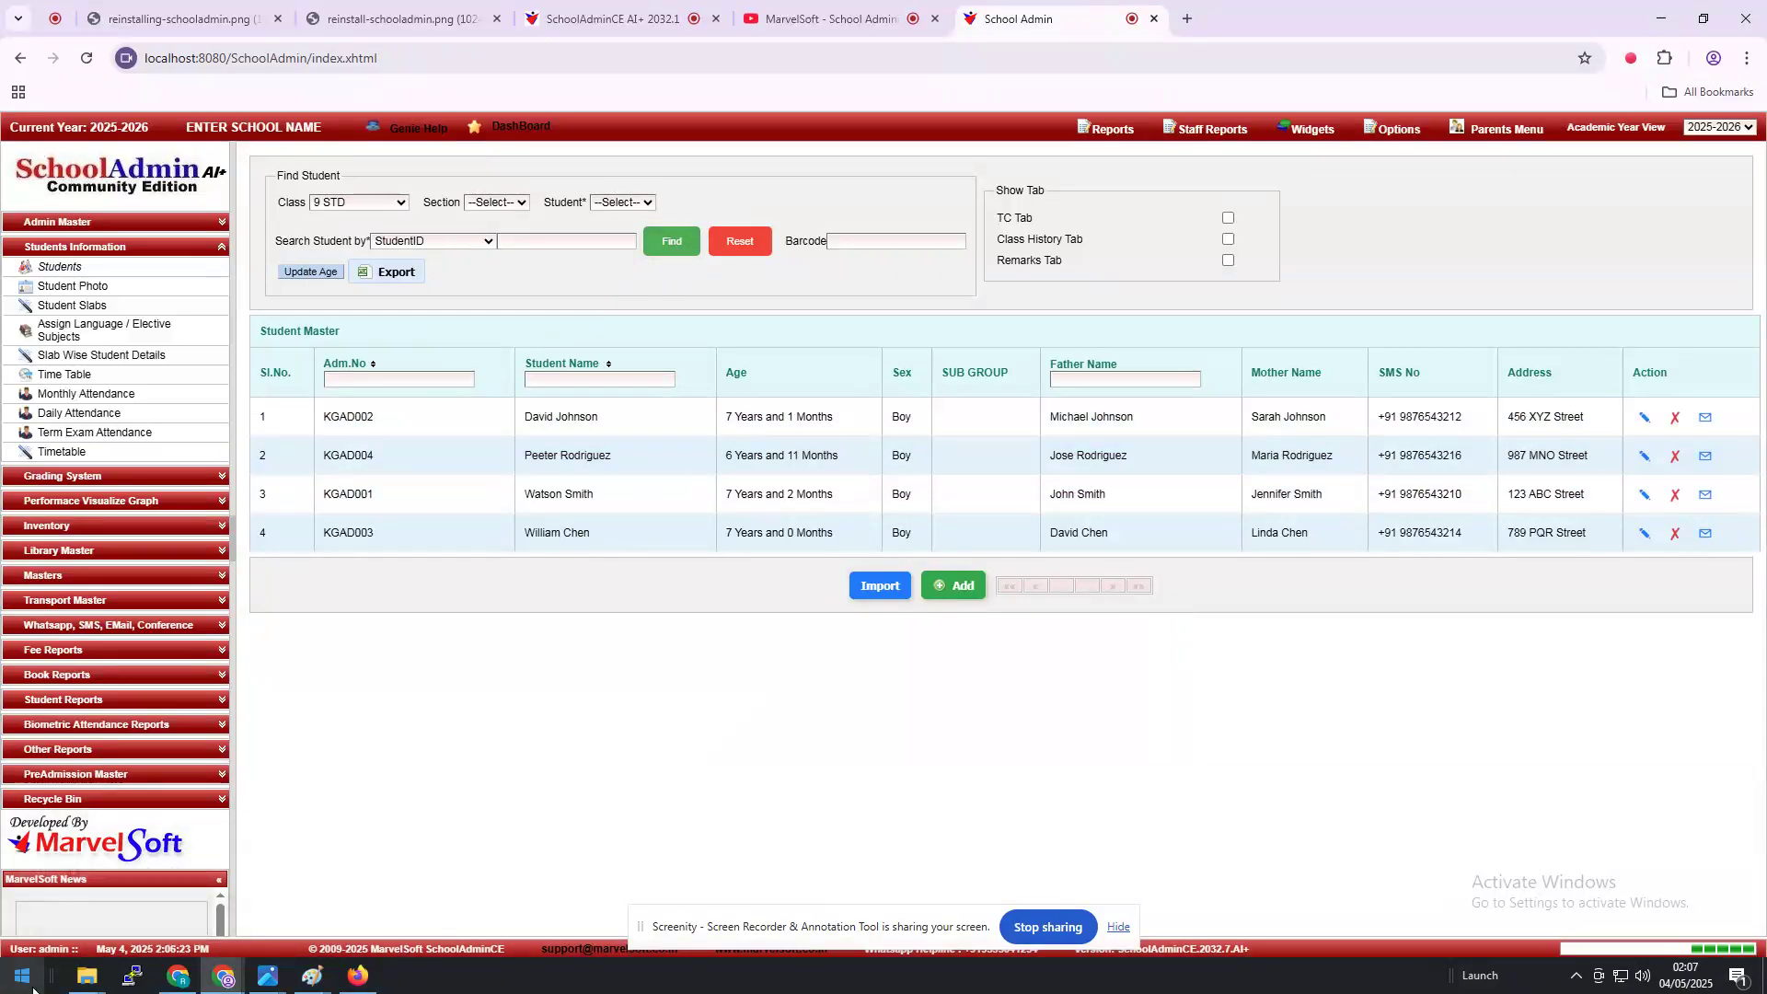
mouse_move(86, 976)
left_click(92, 907)
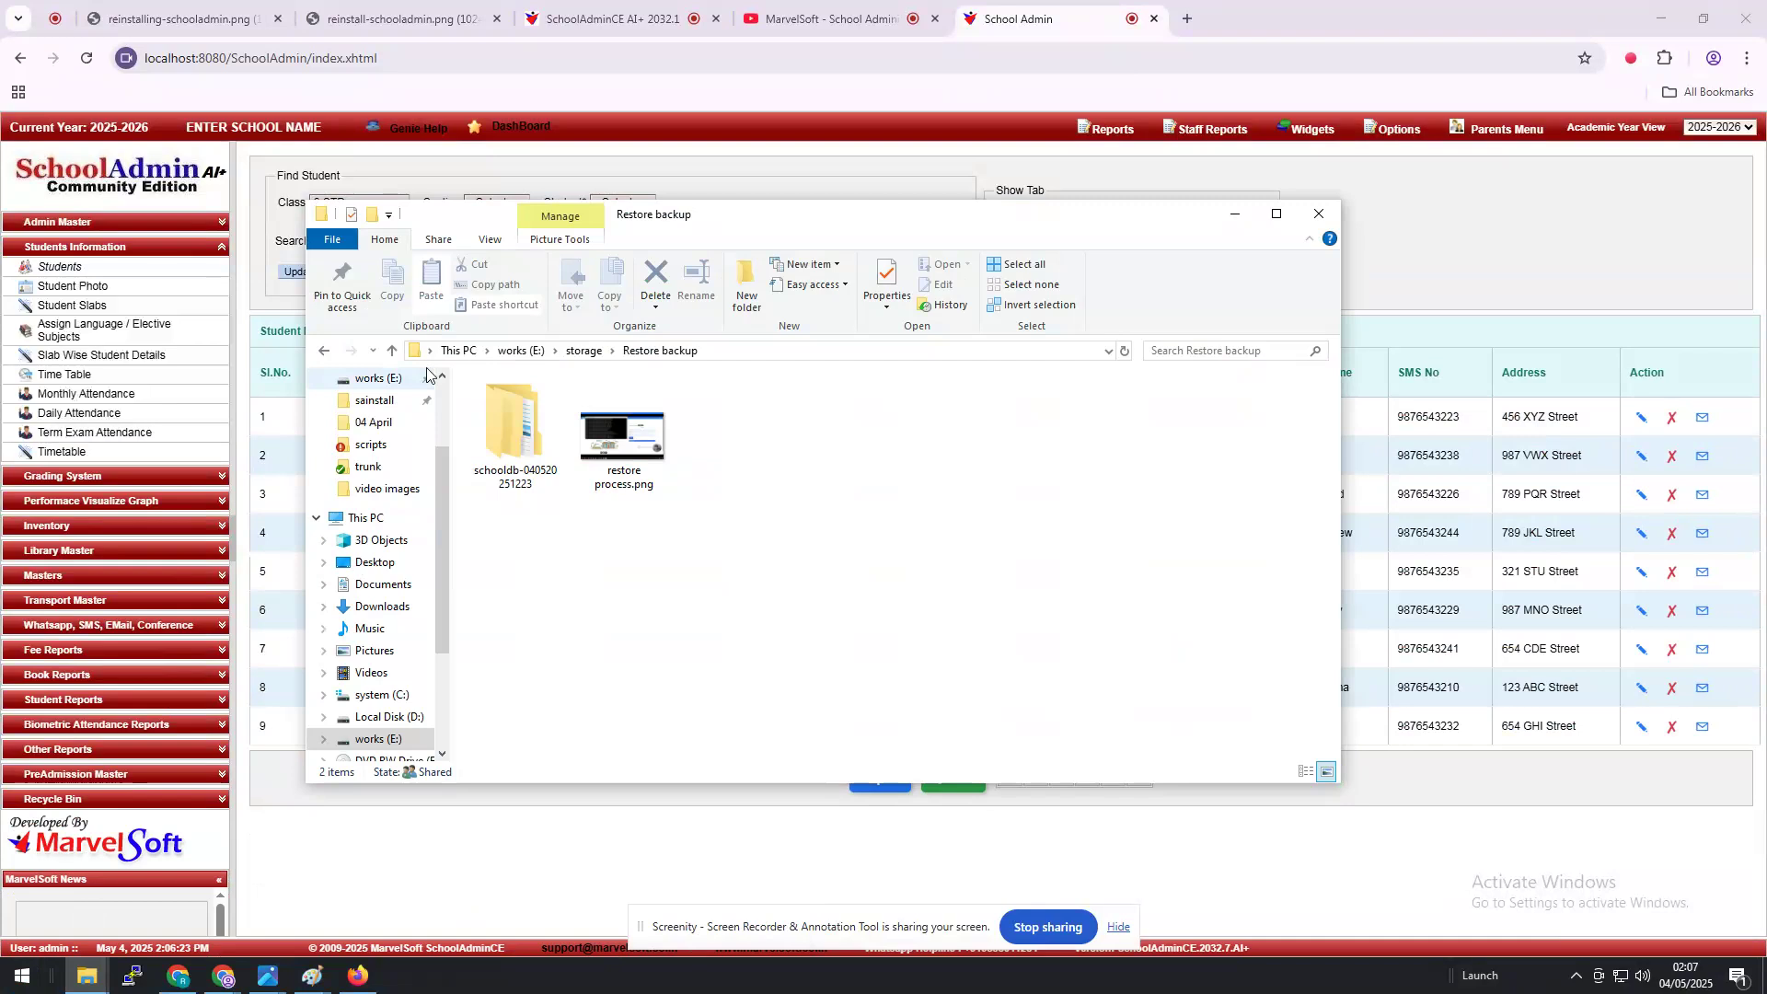
double_click(515, 428)
left_click(736, 414)
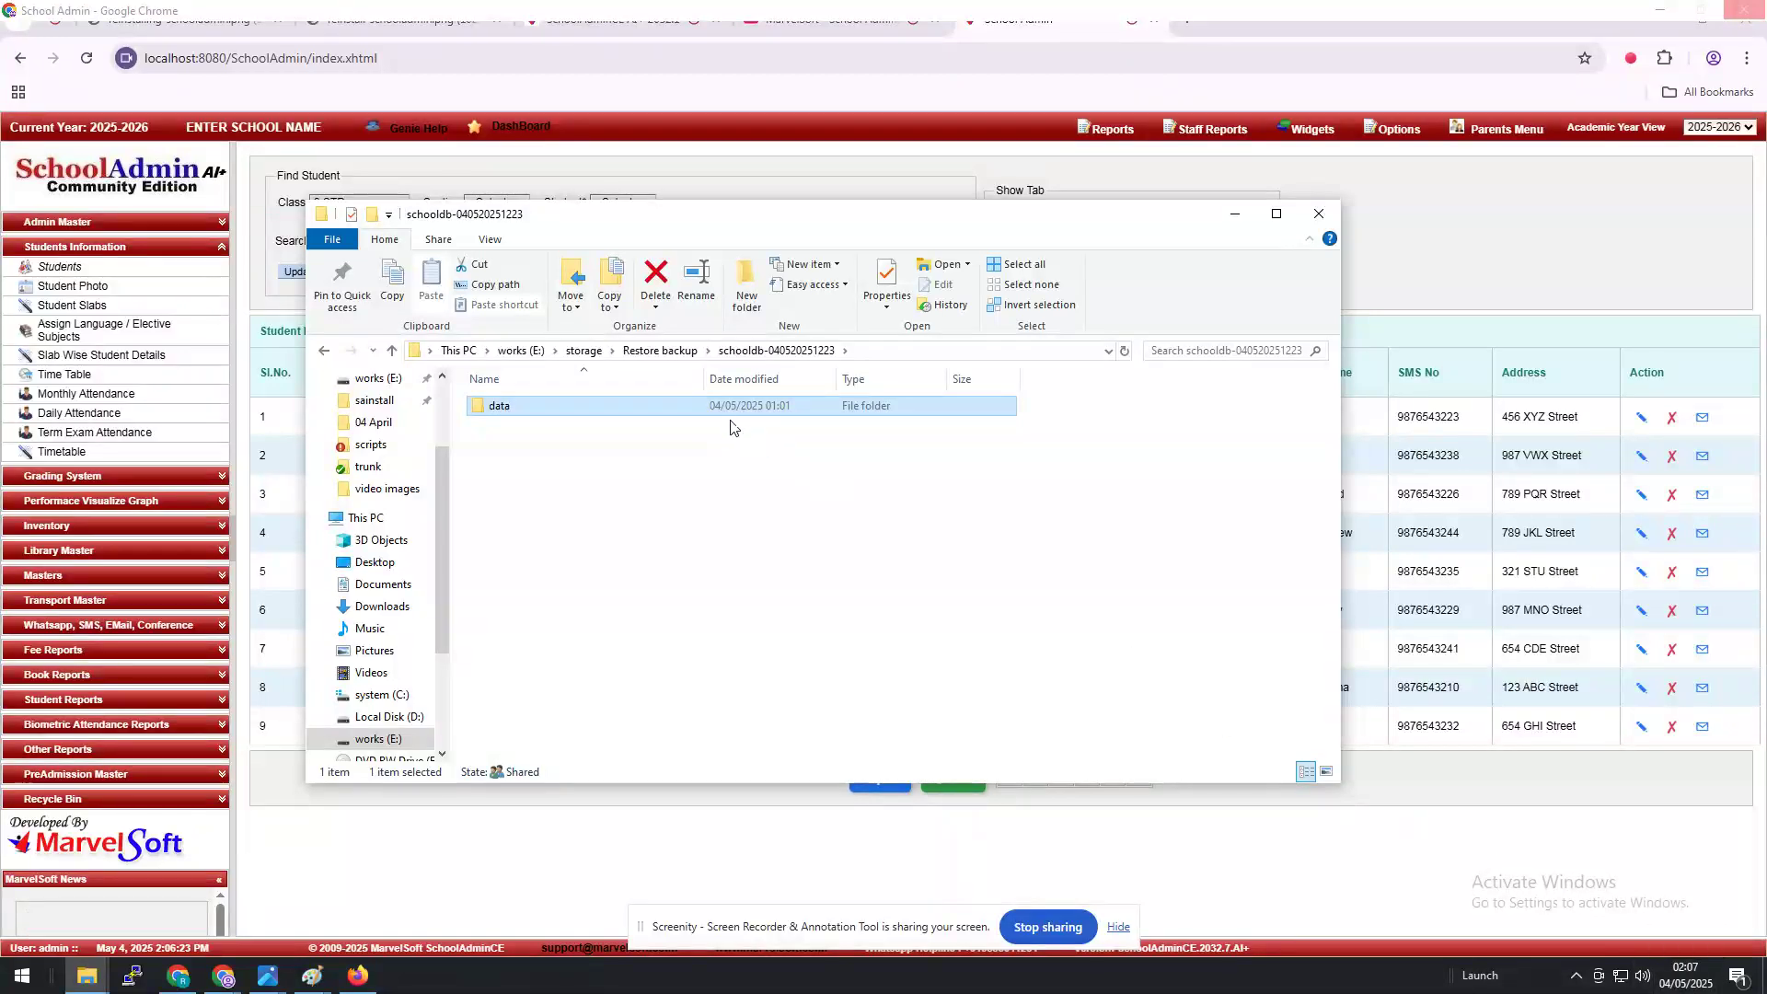
double_click(599, 405)
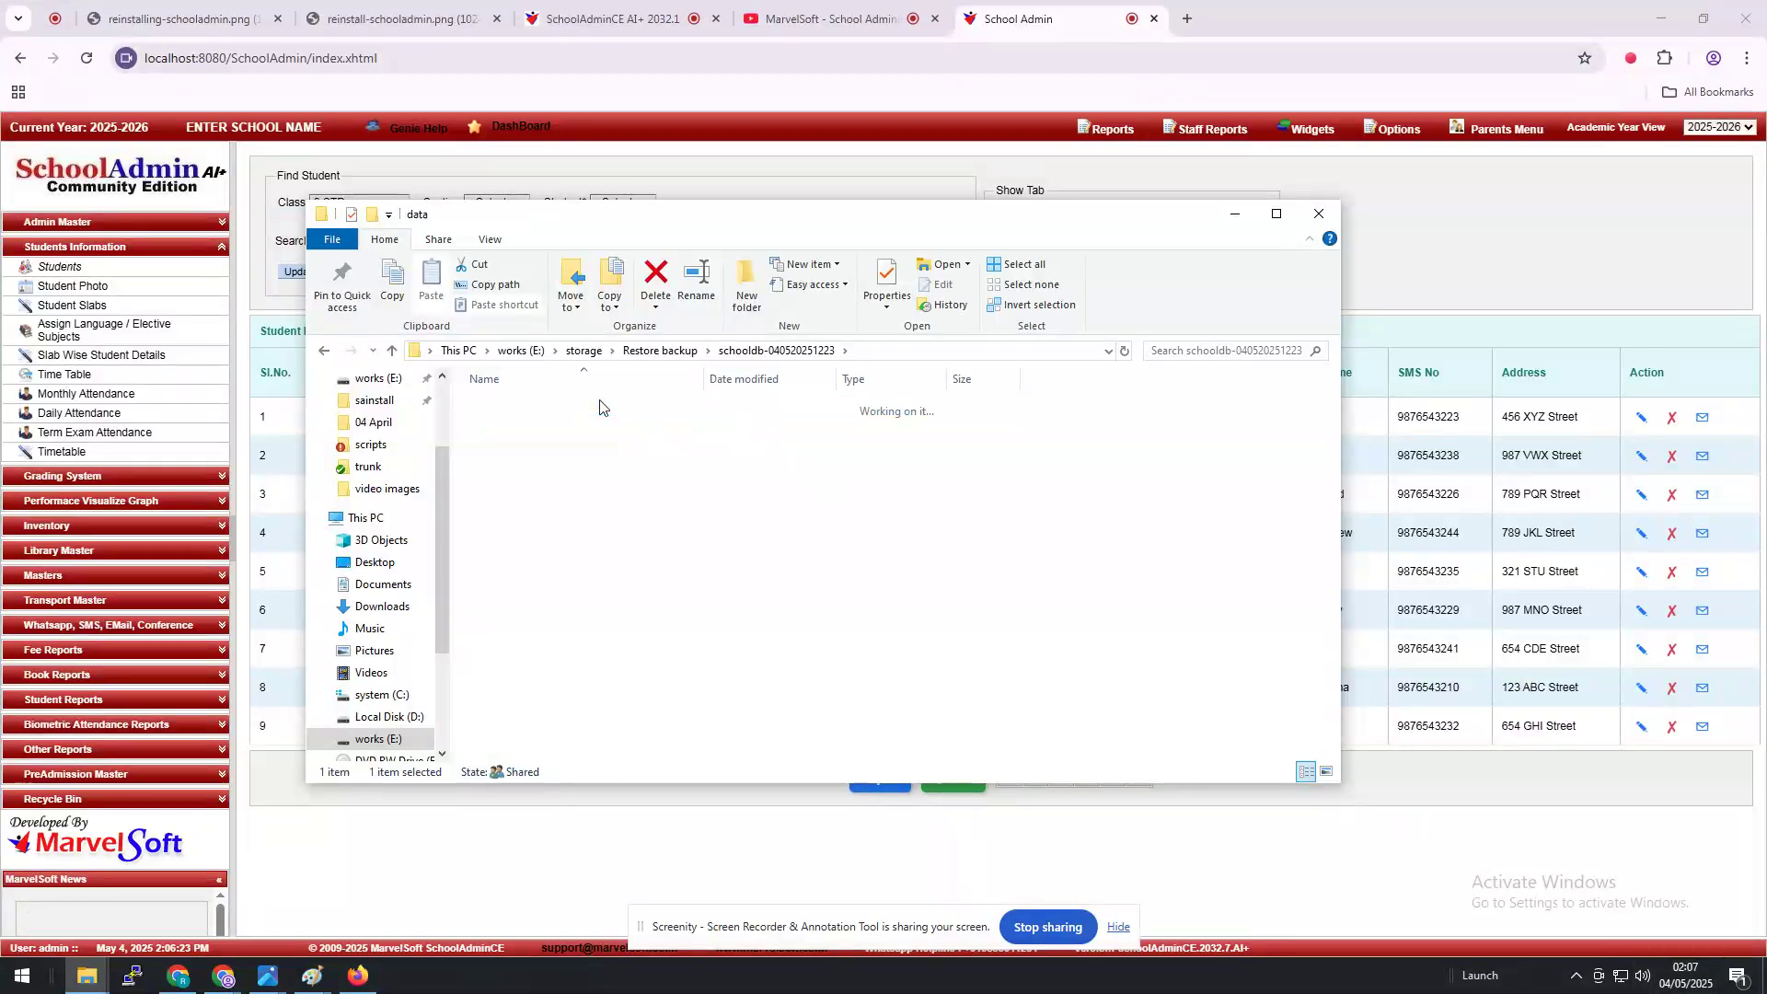
left_click(684, 354)
left_click(518, 350)
double_click(553, 716)
left_click(539, 445)
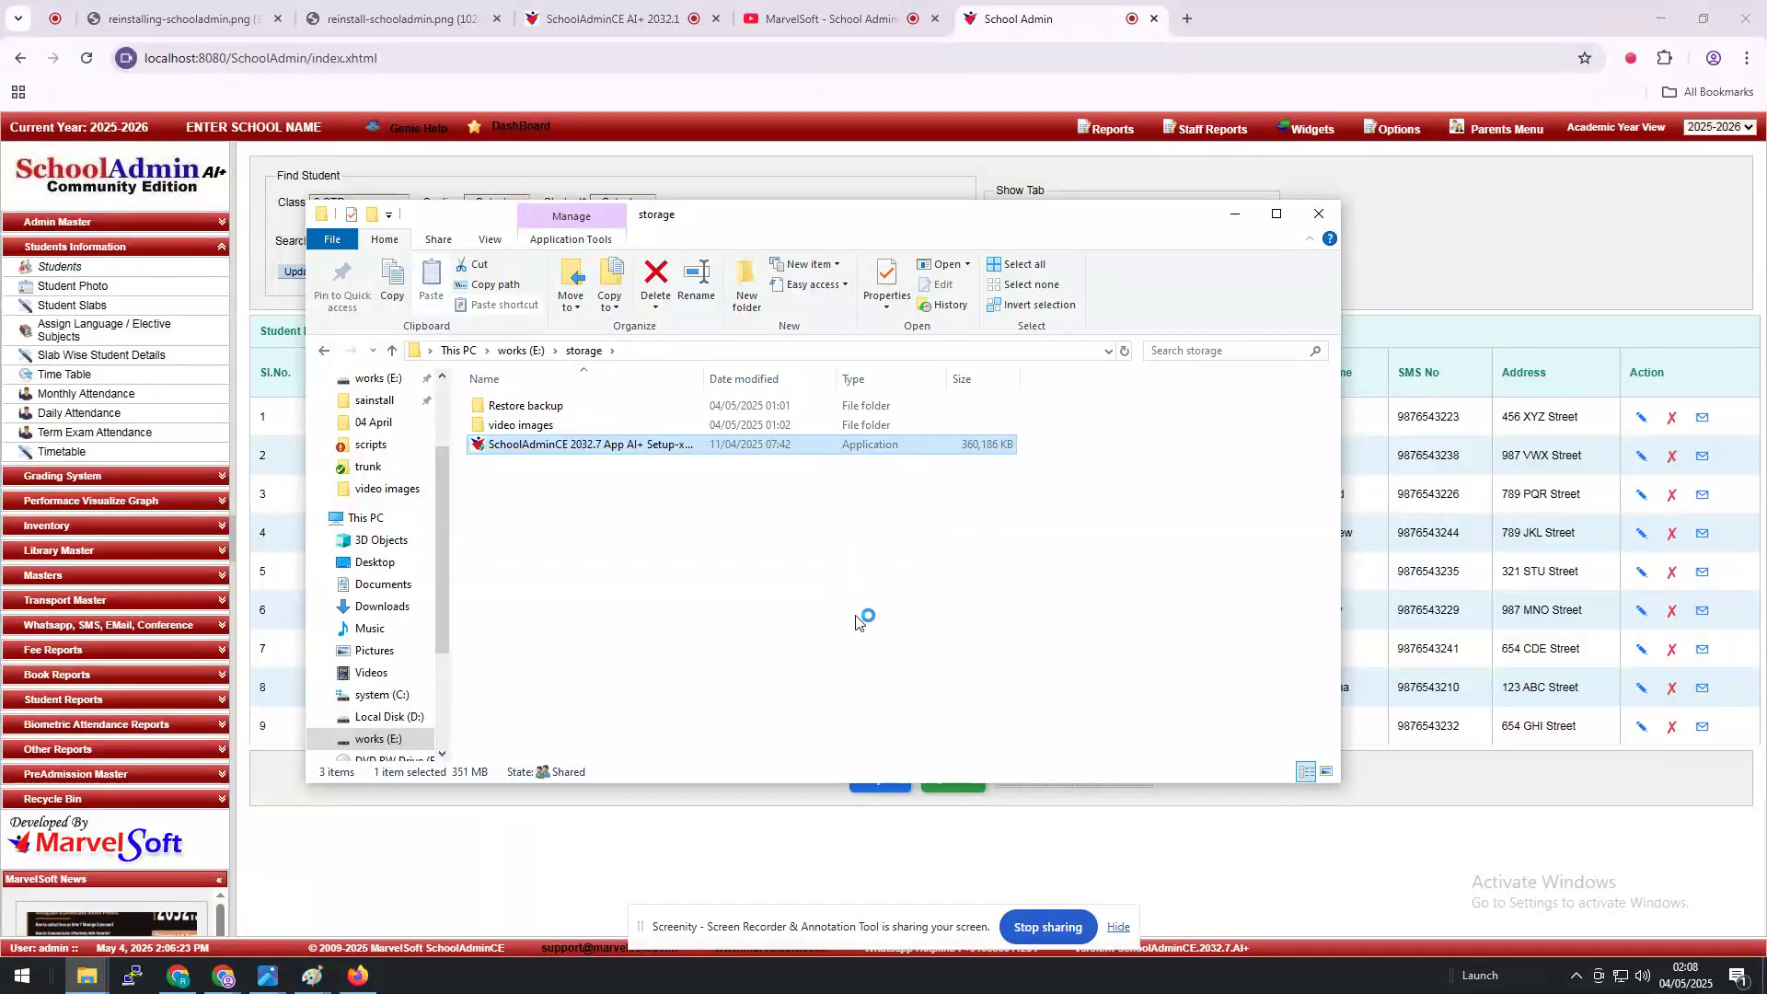
left_click(1350, 224)
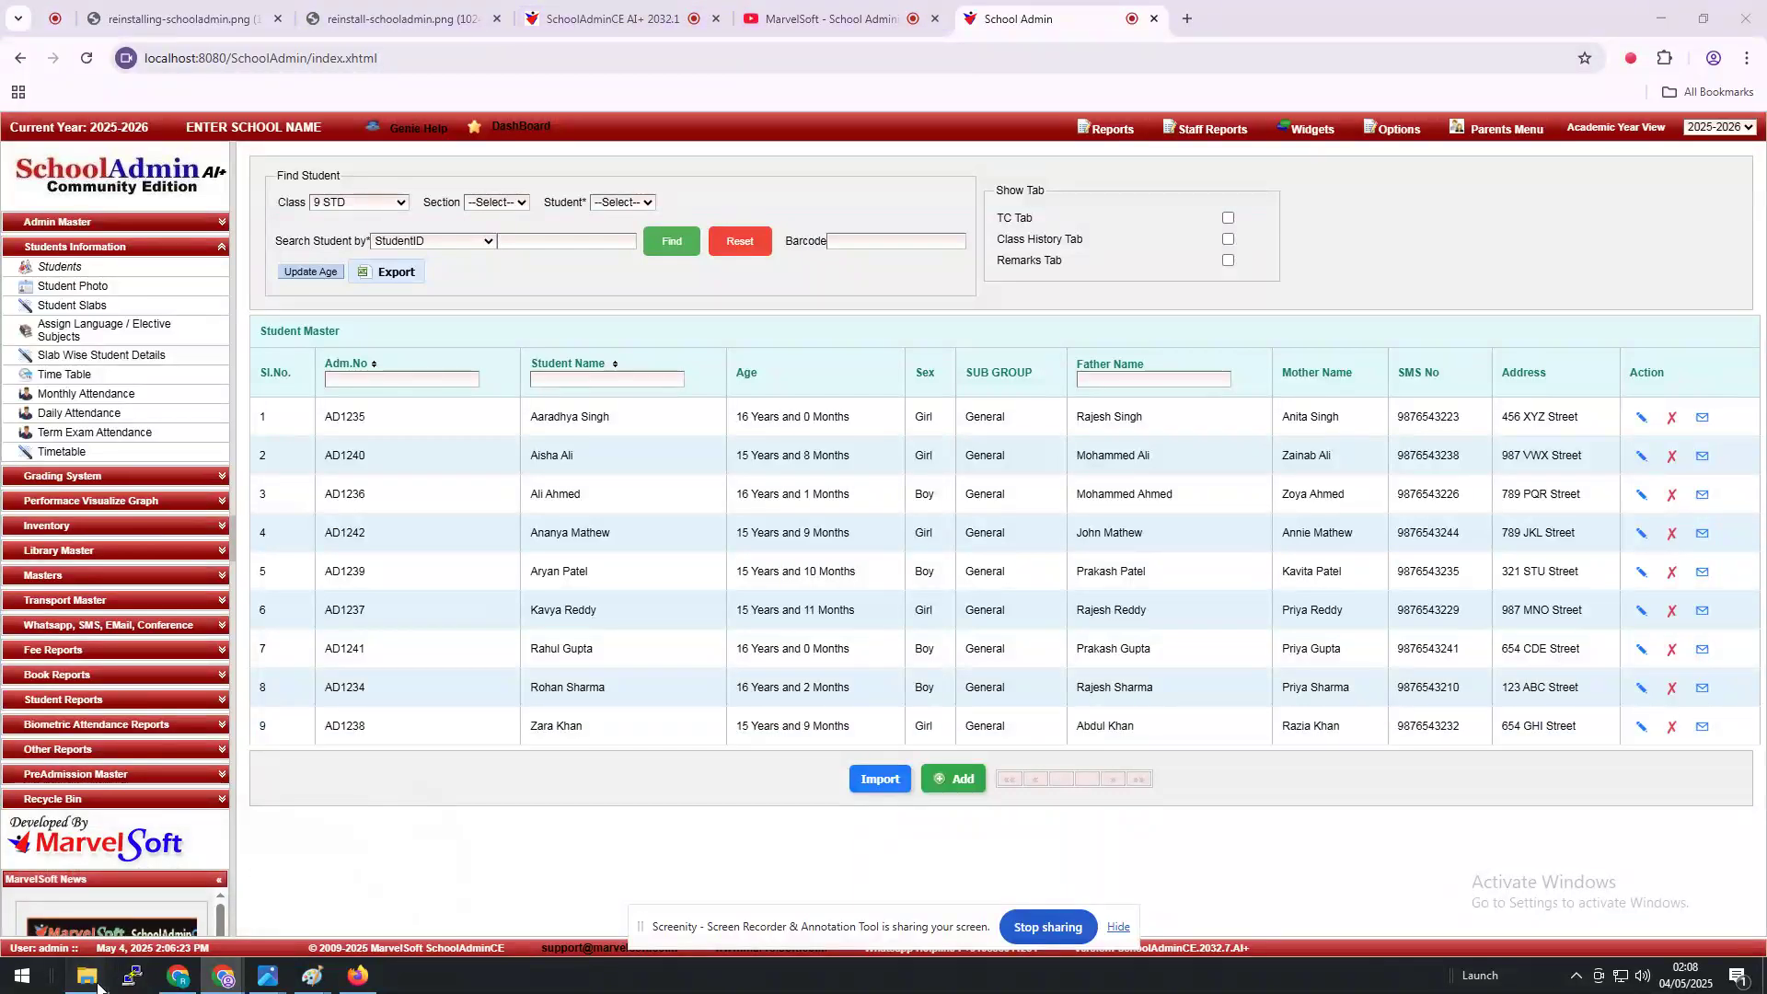
- View the happy-installing.png image from E:\storage\video images in Paint, and minimize it
mouse_move(87, 975)
left_click(124, 930)
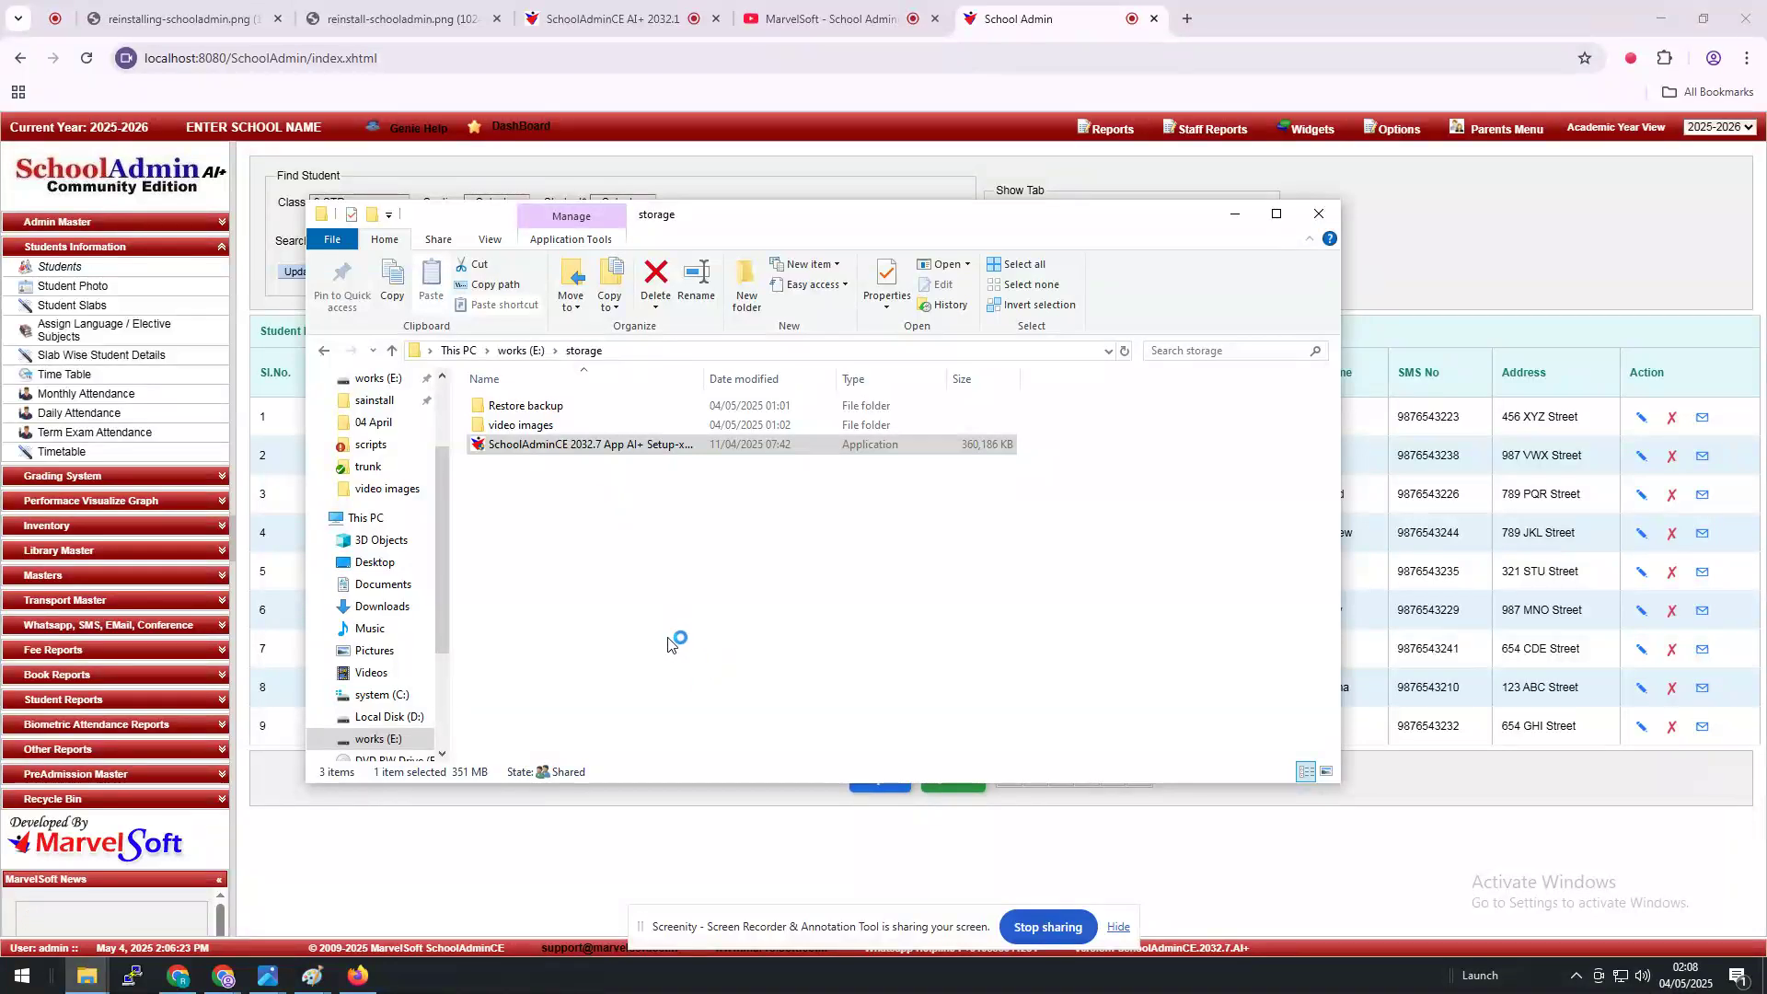
double_click(521, 425)
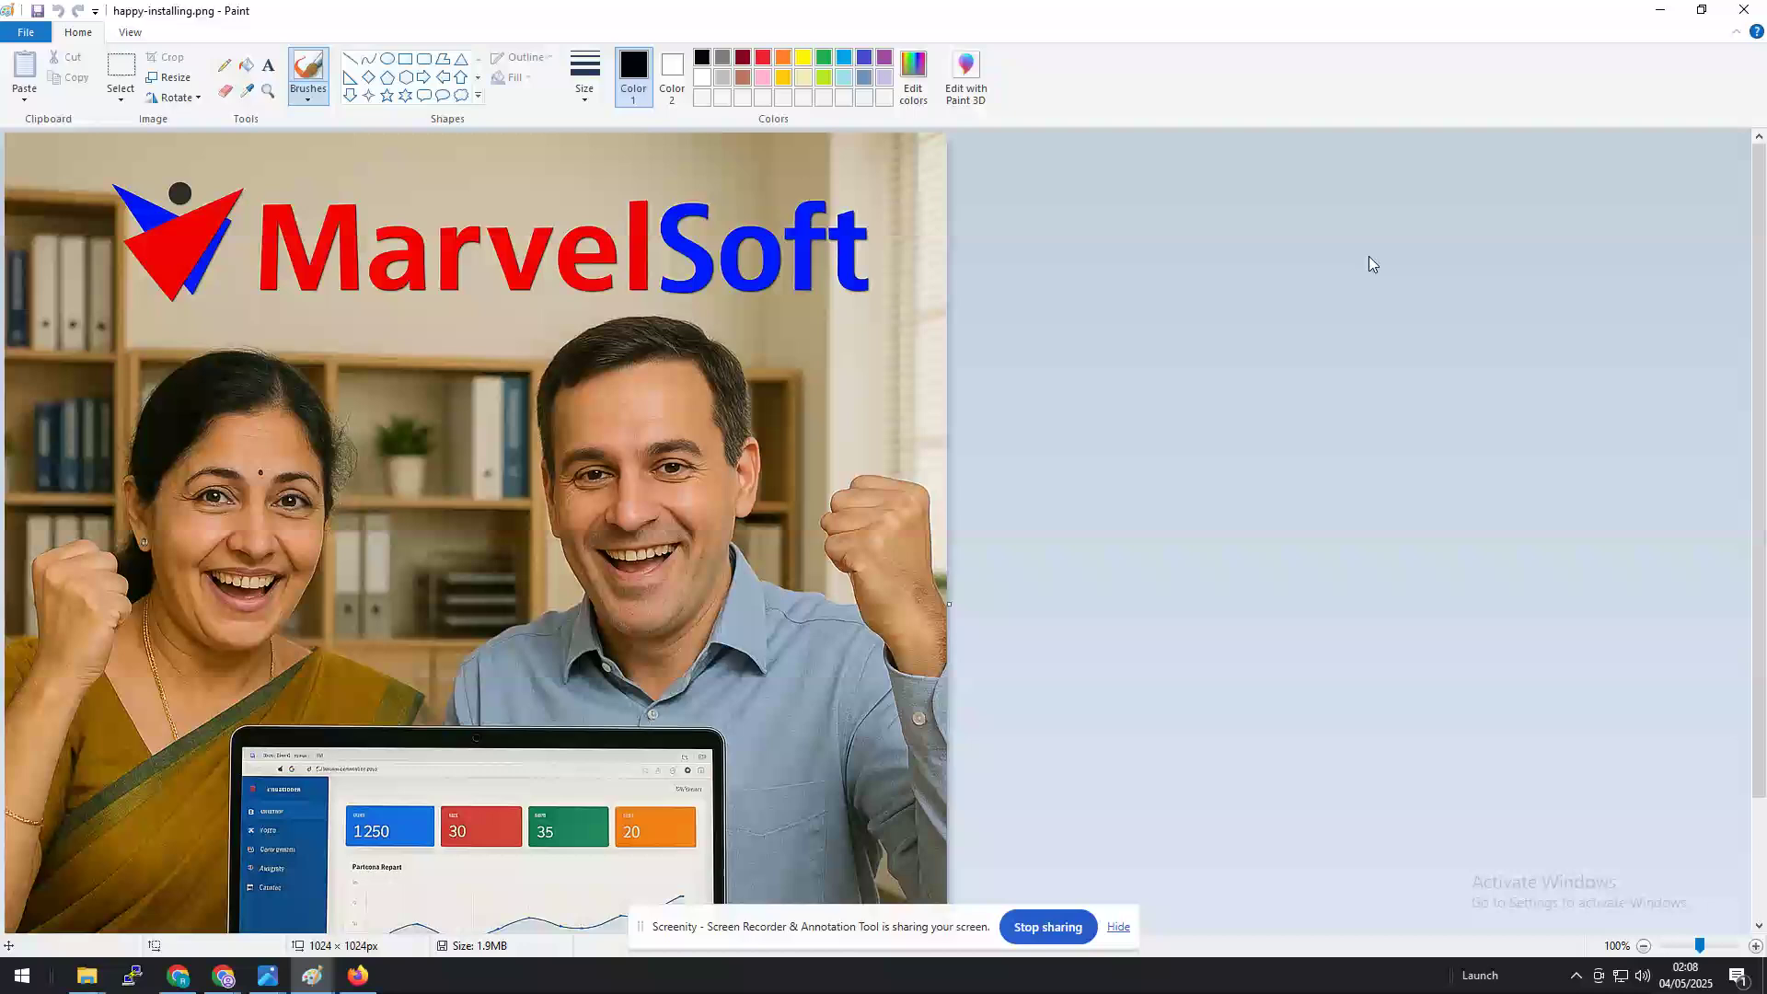
left_click(1662, 13)
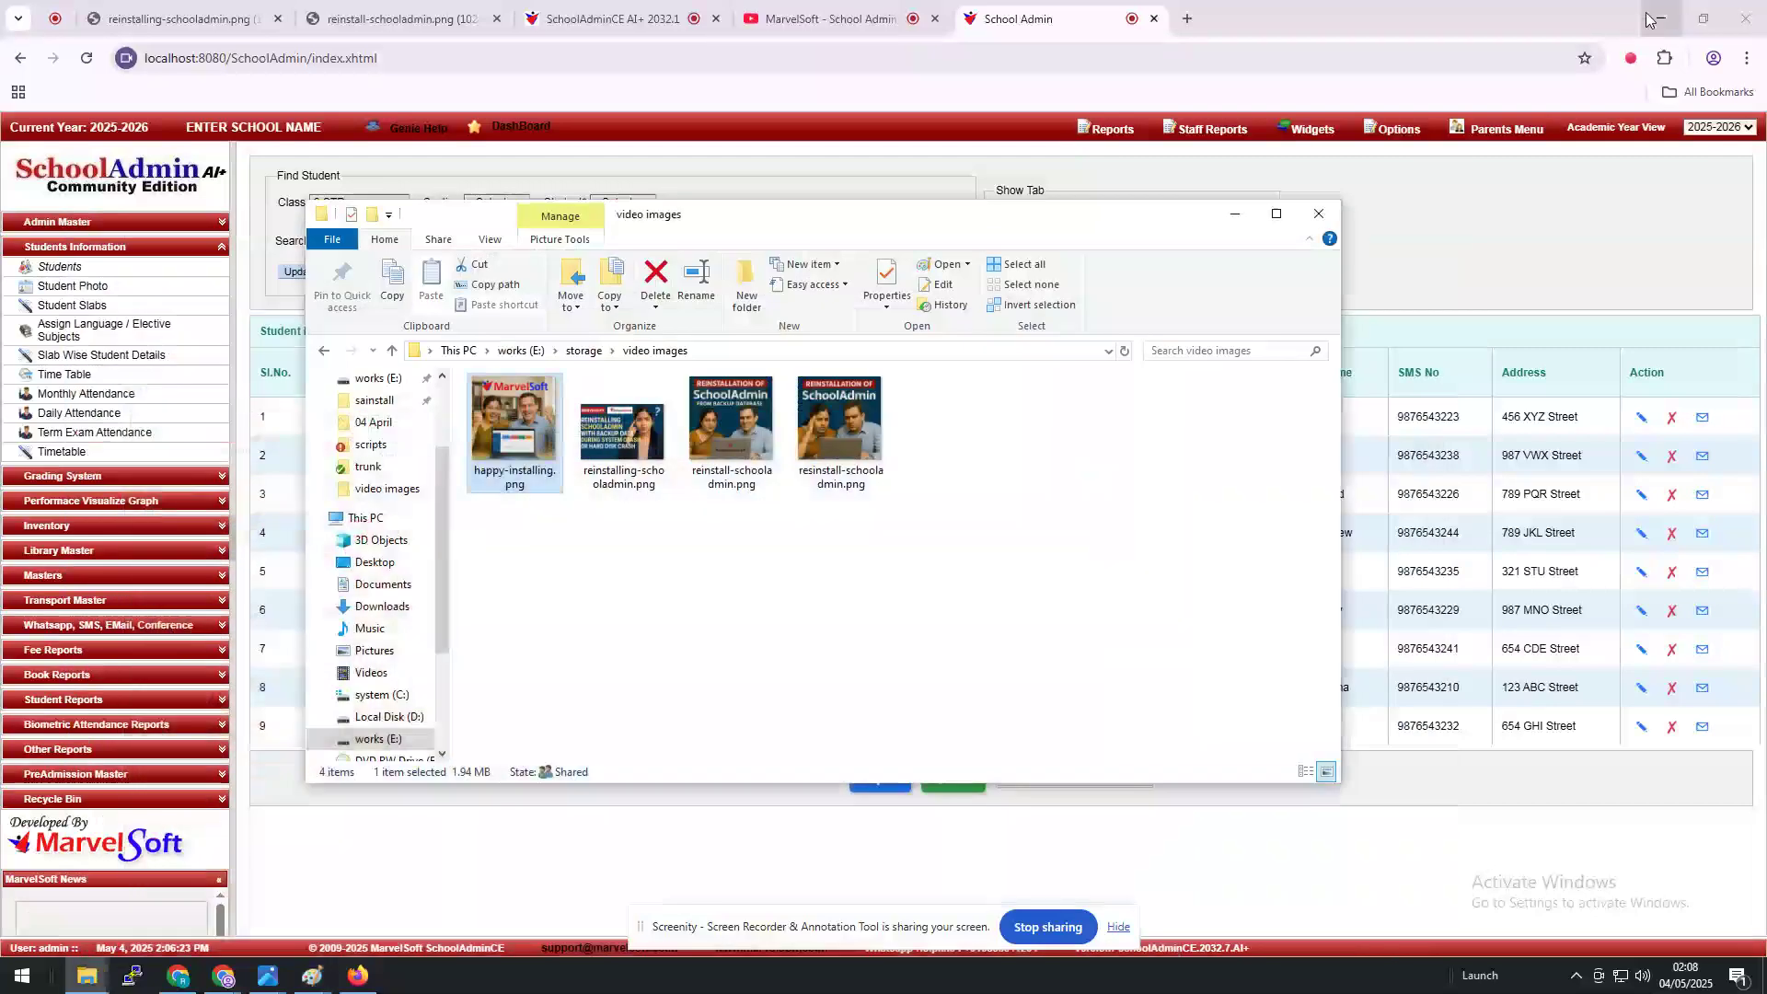
- Bring back the browser and show the MarvelSoft YouTube channel and the online SchoolAdmin login page down to its footer
left_click(793, 46)
left_click(800, 18)
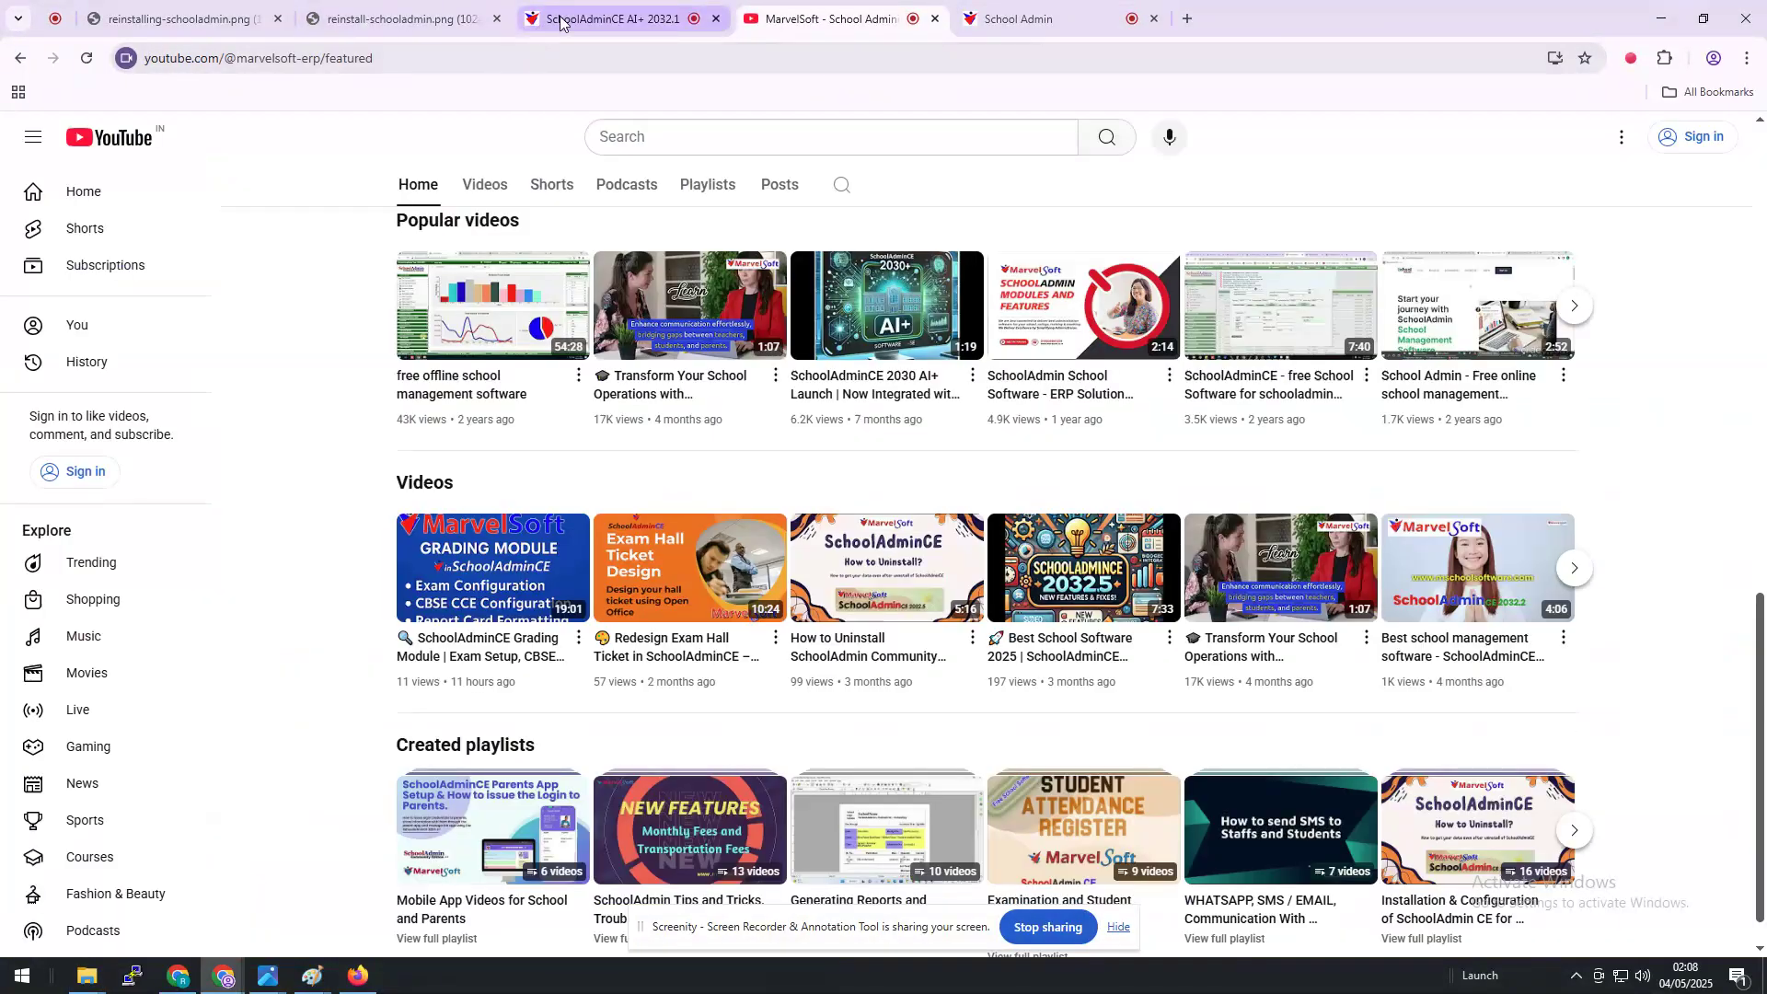
left_click(563, 20)
scroll(814, 669, "down", 1)
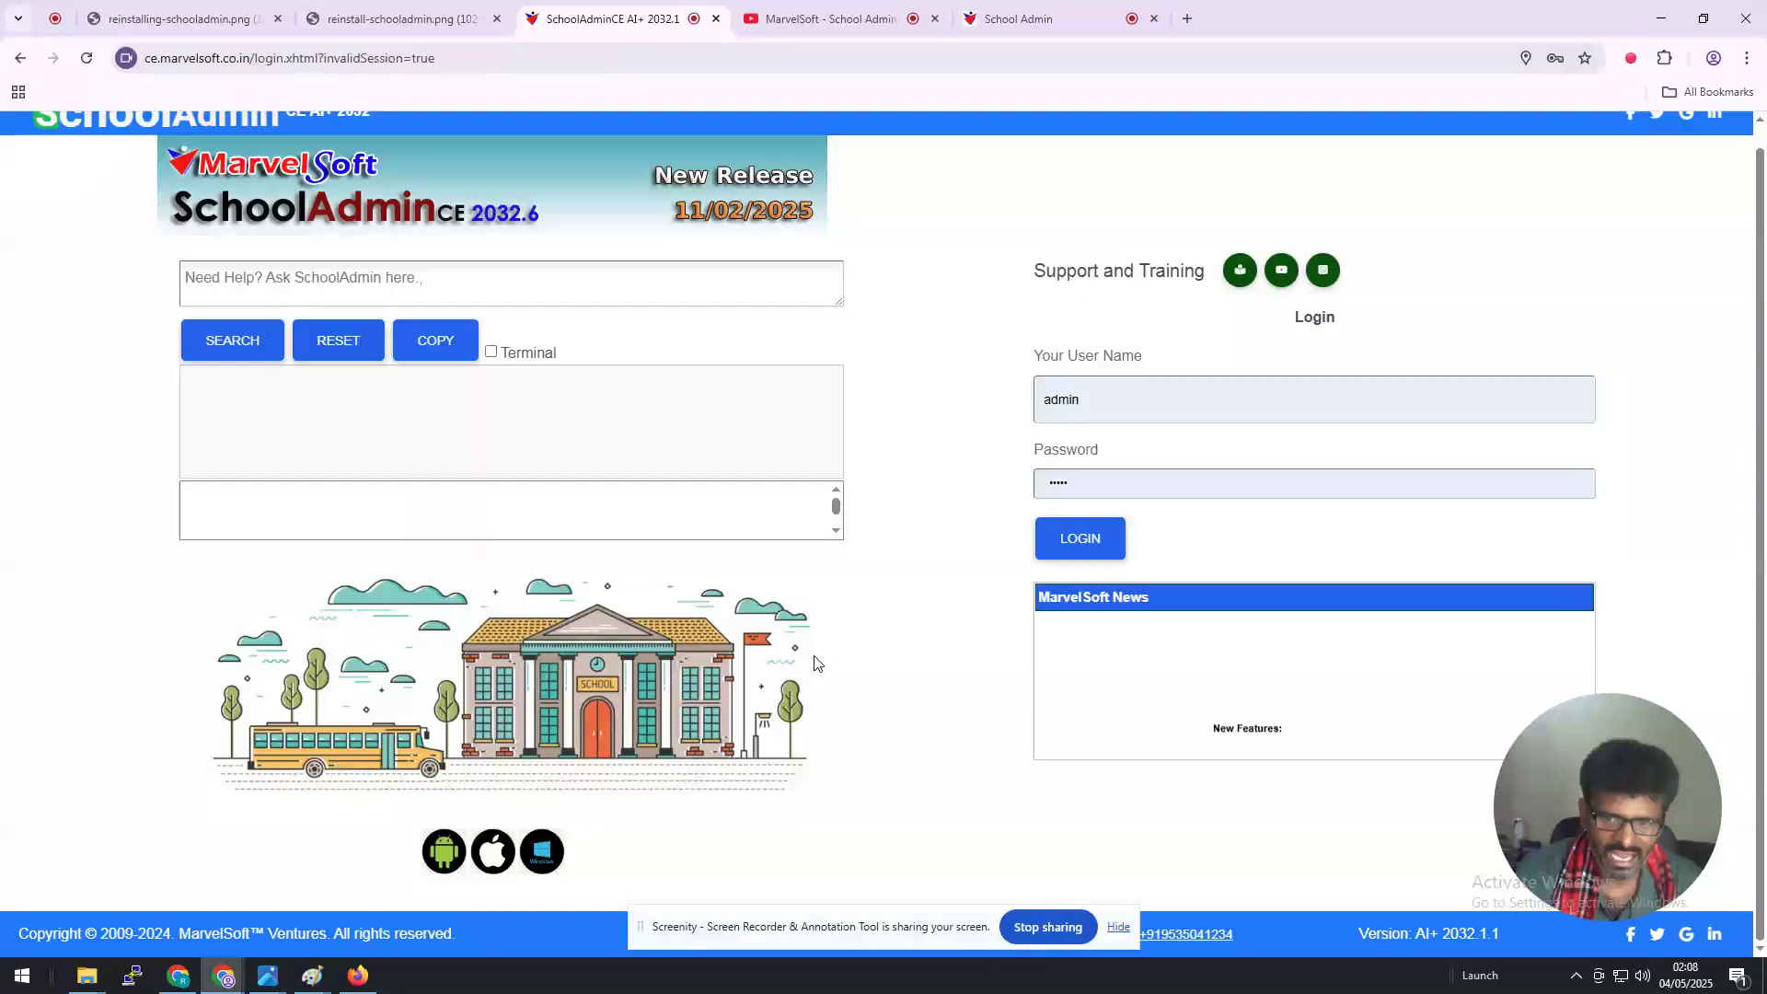